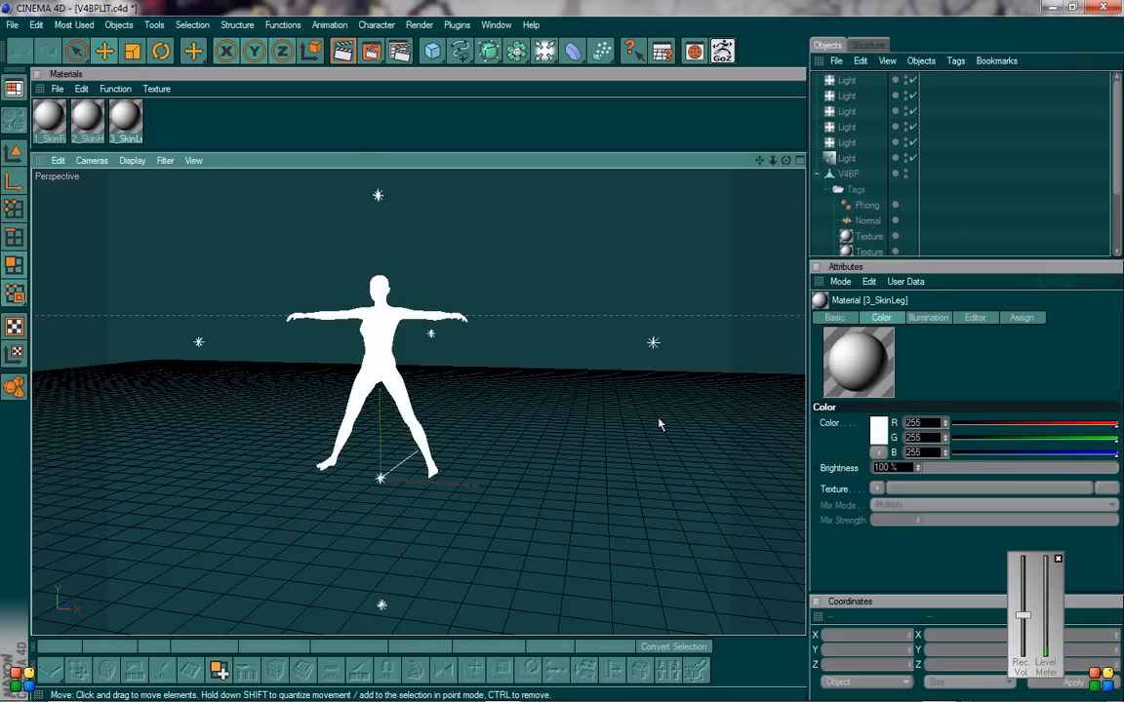
pyautogui.click(1058, 561)
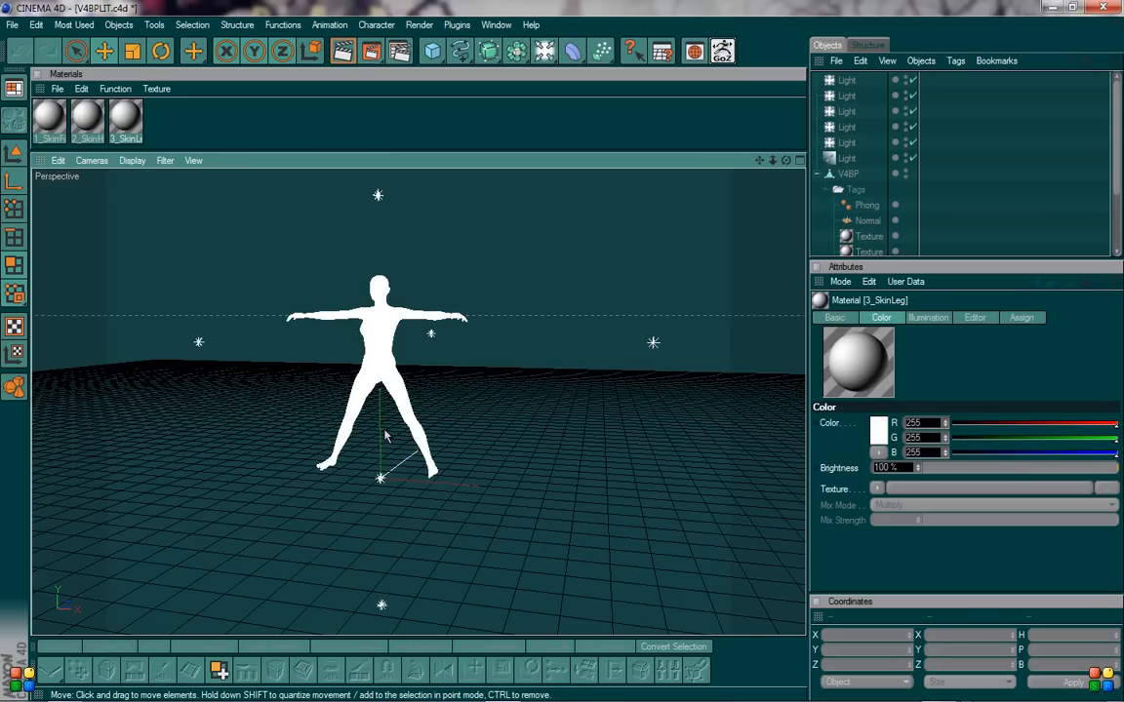
pyautogui.scroll(4, 310, 460)
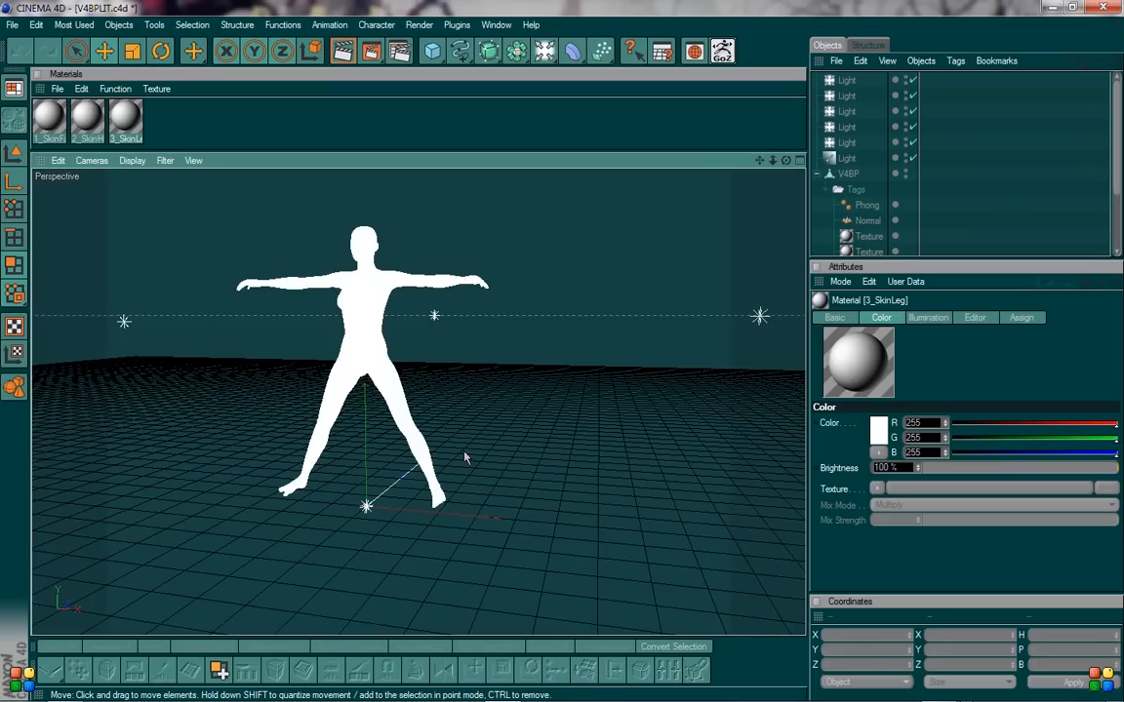
pyautogui.keyDown('alt'); pyautogui.moveTo(463, 453); pyautogui.dragTo(204, 448); pyautogui.keyUp('alt')
pyautogui.keyDown('alt'); pyautogui.moveTo(451, 435); pyautogui.dragTo(344, 492); pyautogui.keyUp('alt')
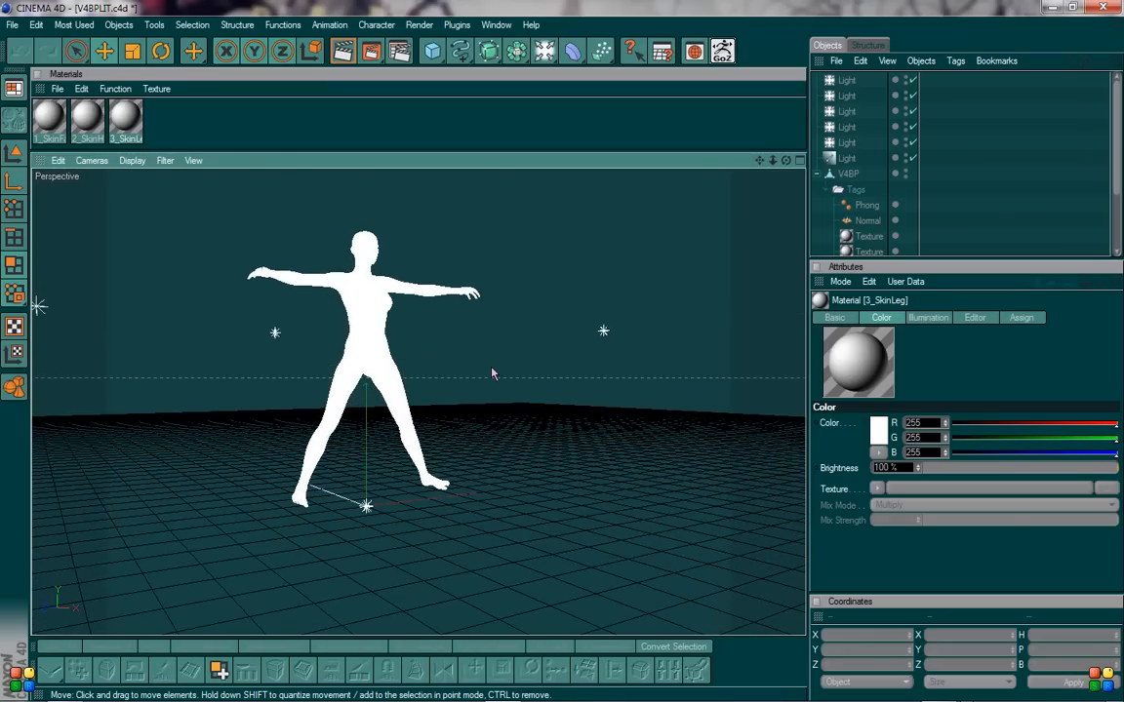
pyautogui.keyDown('alt'); pyautogui.moveTo(493, 374); pyautogui.dragTo(557, 422); pyautogui.keyUp('alt')
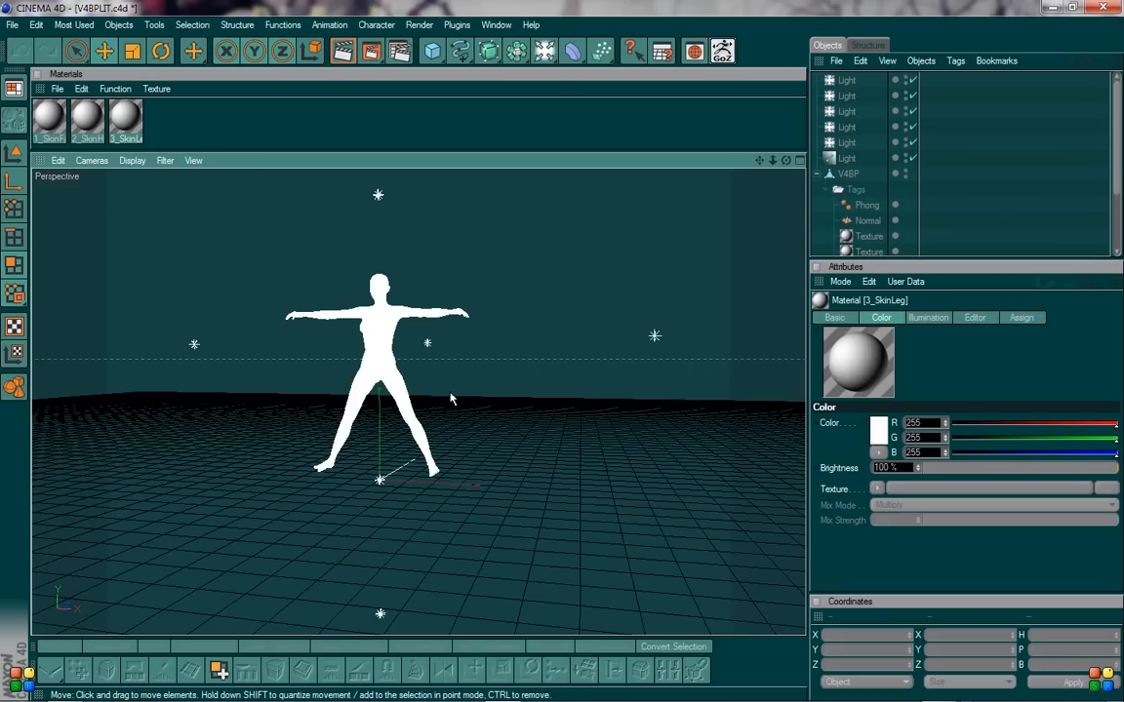
# - Add an omni light to the scene and shift it from the origin to near the figure's foot
pyautogui.click(555, 62)
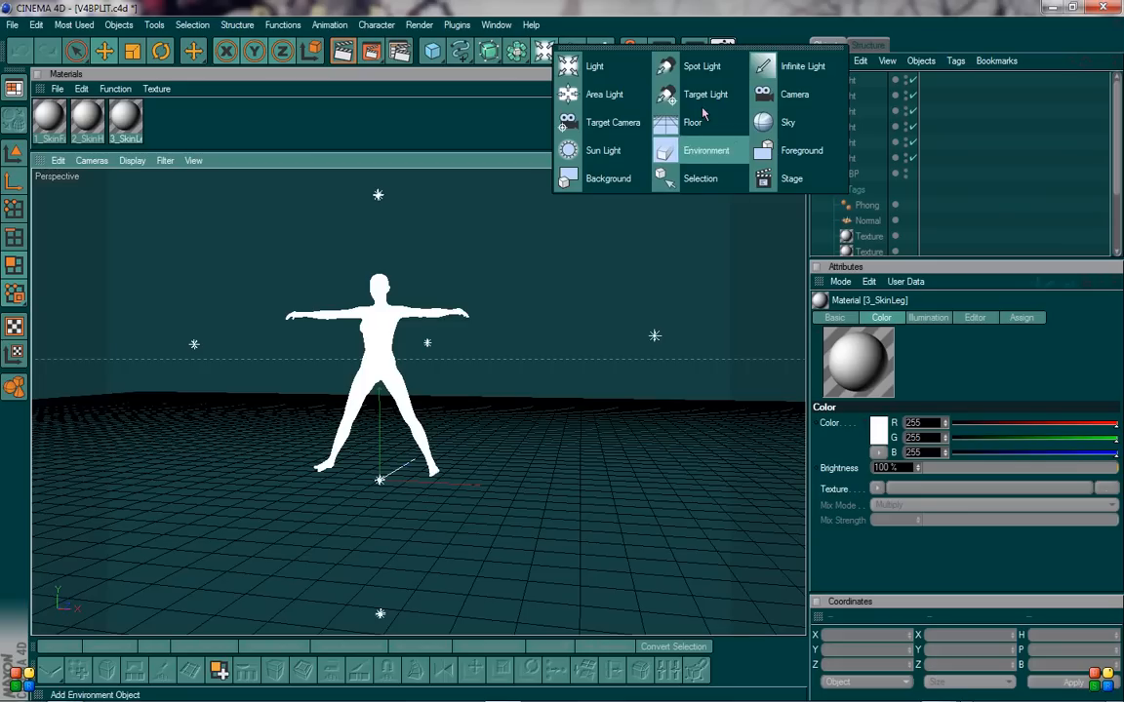
pyautogui.click(610, 78)
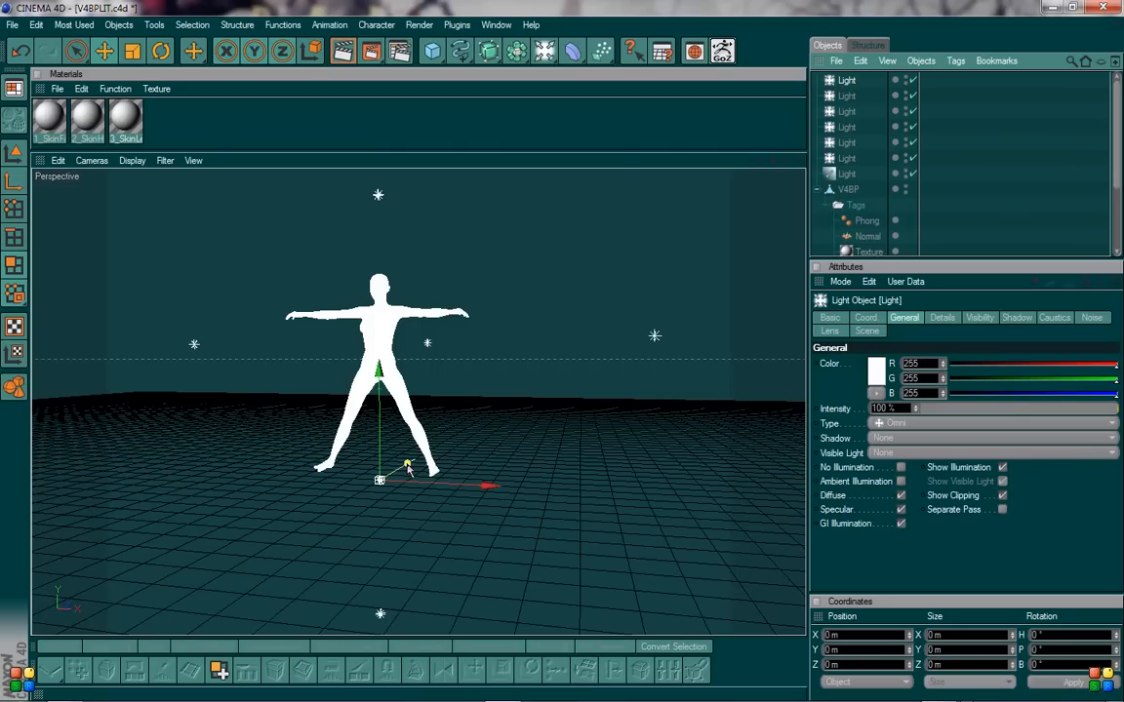
pyautogui.moveTo(361, 497); pyautogui.dragTo(105, 610)
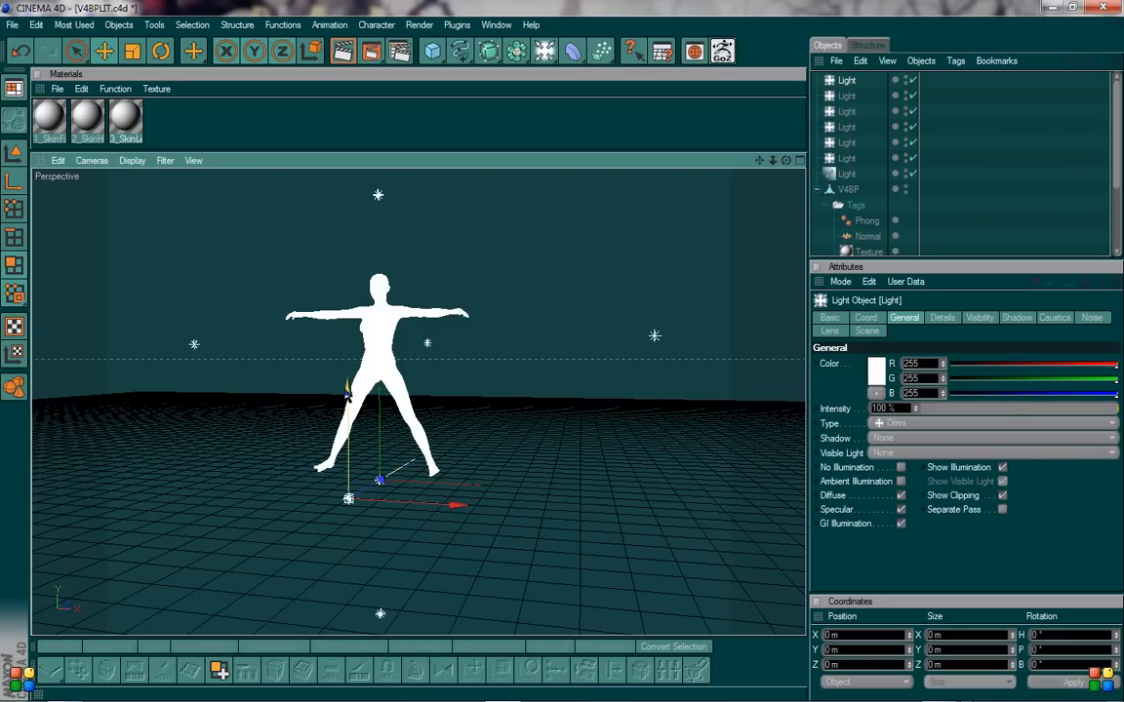
pyautogui.moveTo(346, 390); pyautogui.dragTo(356, 214)
pyautogui.hotkey('ctrl', 'z')
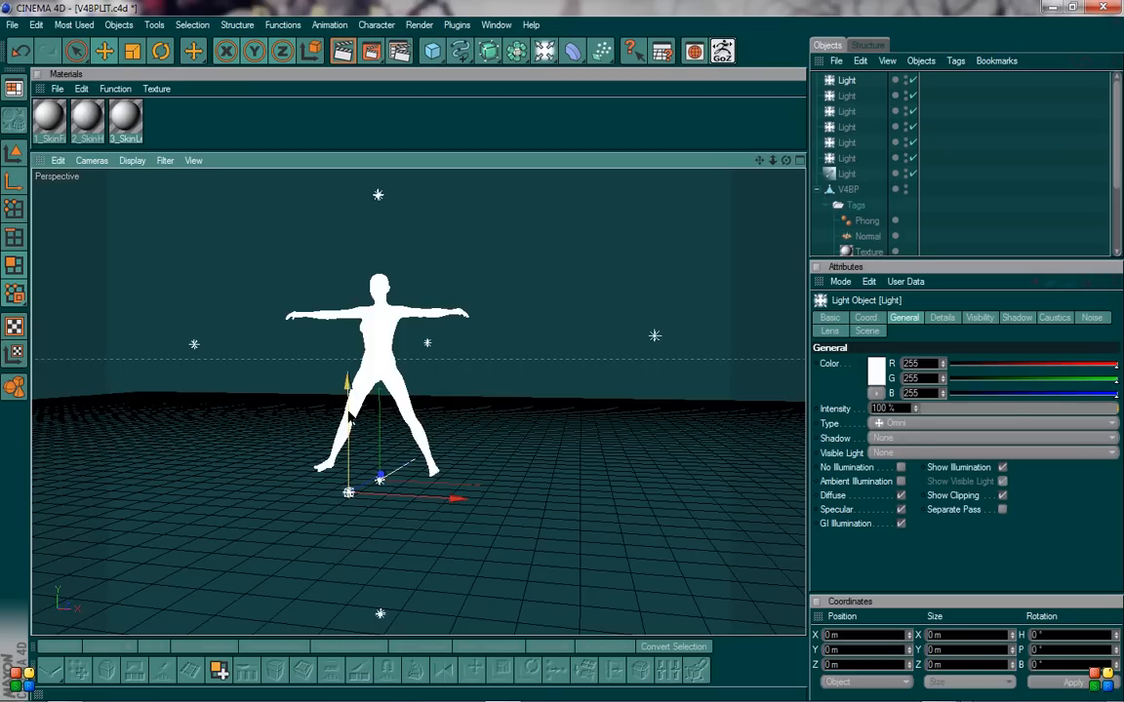
pyautogui.moveTo(381, 477); pyautogui.dragTo(400, 449)
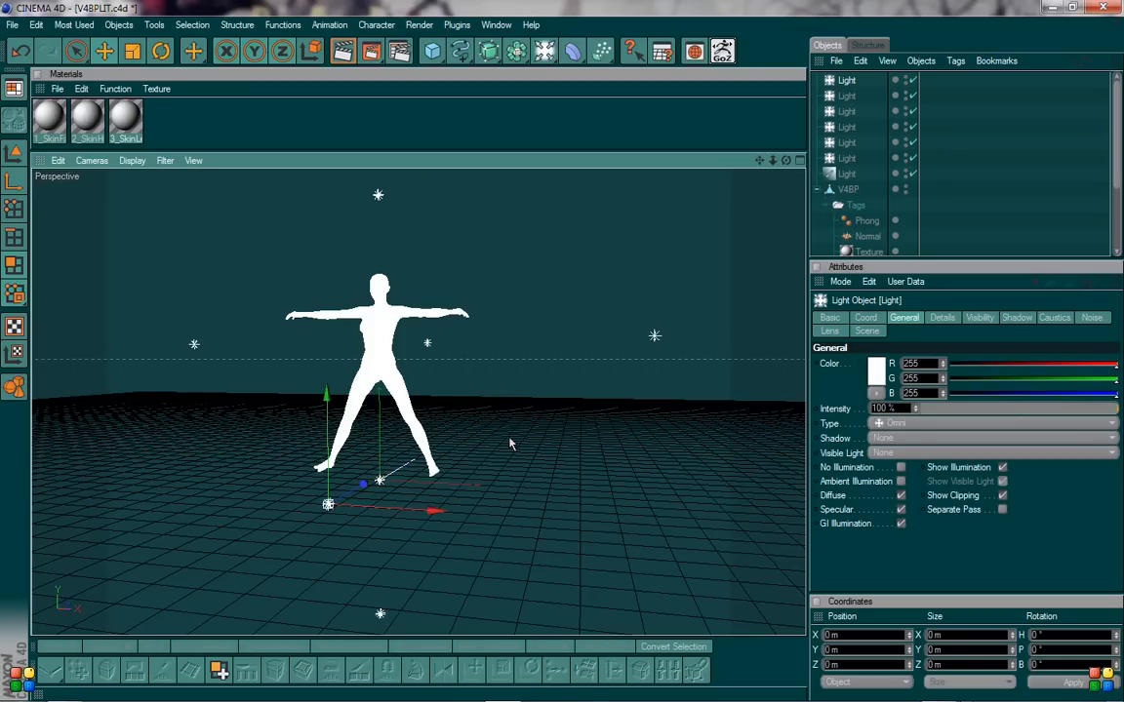
# - Review the new light's type, shadow, visibility and details settings, and delete that light
pyautogui.click(917, 427)
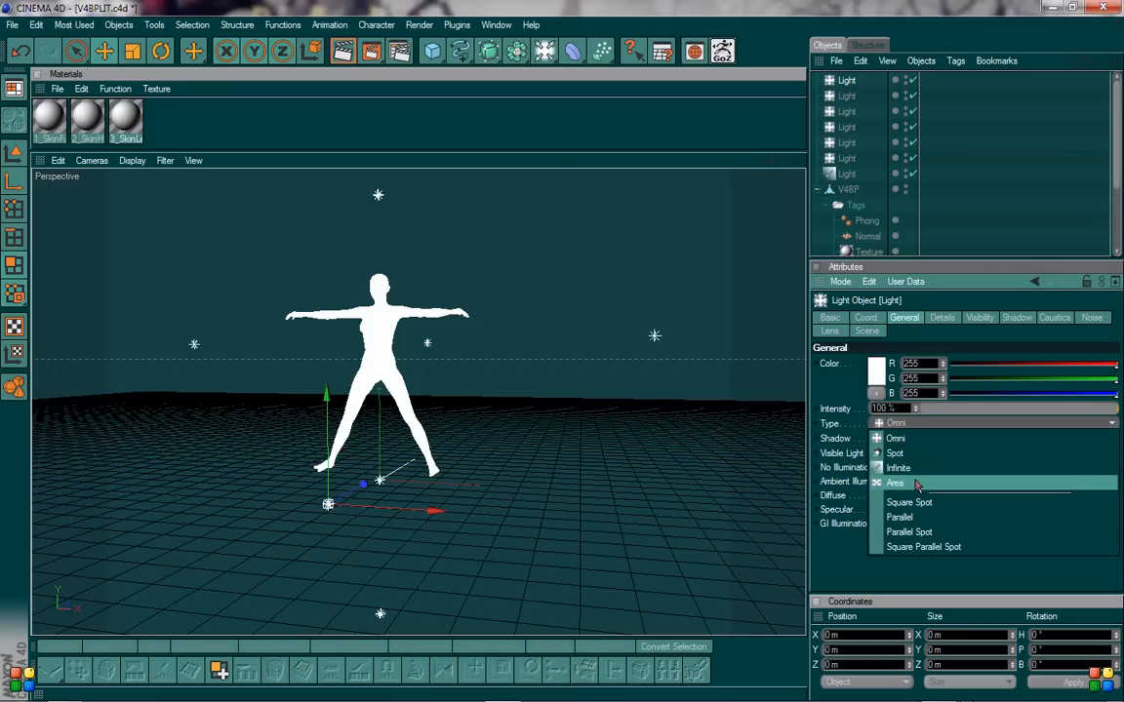
pyautogui.click(848, 570)
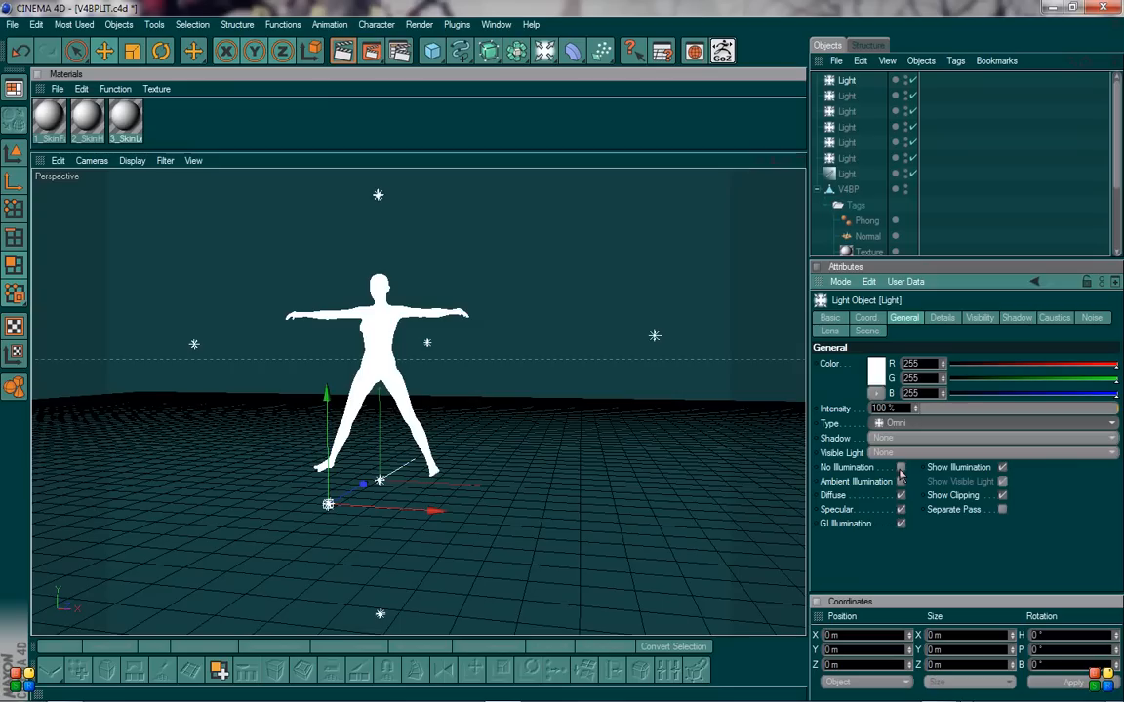
pyautogui.click(1018, 319)
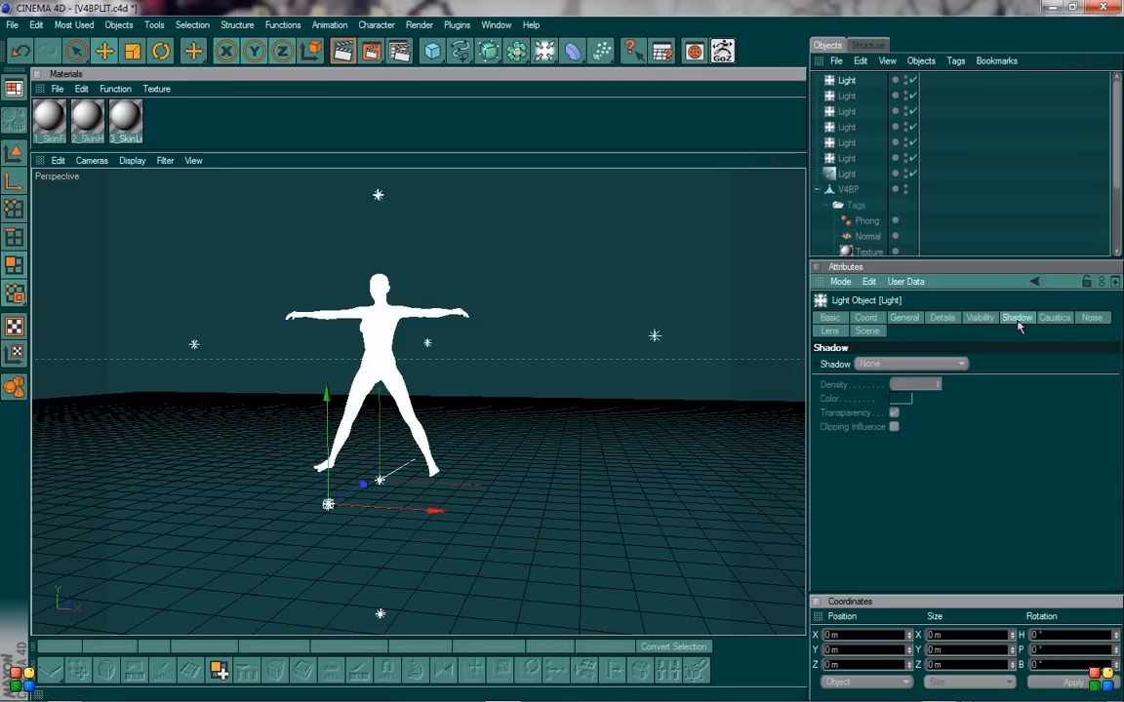
pyautogui.click(981, 319)
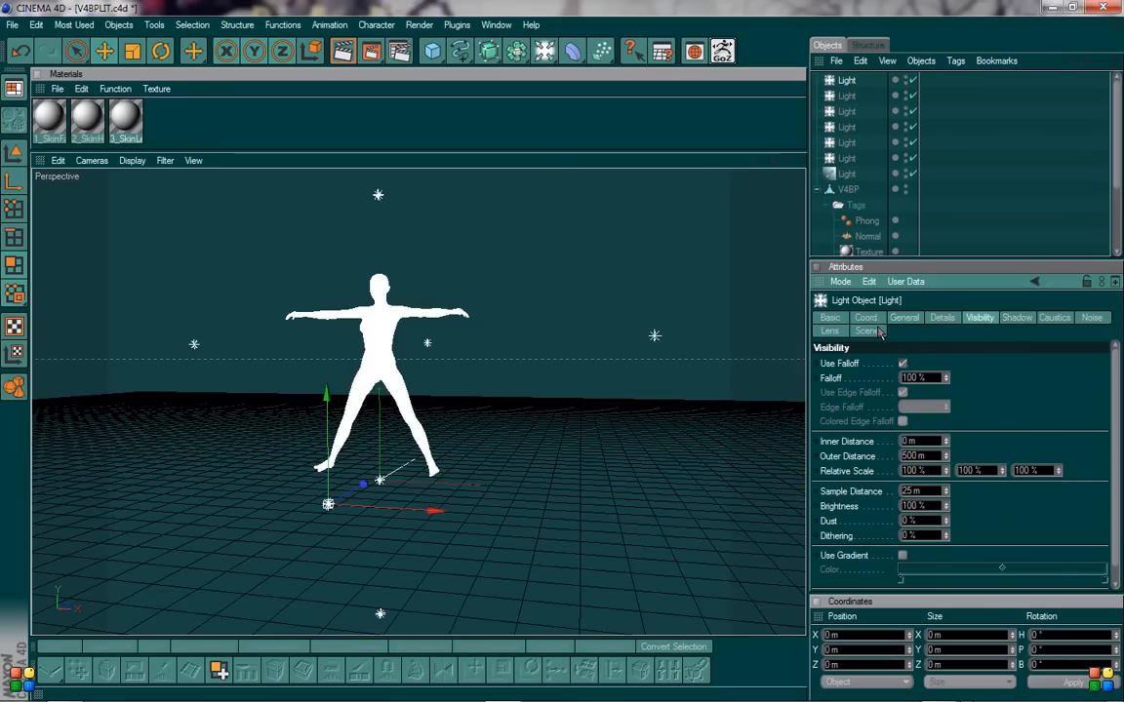
pyautogui.click(941, 319)
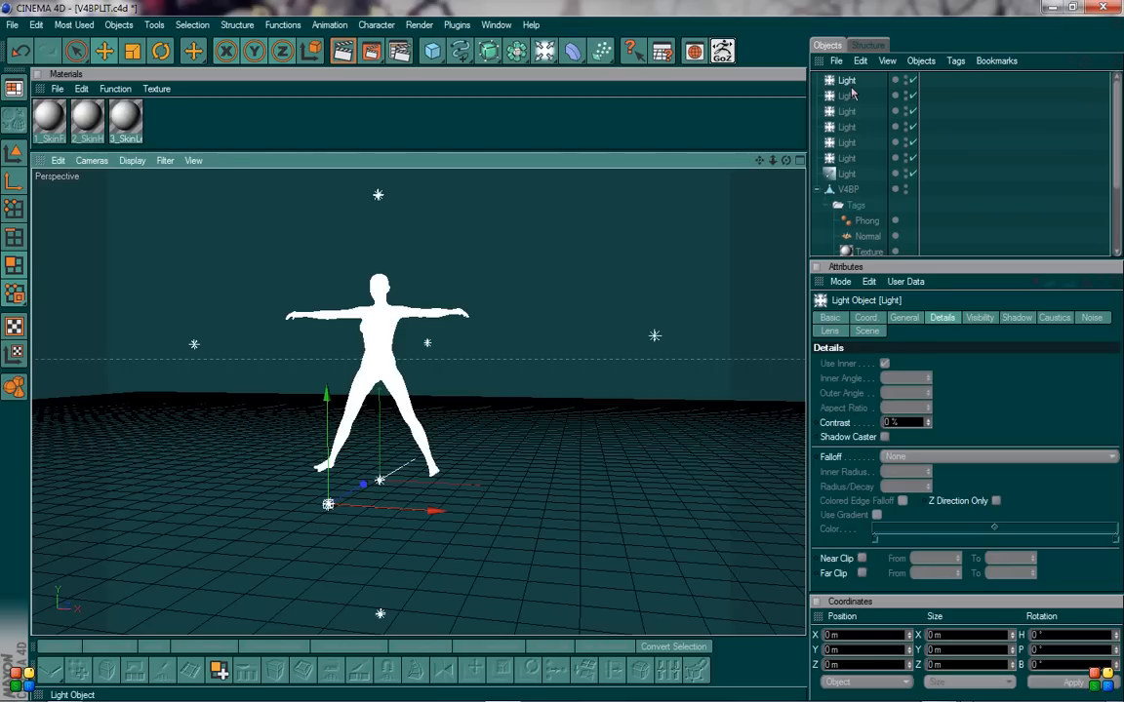
pyautogui.press('Delete')
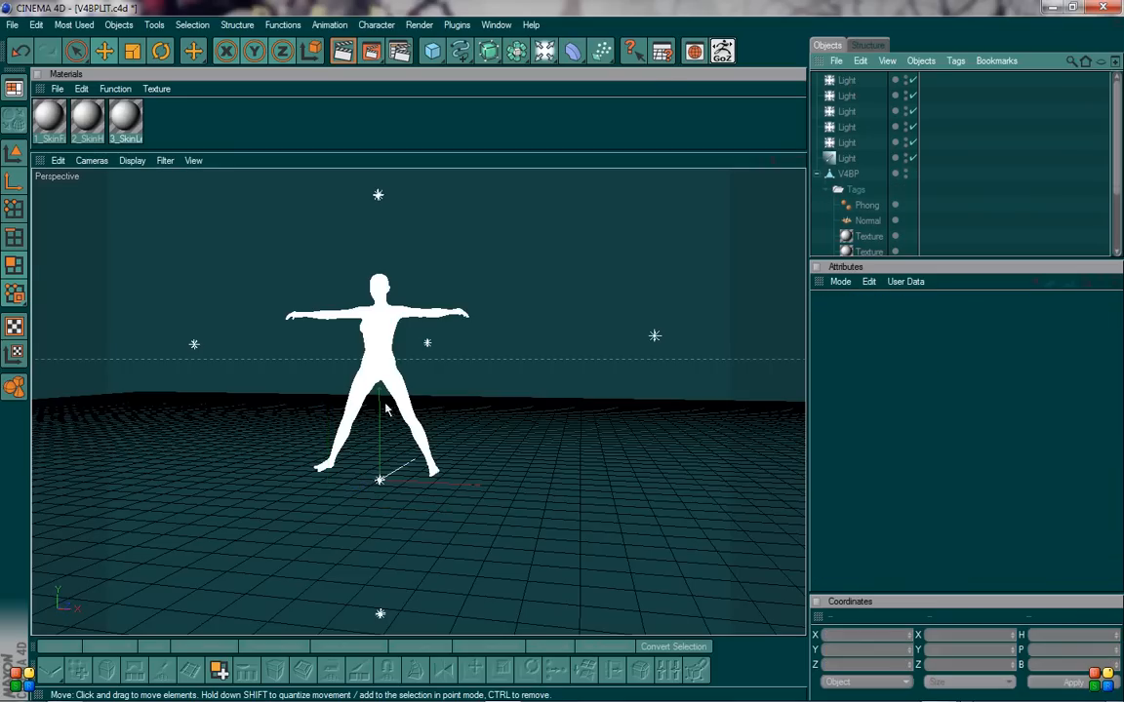
# - Switch to the BP 3D Paint layout and turn on projection painting
pyautogui.click(14, 87)
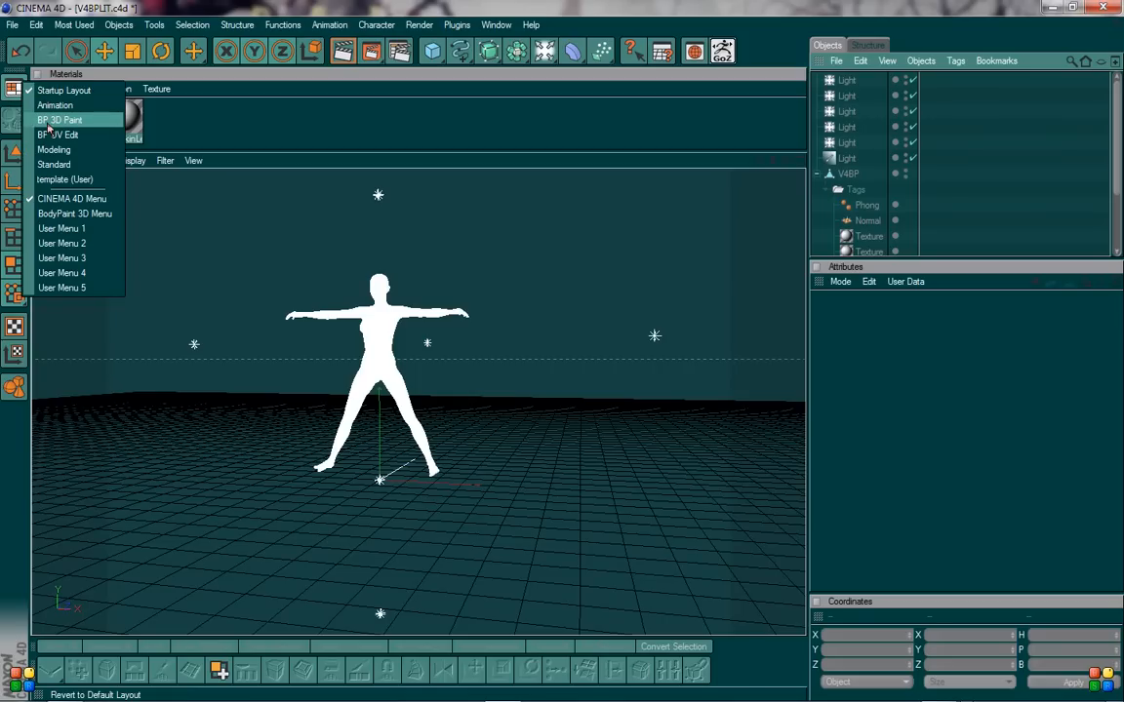
pyautogui.click(49, 119)
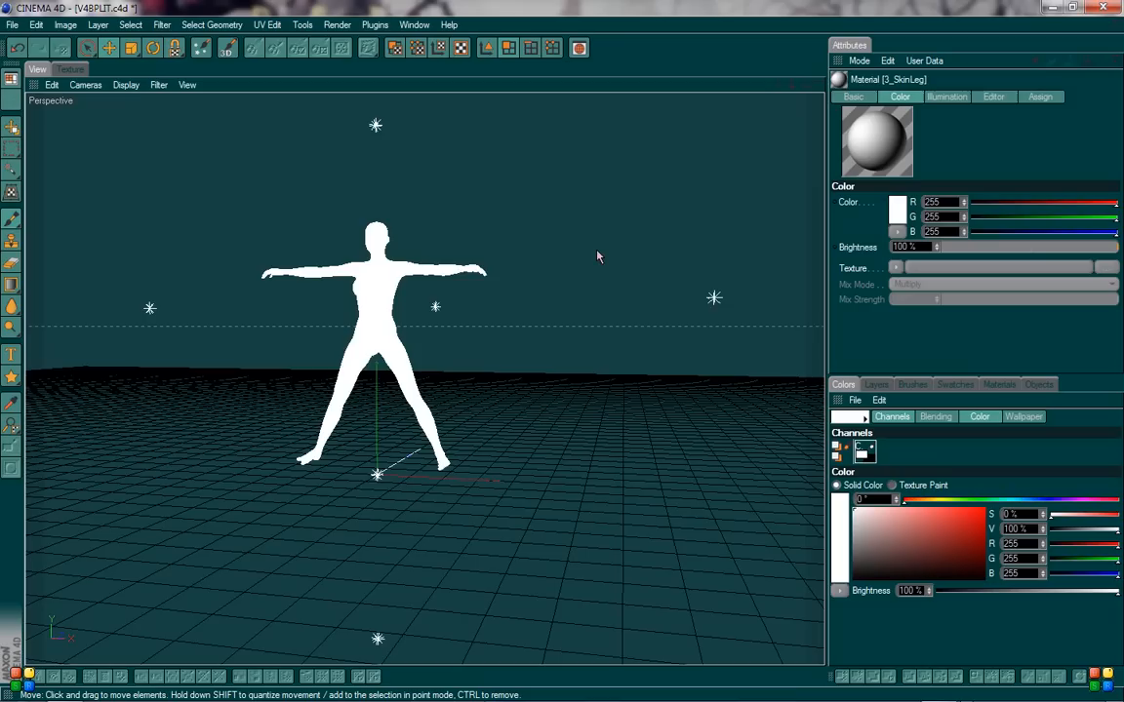
pyautogui.click(253, 49)
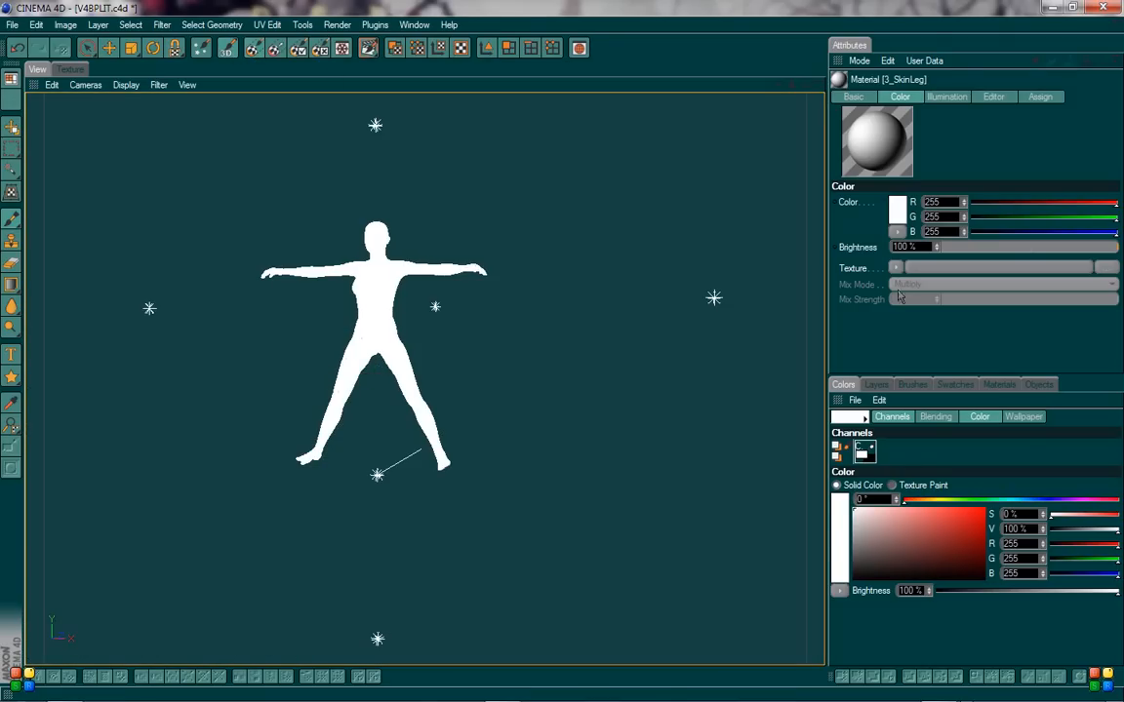
# - Load the 1_SkinFace, 2_SkinHip and 3_SkinLeg materials for painting
pyautogui.click(958, 386)
pyautogui.click(995, 386)
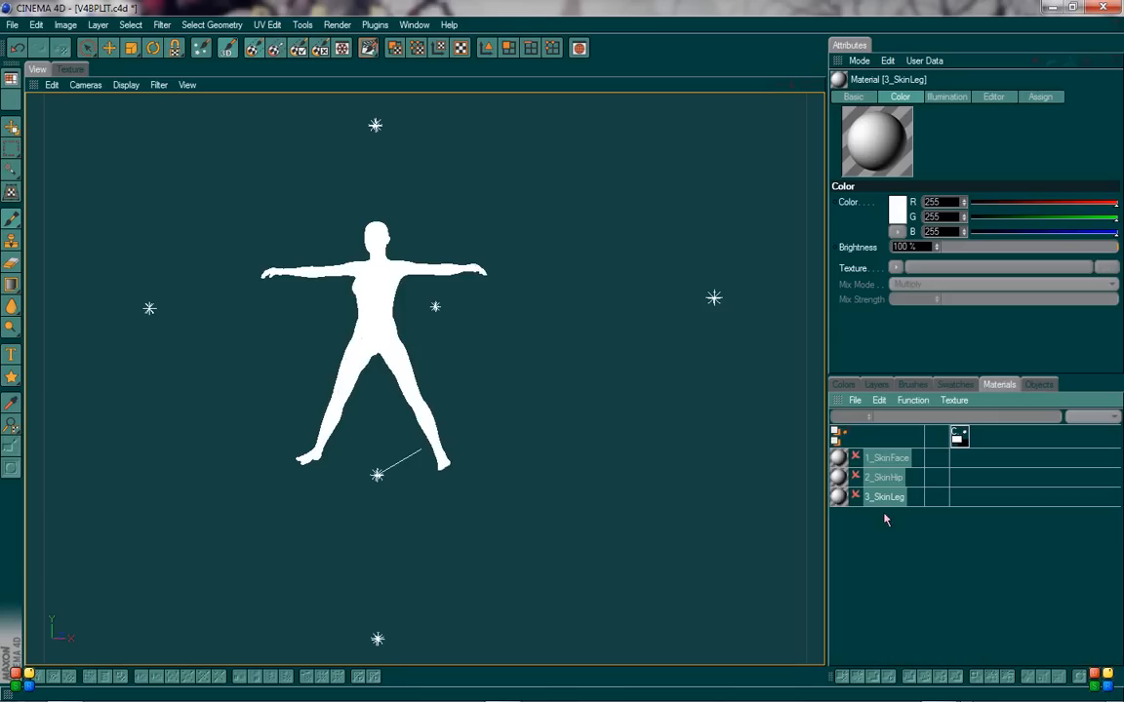
pyautogui.click(856, 476)
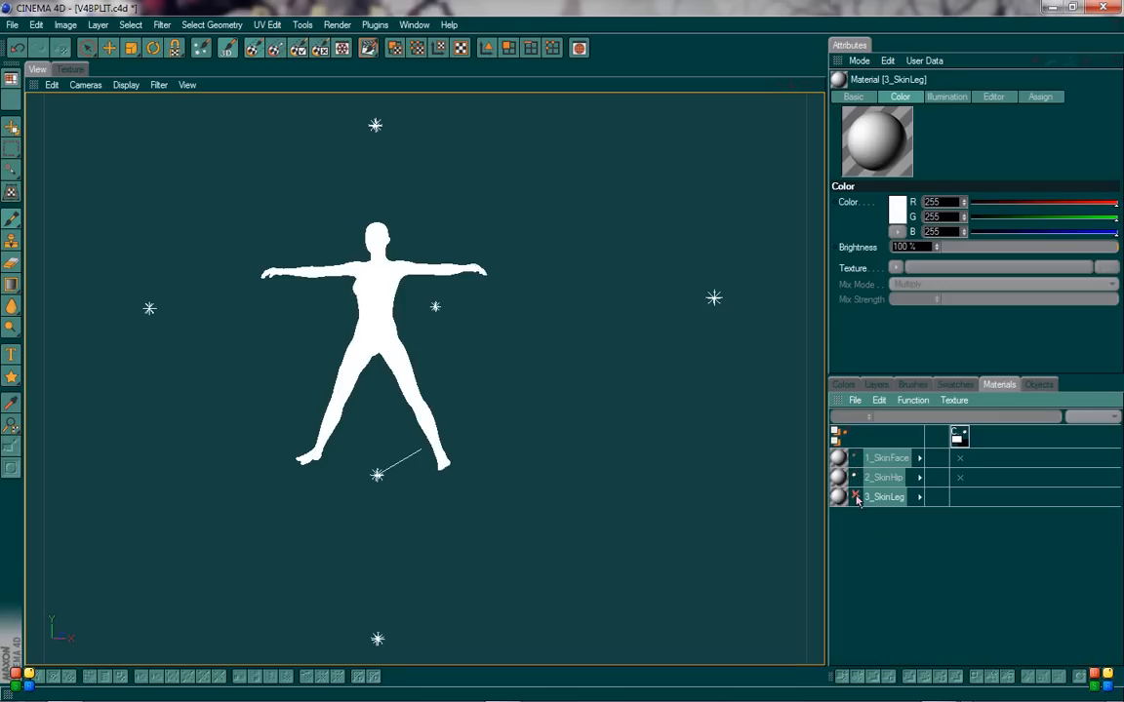
pyautogui.click(856, 495)
# - Load DIVD-Face.jpg as the color texture of the 1_SkinFace material without copying it to the document location
pyautogui.click(894, 461)
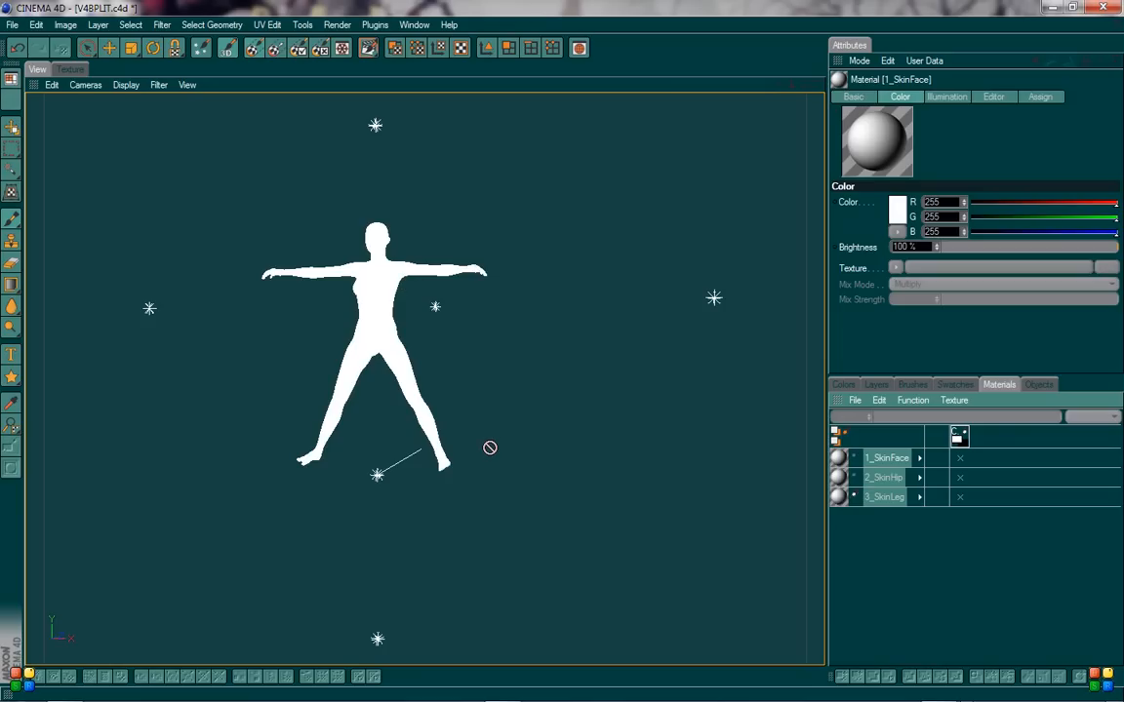
pyautogui.doubleClick(841, 458)
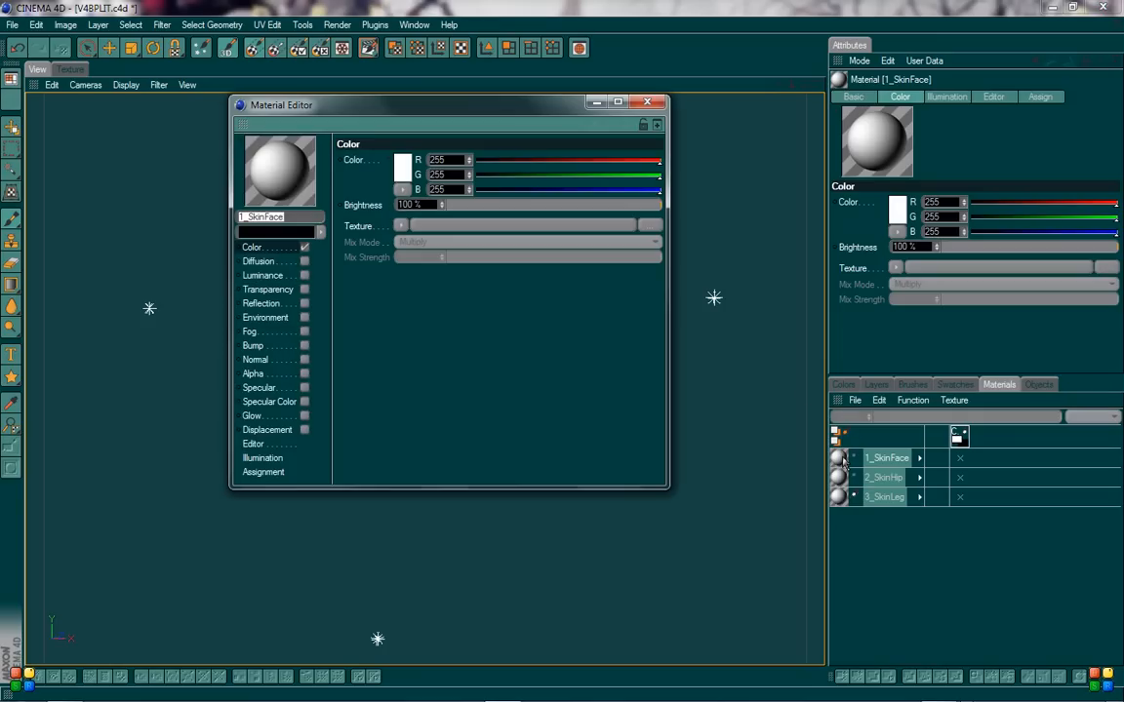
pyautogui.click(651, 225)
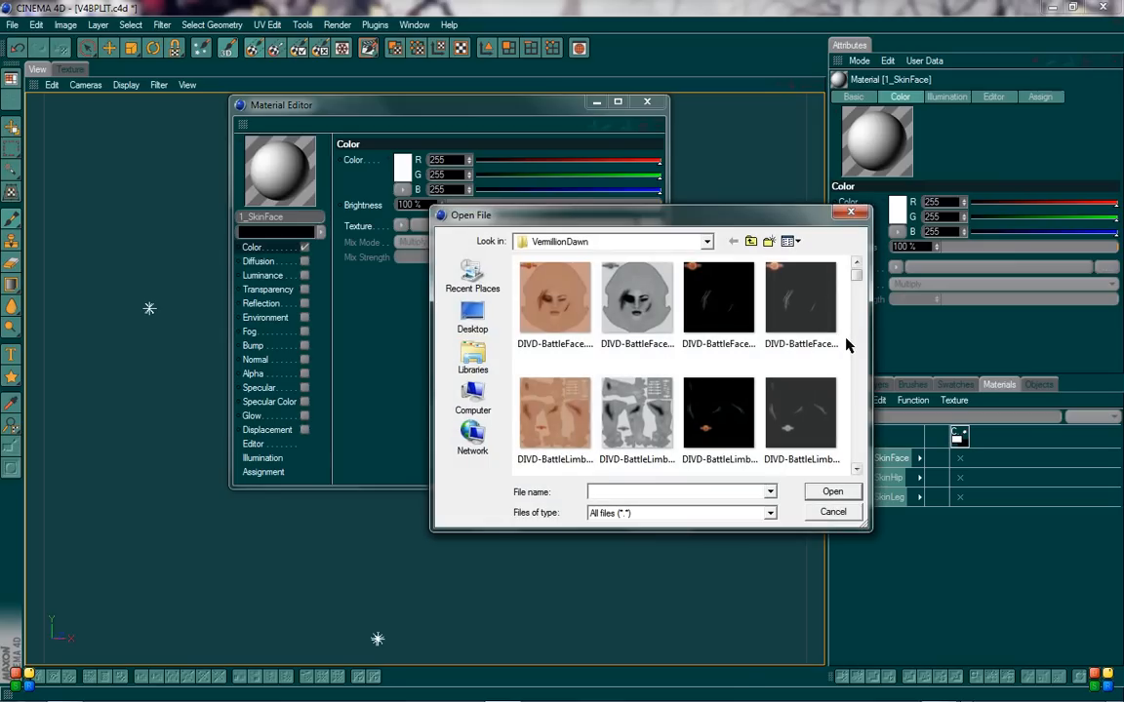
pyautogui.scroll(-5, 845, 346)
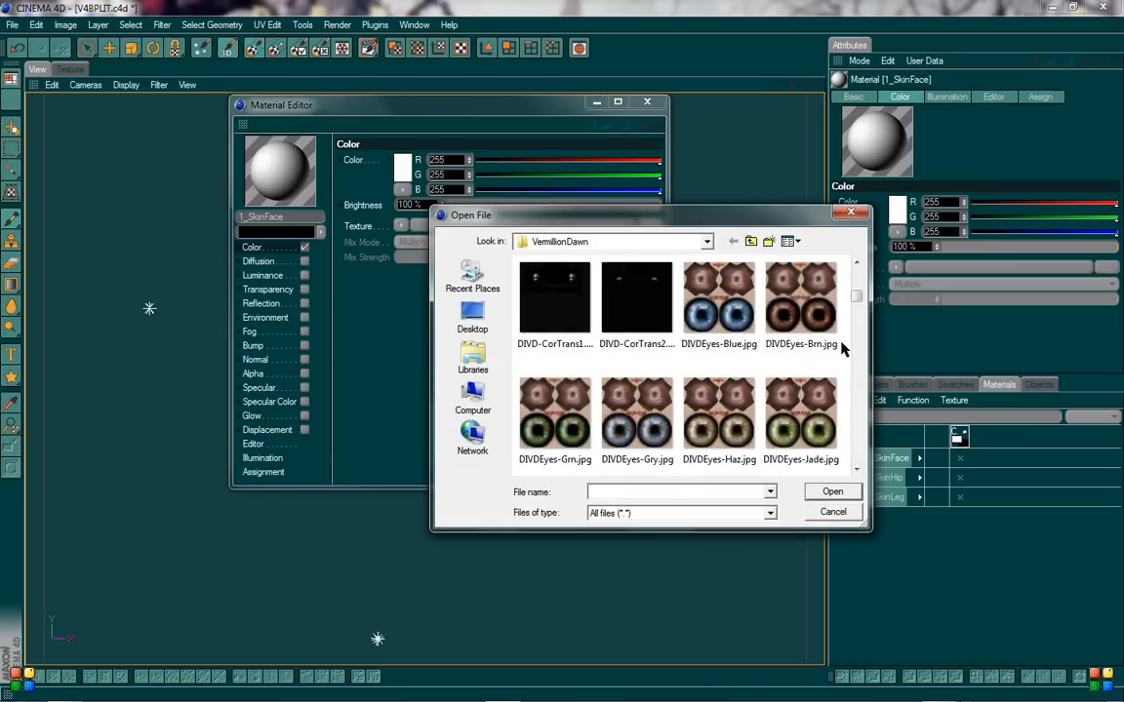
pyautogui.scroll(-3, 844, 348)
pyautogui.click(561, 319)
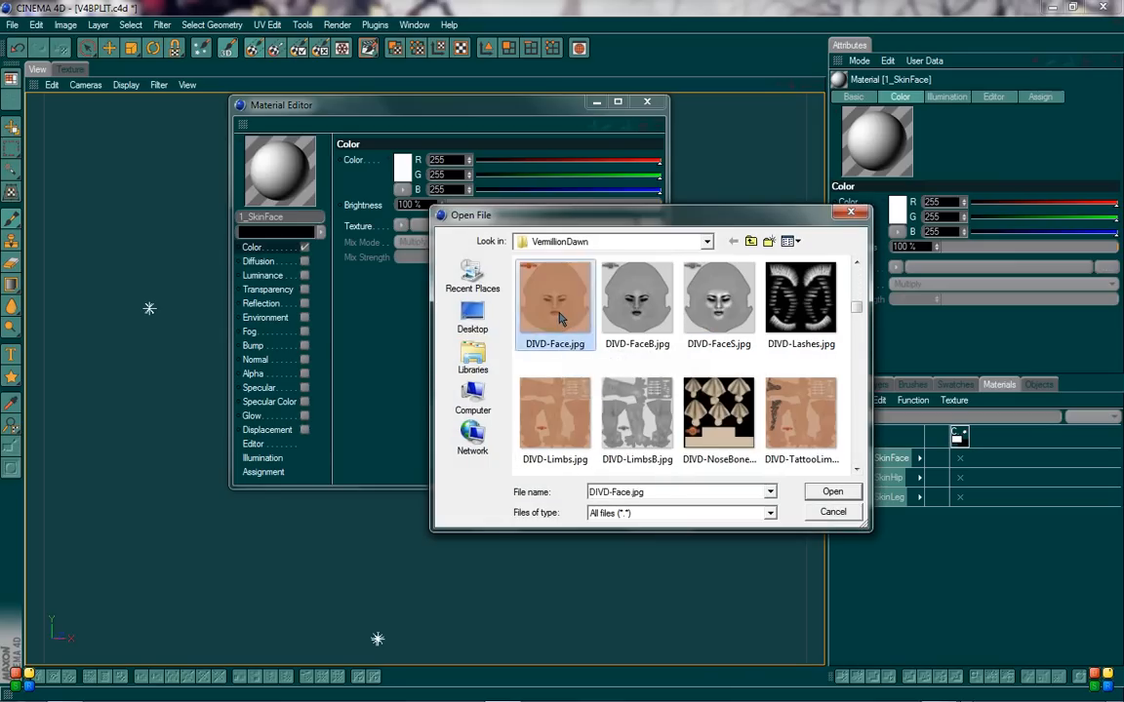
pyautogui.doubleClick(559, 318)
pyautogui.click(656, 411)
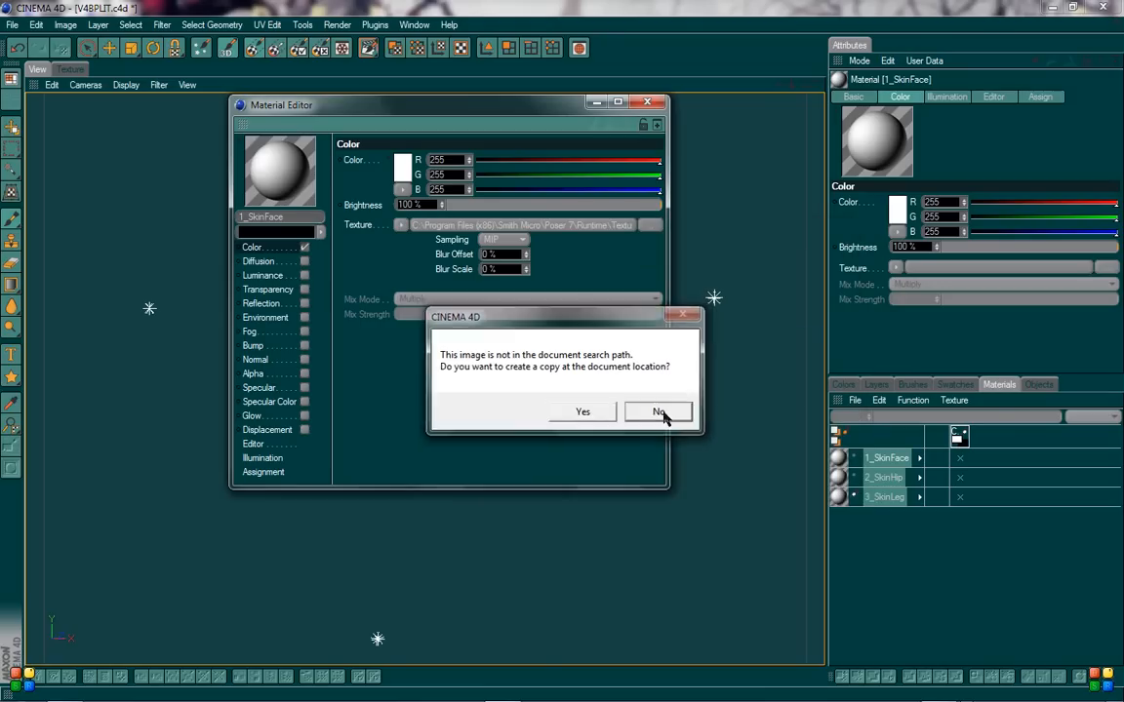
pyautogui.click(647, 102)
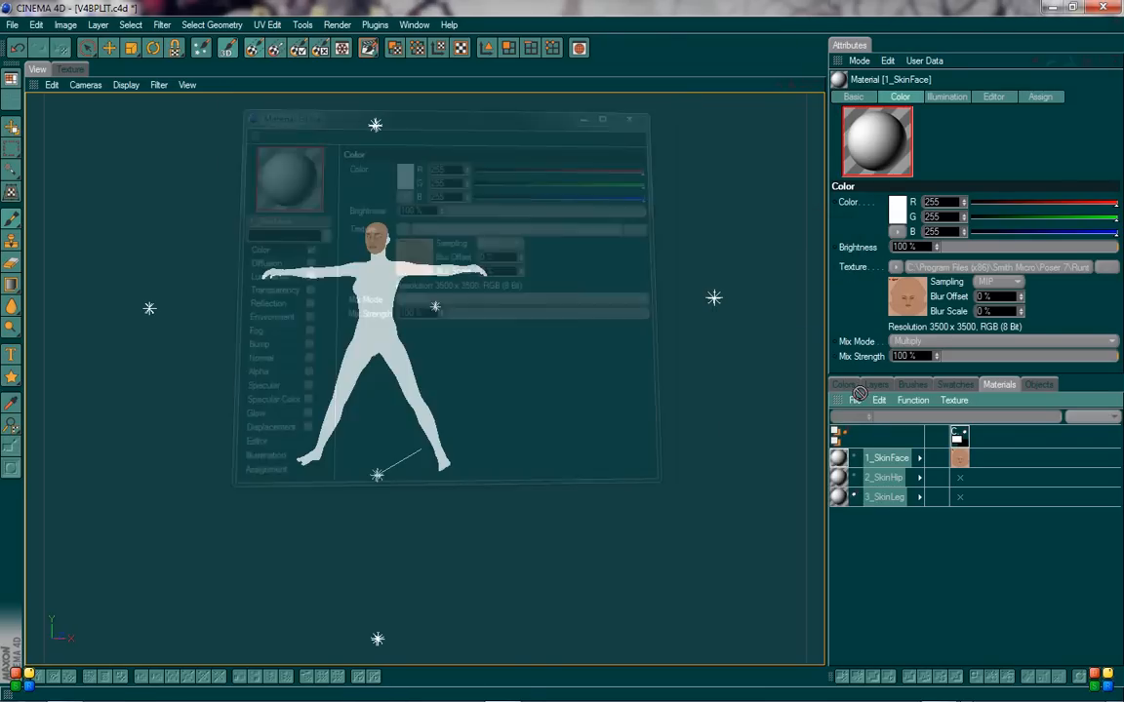
# - Load the torso skin image from the VermillionDawn folder as the 2_SkinHip color texture, without making a local copy
pyautogui.doubleClick(839, 478)
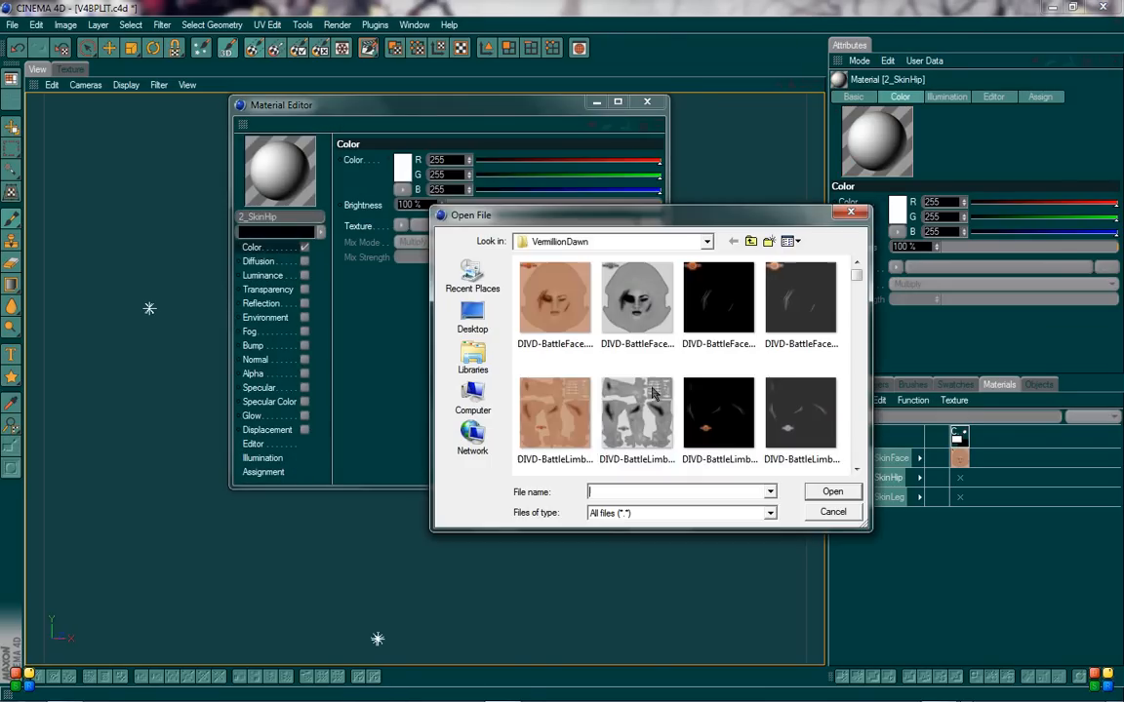
pyautogui.click(644, 419)
pyautogui.scroll(-5, 649, 390)
pyautogui.scroll(-3, 653, 397)
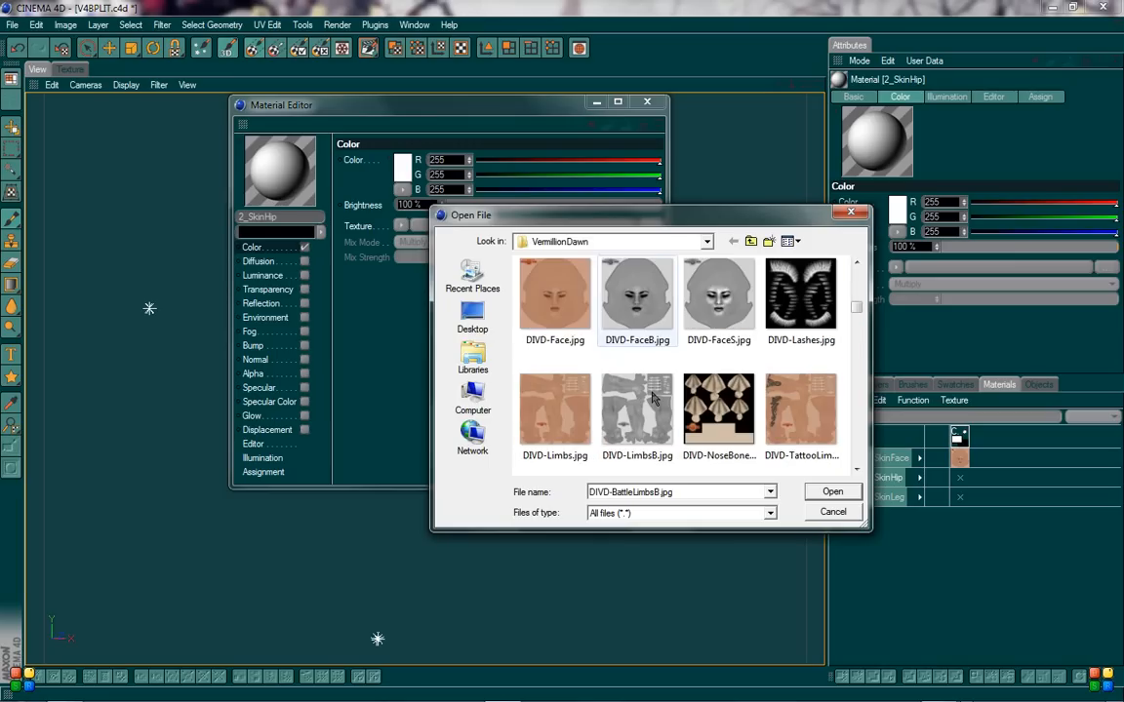
pyautogui.scroll(-2, 683, 405)
pyautogui.click(702, 415)
pyautogui.doubleClick(702, 414)
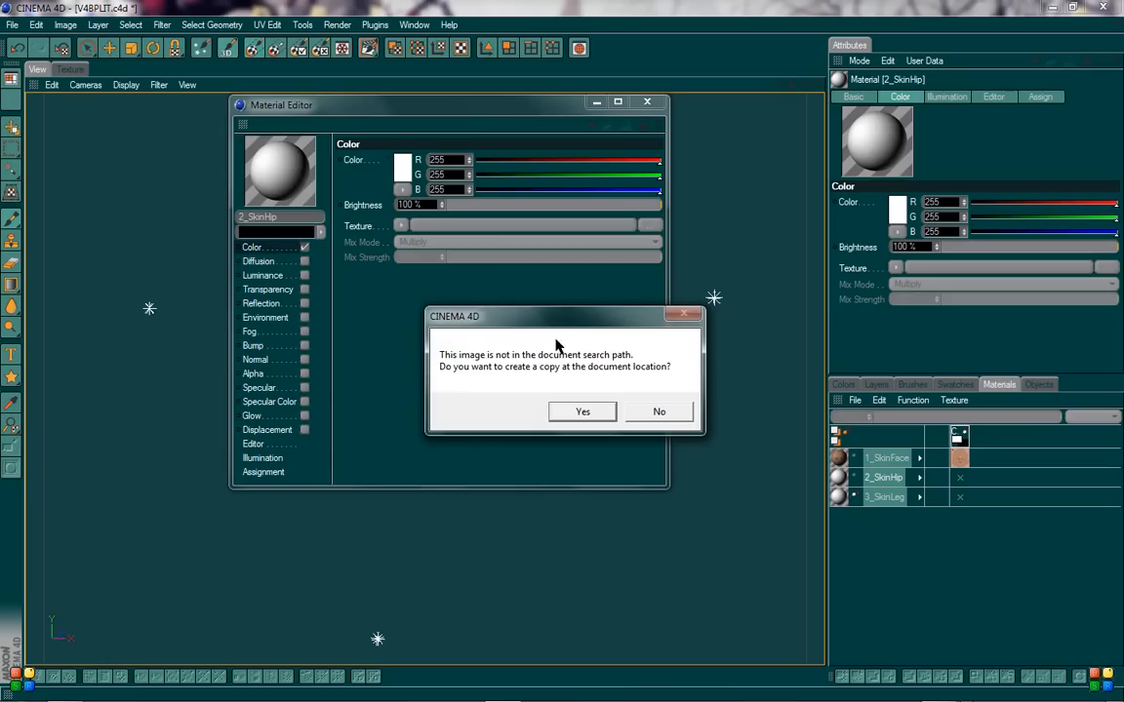
pyautogui.moveTo(555, 320); pyautogui.dragTo(554, 311)
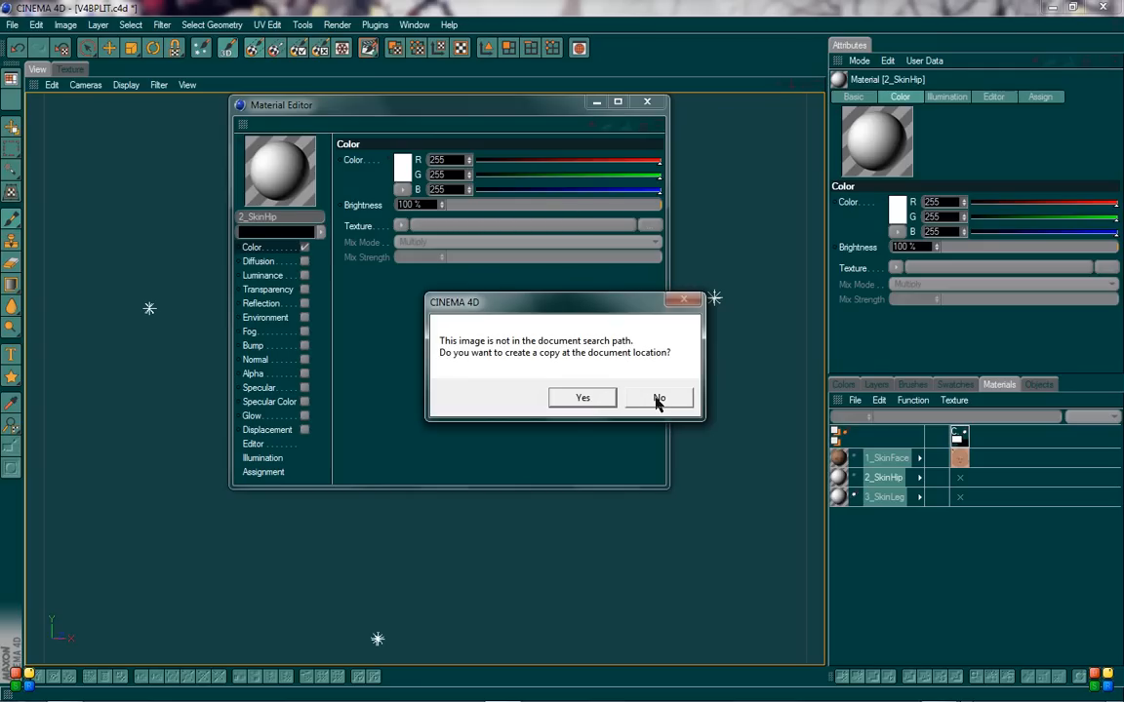
pyautogui.click(657, 399)
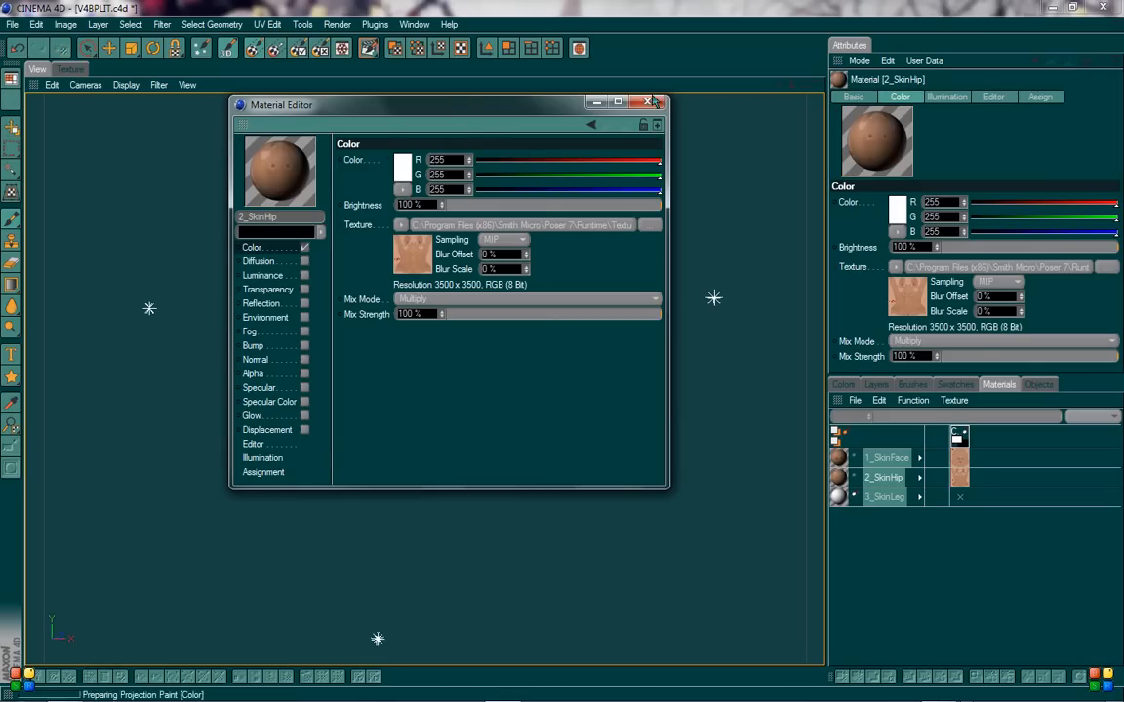
pyautogui.click(647, 102)
# - Load DIVD-Limbs.jpg as the color texture of the 3_SkinLeg material without copying it to the document location
pyautogui.doubleClick(839, 497)
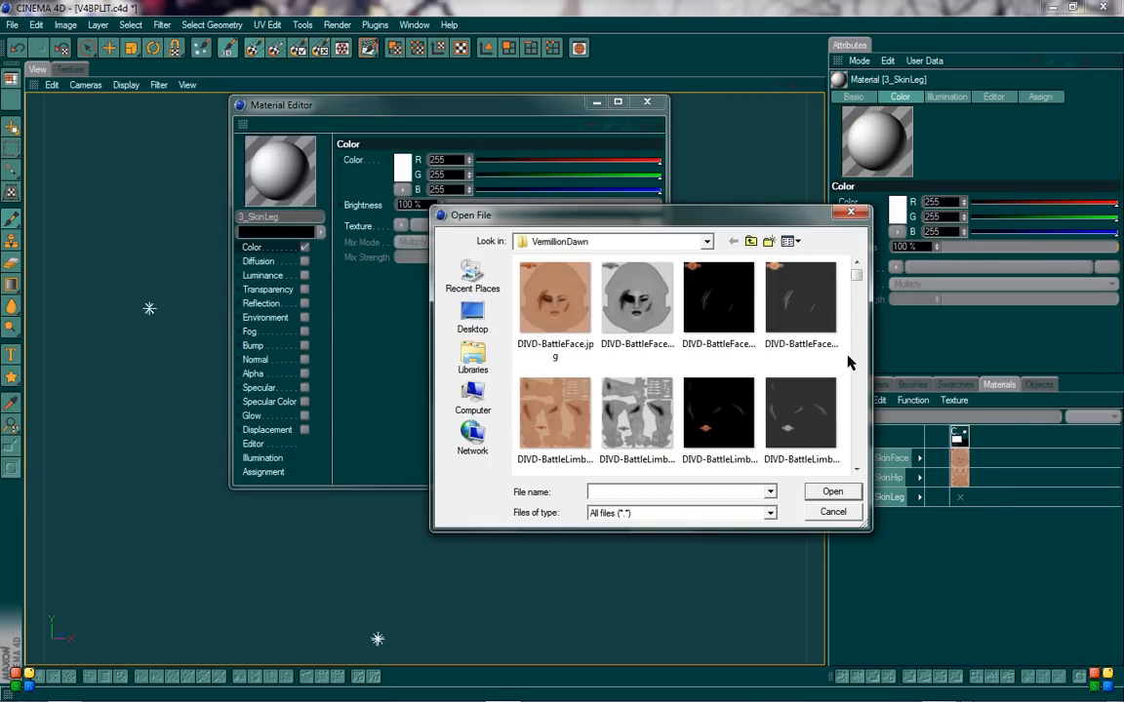
pyautogui.scroll(-5, 846, 362)
pyautogui.click(543, 433)
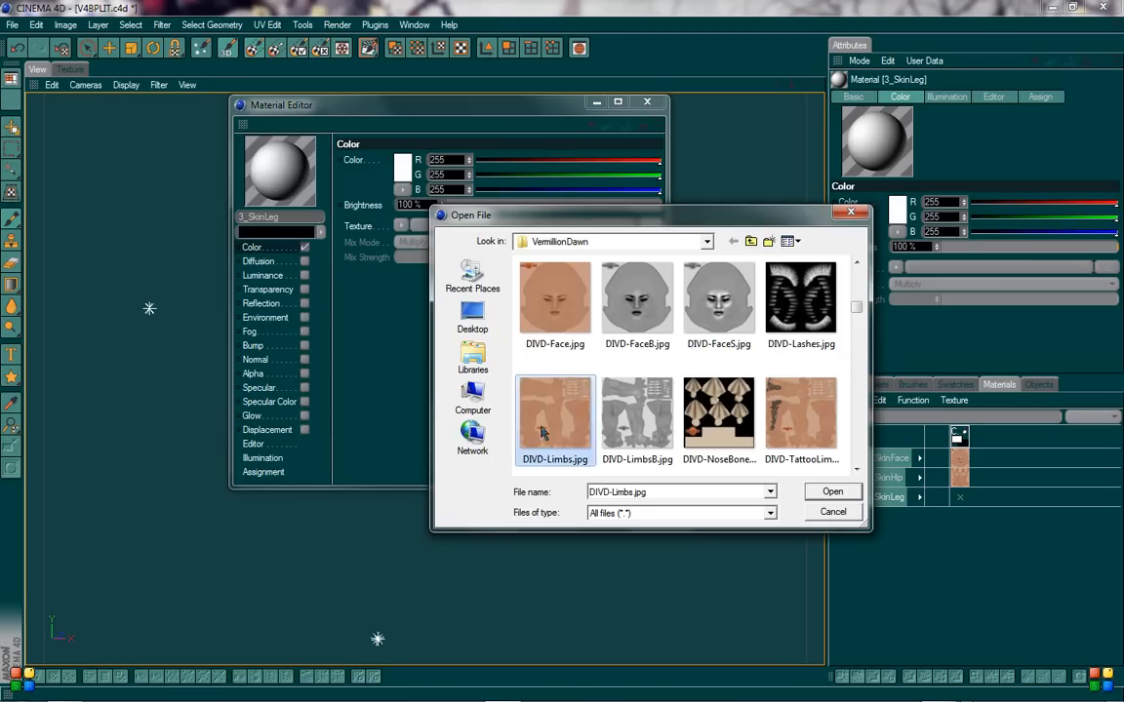
pyautogui.doubleClick(543, 433)
pyautogui.click(647, 408)
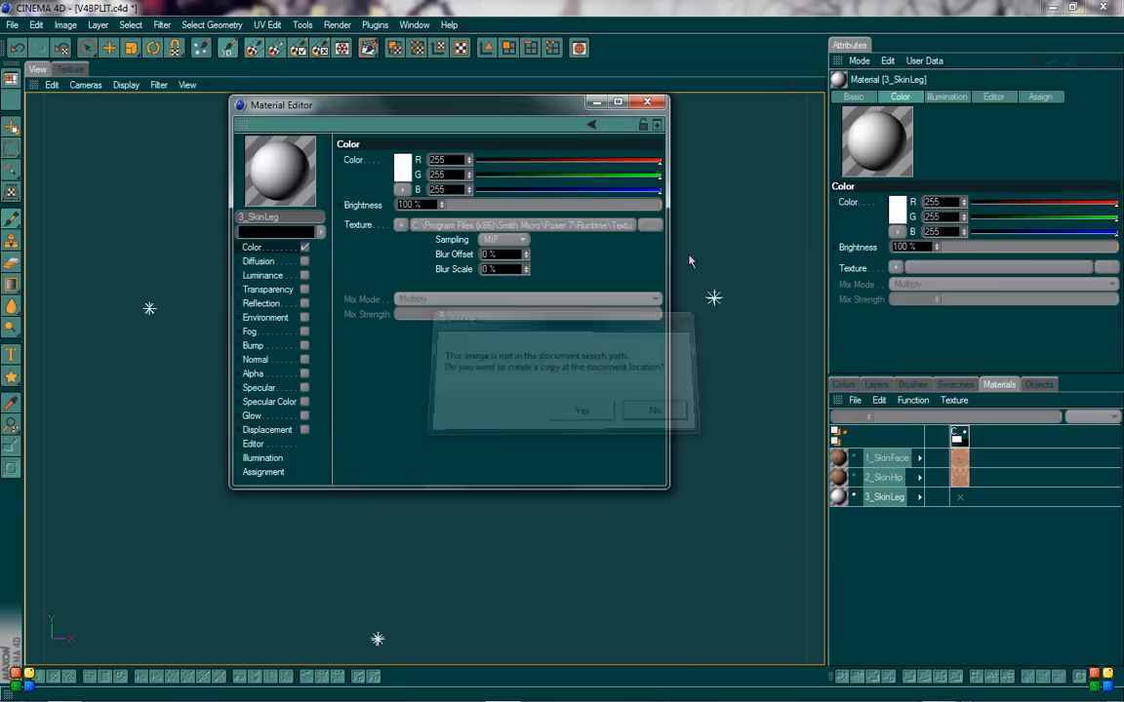
# - Close the material settings and activate the 1_SkinFace and 2_SkinHip color textures for painting alongside 3_SkinLeg
pyautogui.click(648, 101)
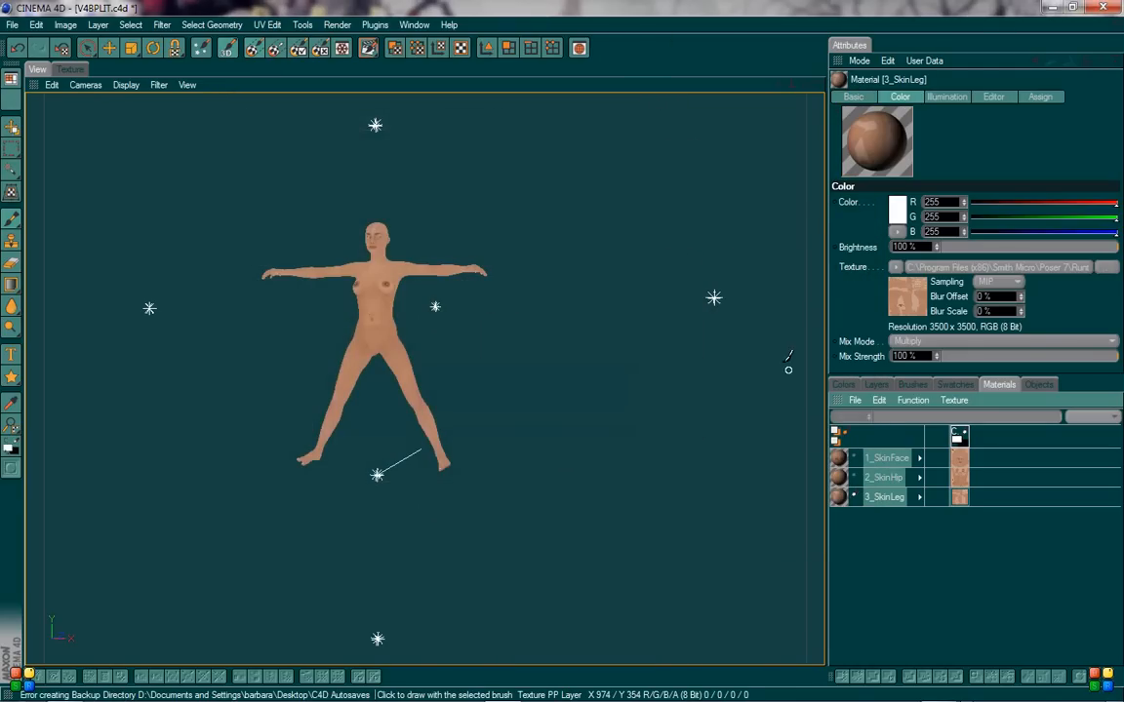
pyautogui.click(854, 477)
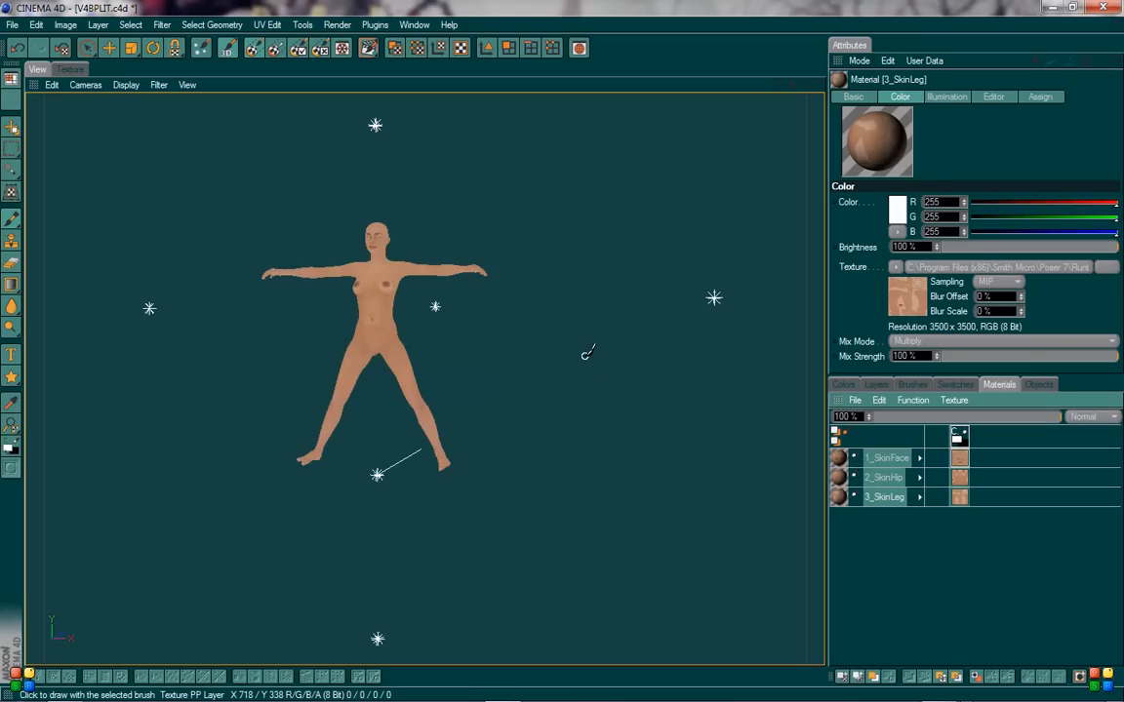
# - Examine the textured figure from behind, from the legs up to the shoulders and head
pyautogui.scroll(6, 587, 354)
pyautogui.keyDown('alt'); pyautogui.moveTo(516, 356); pyautogui.dragTo(409, 391); pyautogui.keyUp('alt')
pyautogui.scroll(4, 430, 212)
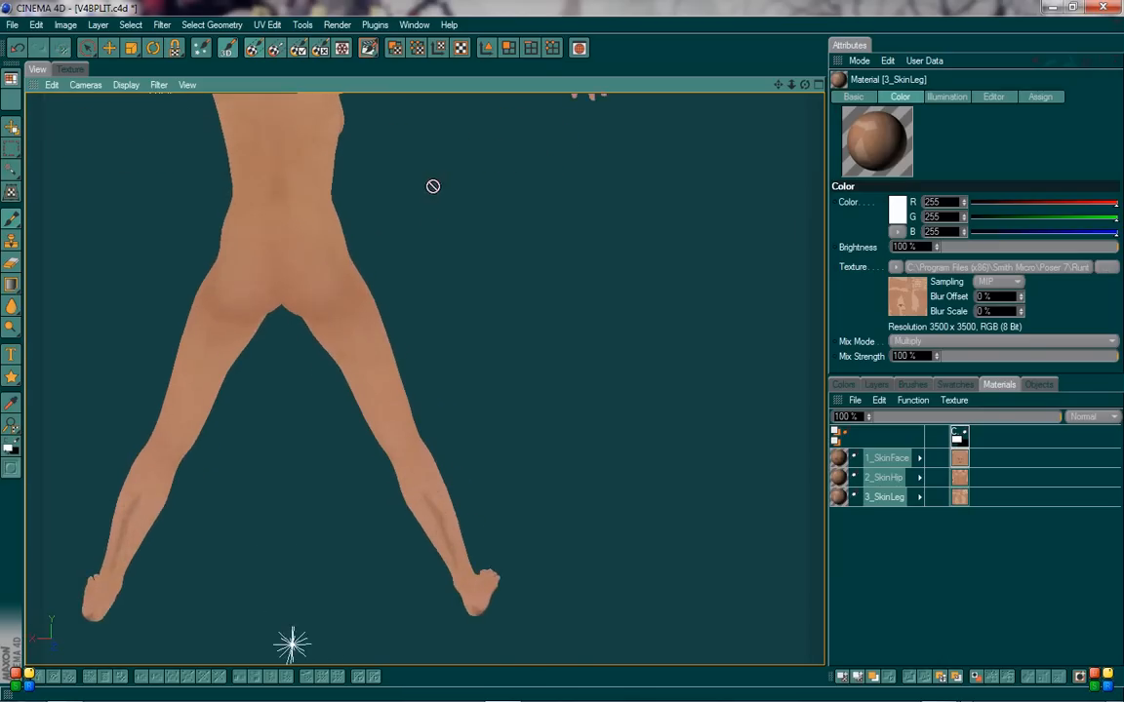
pyautogui.keyDown('alt'); pyautogui.moveTo(433, 187); pyautogui.dragTo(581, 460, button='middle'); pyautogui.keyUp('alt')
pyautogui.scroll(4, 524, 400)
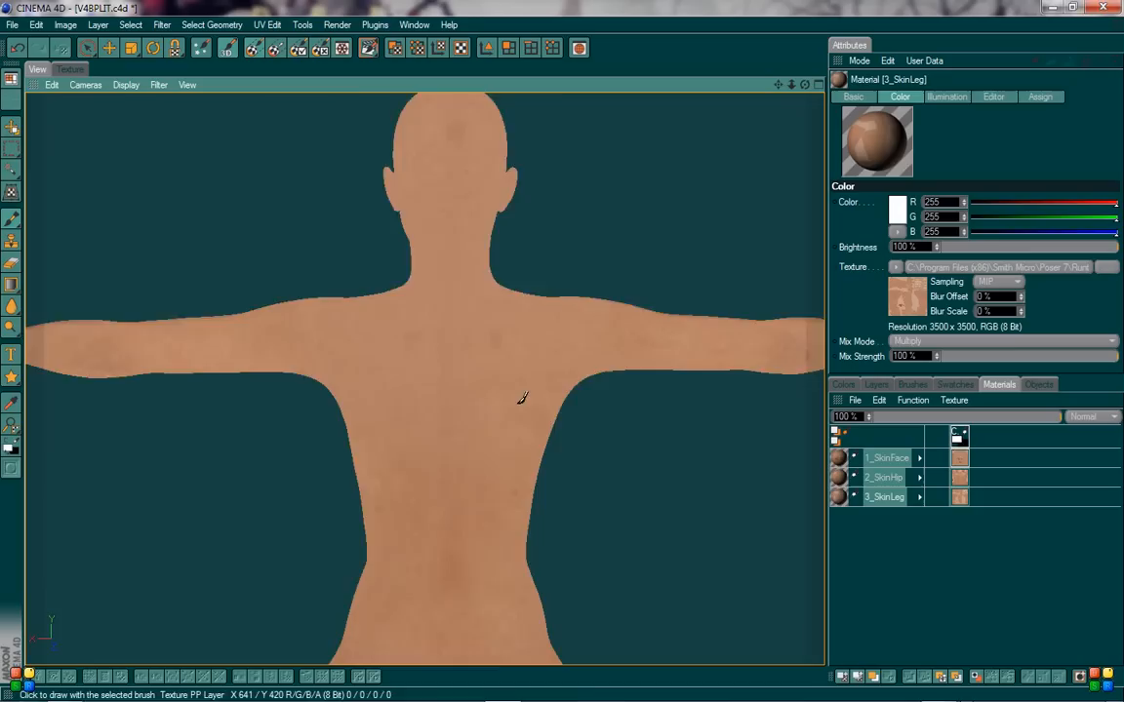
pyautogui.scroll(-5, 523, 400)
pyautogui.scroll(6, 557, 401)
pyautogui.keyDown('alt'); pyautogui.moveTo(622, 369); pyautogui.dragTo(573, 366, button='middle'); pyautogui.keyUp('alt')
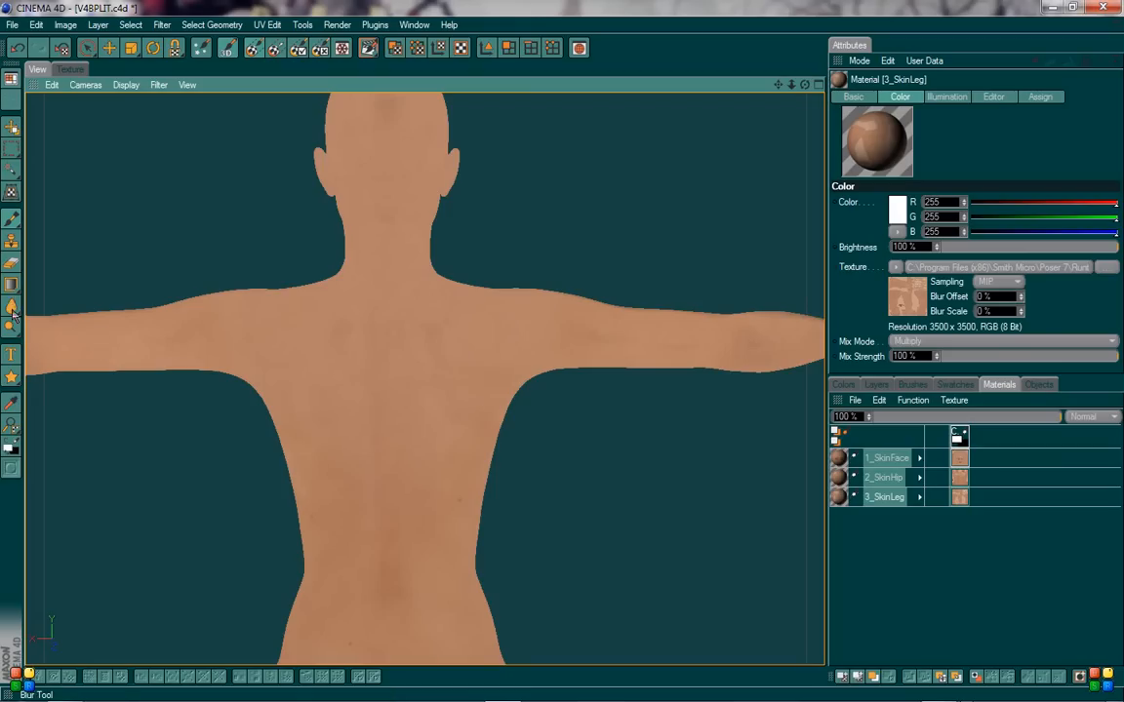
# - Set up the Clone Tool with a reference point on the back and a brush size of 91, undoing the test stroke
pyautogui.click(12, 244)
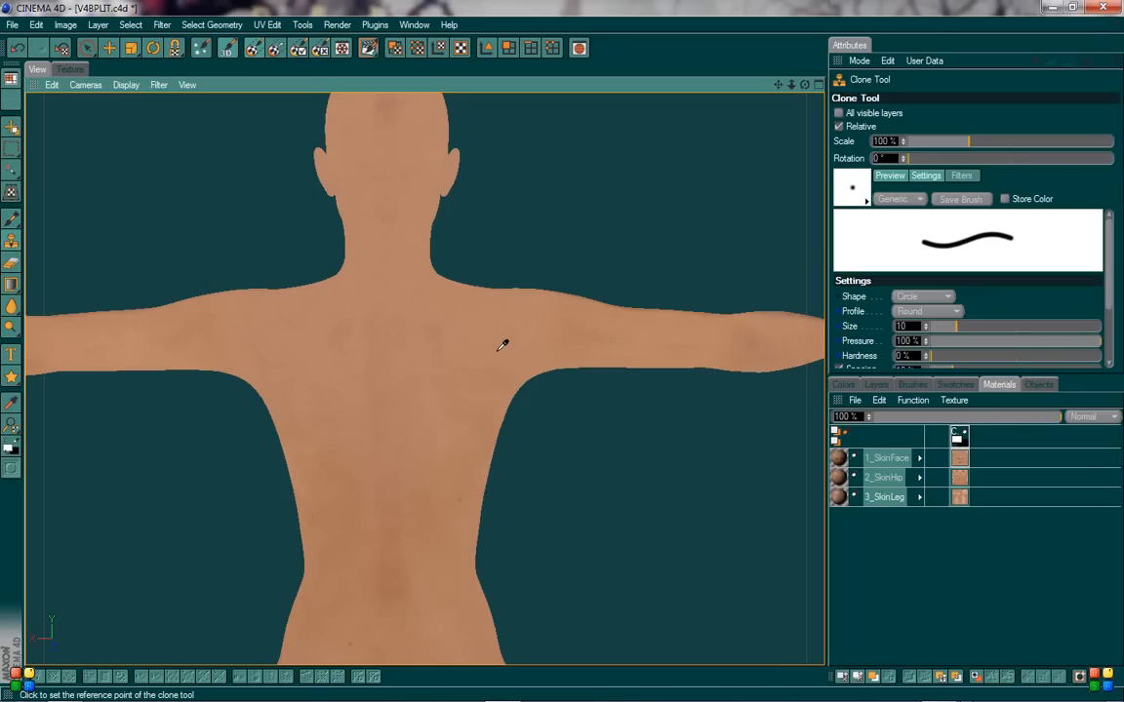
pyautogui.scroll(3, 454, 406)
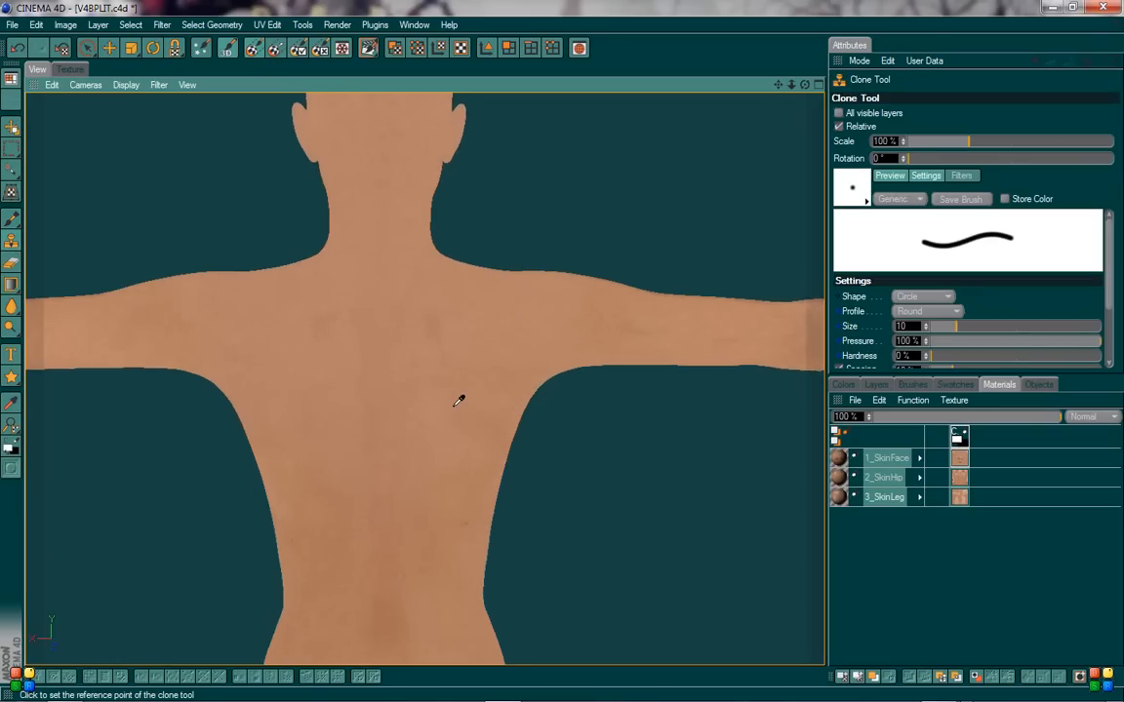
pyautogui.scroll(-3, 454, 406)
pyautogui.scroll(4, 458, 427)
pyautogui.keyDown('alt'); pyautogui.moveTo(461, 430); pyautogui.dragTo(463, 396, button='middle'); pyautogui.keyUp('alt')
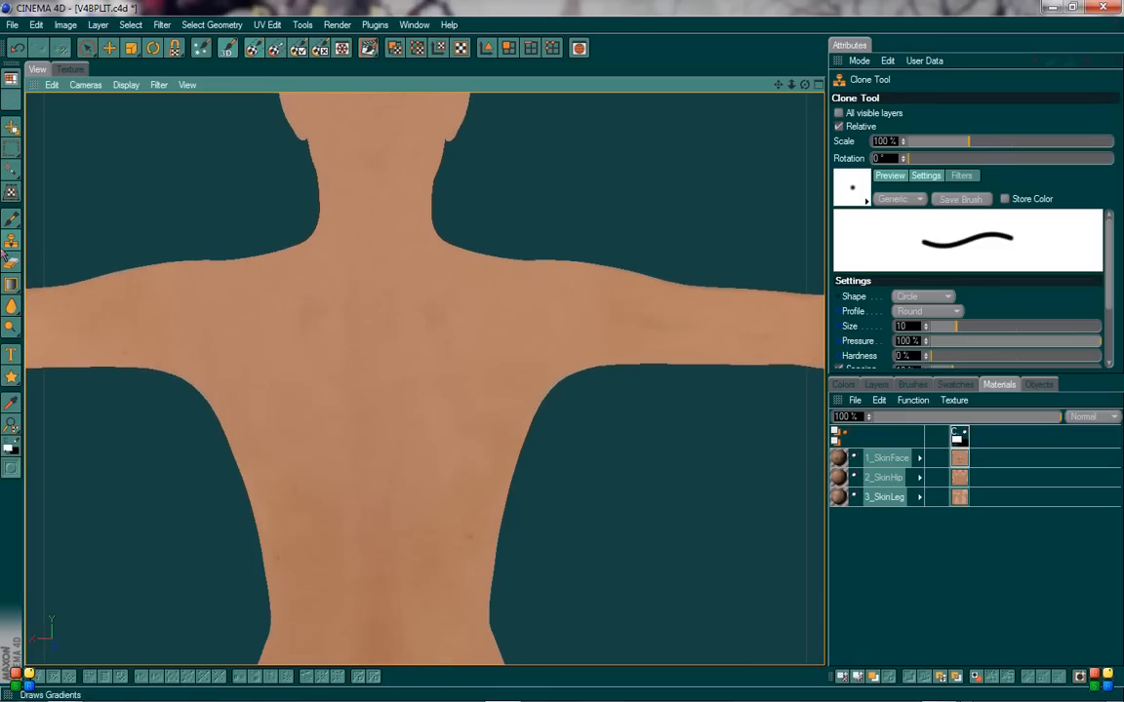
pyautogui.click(11, 241)
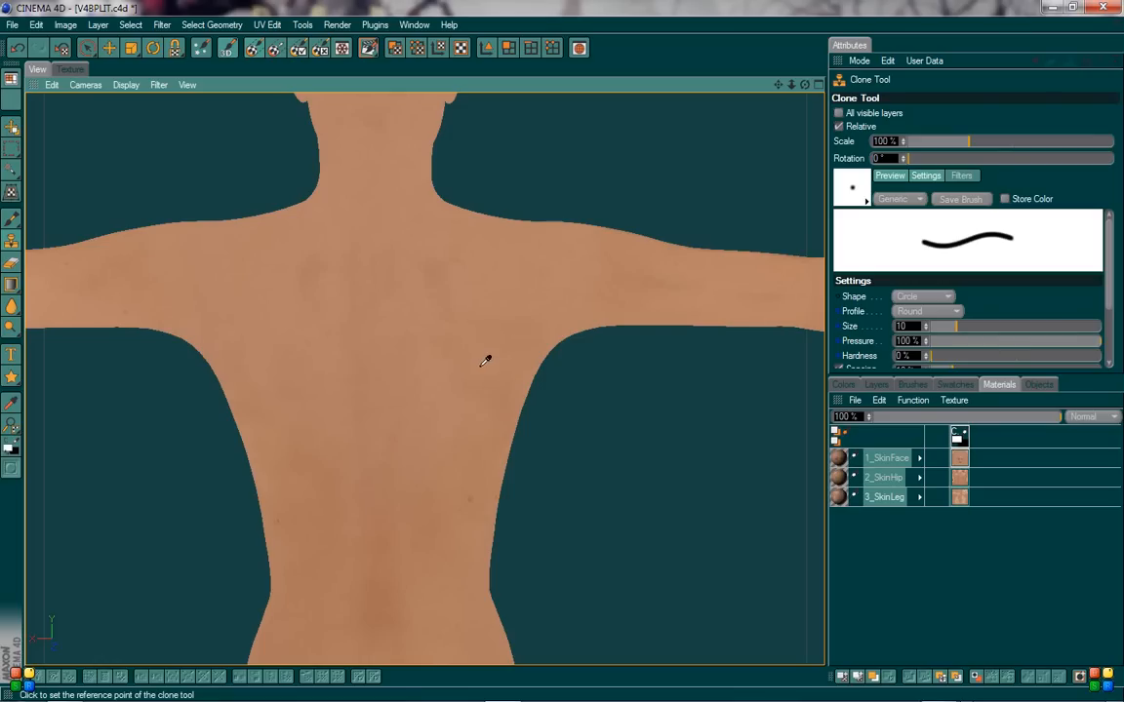
pyautogui.keyDown('ctrl'); pyautogui.click(467, 420); pyautogui.keyUp('ctrl')
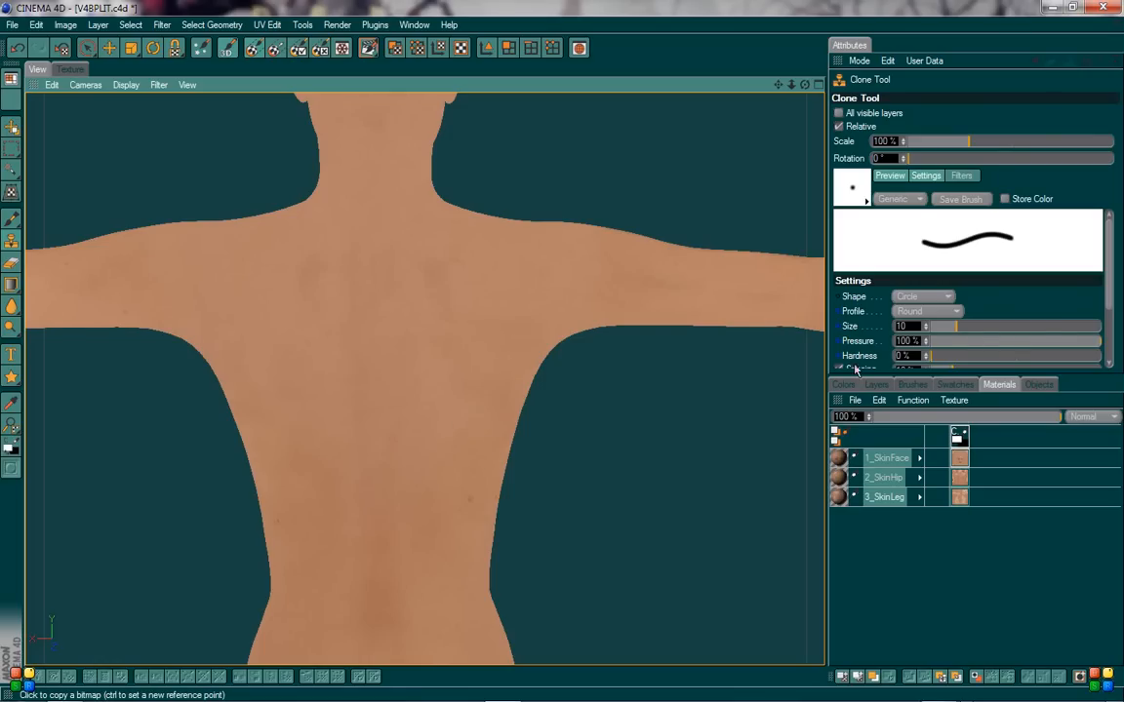
pyautogui.moveTo(956, 327); pyautogui.dragTo(1012, 330)
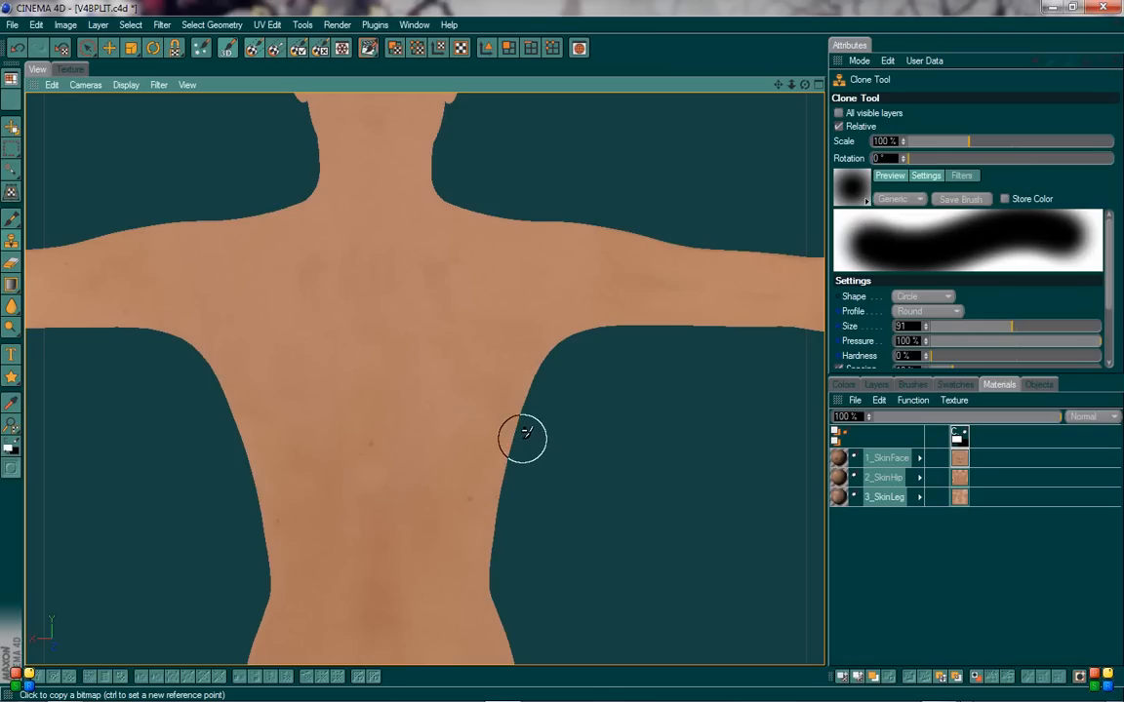
pyautogui.hotkey('ctrl', 'z')
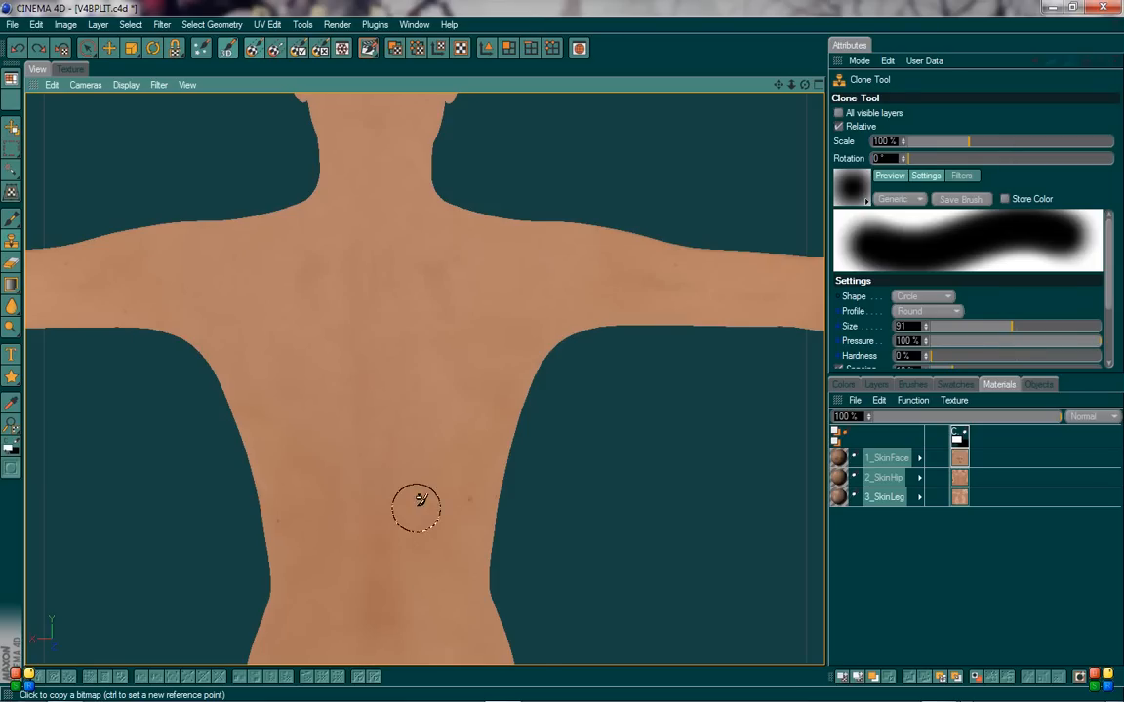
# - Try to clone skin along the spine over the dark patch on the lower back
pyautogui.keyDown('alt'); pyautogui.moveTo(413, 506); pyautogui.dragTo(422, 426, button='middle'); pyautogui.keyUp('alt')
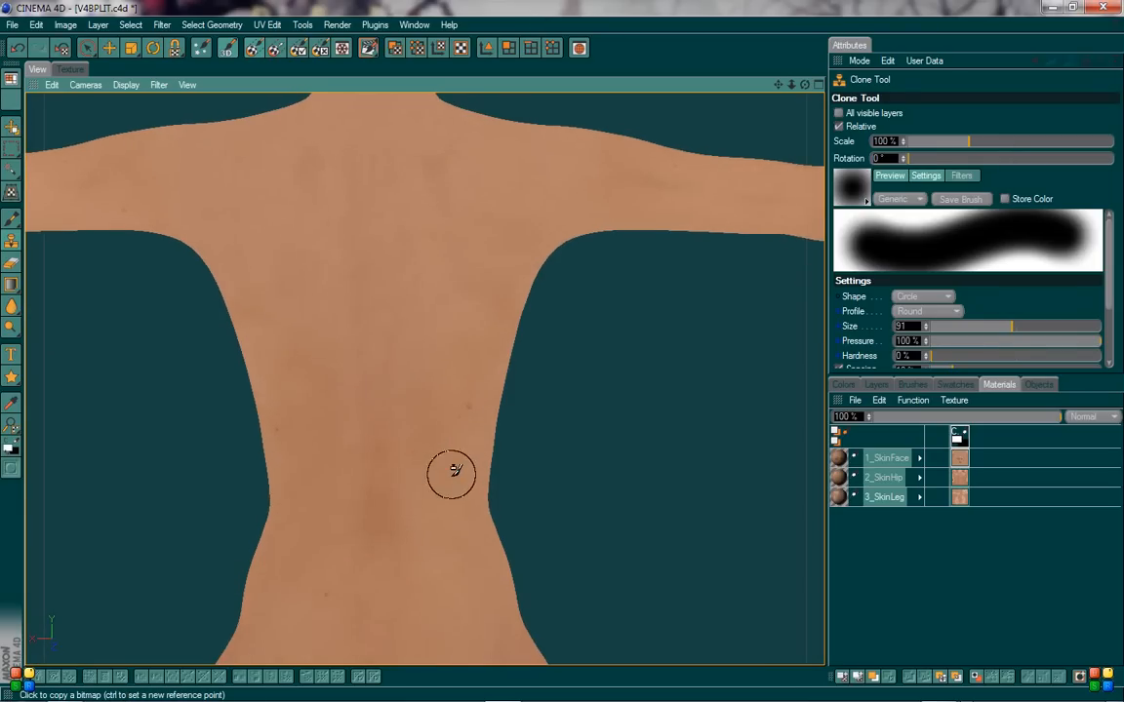
pyautogui.scroll(2, 452, 469)
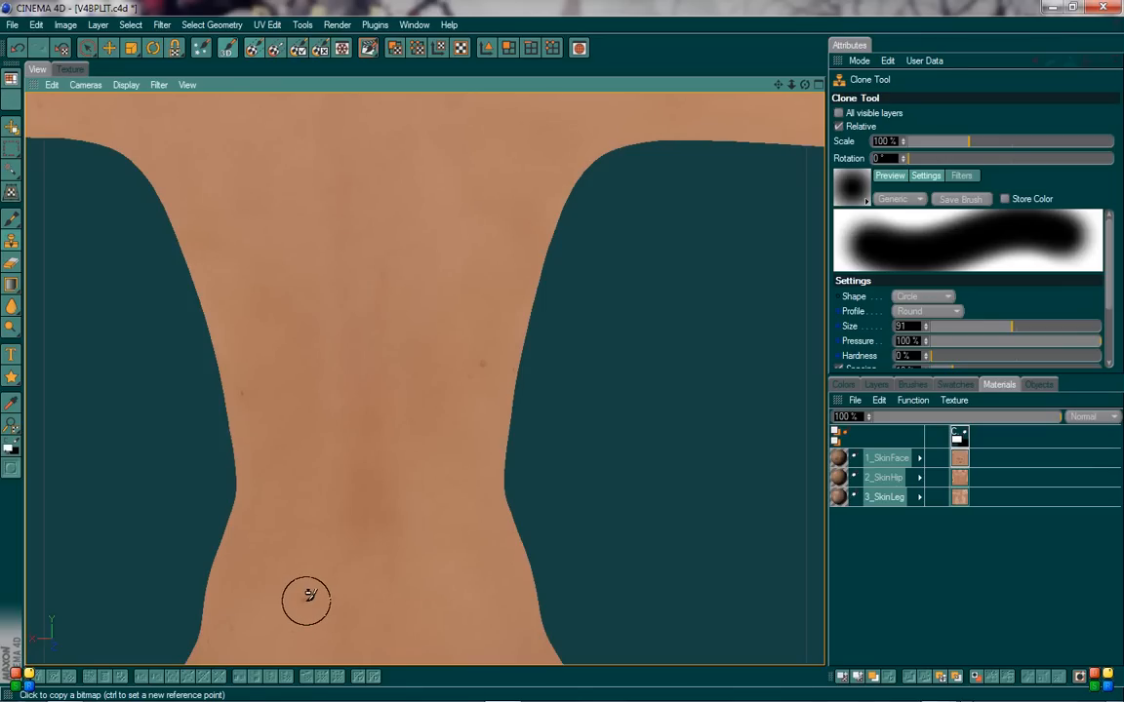
pyautogui.press('ctrl')
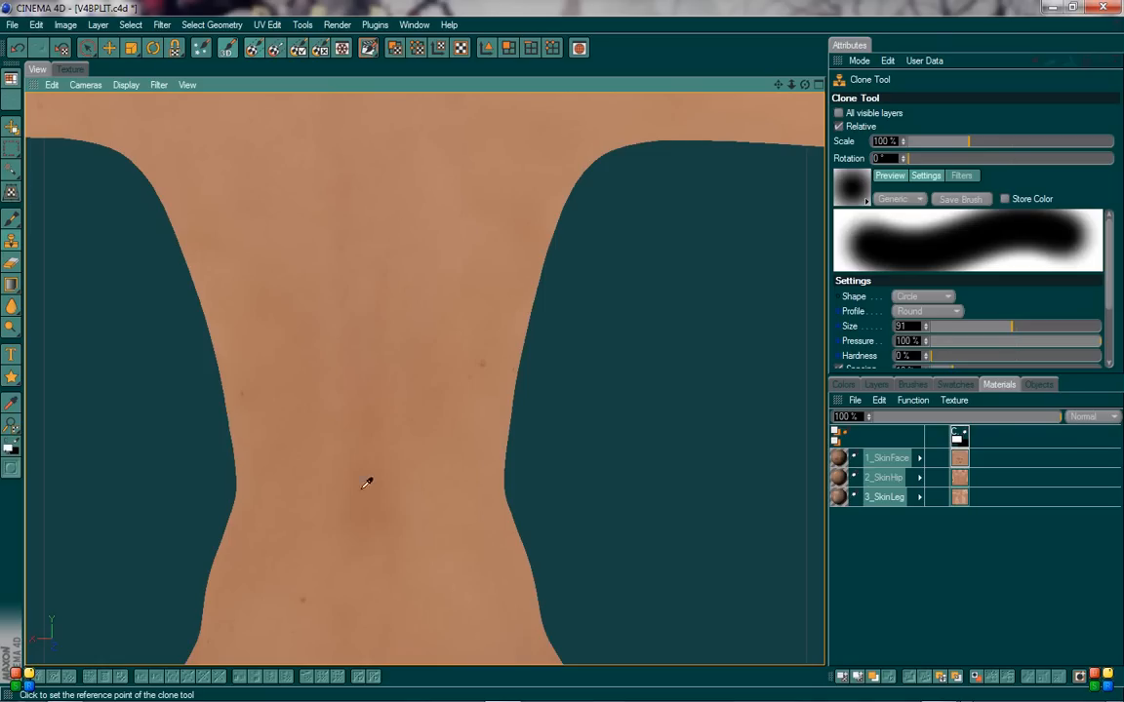
pyautogui.keyDown('ctrl'); pyautogui.click(362, 383); pyautogui.keyUp('ctrl')
pyautogui.moveTo(363, 303)
pyautogui.mouseDown()
pyautogui.moveTo(364, 331)
pyautogui.moveTo(359, 284)
pyautogui.moveTo(361, 343)
pyautogui.moveTo(361, 202)
pyautogui.moveTo(362, 338)
pyautogui.moveTo(515, 183)
pyautogui.moveTo(457, 319)
pyautogui.moveTo(341, 369)
pyautogui.moveTo(377, 369)
pyautogui.mouseUp()
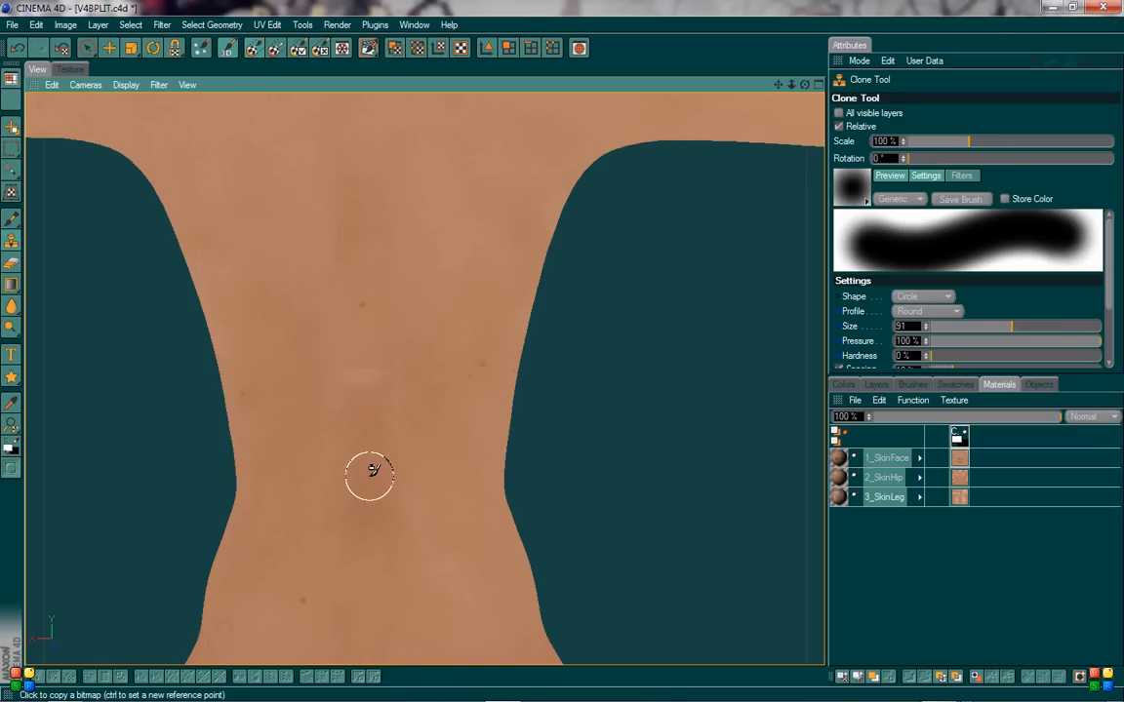
pyautogui.keyDown('ctrl'); pyautogui.click(370, 348); pyautogui.keyUp('ctrl')
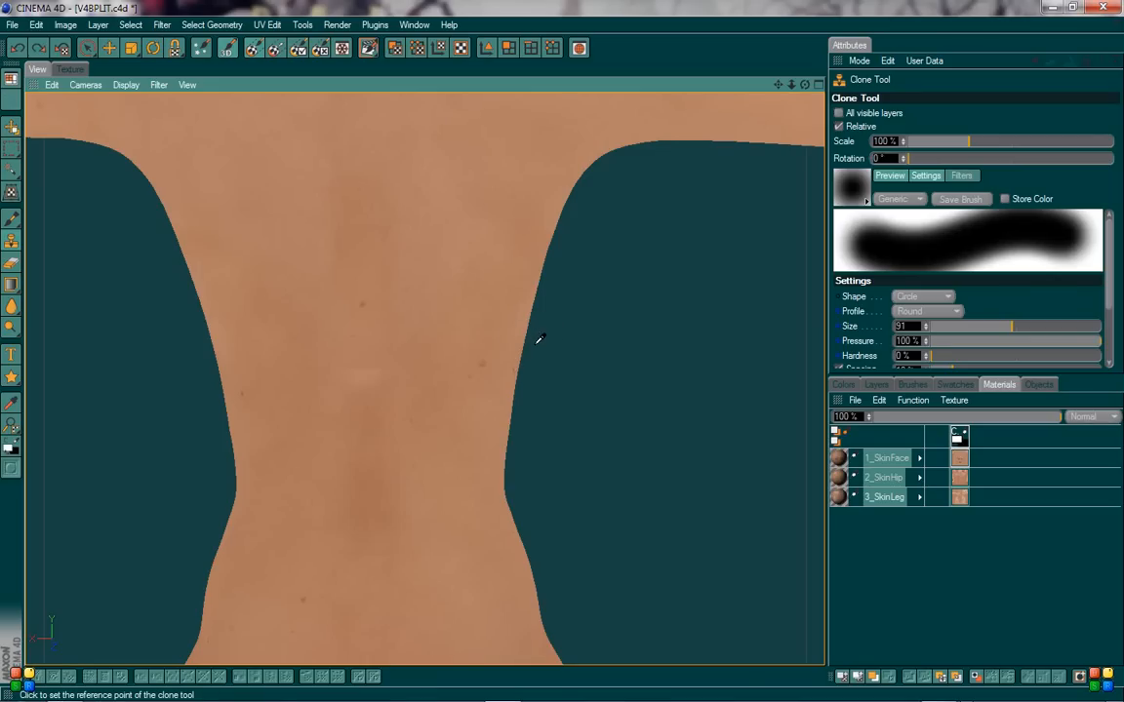
pyautogui.hotkey('ctrl', 'y')
pyautogui.scroll(-1, 536, 343)
pyautogui.scroll(1, 533, 349)
pyautogui.scroll(-2, 289, 499)
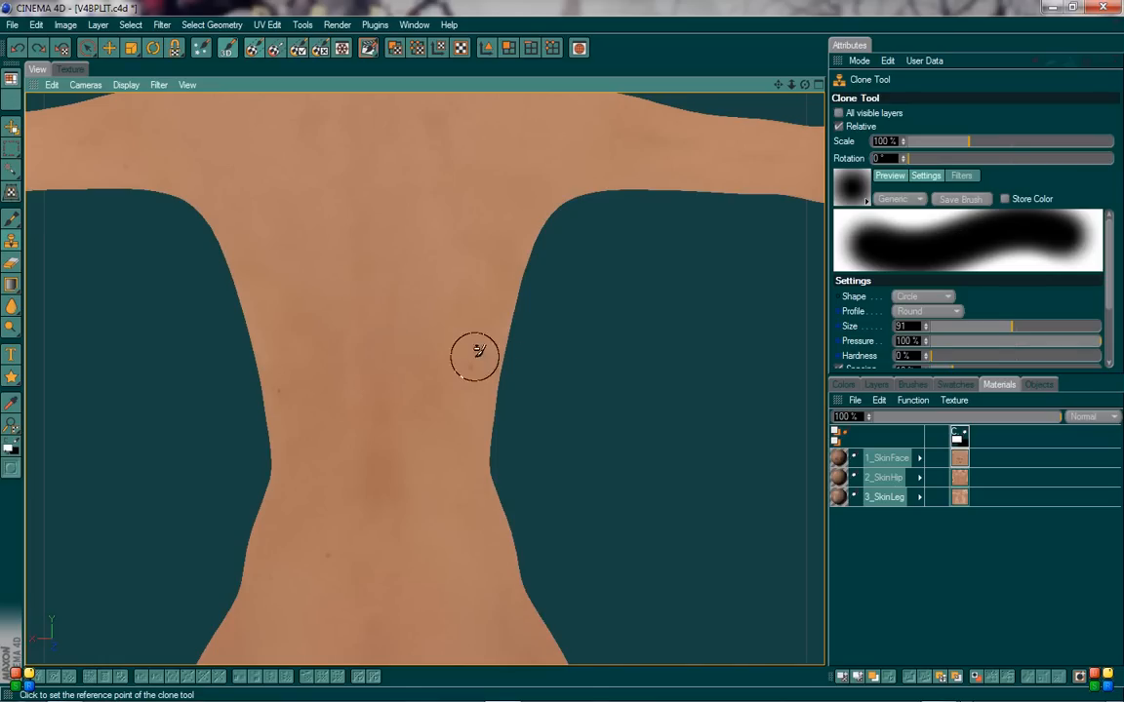
# - Clone skin on the upper back and set a new clone reference point near the base of the neck
pyautogui.scroll(5, 475, 357)
pyautogui.click(418, 303)
pyautogui.keyDown('alt'); pyautogui.moveTo(414, 212); pyautogui.dragTo(446, 400, button='middle'); pyautogui.keyUp('alt')
pyautogui.keyDown('ctrl'); pyautogui.click(436, 177); pyautogui.keyUp('ctrl')
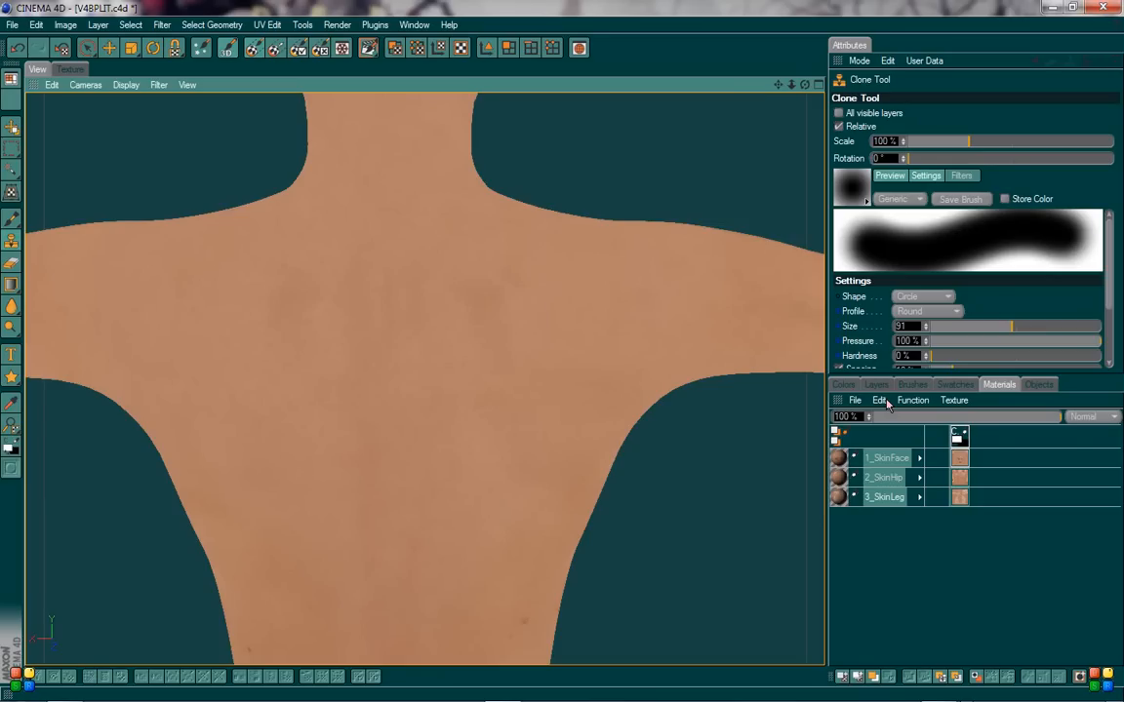
# - Enable bump on the 1_SkinFace material and load DIVD-FaceB.jpg as its texture without copying it to the document location
pyautogui.doubleClick(840, 458)
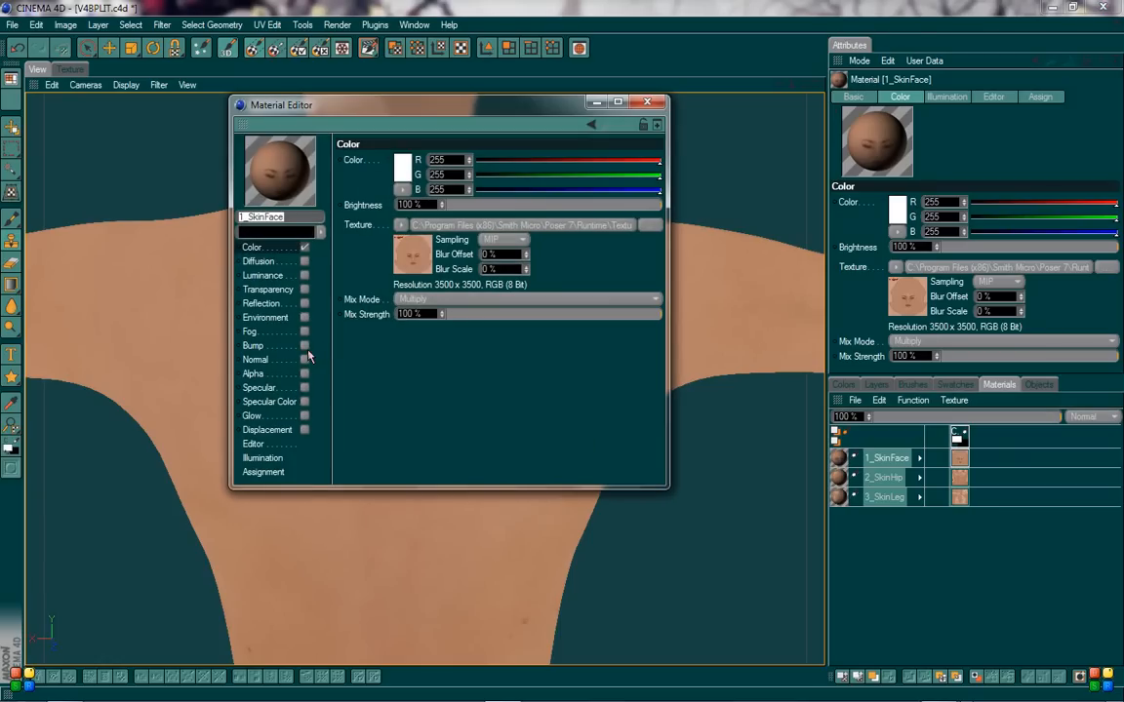
pyautogui.click(304, 345)
pyautogui.click(651, 196)
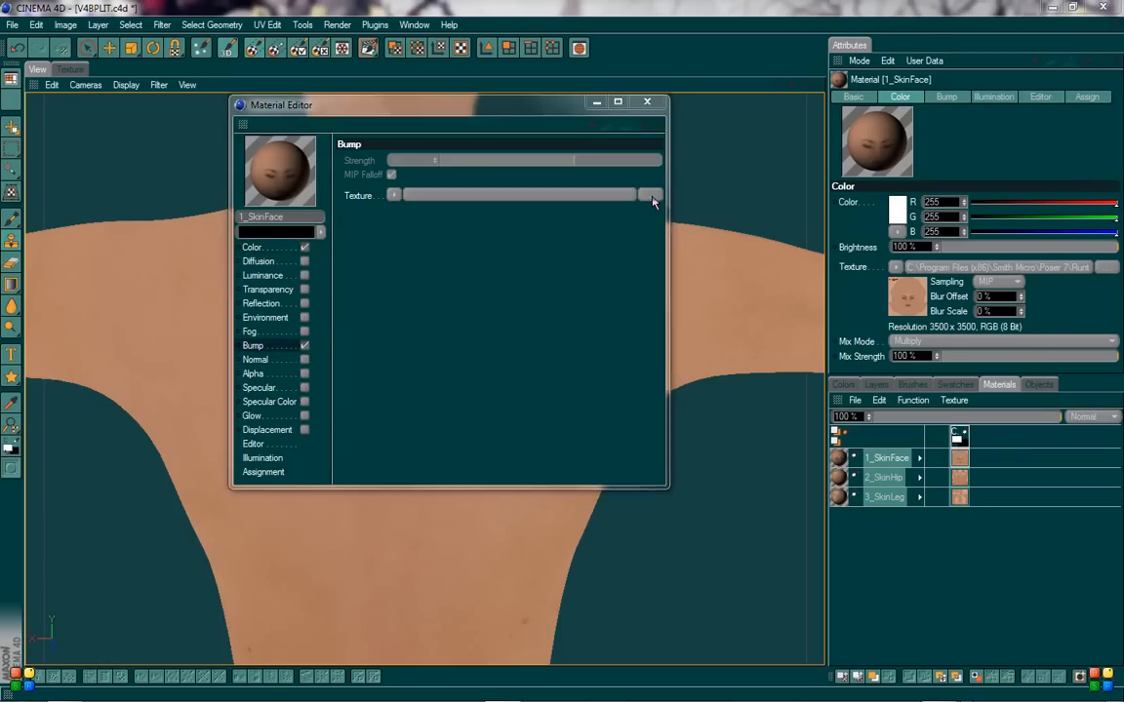
pyautogui.scroll(-6, 851, 359)
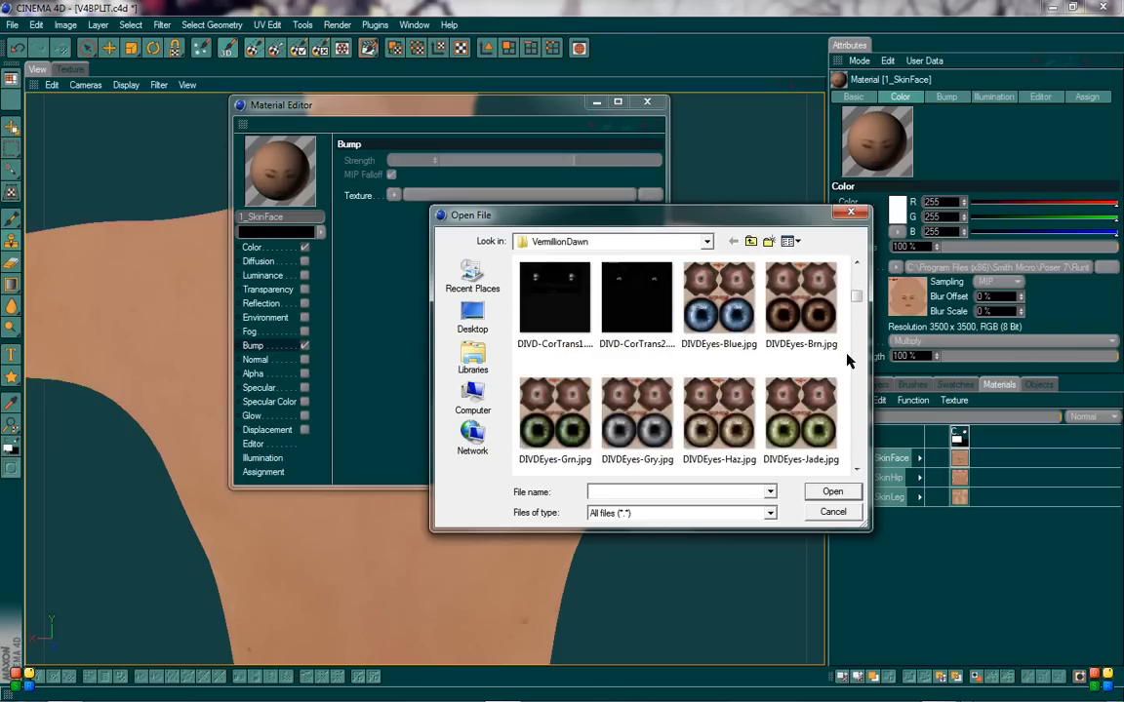
pyautogui.scroll(-1, 682, 412)
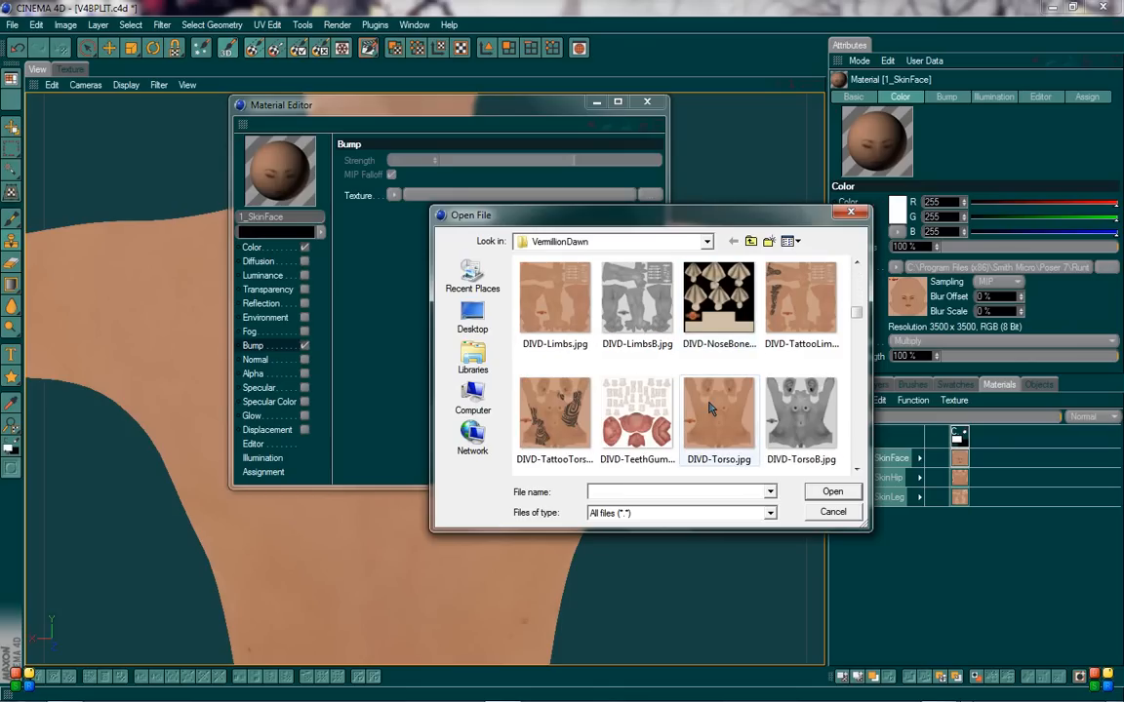
pyautogui.scroll(1, 698, 395)
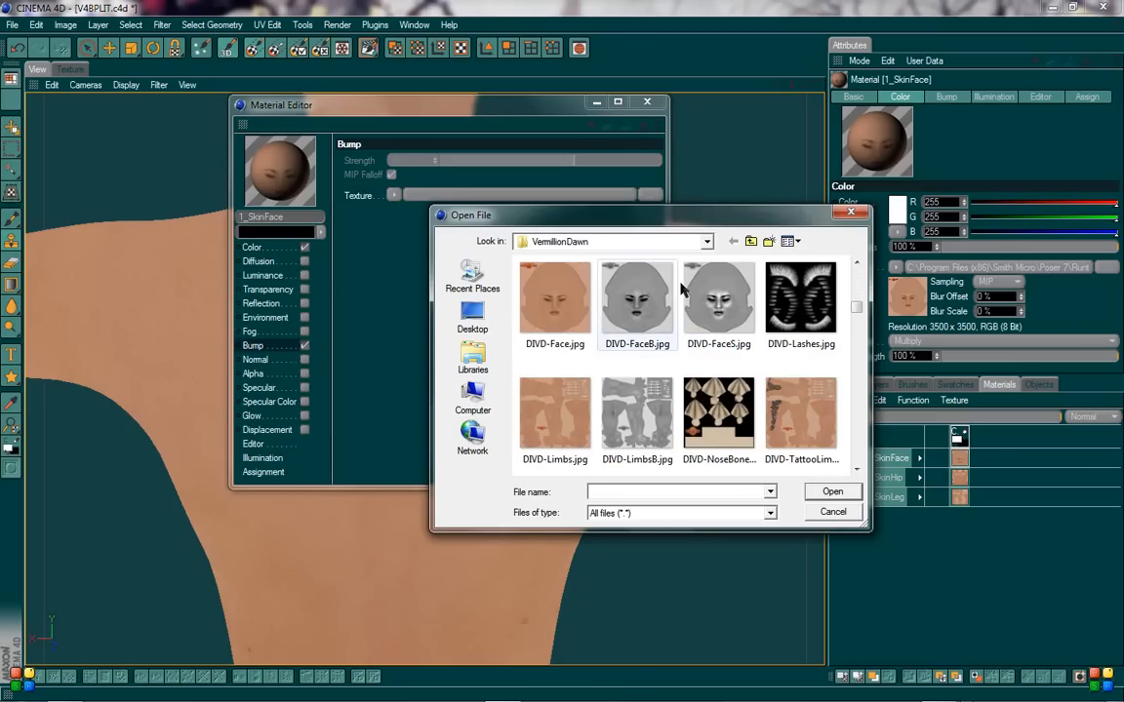
pyautogui.doubleClick(639, 297)
pyautogui.click(656, 411)
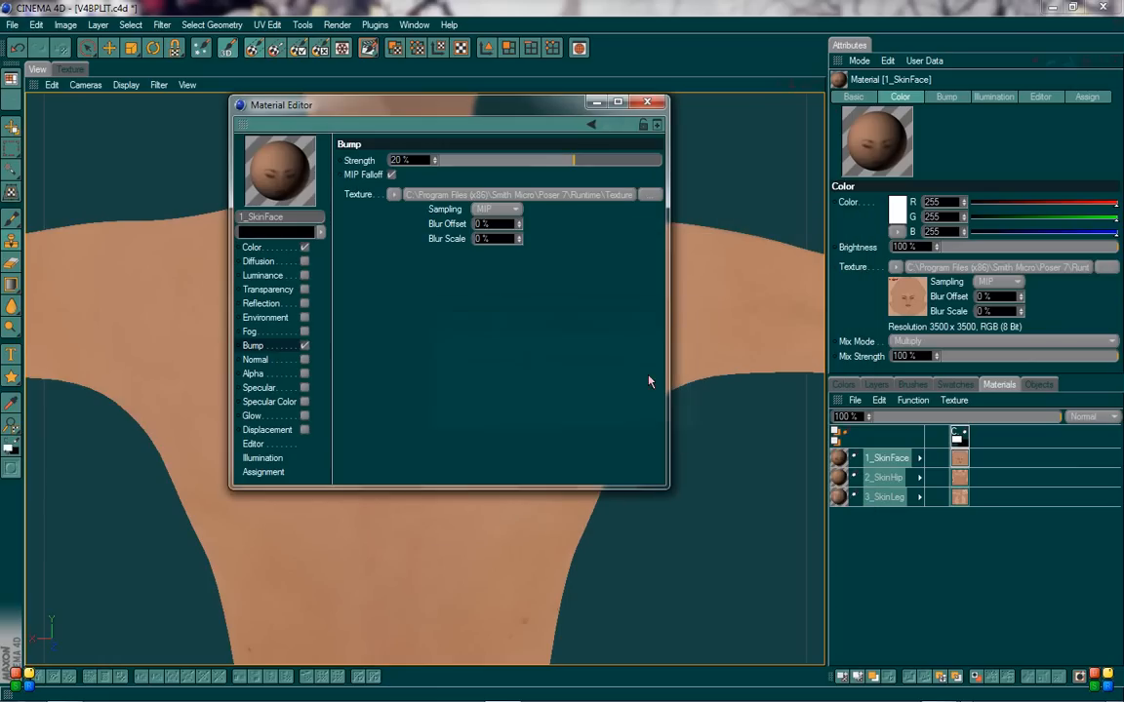
pyautogui.click(648, 103)
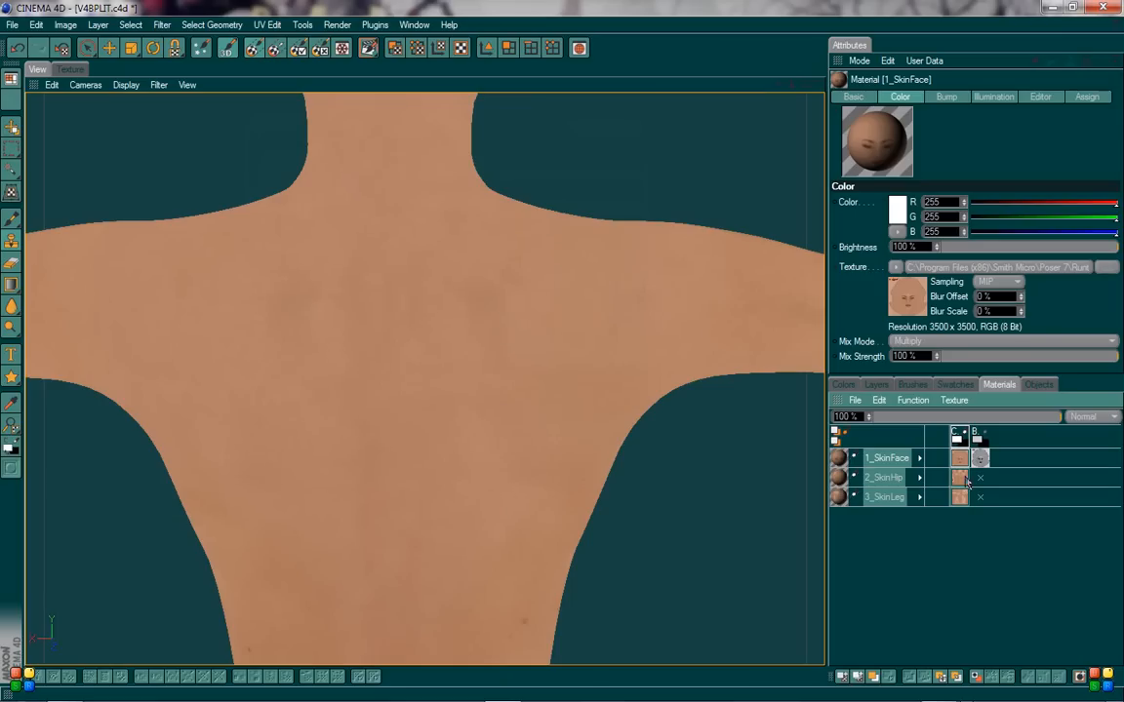
# - Enable bump on the 2_SkinHip material and load DIVD-TorsoB.jpg as its texture without copying it to the document location
pyautogui.doubleClick(839, 477)
pyautogui.click(651, 195)
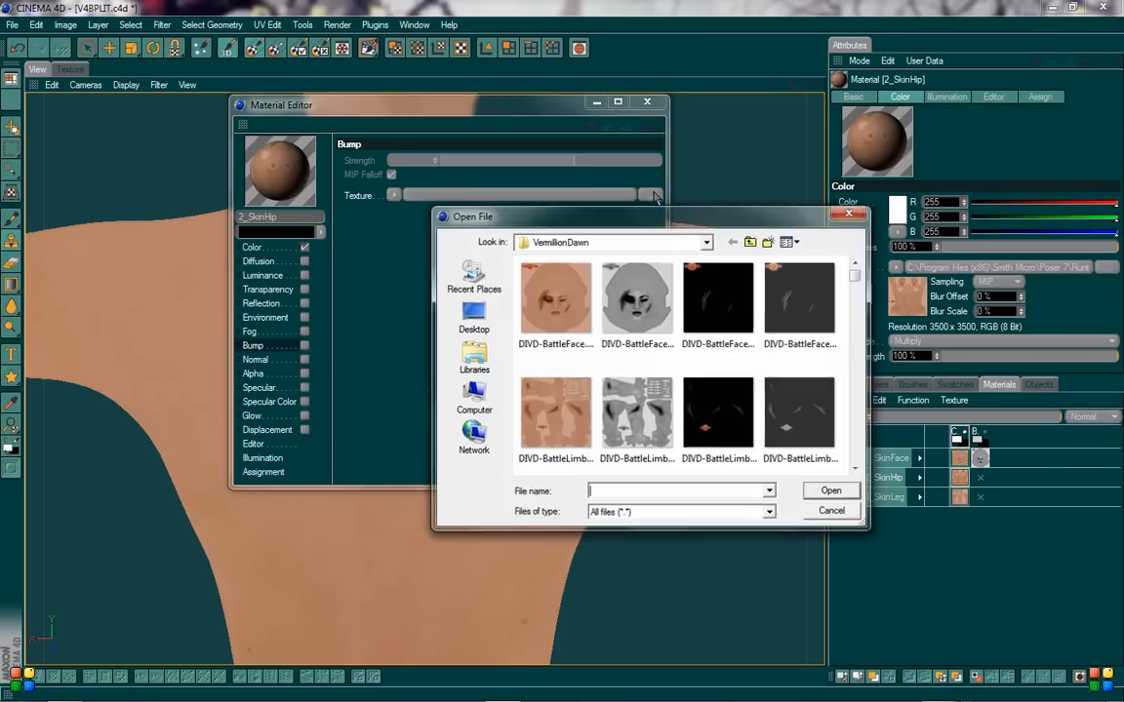
pyautogui.click(829, 512)
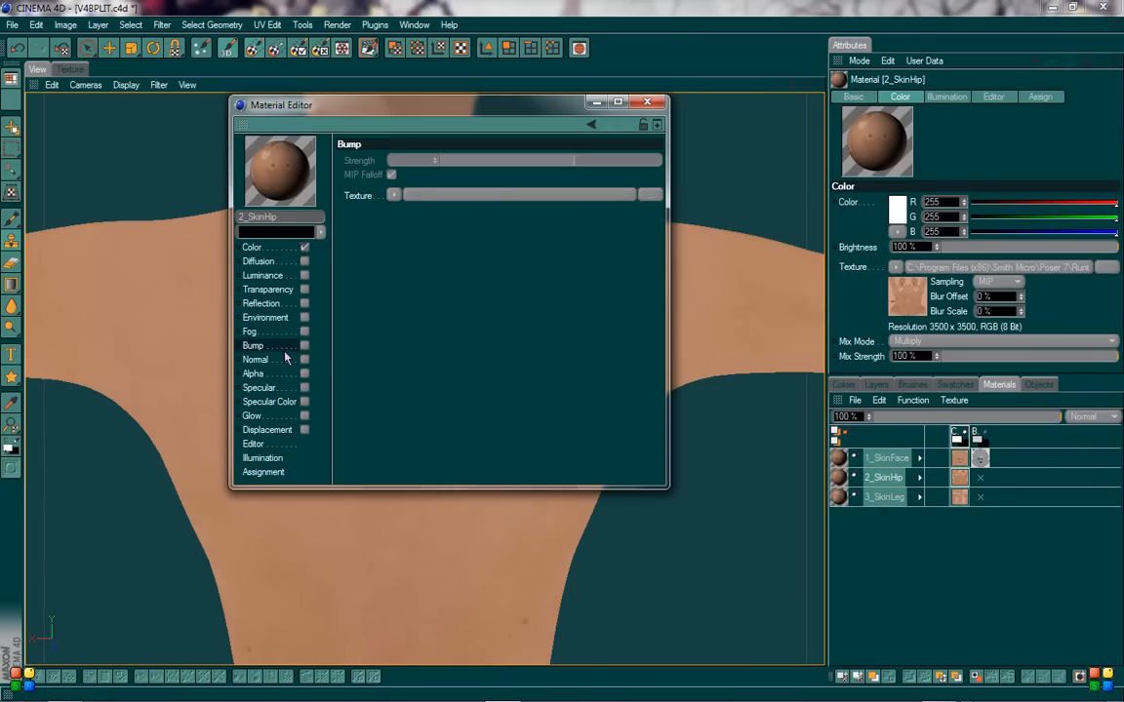
pyautogui.click(651, 195)
pyautogui.click(636, 410)
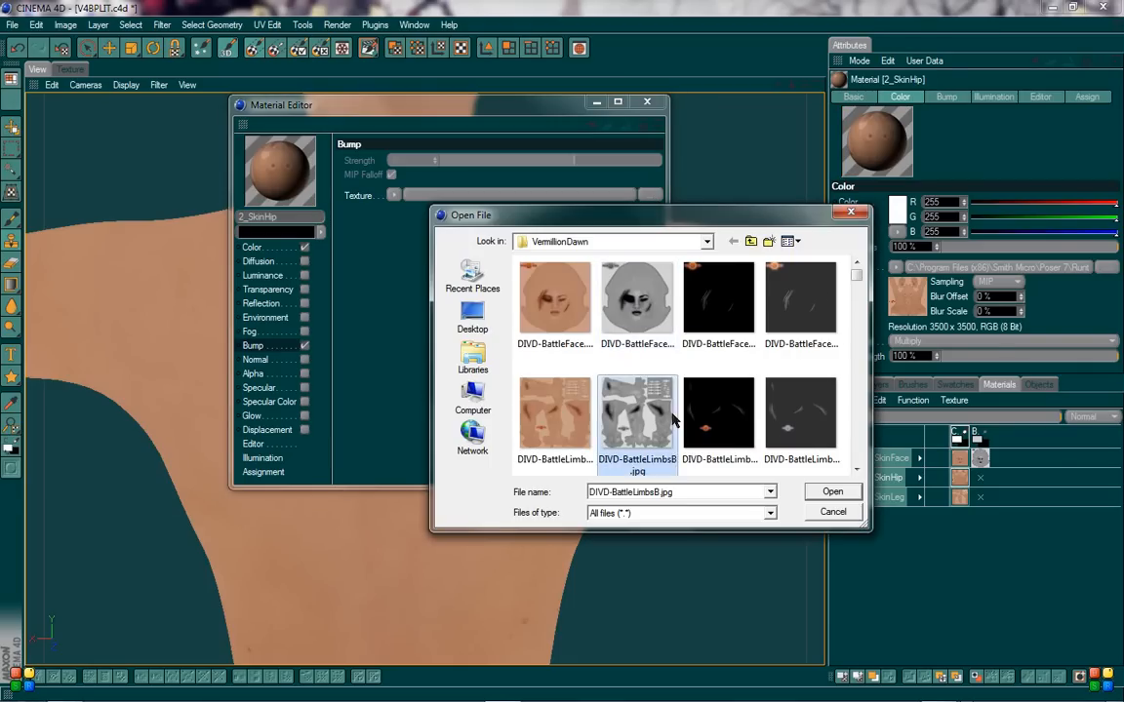
pyautogui.scroll(-3, 671, 417)
pyautogui.scroll(-5, 691, 418)
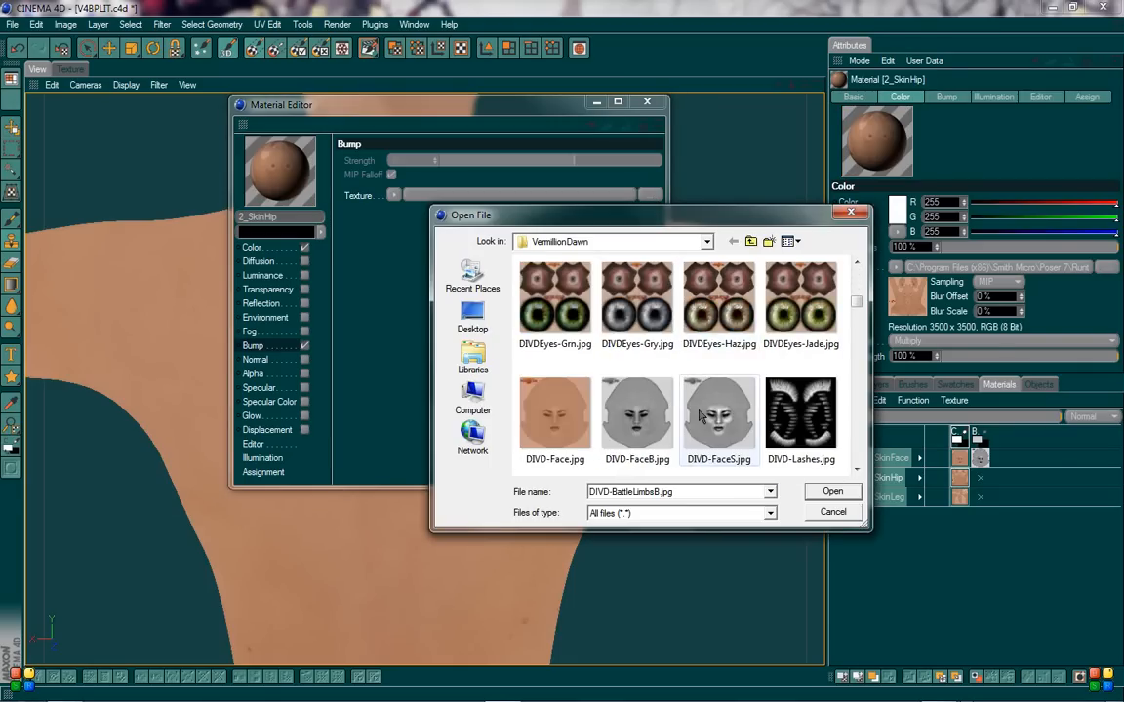
pyautogui.doubleClick(792, 314)
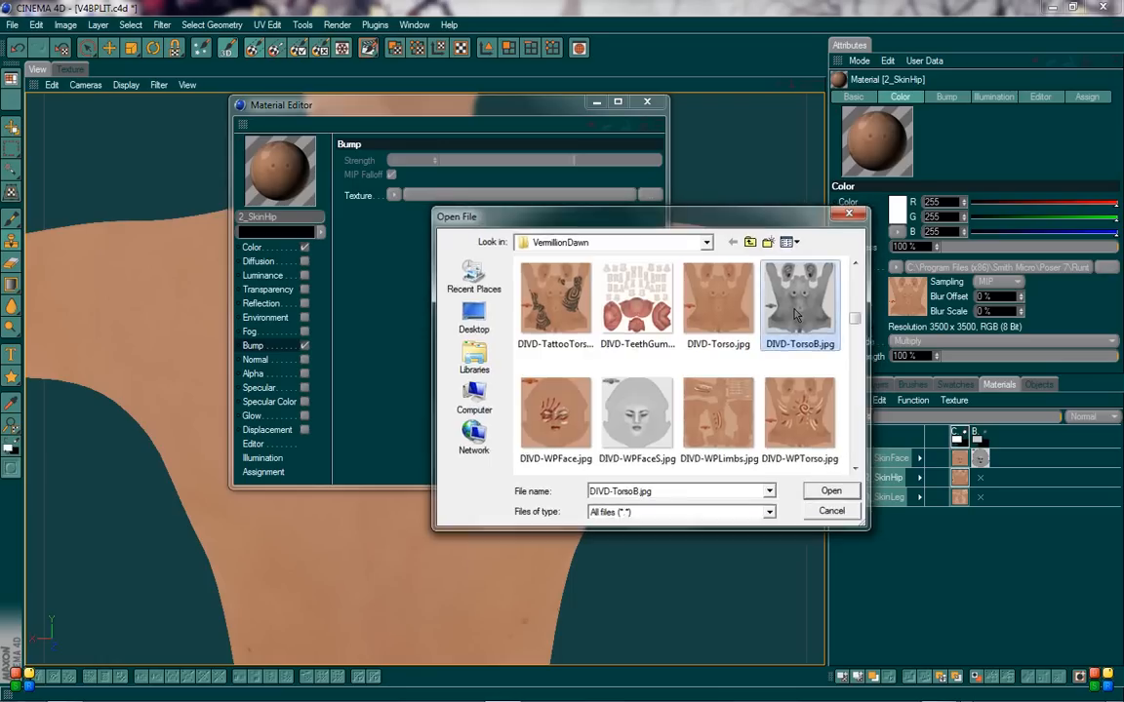
pyautogui.click(657, 411)
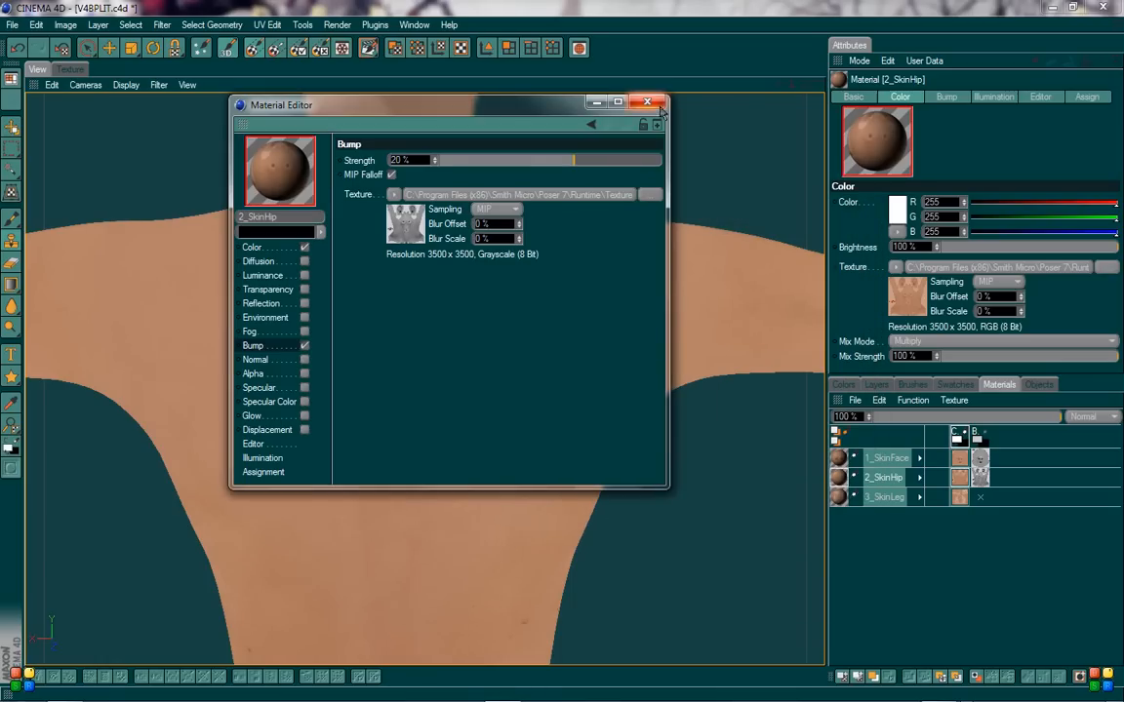
pyautogui.click(647, 101)
# - Load DIVD-Limbs.jpg as the 3_SkinLeg material's bump texture without copying it to the document location
pyautogui.doubleClick(841, 496)
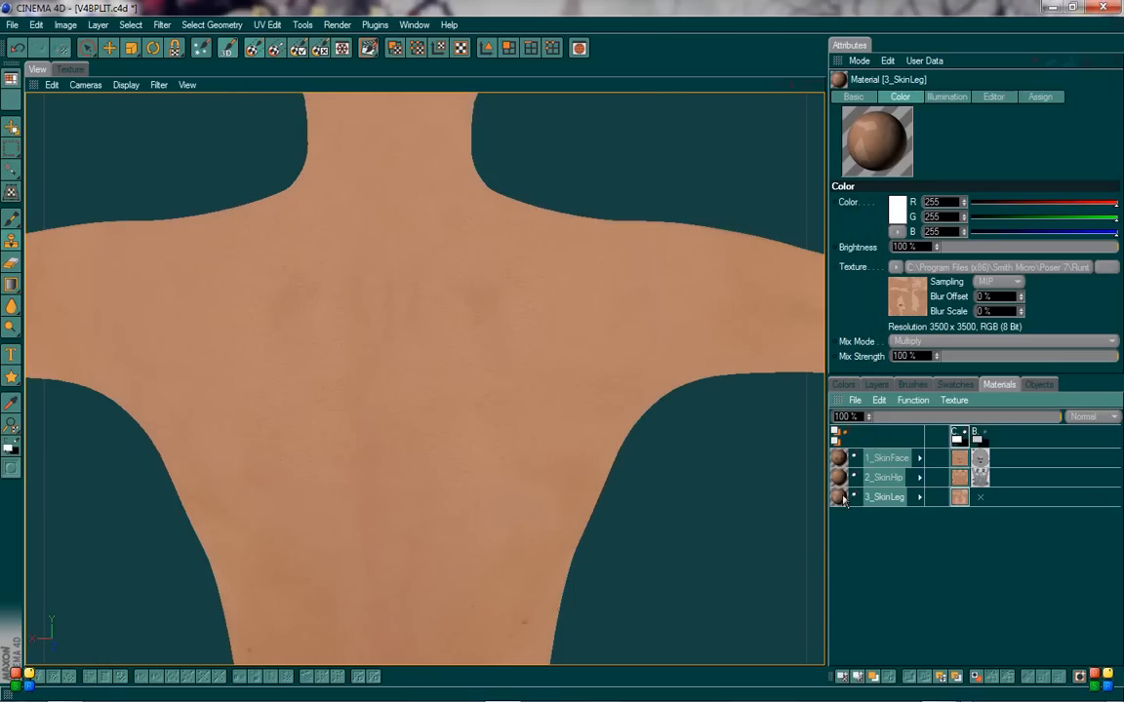
pyautogui.click(648, 195)
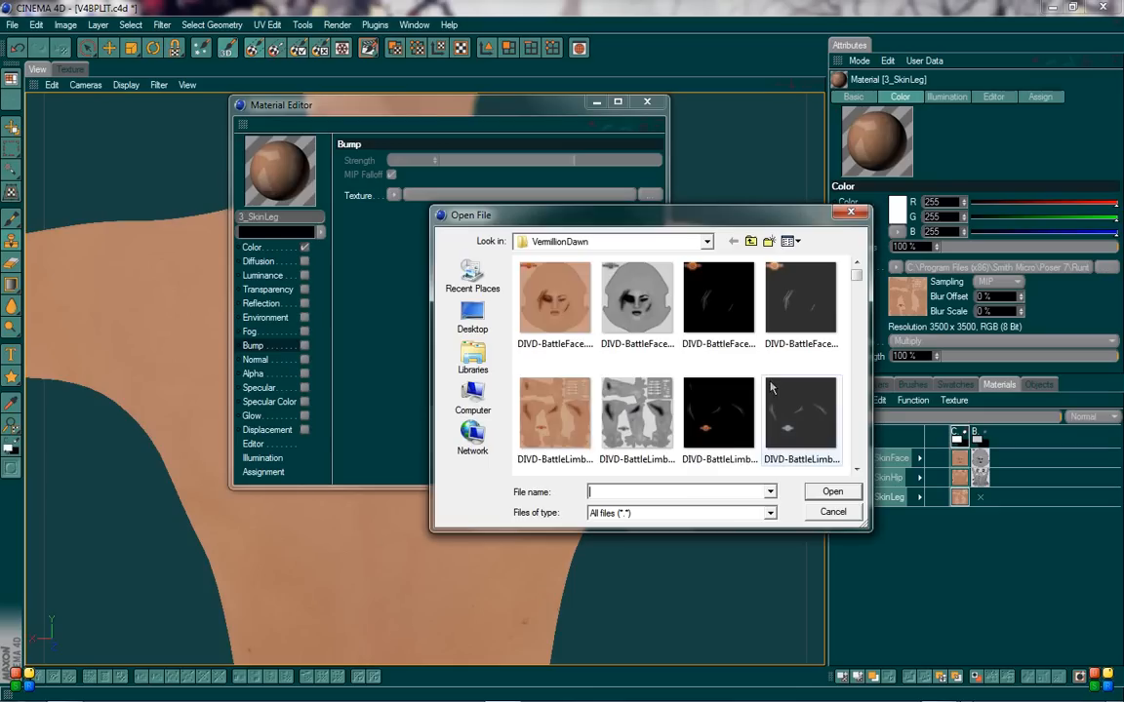
pyautogui.scroll(-6, 778, 390)
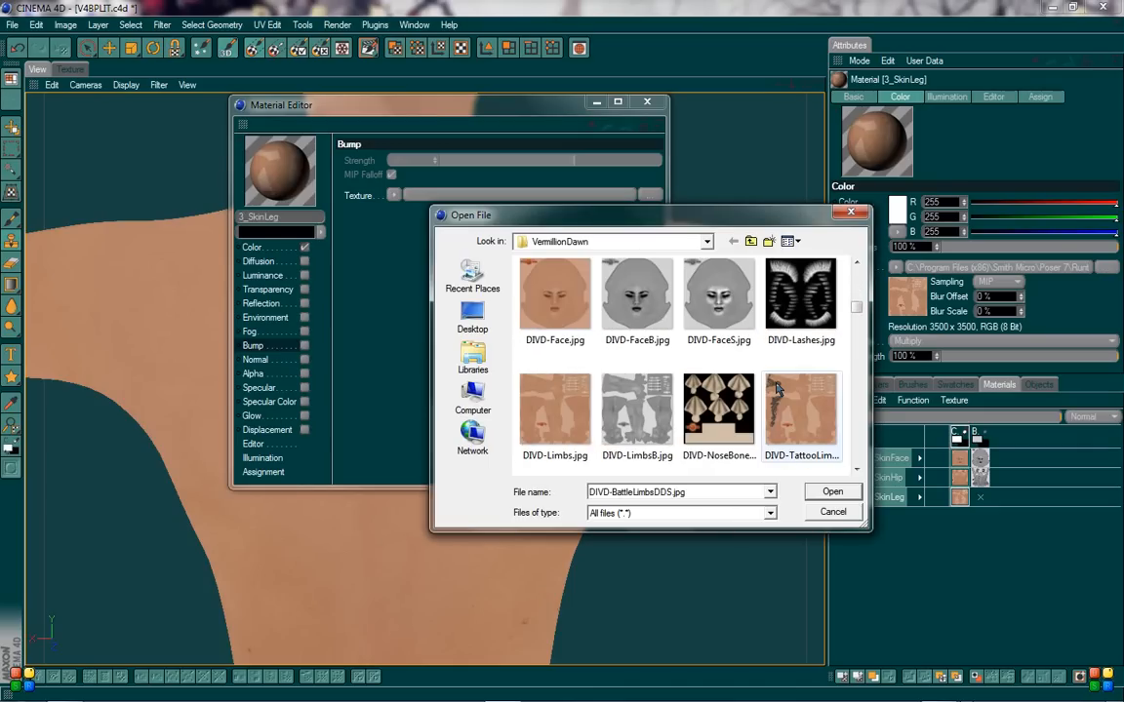
pyautogui.doubleClick(588, 402)
pyautogui.click(653, 411)
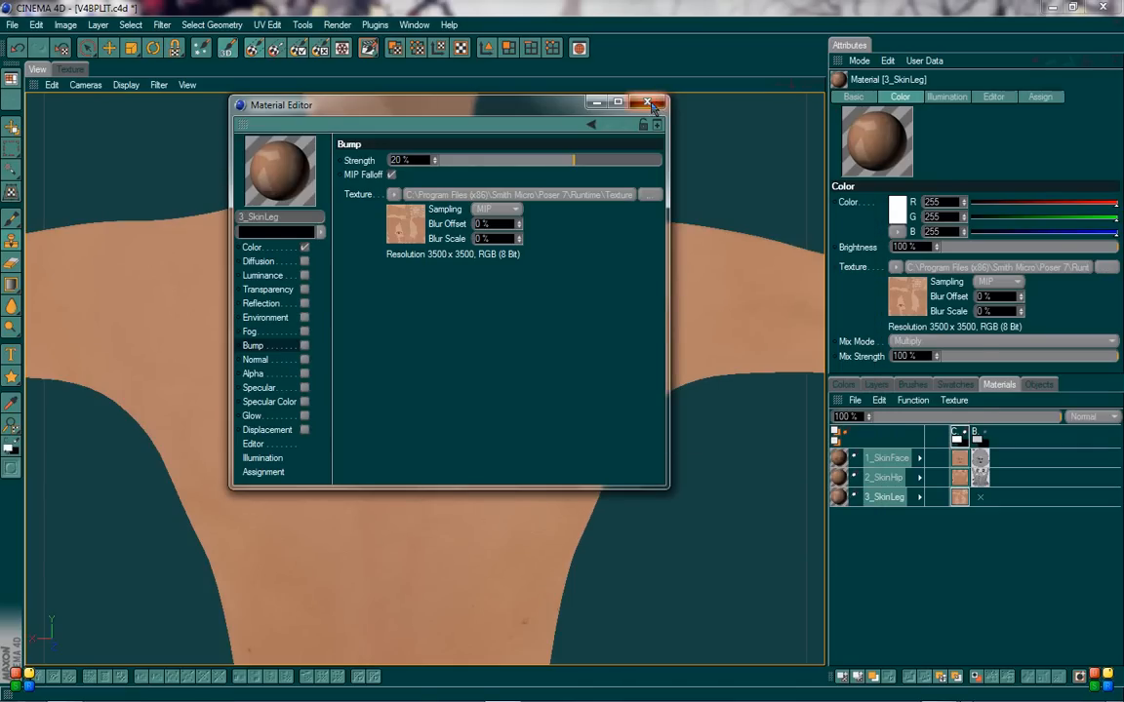
pyautogui.click(656, 104)
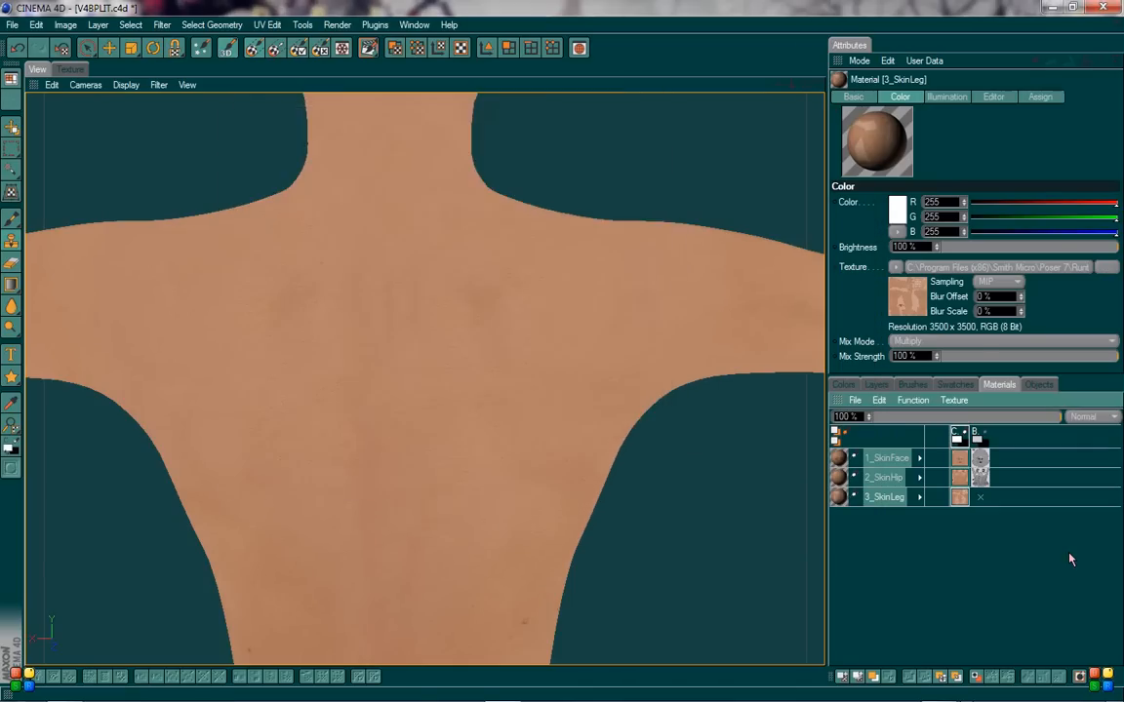
# - Enable bump on the 3_SkinLeg material and load DIVD-LimbsB.jpg as its texture without copying it to the document location
pyautogui.doubleClick(838, 499)
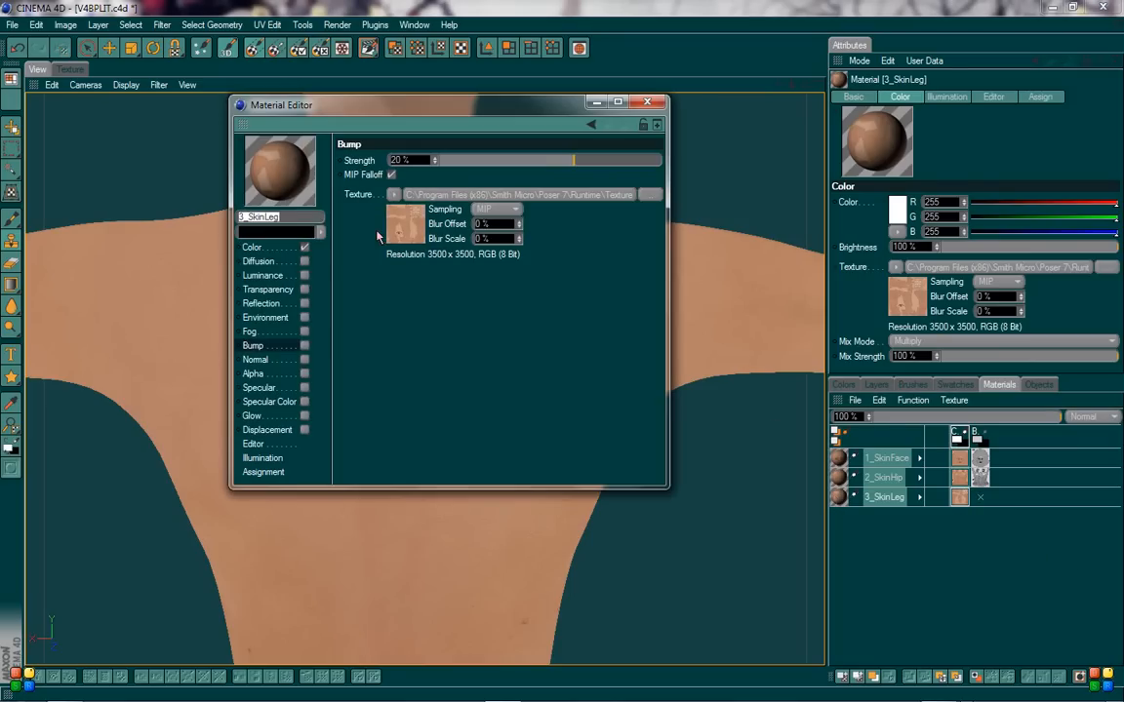
pyautogui.click(304, 347)
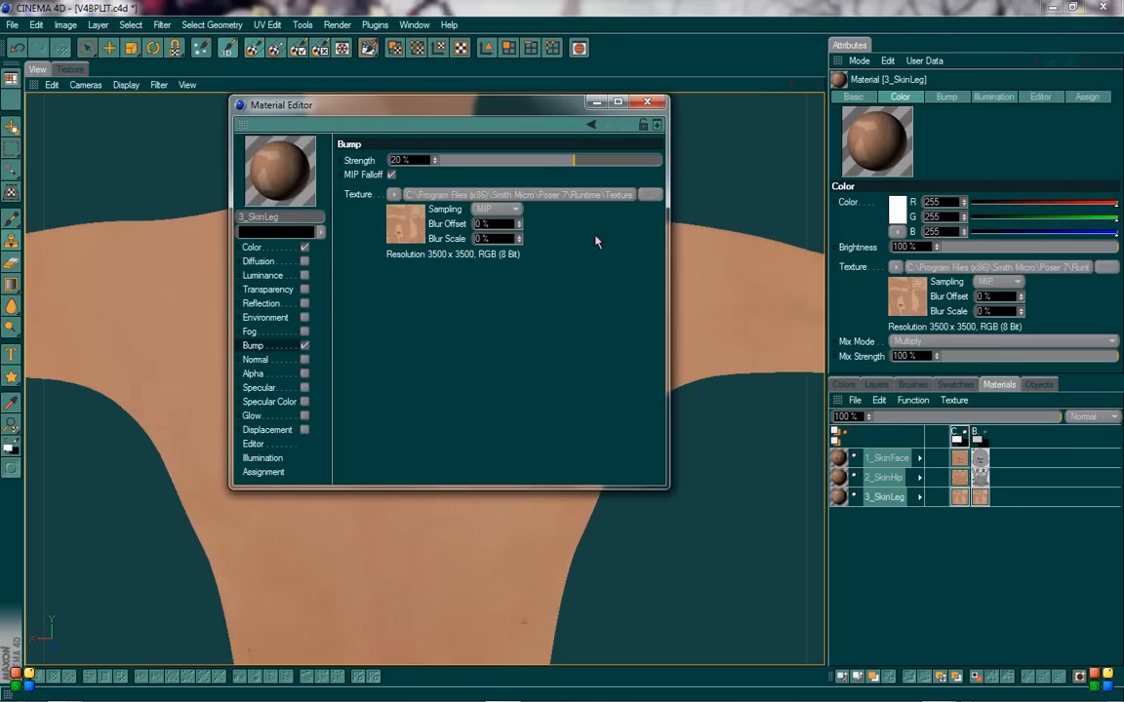
pyautogui.click(651, 194)
pyautogui.scroll(-3, 835, 363)
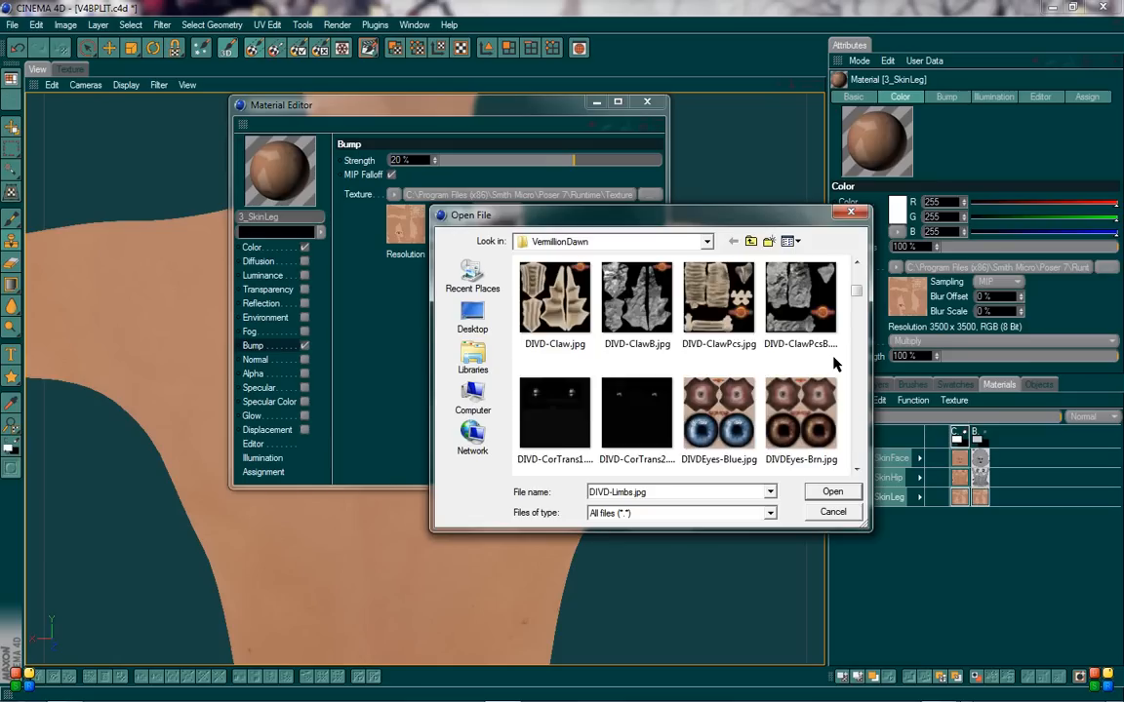
pyautogui.scroll(-5, 834, 362)
pyautogui.doubleClick(639, 429)
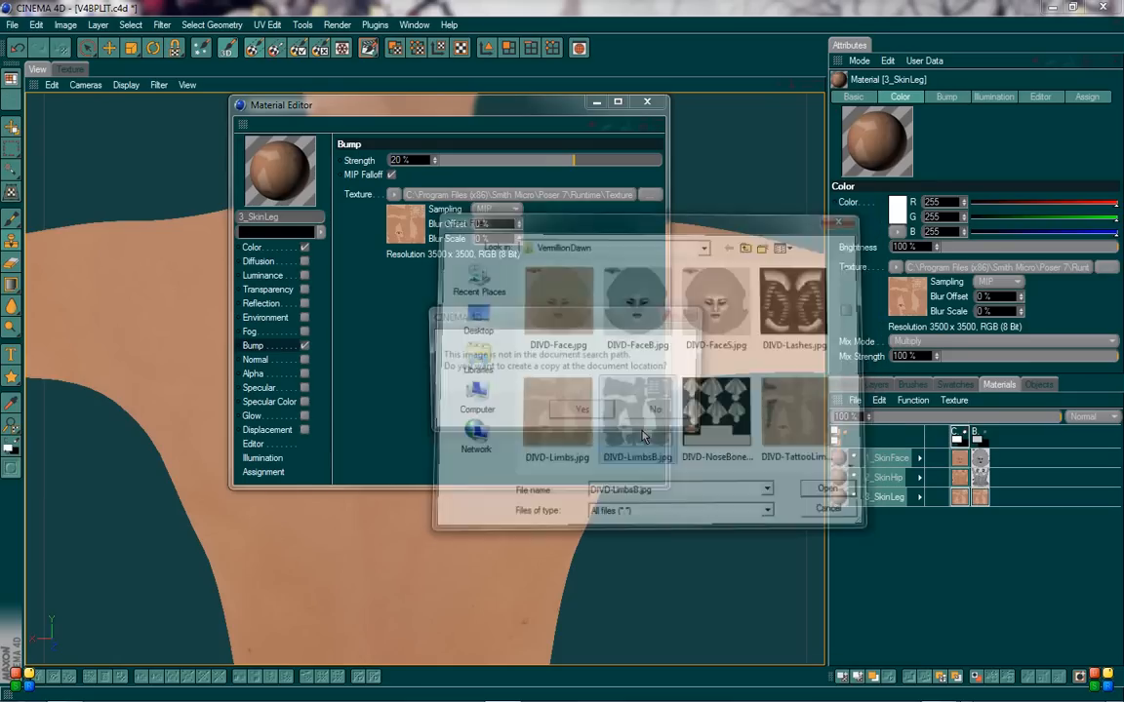
pyautogui.click(652, 408)
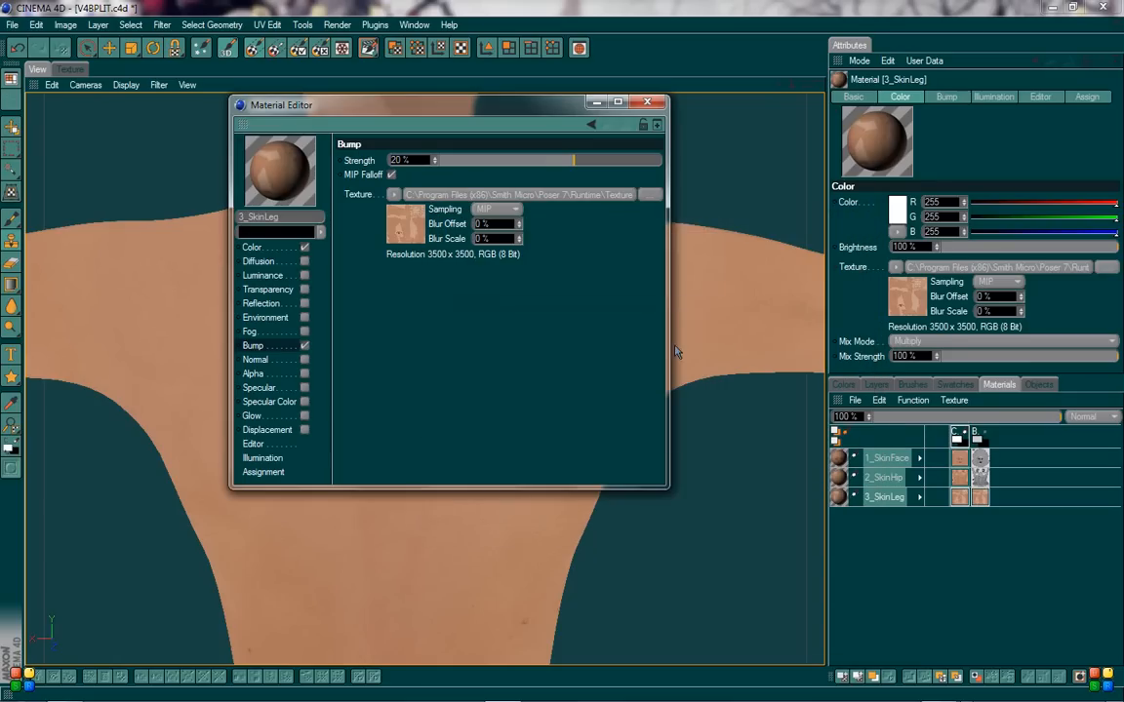
pyautogui.click(647, 101)
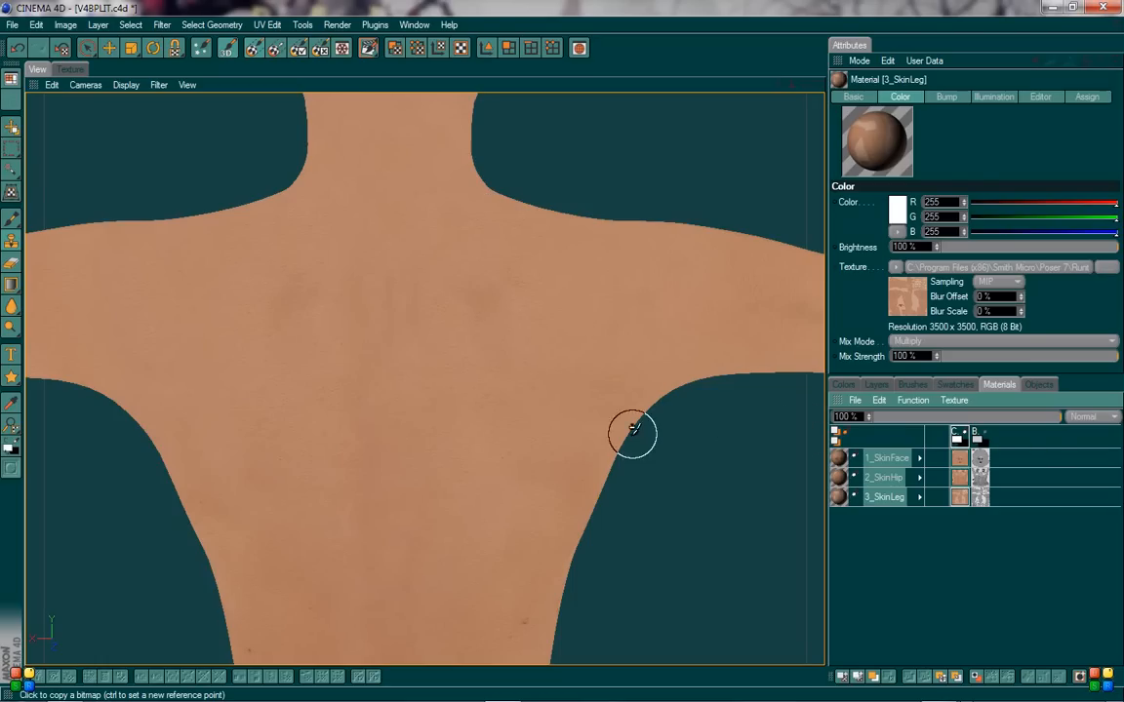
# - Switch the active paint channel between color and bump, and enable painting on both channels at once
pyautogui.keyDown('alt'); pyautogui.moveTo(640, 488); pyautogui.dragTo(639, 377, button='middle'); pyautogui.keyUp('alt')
pyautogui.keyDown('alt'); pyautogui.moveTo(637, 402); pyautogui.dragTo(666, 474, button='right'); pyautogui.keyUp('alt')
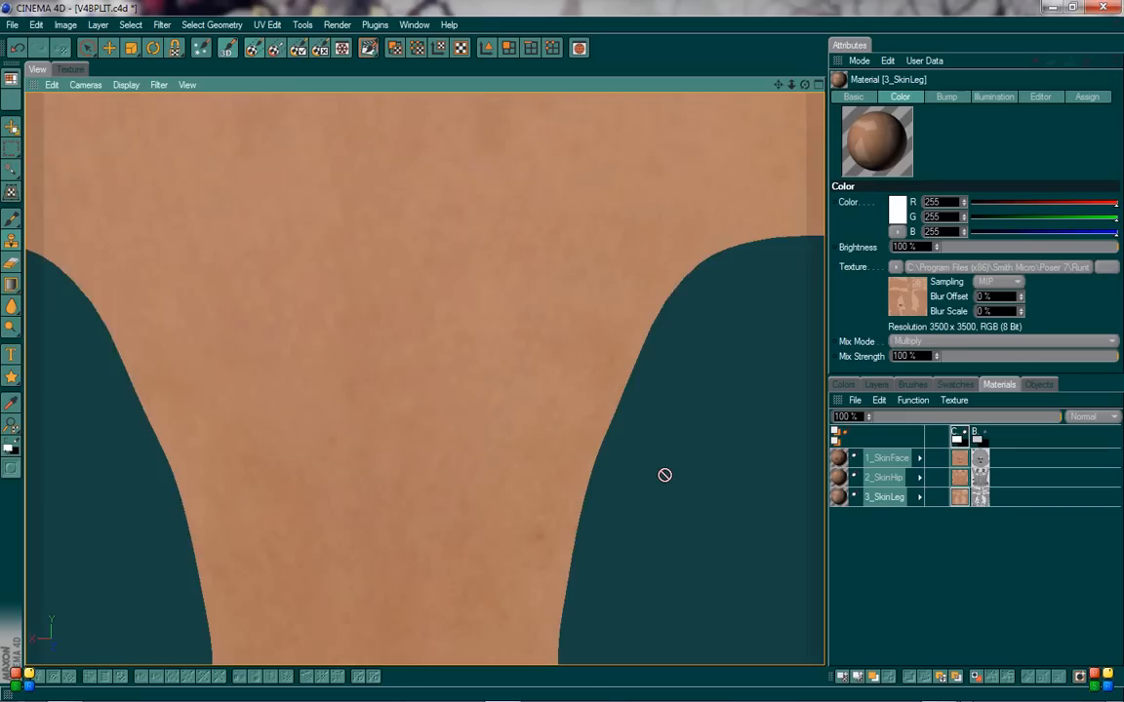
pyautogui.keyDown('alt'); pyautogui.moveTo(670, 484); pyautogui.dragTo(669, 462, button='middle'); pyautogui.keyUp('alt')
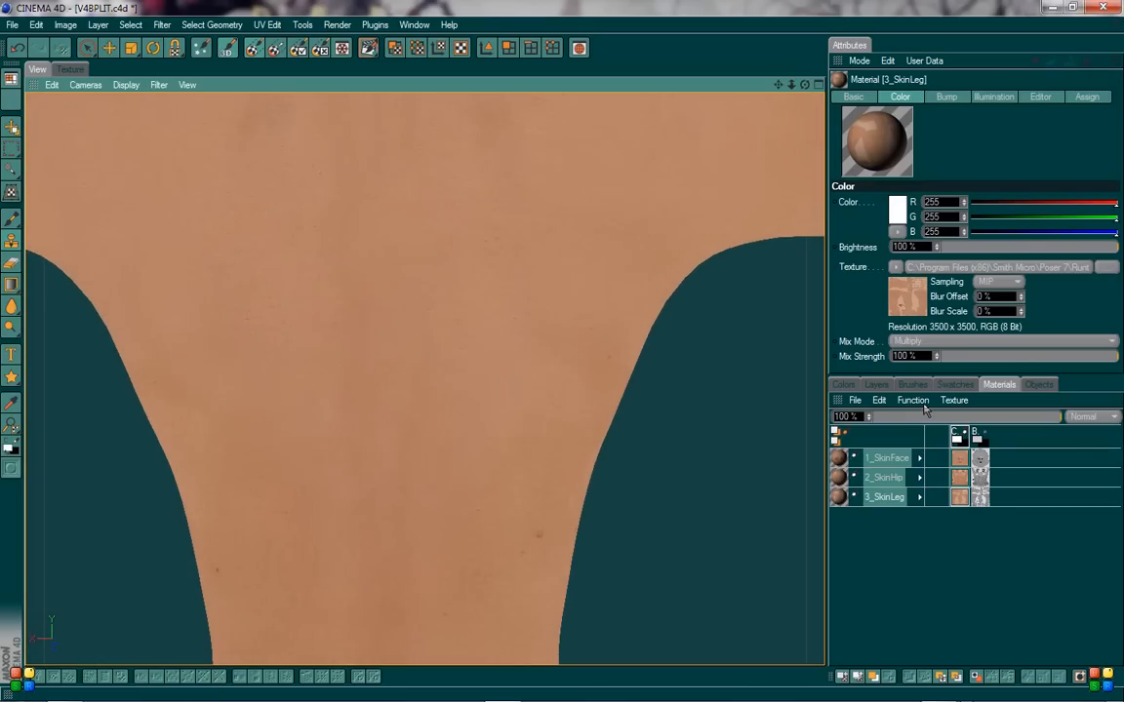
pyautogui.click(985, 438)
pyautogui.click(959, 438)
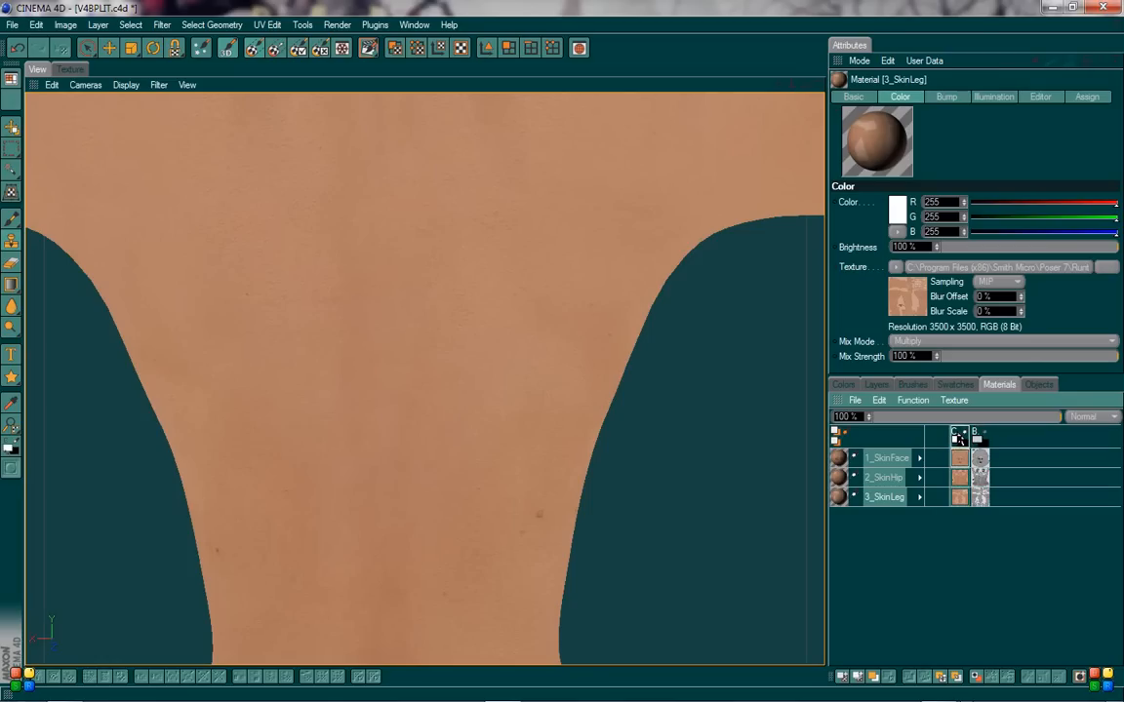
pyautogui.click(983, 434)
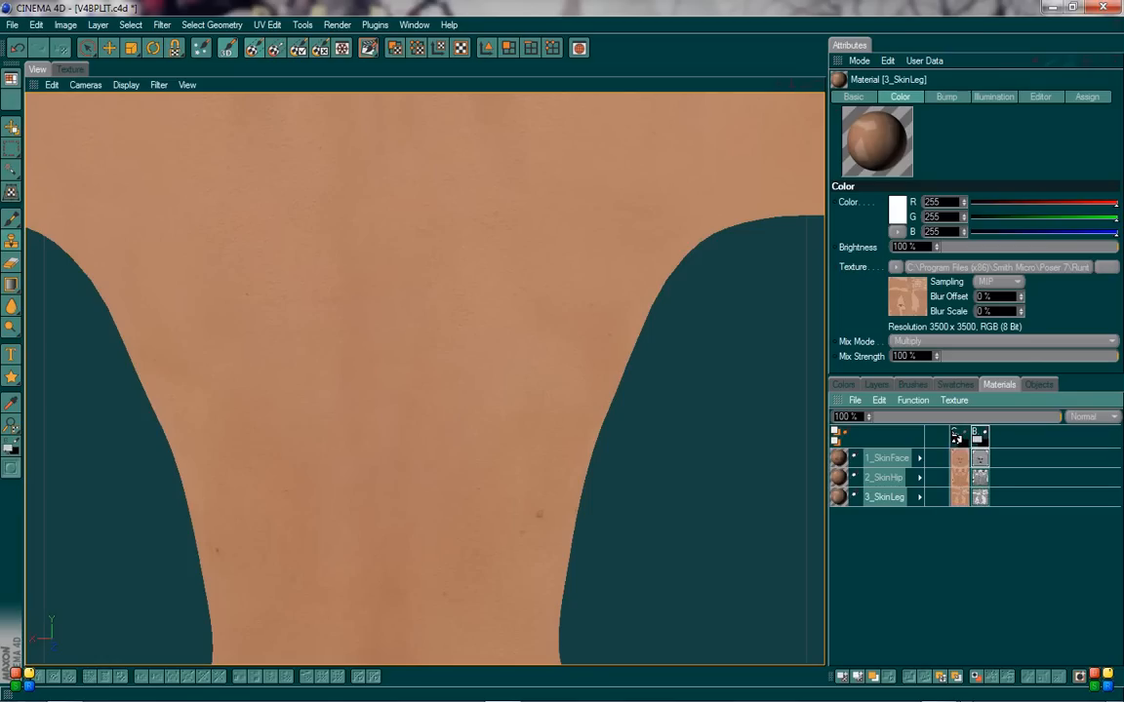
pyautogui.click(956, 435)
pyautogui.click(981, 434)
pyautogui.click(956, 437)
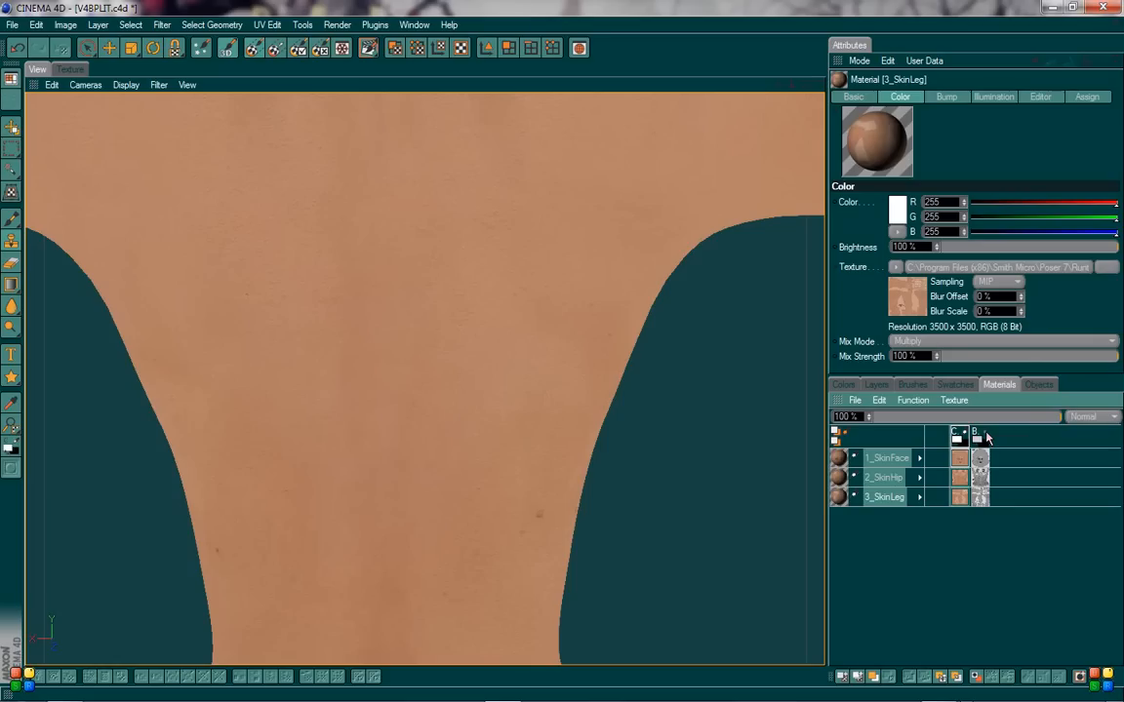
pyautogui.click(985, 436)
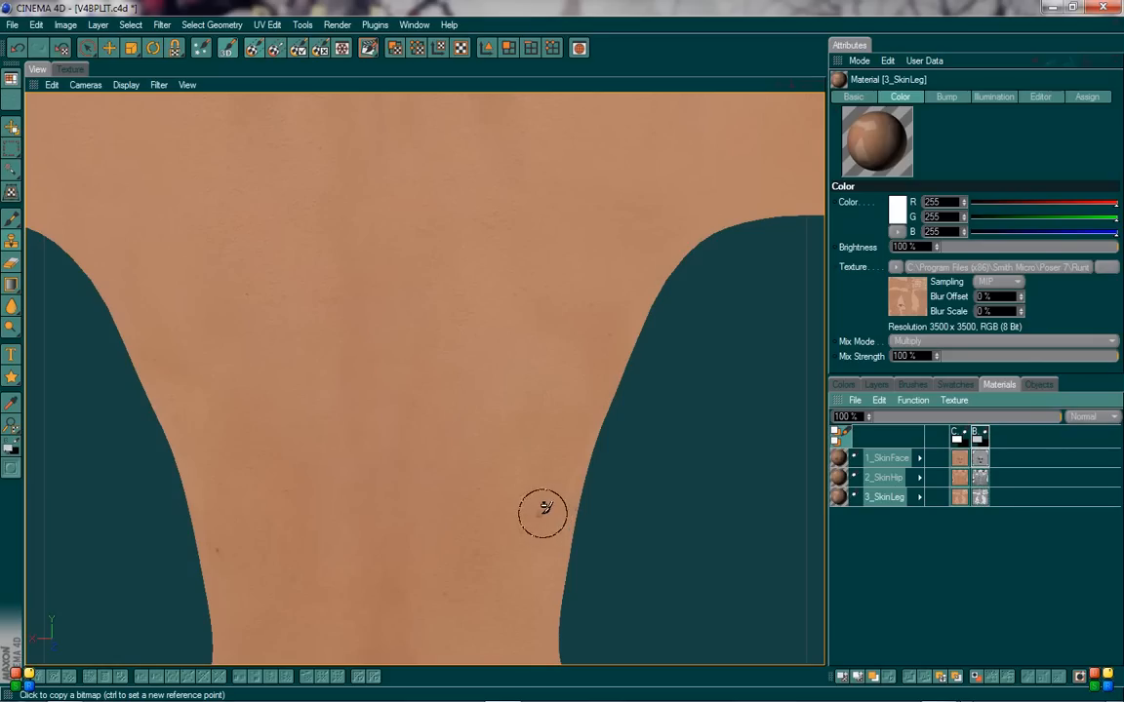
# - Set the mole near the waist as the clone reference and clone it onto the middle of the back
pyautogui.press('ctrl')
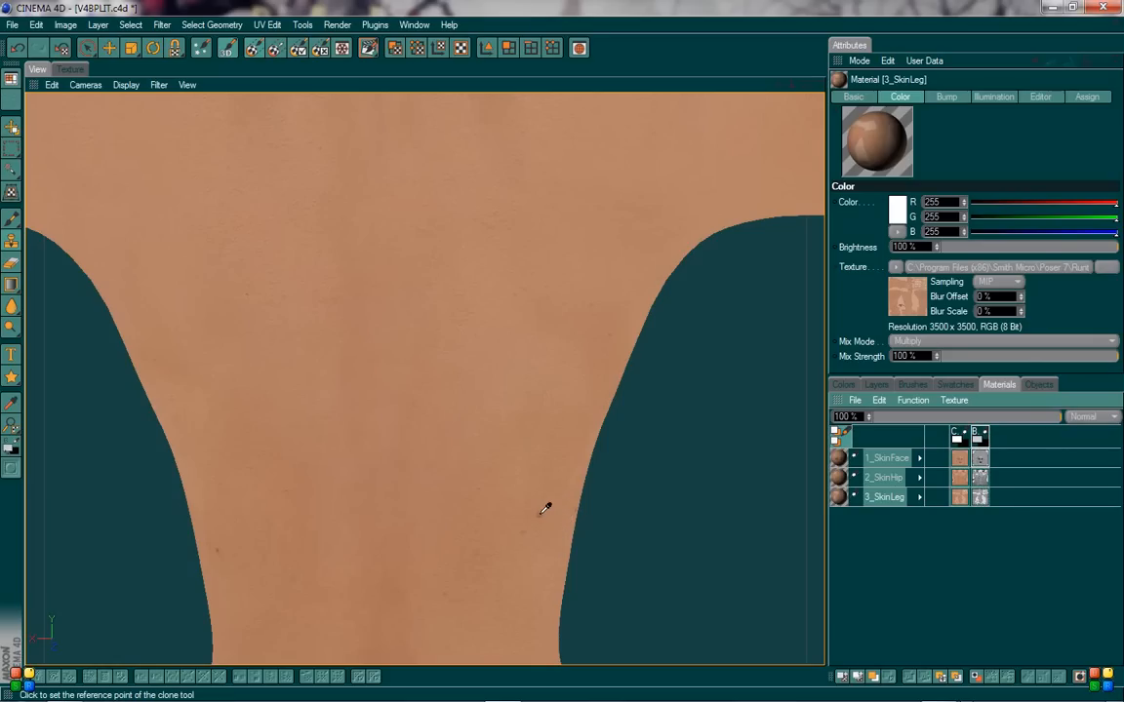
pyautogui.keyDown('ctrl'); pyautogui.click(540, 514); pyautogui.keyUp('ctrl')
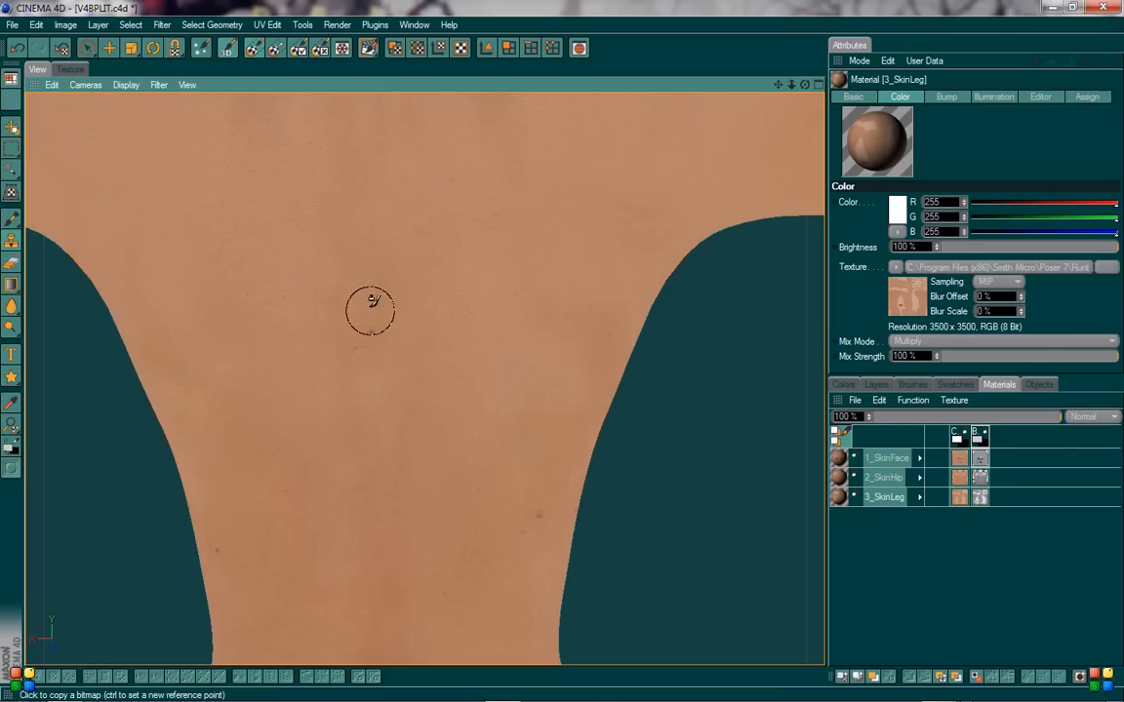
pyautogui.keyDown('alt'); pyautogui.moveTo(685, 298); pyautogui.dragTo(682, 322); pyautogui.keyUp('alt')
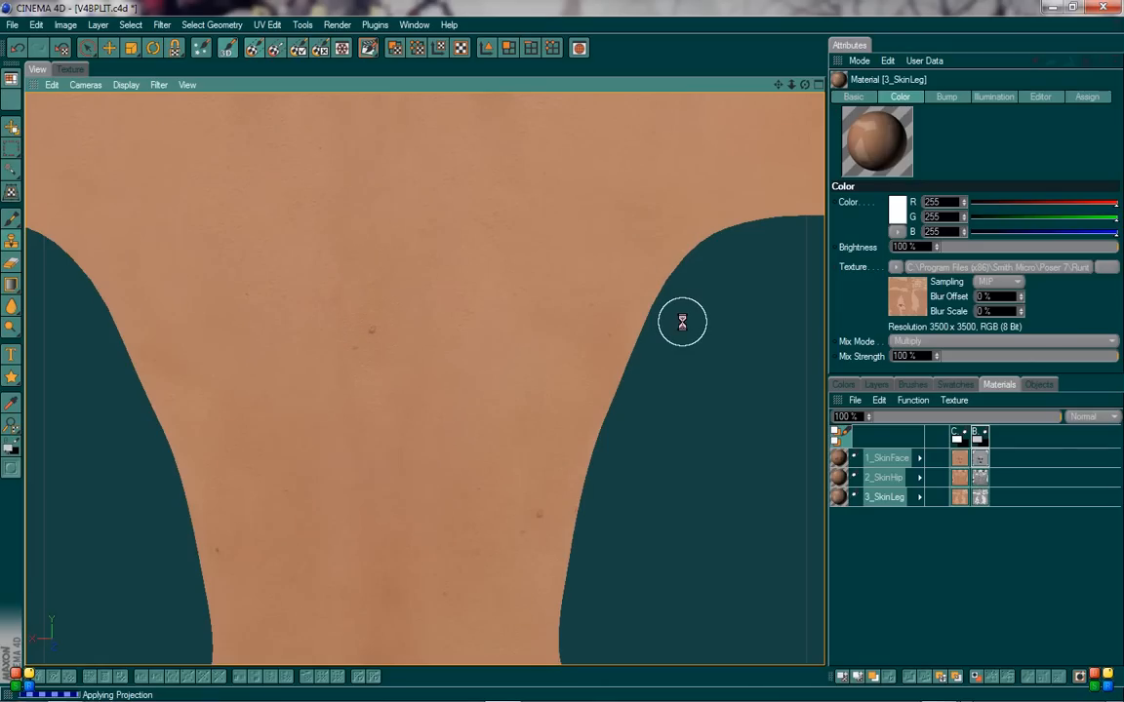
pyautogui.scroll(-2, 682, 327)
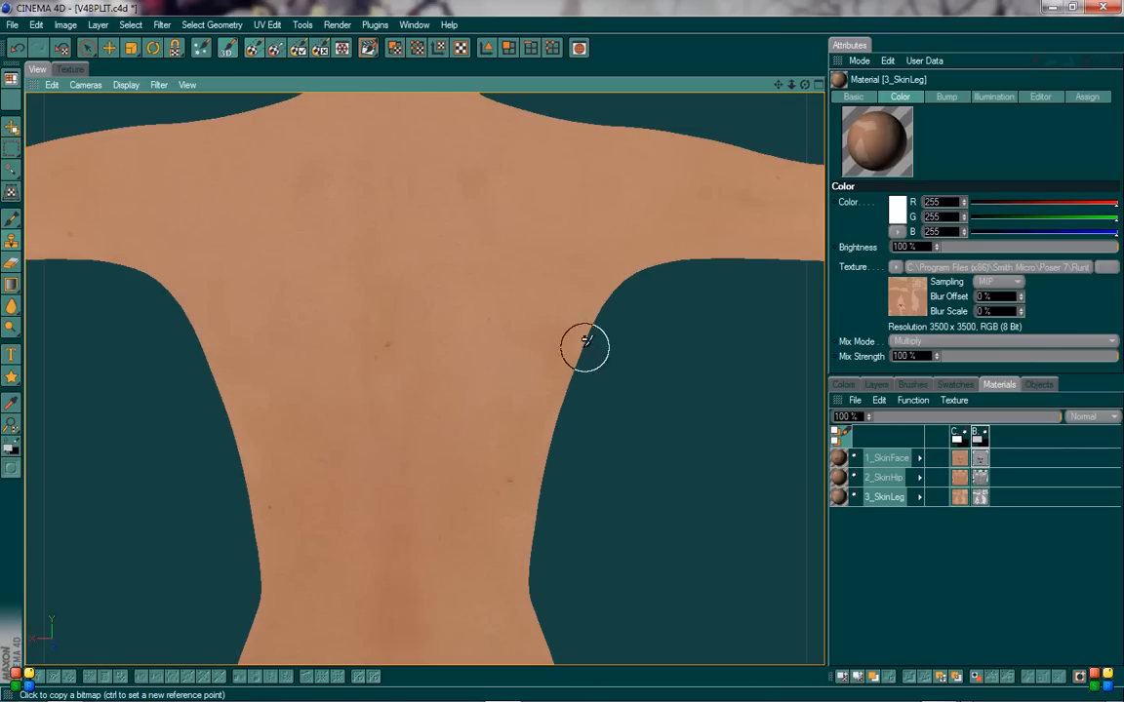
pyautogui.scroll(2, 582, 348)
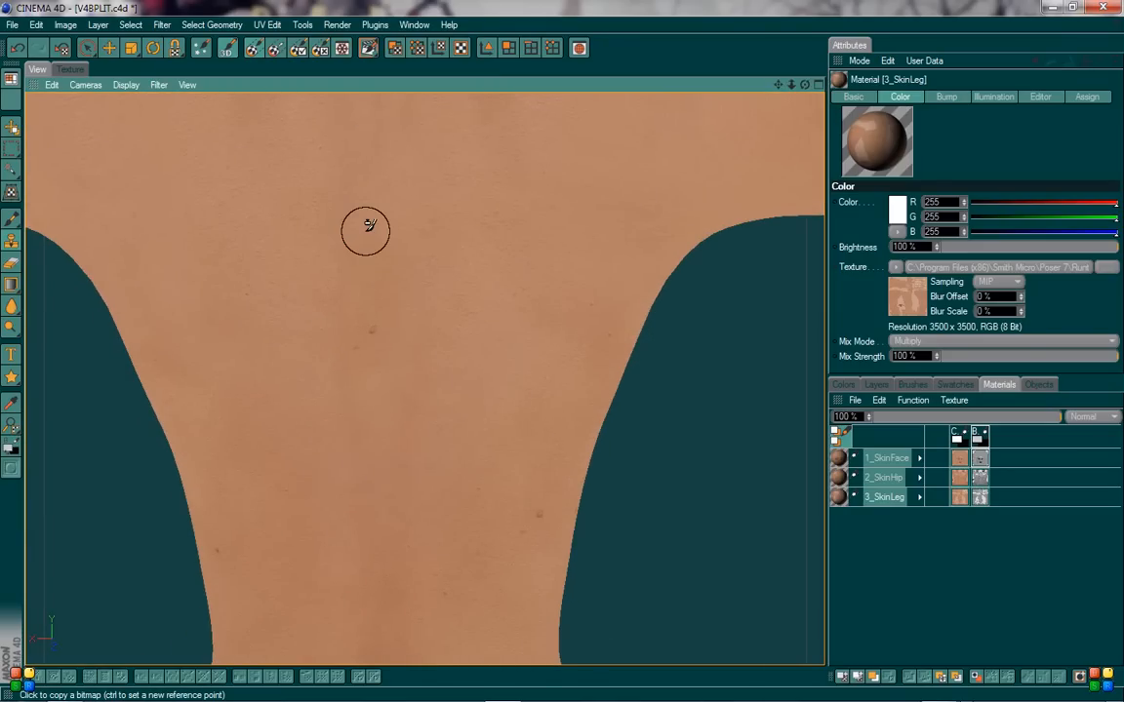
pyautogui.scroll(-2, 377, 258)
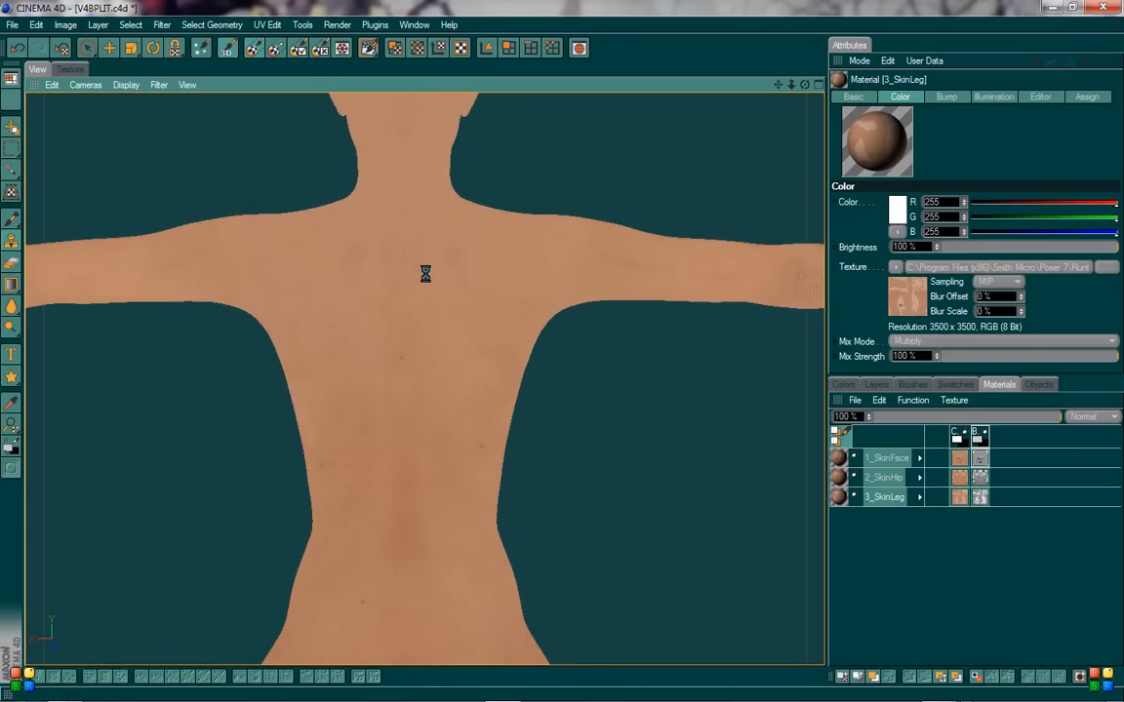
pyautogui.scroll(2, 430, 267)
pyautogui.scroll(-2, 427, 278)
pyautogui.scroll(2, 449, 341)
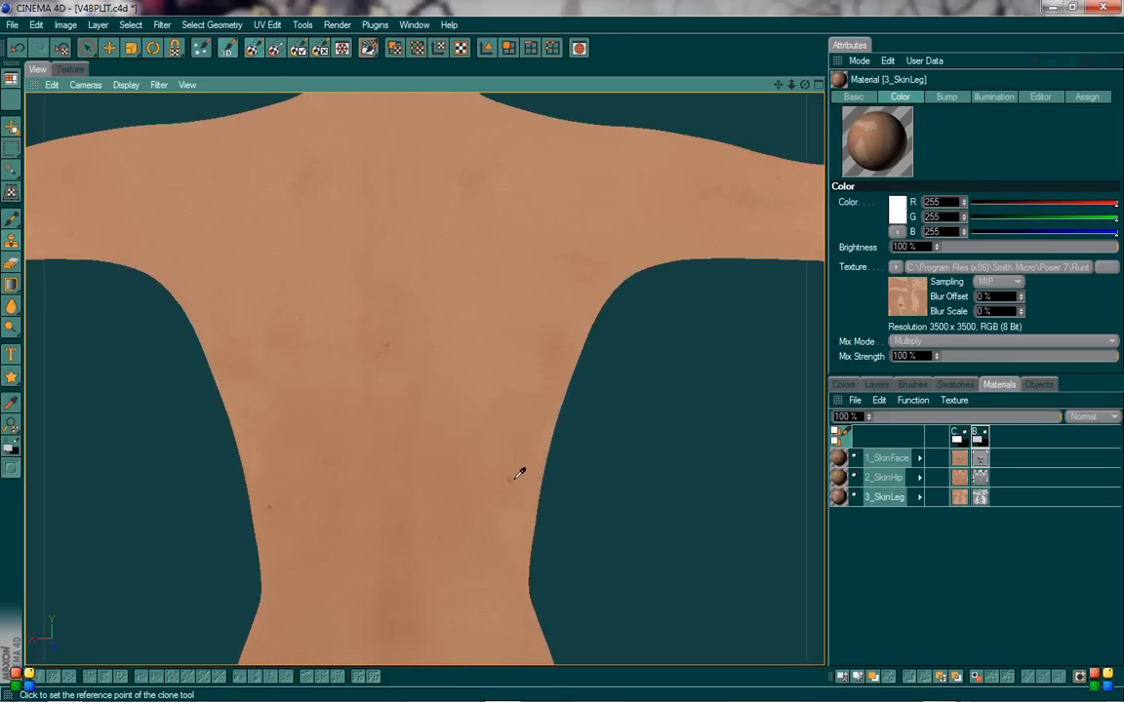
# - Try cloning the waist mole onto the upper back, and undo the moles cloned on the back
pyautogui.click(518, 452)
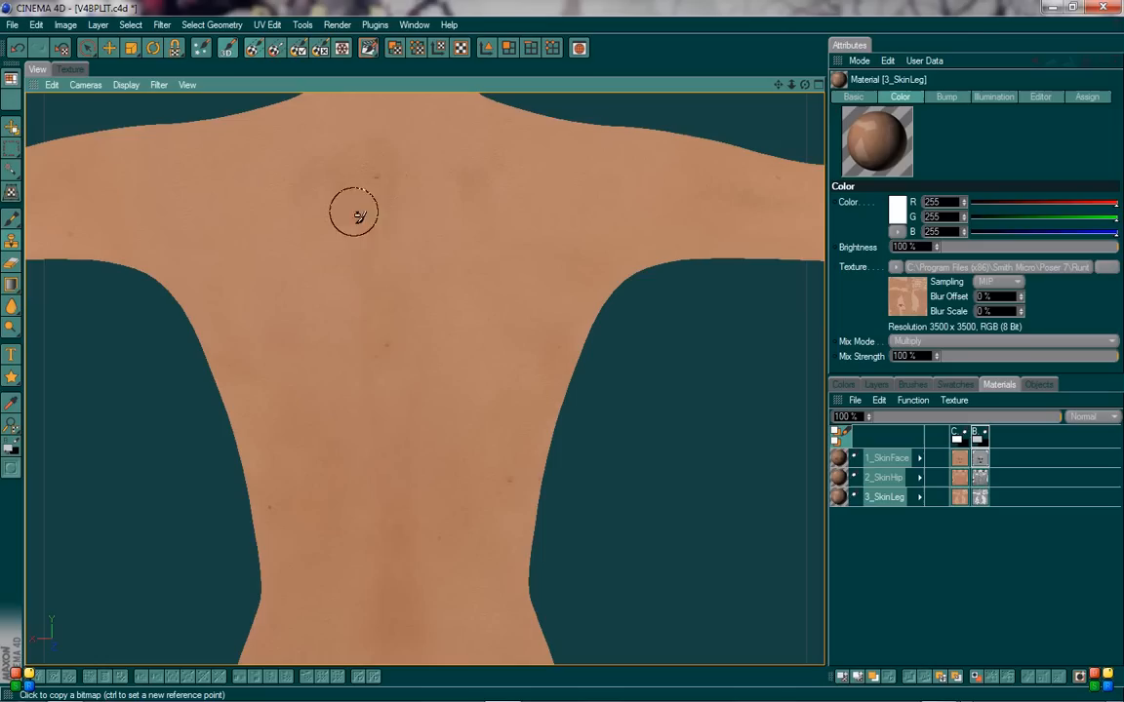
pyautogui.scroll(-2, 484, 183)
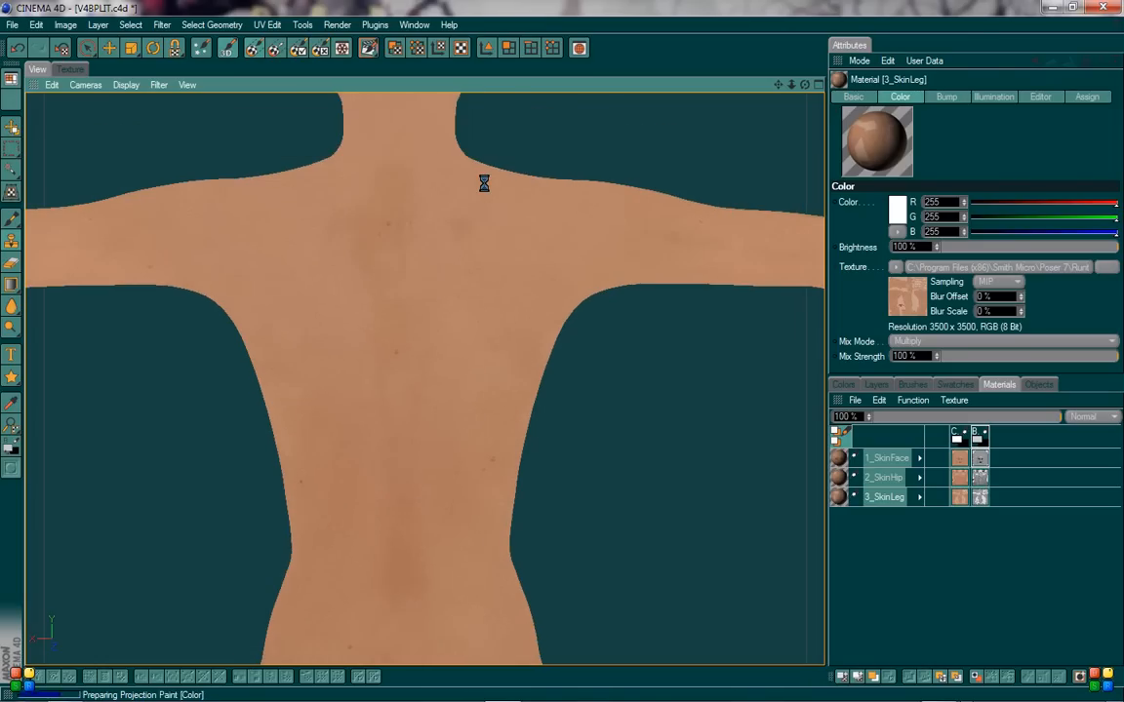
pyautogui.keyDown('ctrl'); pyautogui.click(466, 263); pyautogui.keyUp('ctrl')
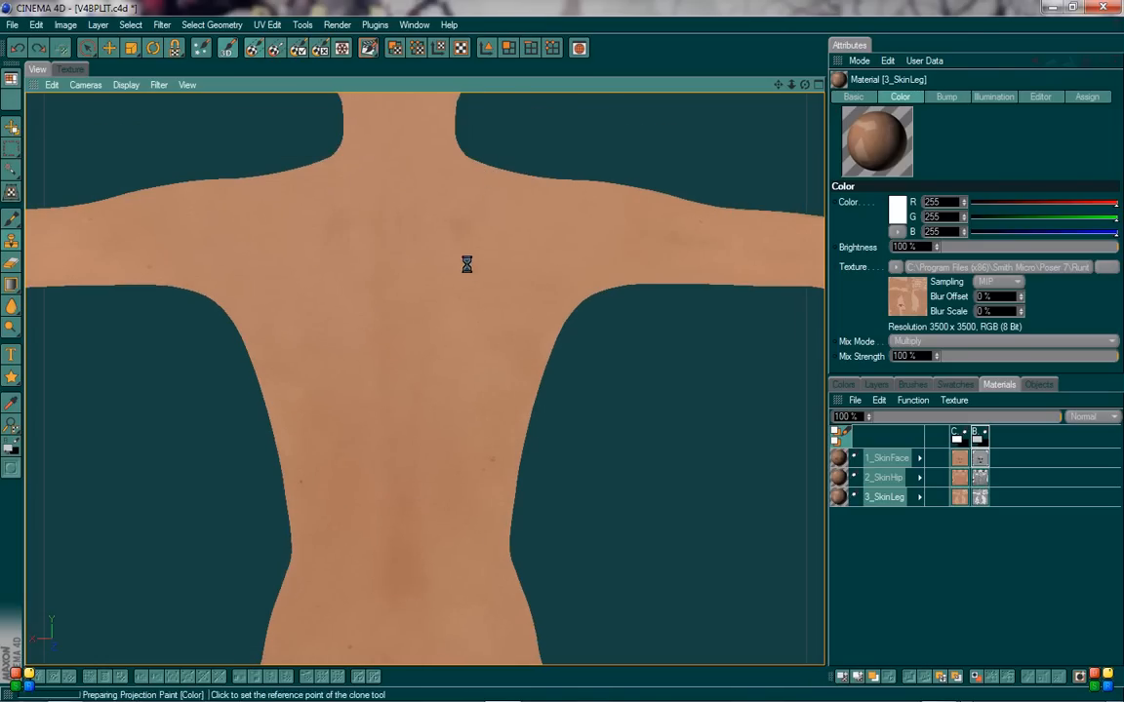
# - Set the clone reference on the waist mole again and try cloning it onto the spine at armpit level
pyautogui.scroll(2, 466, 264)
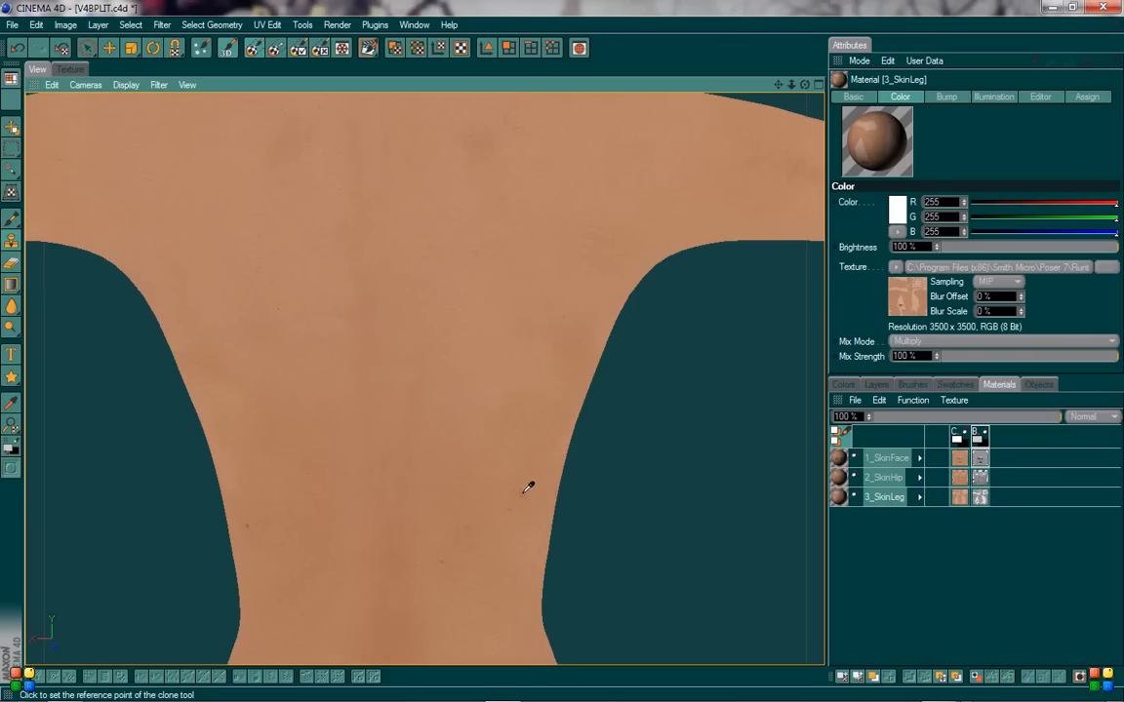
pyautogui.keyDown('ctrl'); pyautogui.click(525, 496); pyautogui.keyUp('ctrl')
pyautogui.click(384, 257)
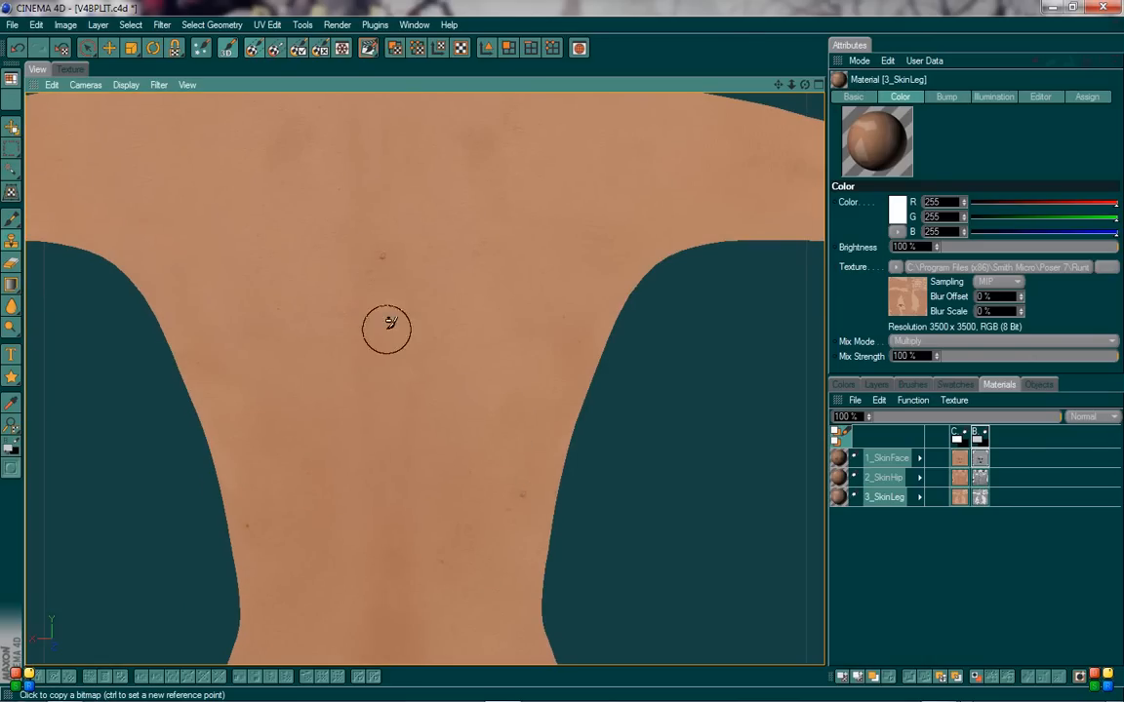
pyautogui.click(298, 49)
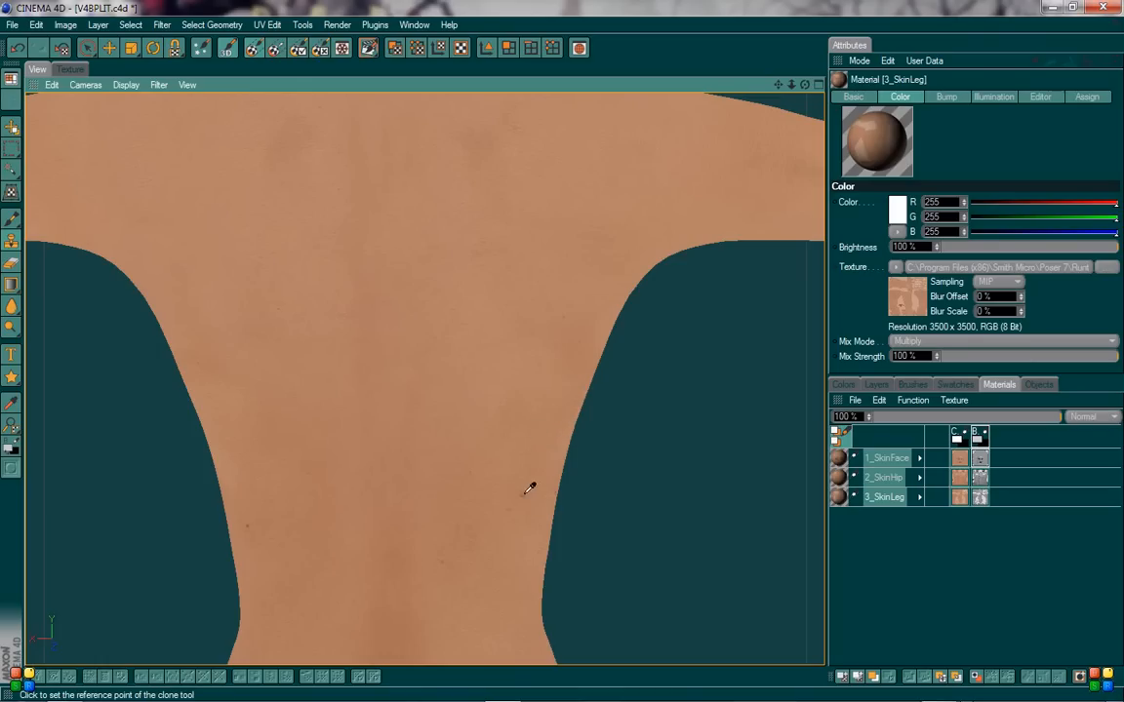
# - Reset the clone reference on the waist mole and try cloning it onto the spine just below armpit level
pyautogui.keyDown('ctrl'); pyautogui.click(530, 488); pyautogui.keyUp('ctrl')
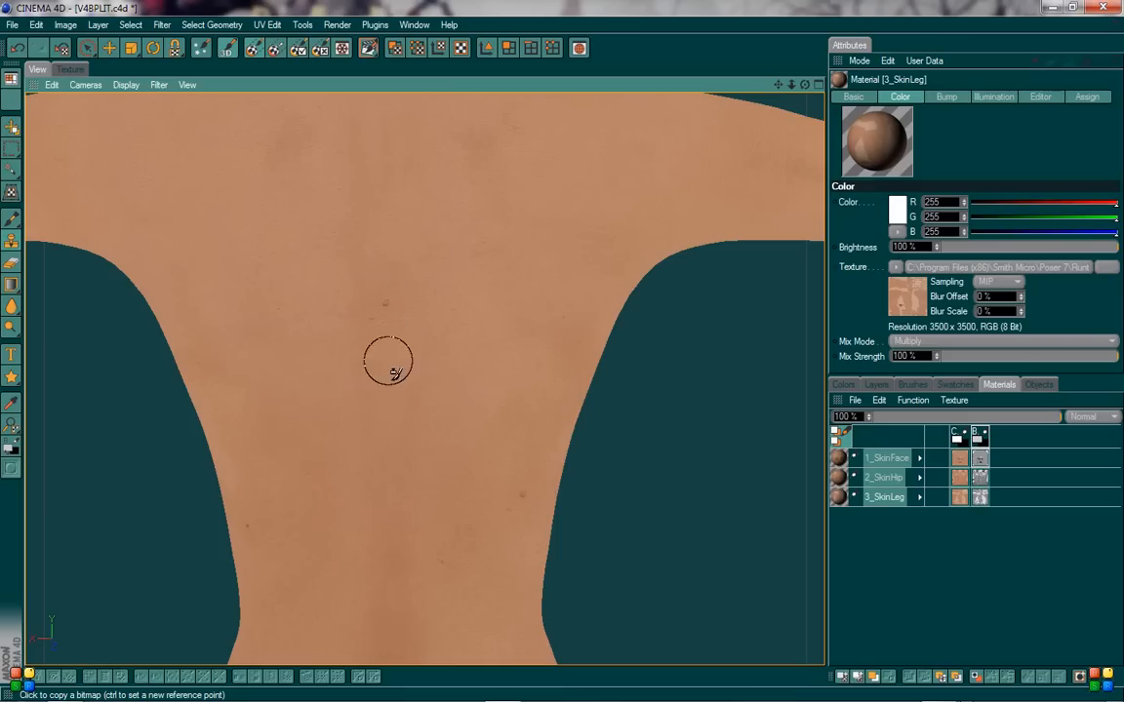
pyautogui.scroll(-1, 604, 289)
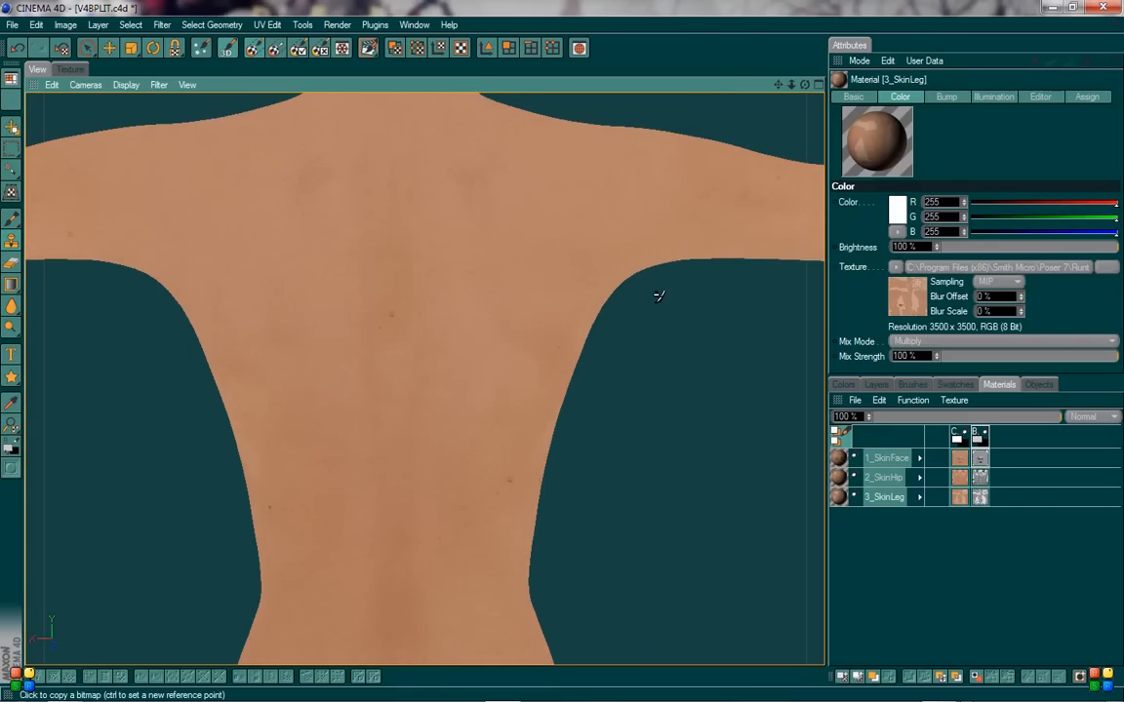
pyautogui.scroll(-1, 594, 299)
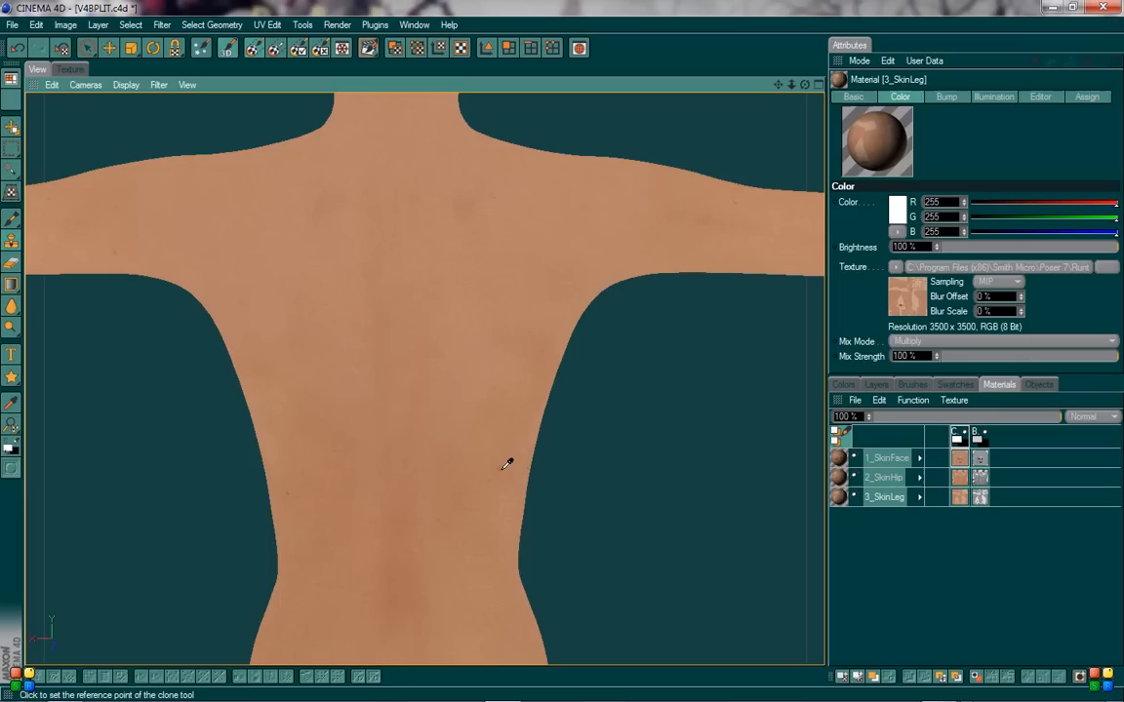
# - With the color channel active, undo the trial clone strokes along the spine and clone the waist mole between the shoulder blades
pyautogui.click(382, 314)
pyautogui.moveTo(389, 492); pyautogui.dragTo(401, 408)
pyautogui.hotkey('ctrl', 'z')
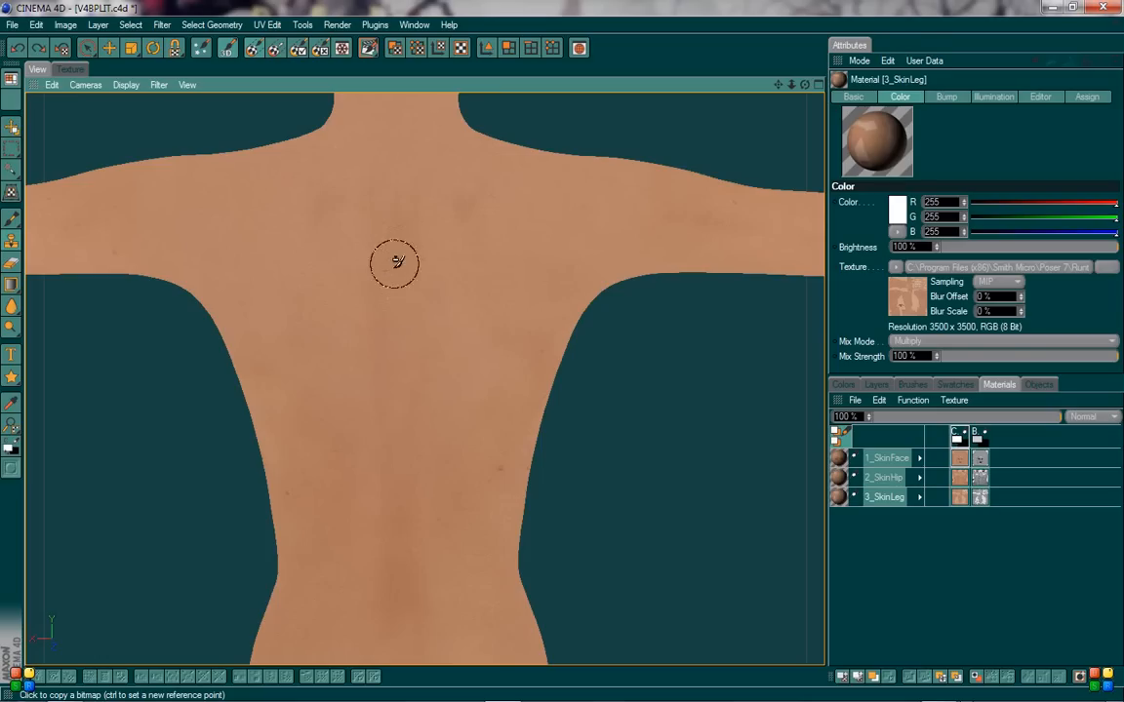
pyautogui.scroll(-1, 656, 304)
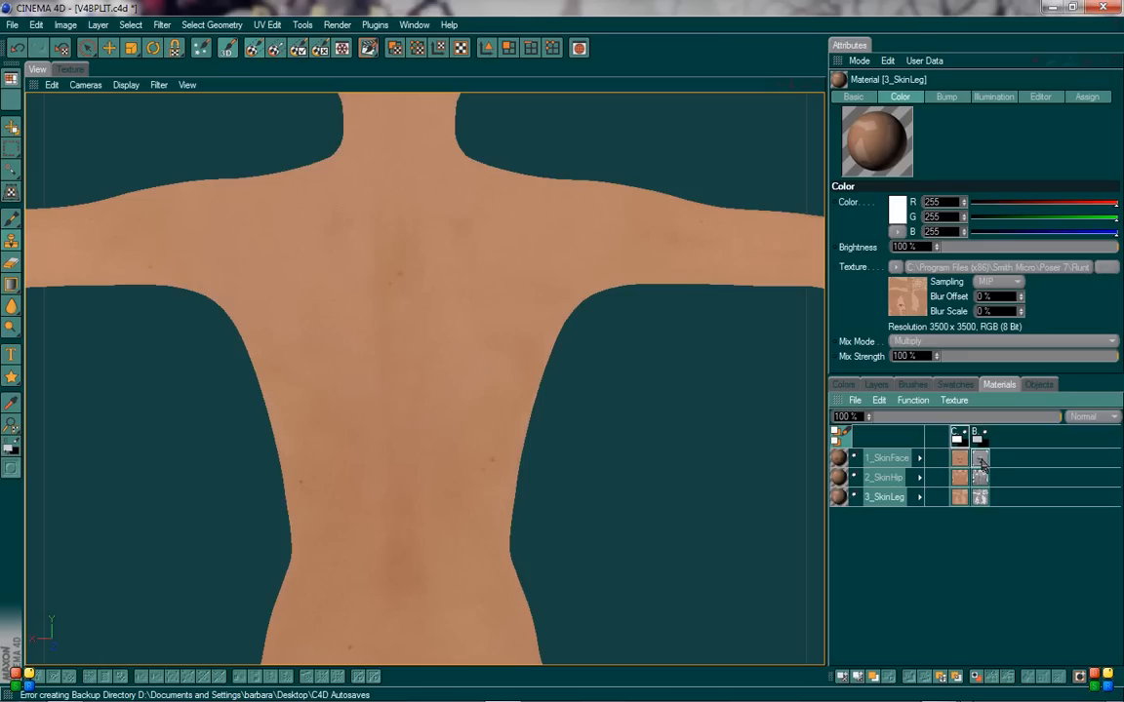
# - Save the color texture of 1_SkinFace as a JPEG file named DIVD-Face.jpg on the Desktop
pyautogui.rightClick(963, 464)
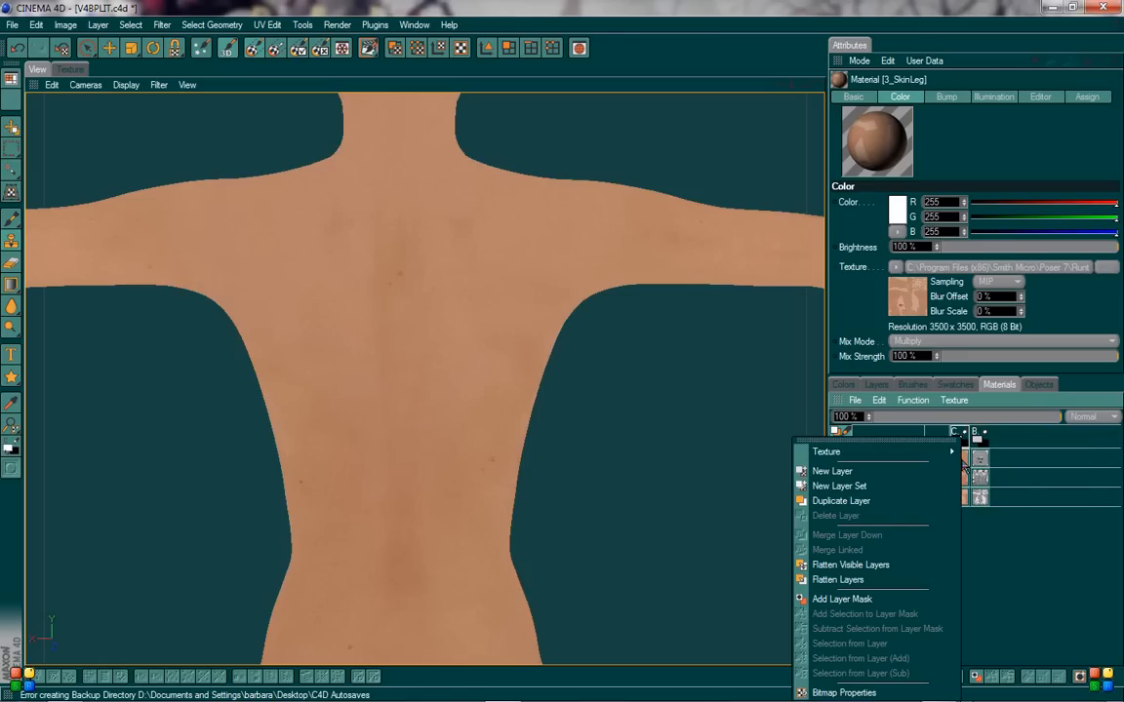
pyautogui.moveTo(938, 456)
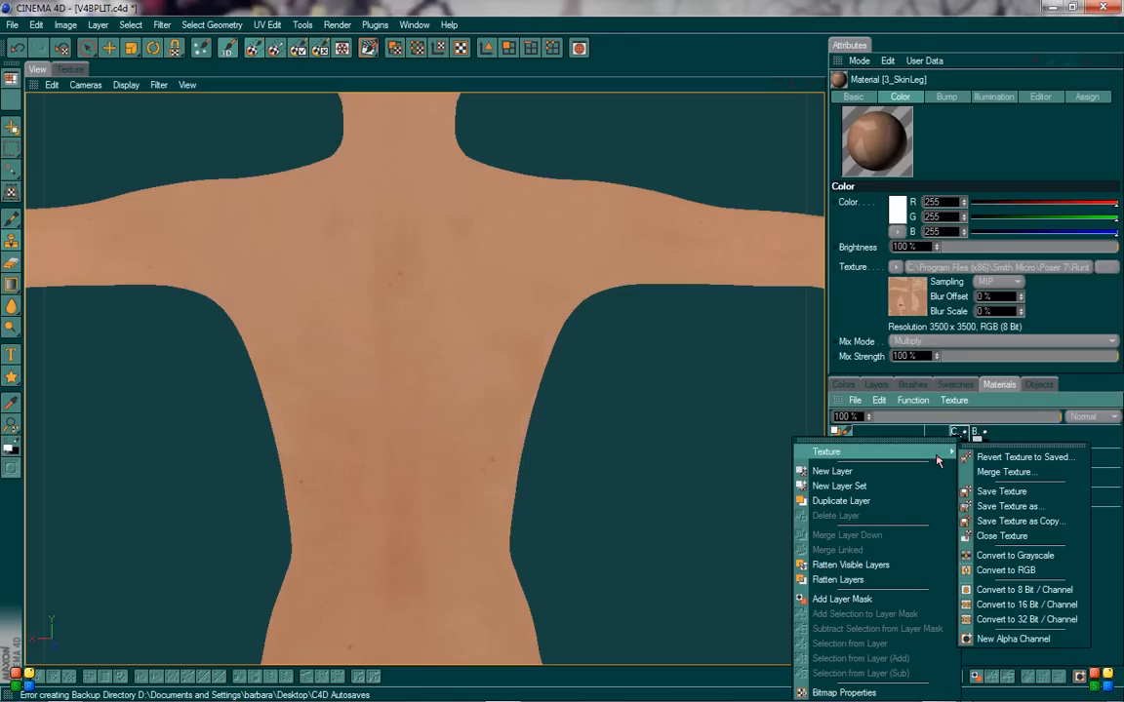
pyautogui.click(1017, 506)
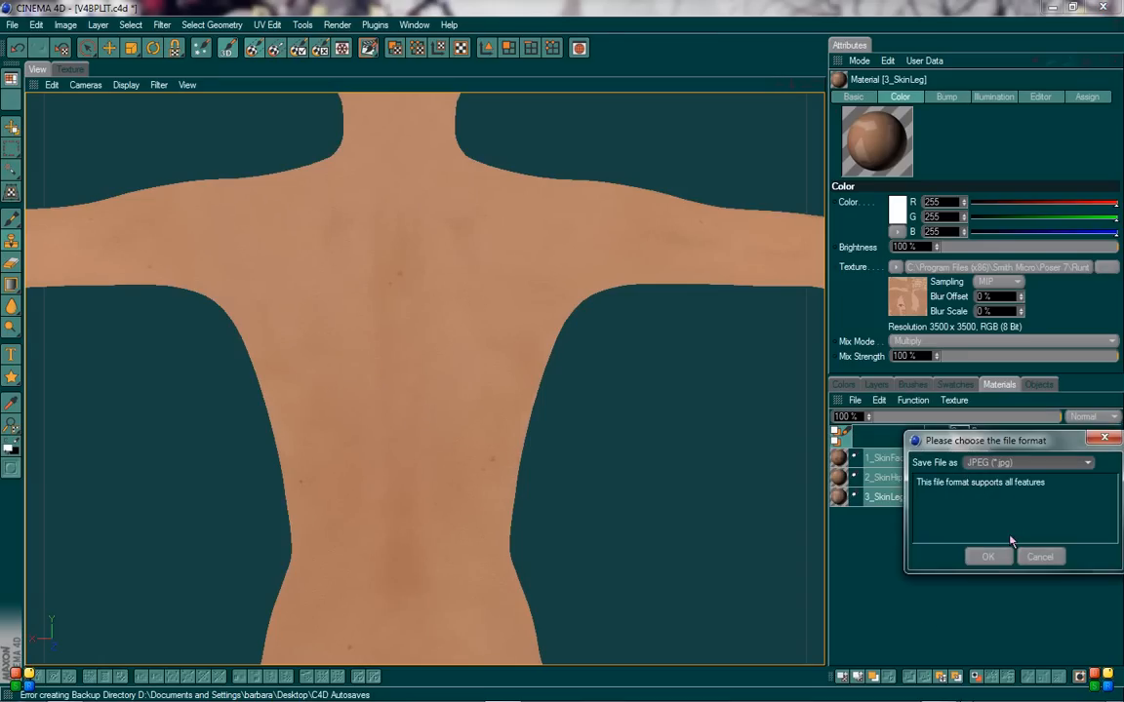
pyautogui.click(1005, 463)
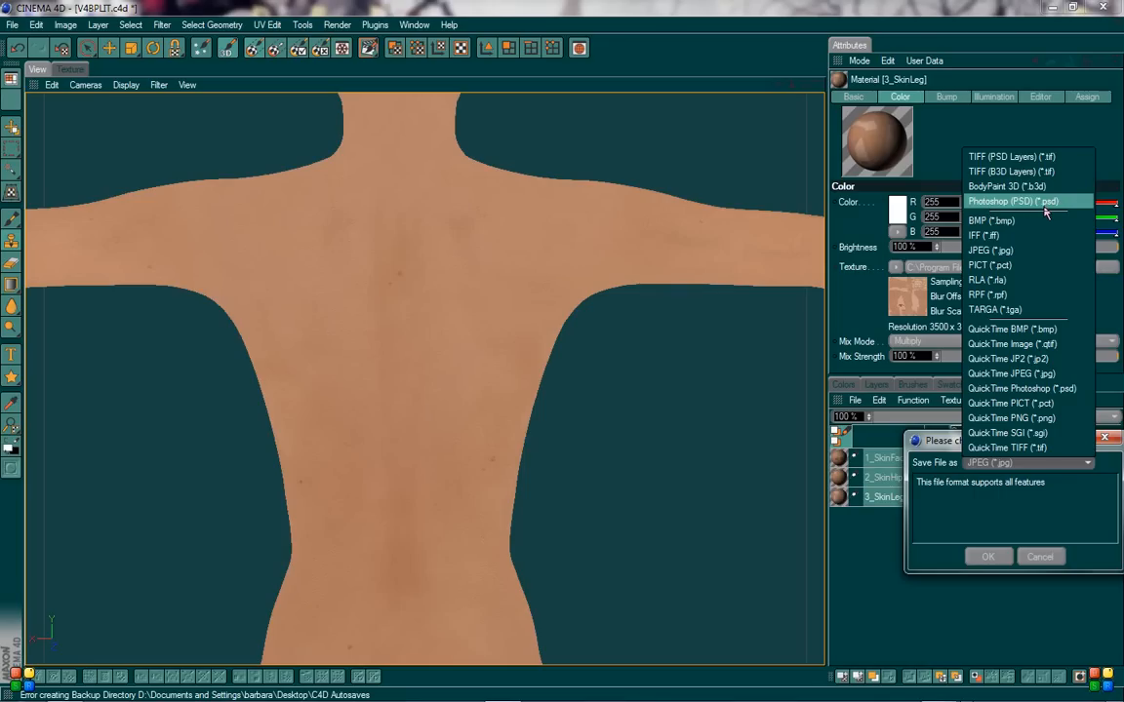
pyautogui.click(1036, 254)
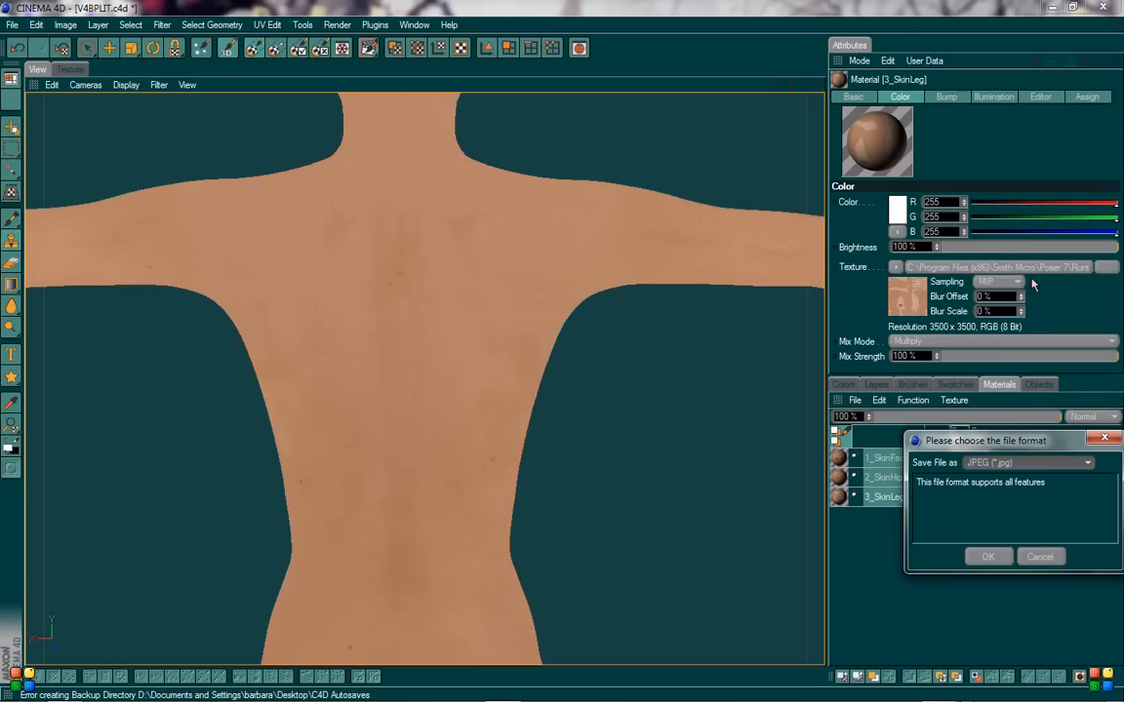
pyautogui.click(988, 558)
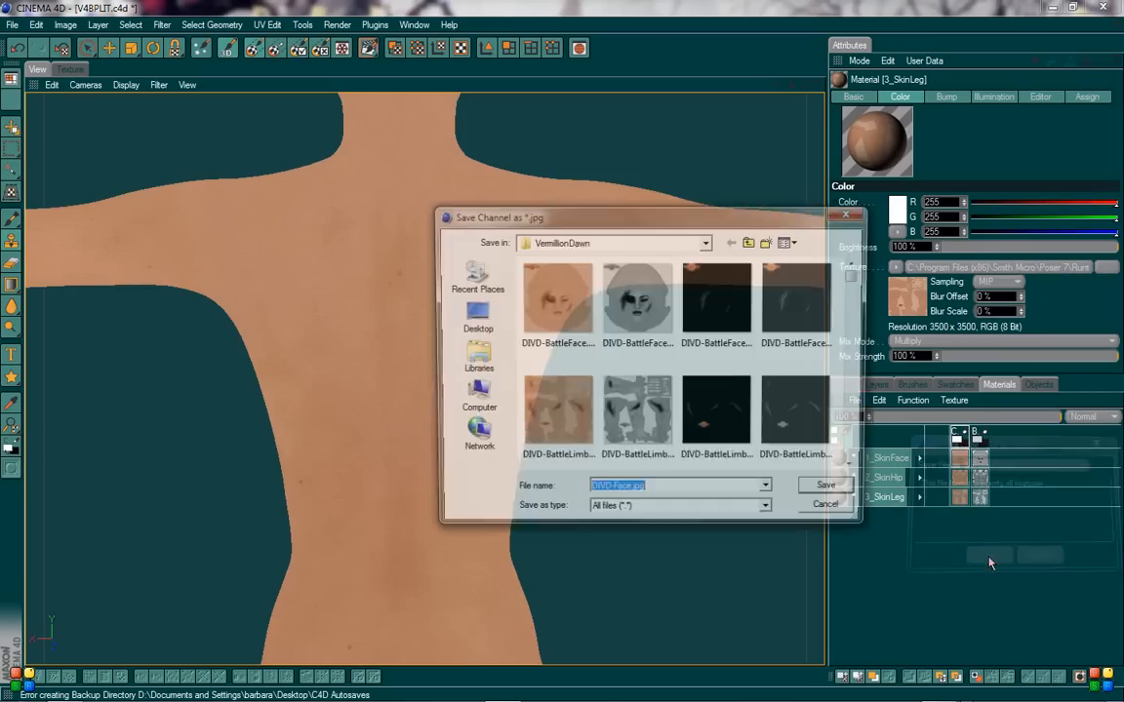
pyautogui.click(687, 242)
pyautogui.scroll(2, 667, 275)
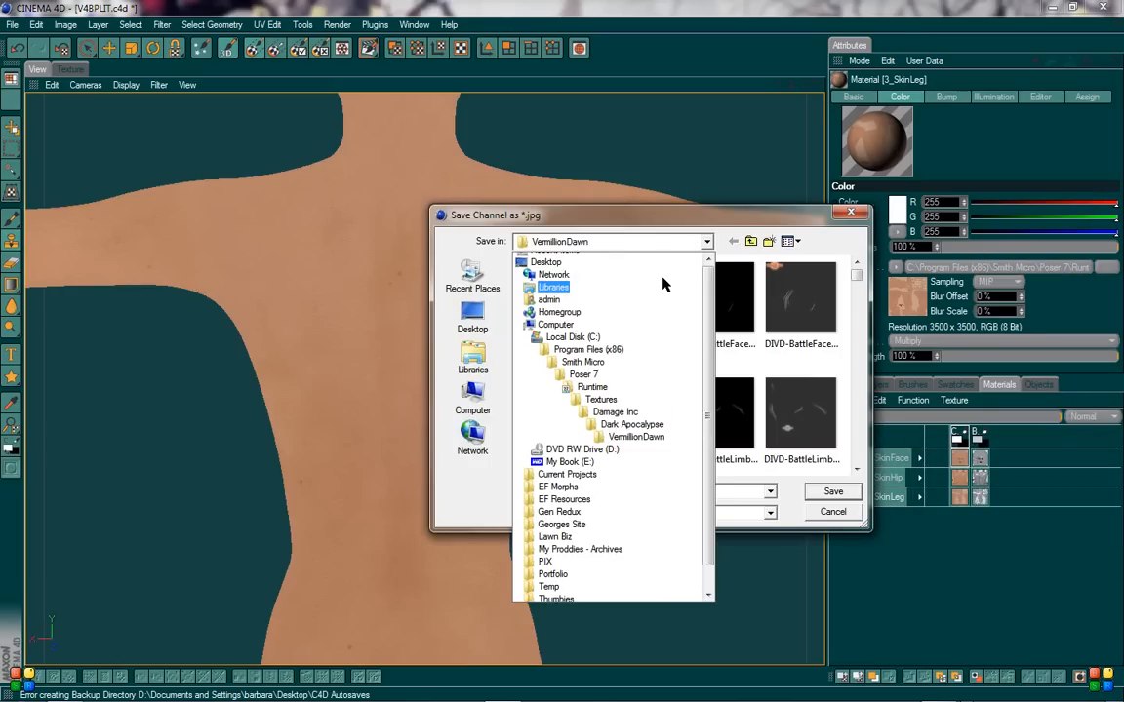
pyautogui.click(609, 274)
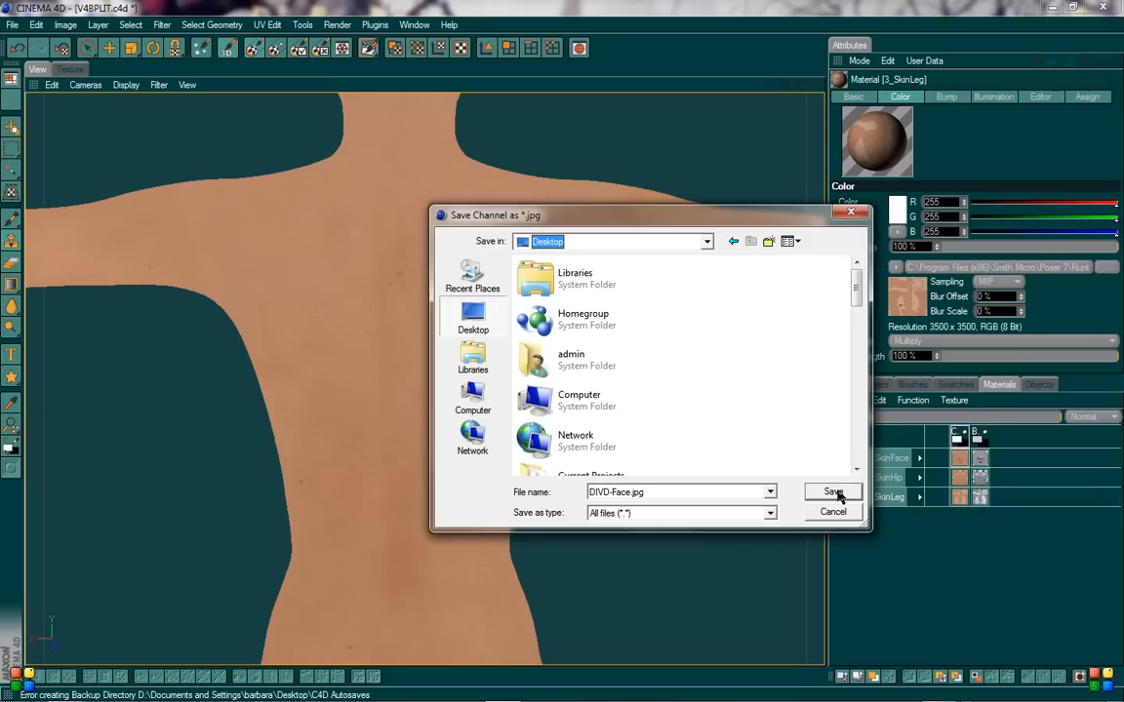
pyautogui.click(834, 492)
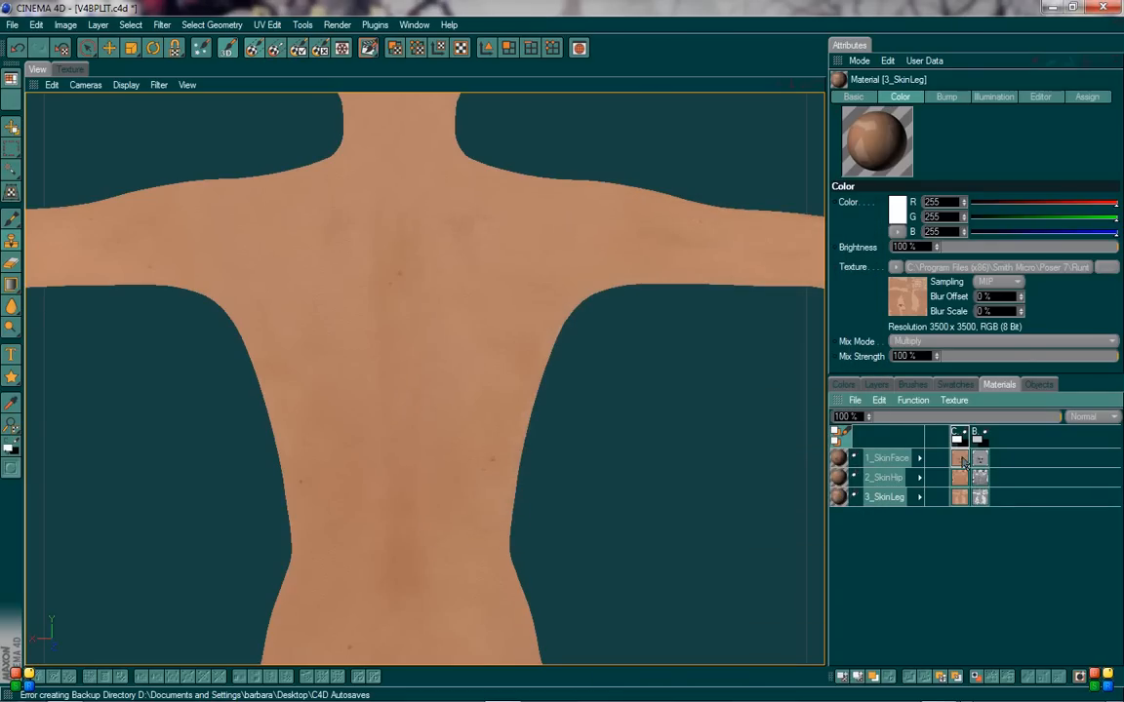
# - Save the bump texture of 1_SkinFace as a JPEG file named DIVD-FaceB.jpg on the Desktop
pyautogui.click(981, 462)
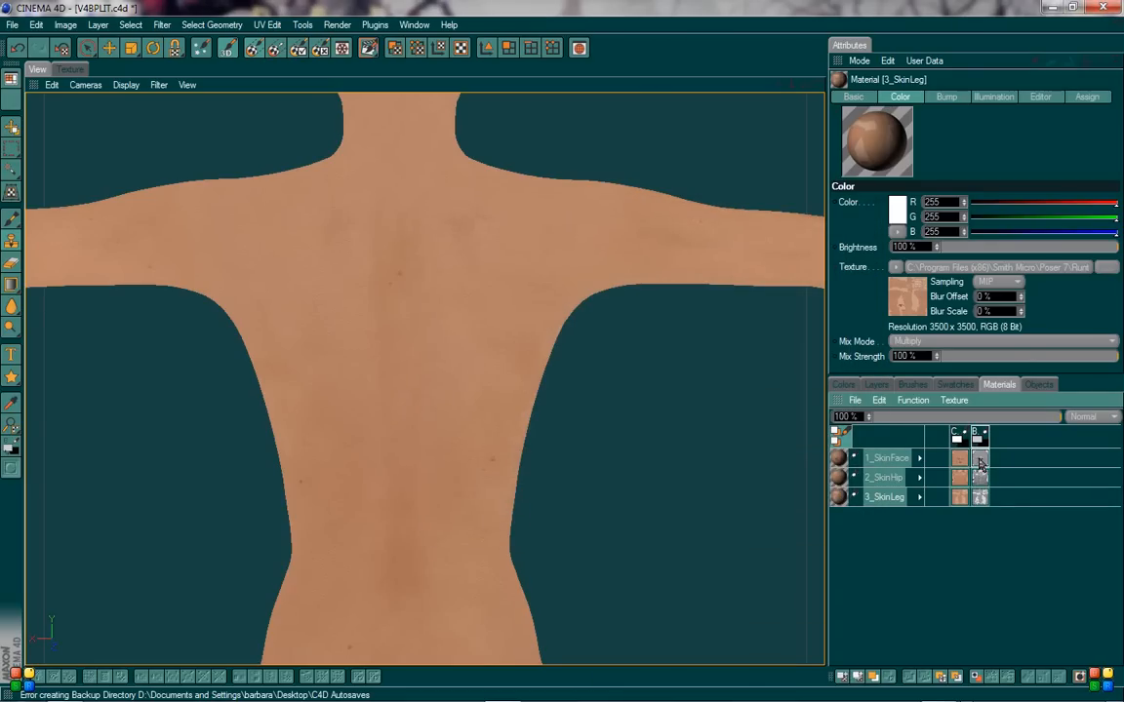
pyautogui.rightClick(980, 463)
pyautogui.moveTo(965, 452)
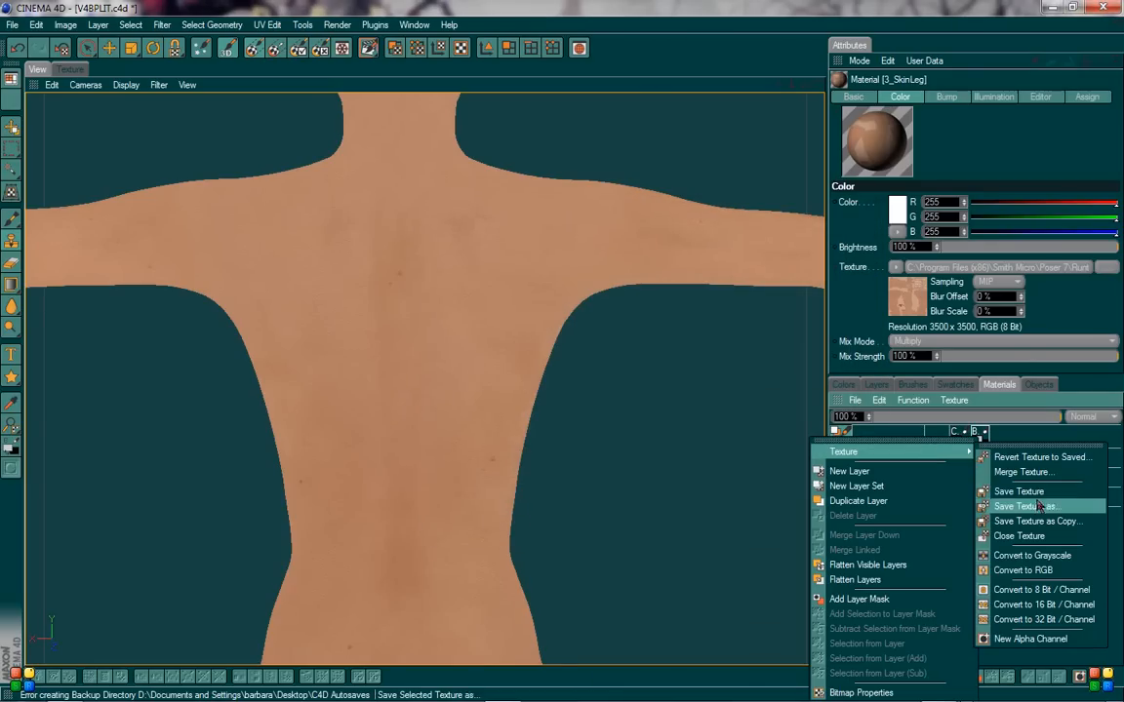
pyautogui.click(1040, 507)
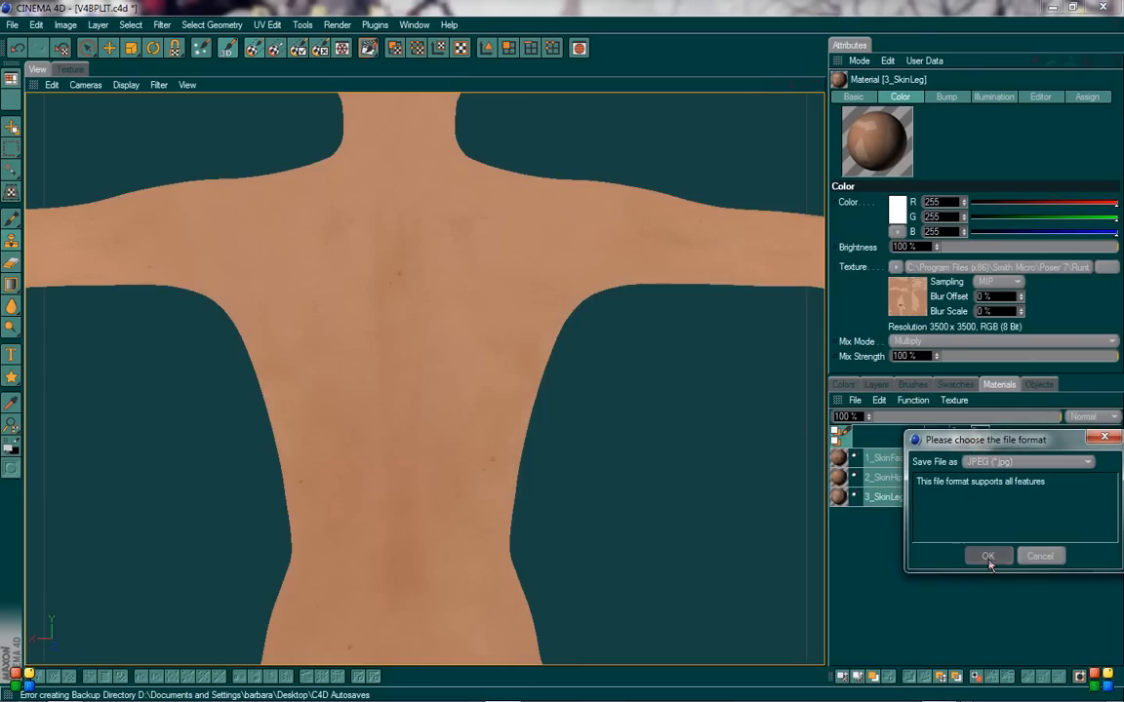
pyautogui.click(991, 554)
pyautogui.click(644, 244)
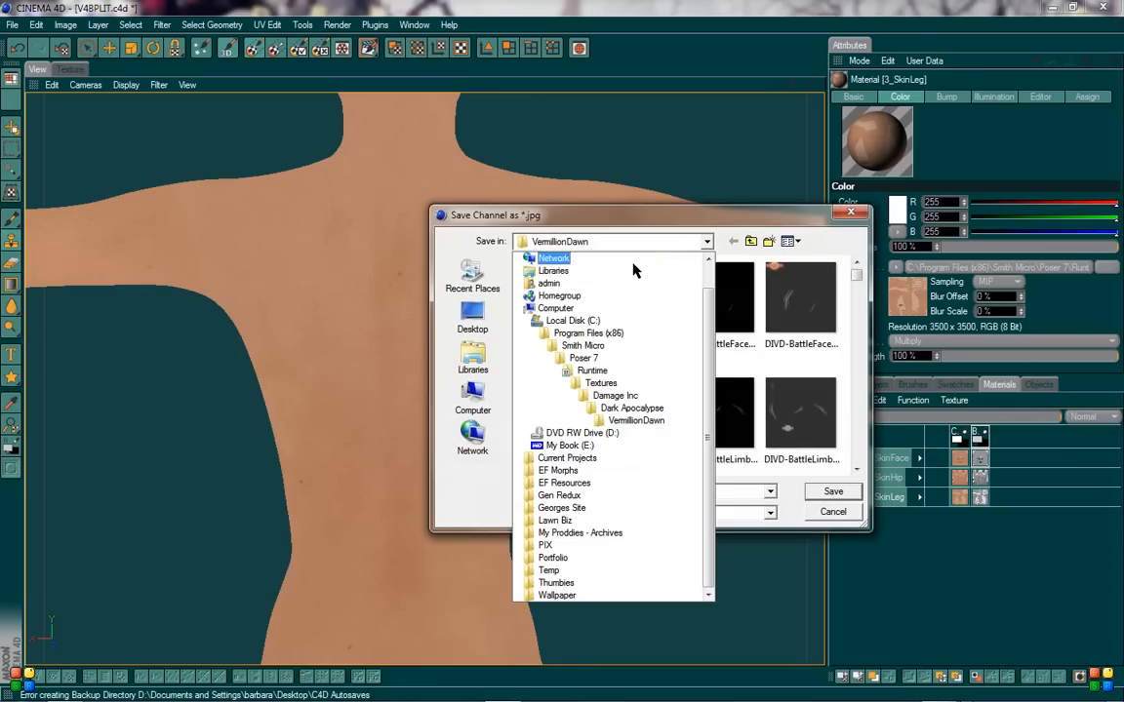
pyautogui.click(616, 272)
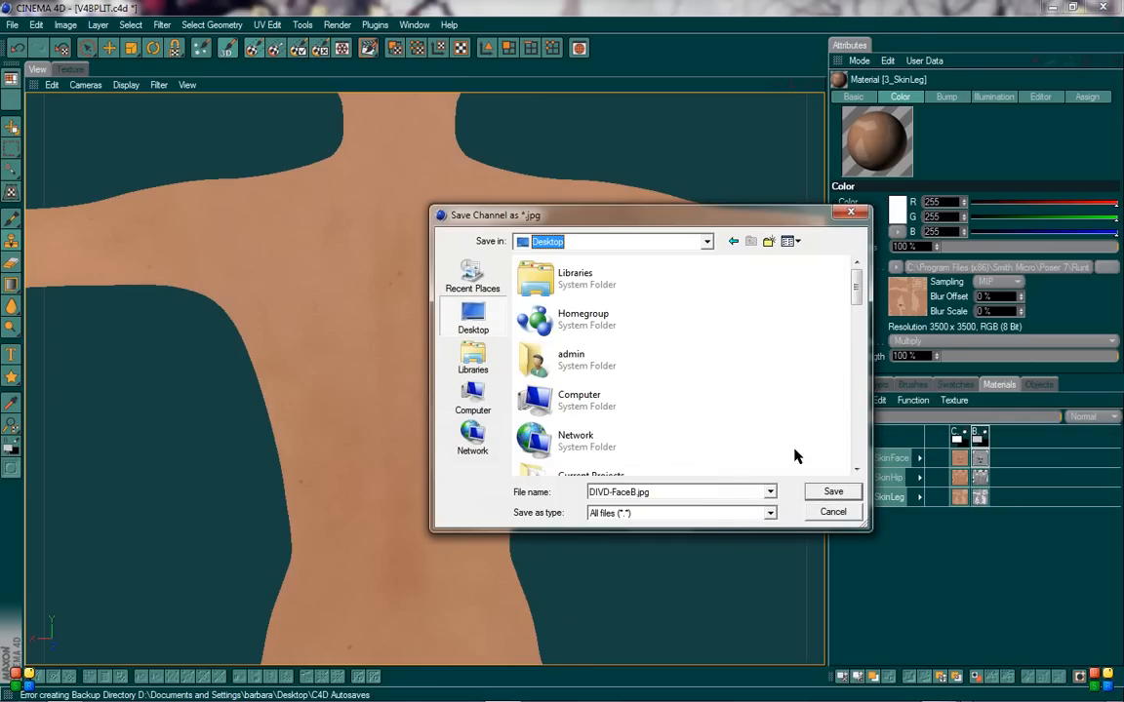
pyautogui.click(832, 491)
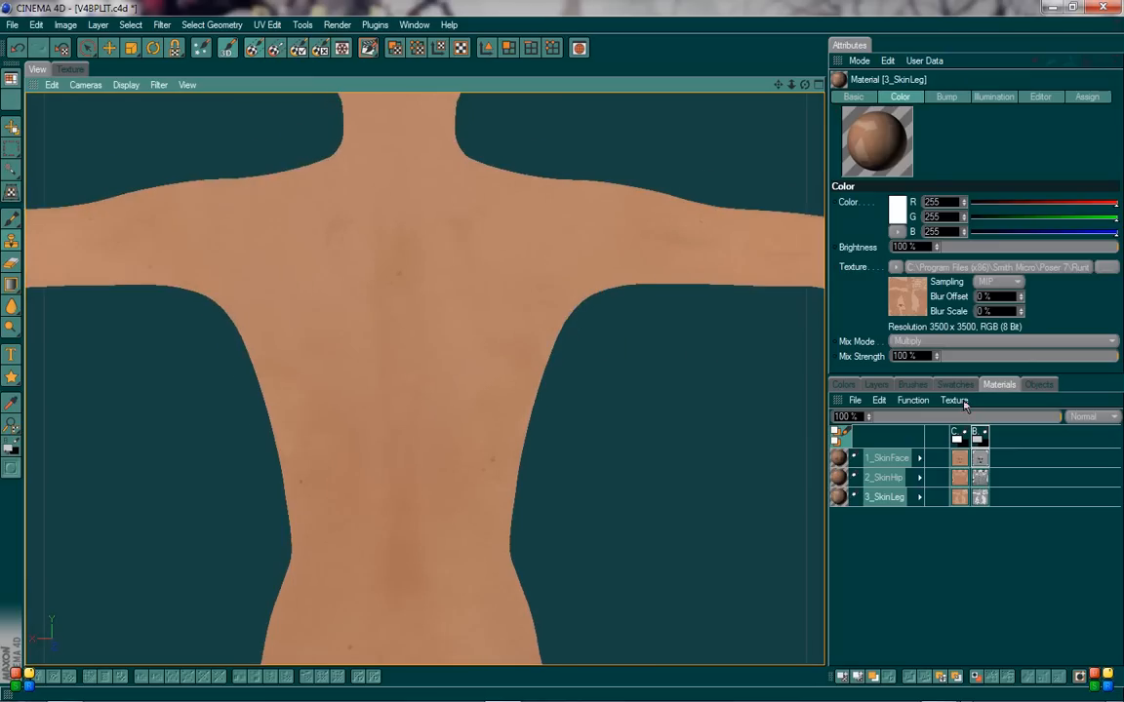
# - Add a new empty layer to both the color and bump textures of the 2_SkinHip material
pyautogui.click(983, 483)
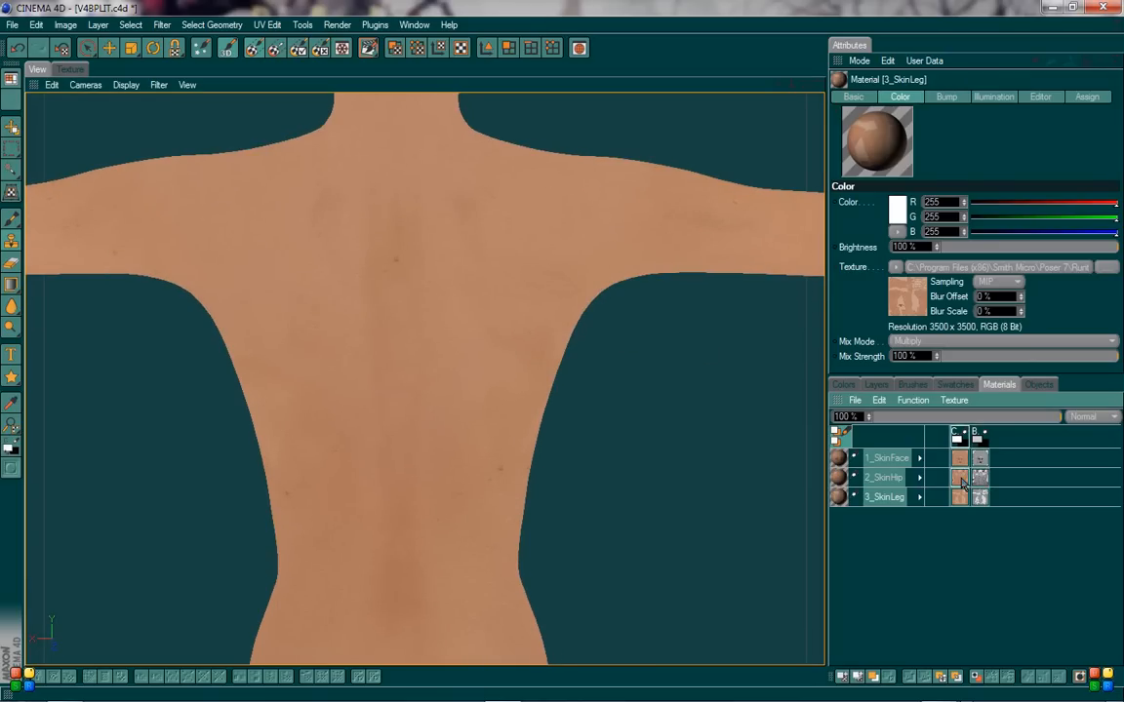
pyautogui.rightClick(883, 436)
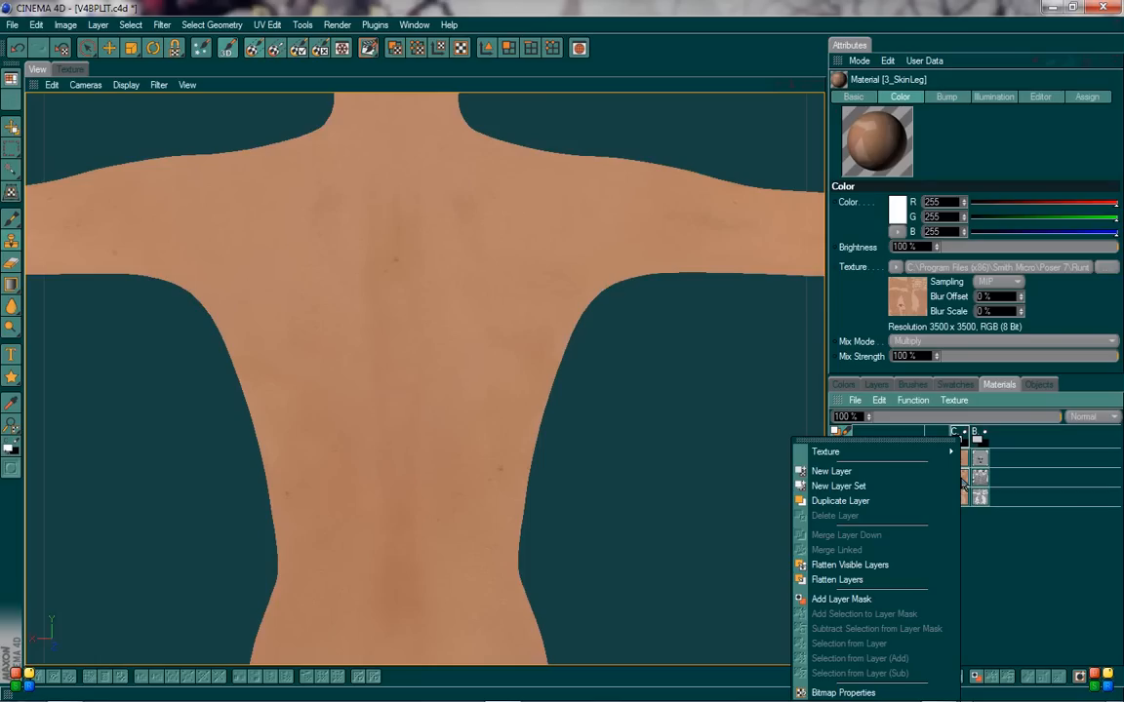
pyautogui.click(907, 480)
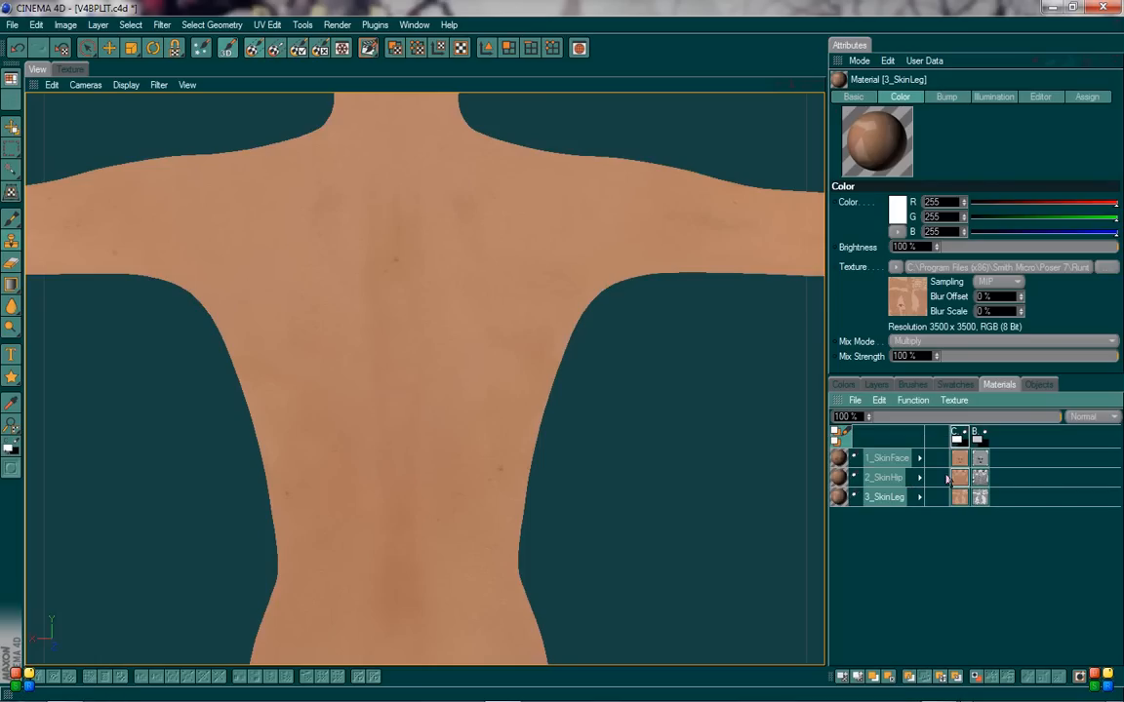
pyautogui.click(919, 478)
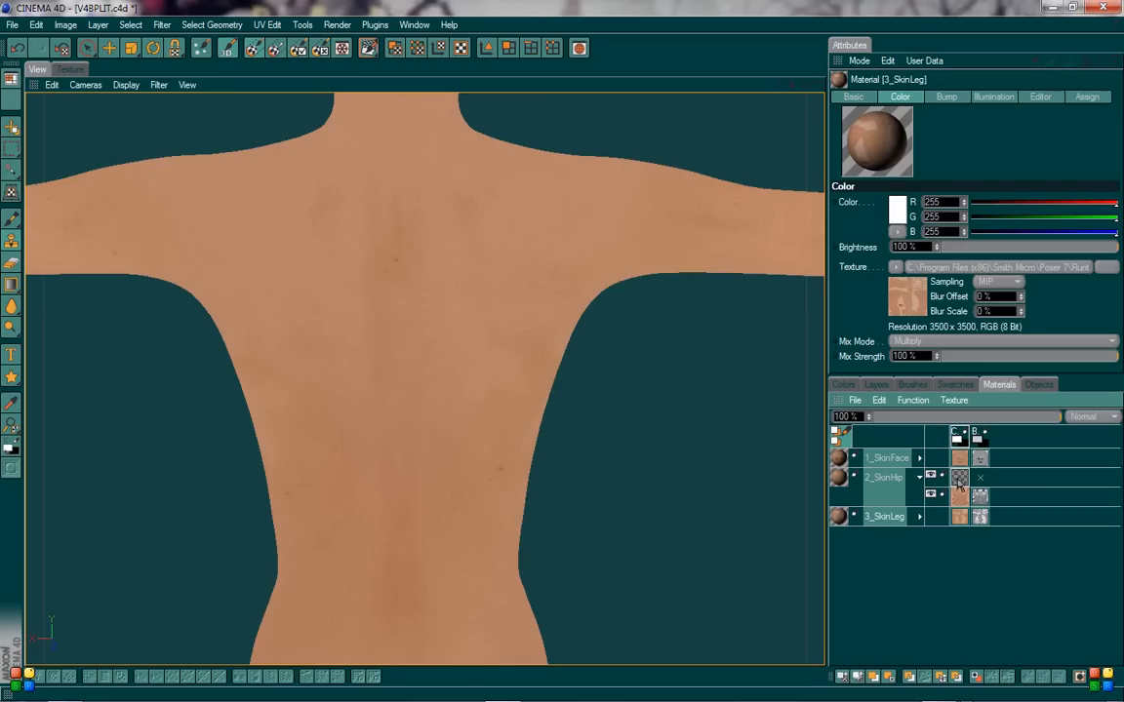
pyautogui.rightClick(983, 503)
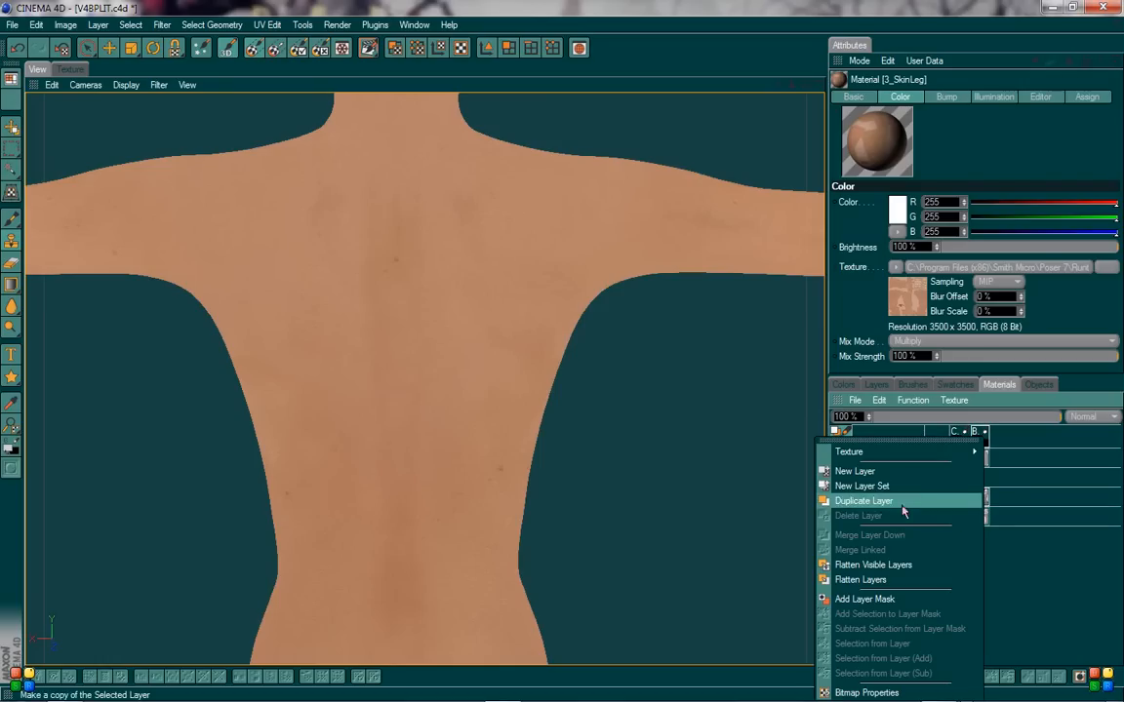
pyautogui.click(865, 471)
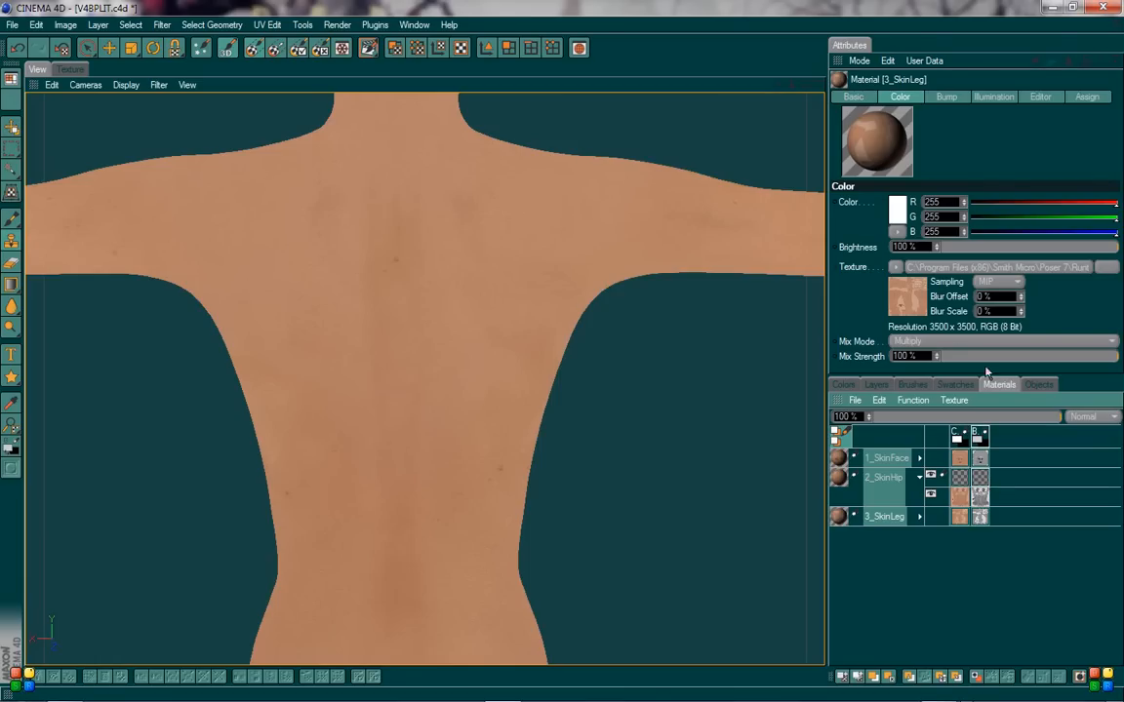
# - Choose the Brush tool at size 45 and set the bump channel's paint color to a dark gray-blue, RGB 57, 72, 74
pyautogui.click(15, 220)
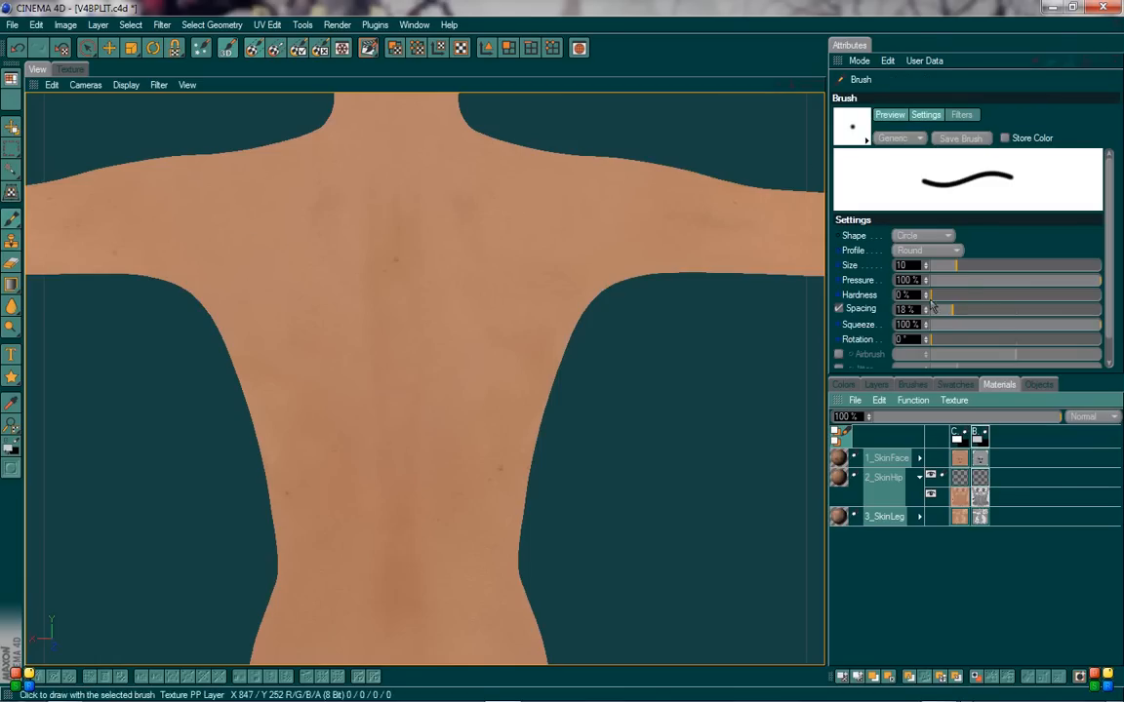
pyautogui.moveTo(941, 265); pyautogui.dragTo(990, 271)
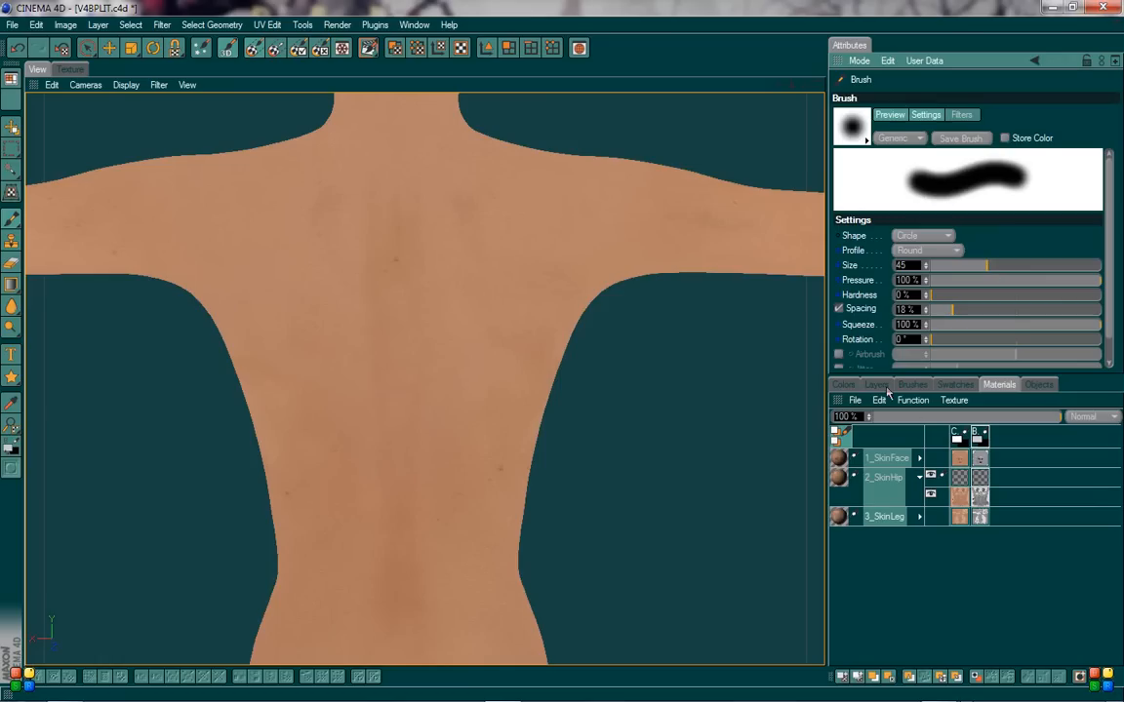
pyautogui.click(845, 386)
pyautogui.moveTo(951, 514); pyautogui.dragTo(906, 558)
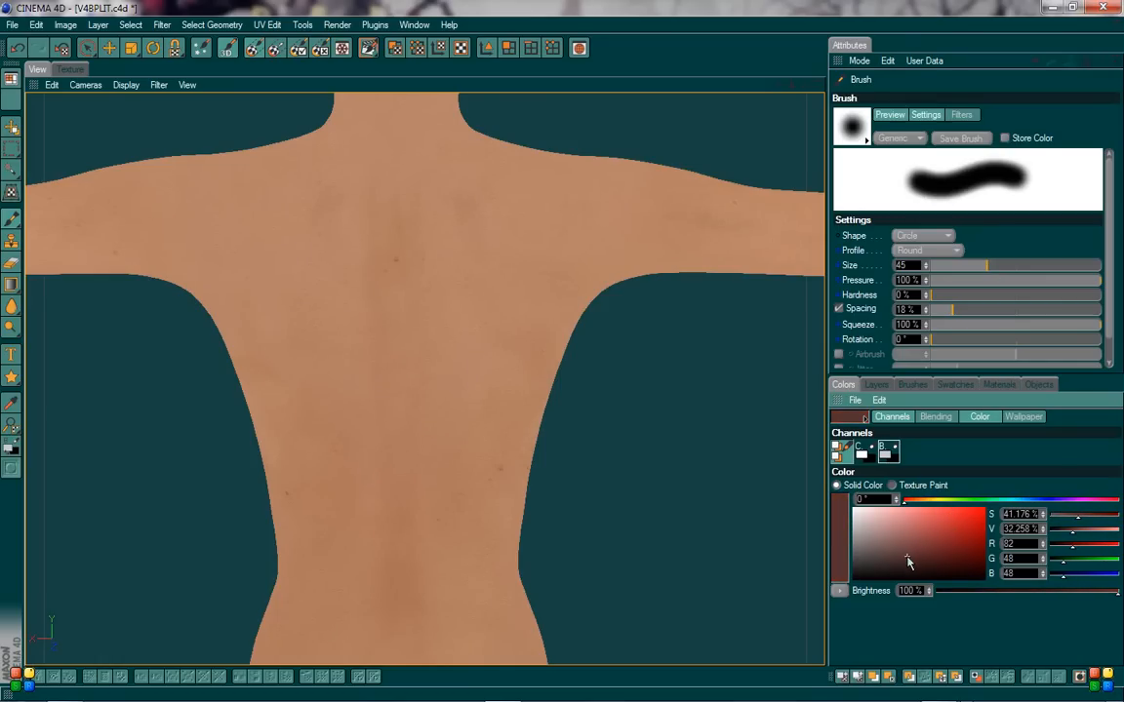
pyautogui.click(1000, 503)
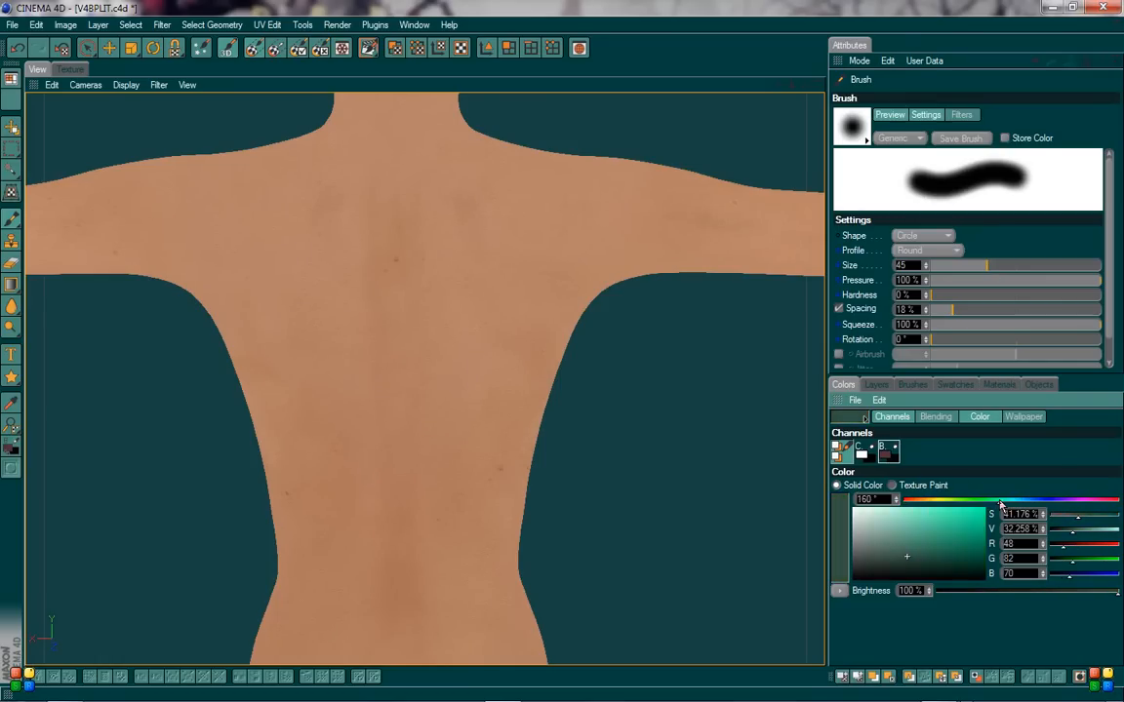
pyautogui.moveTo(906, 556); pyautogui.dragTo(894, 562)
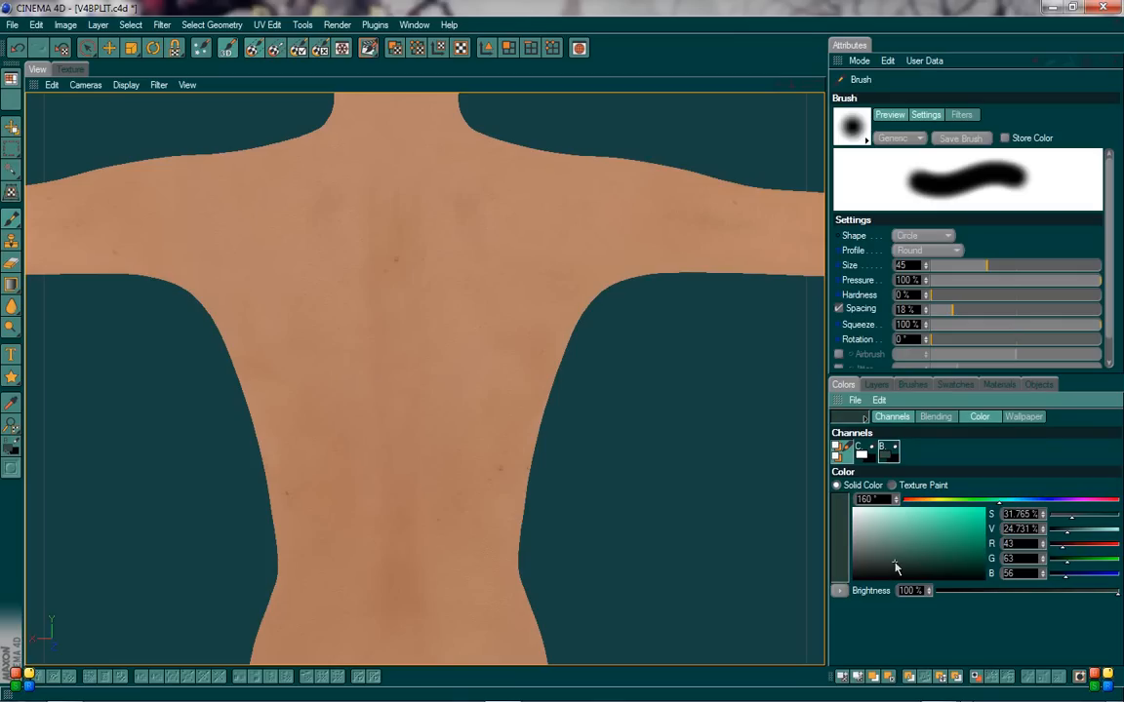
pyautogui.moveTo(999, 500); pyautogui.dragTo(1015, 500)
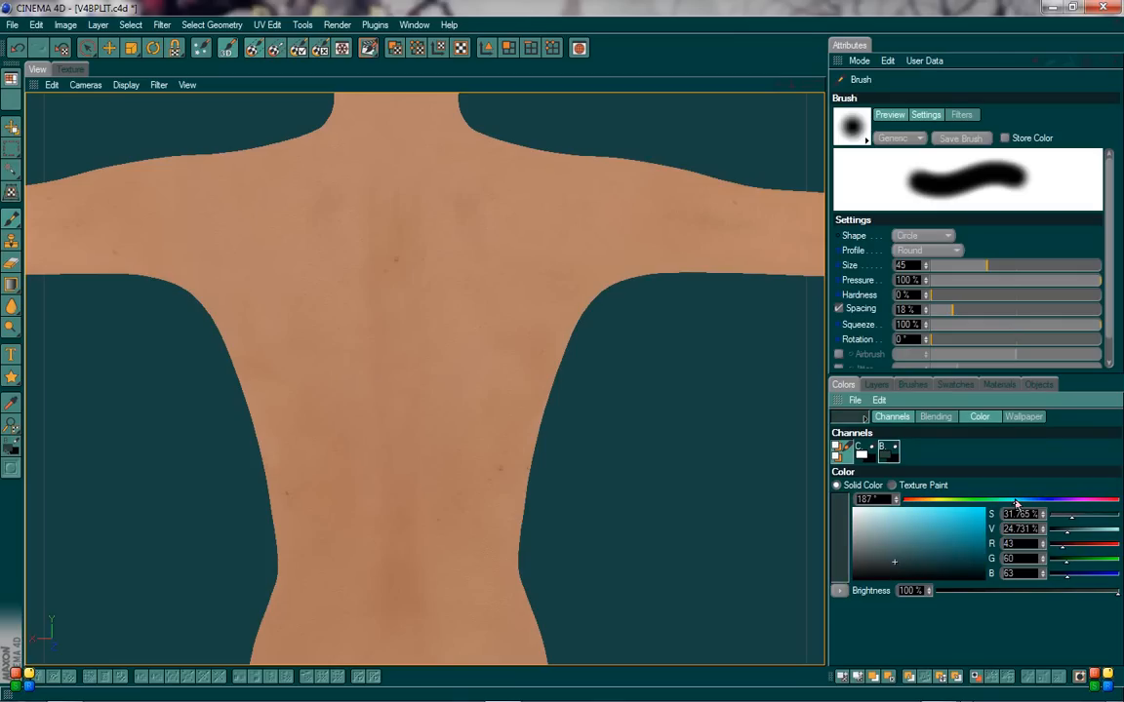
pyautogui.moveTo(888, 561); pyautogui.dragTo(882, 560)
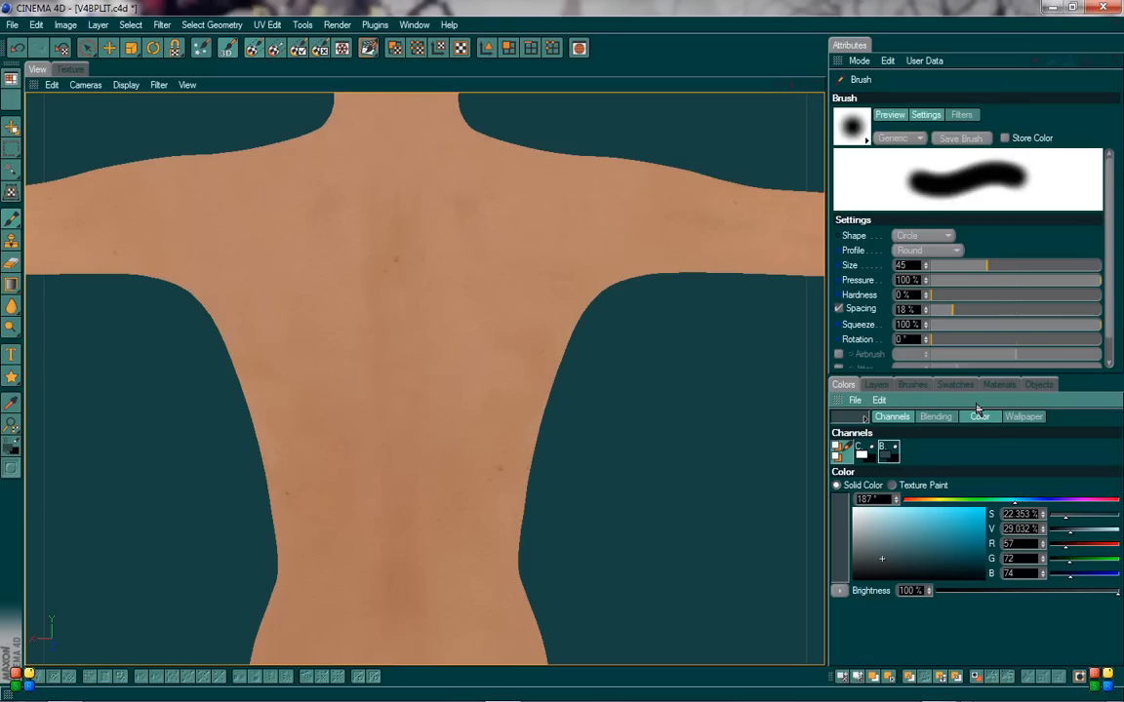
# - Try a brush stroke on the upper back near the base of the neck, and undo it
pyautogui.click(999, 384)
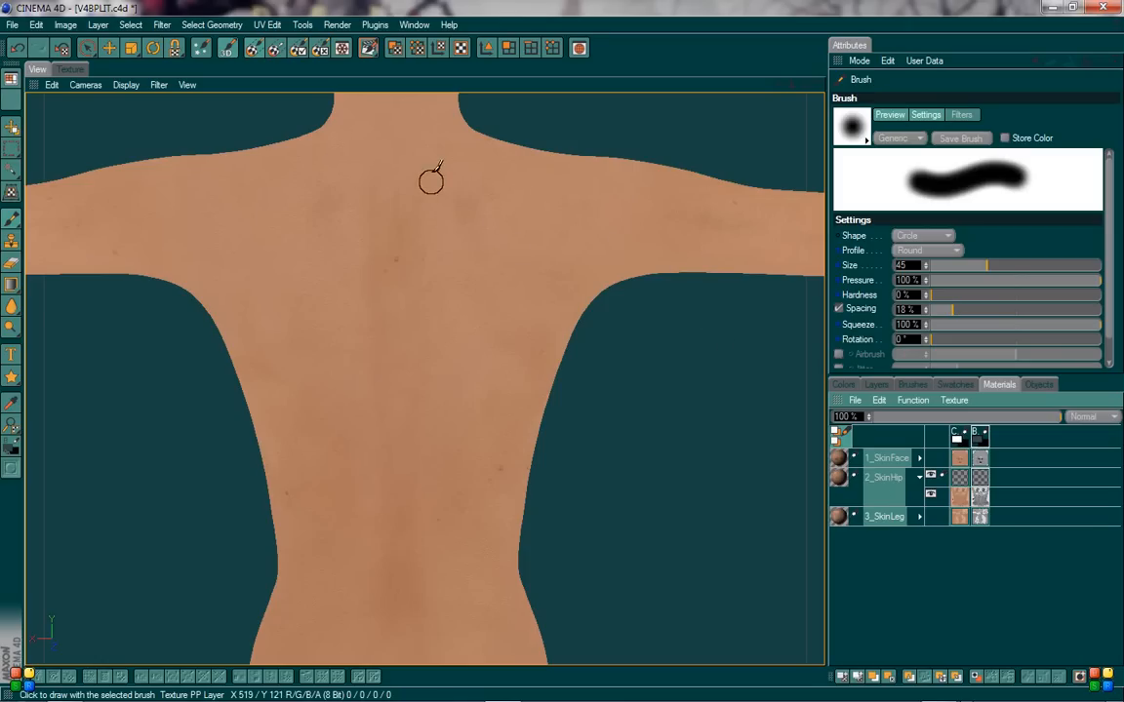
pyautogui.moveTo(418, 163)
pyautogui.mouseDown()
pyautogui.moveTo(441, 144)
pyautogui.moveTo(457, 156)
pyautogui.mouseUp()
pyautogui.hotkey('ctrl', 'z')
# - Try a stroke beside the spine at armpit level with brush size 66 and bump color RGB 41, 101, 109, and undo it
pyautogui.click(845, 385)
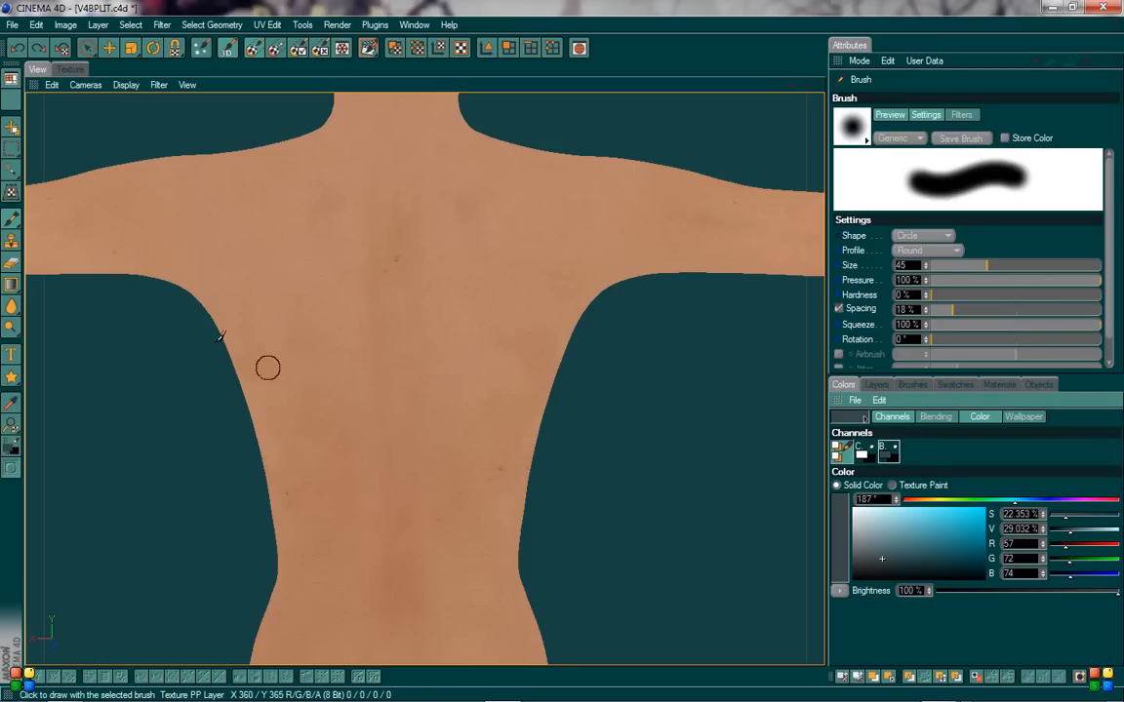
pyautogui.moveTo(1005, 271); pyautogui.dragTo(998, 267)
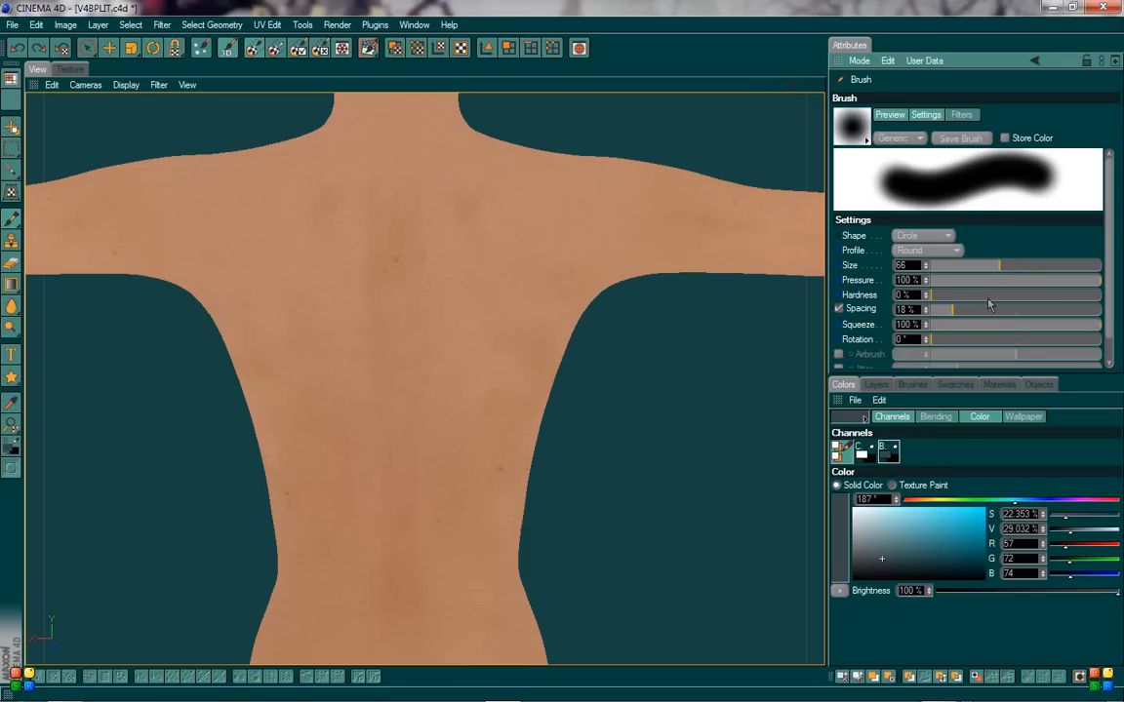
pyautogui.click(935, 549)
pyautogui.moveTo(478, 276); pyautogui.dragTo(485, 300)
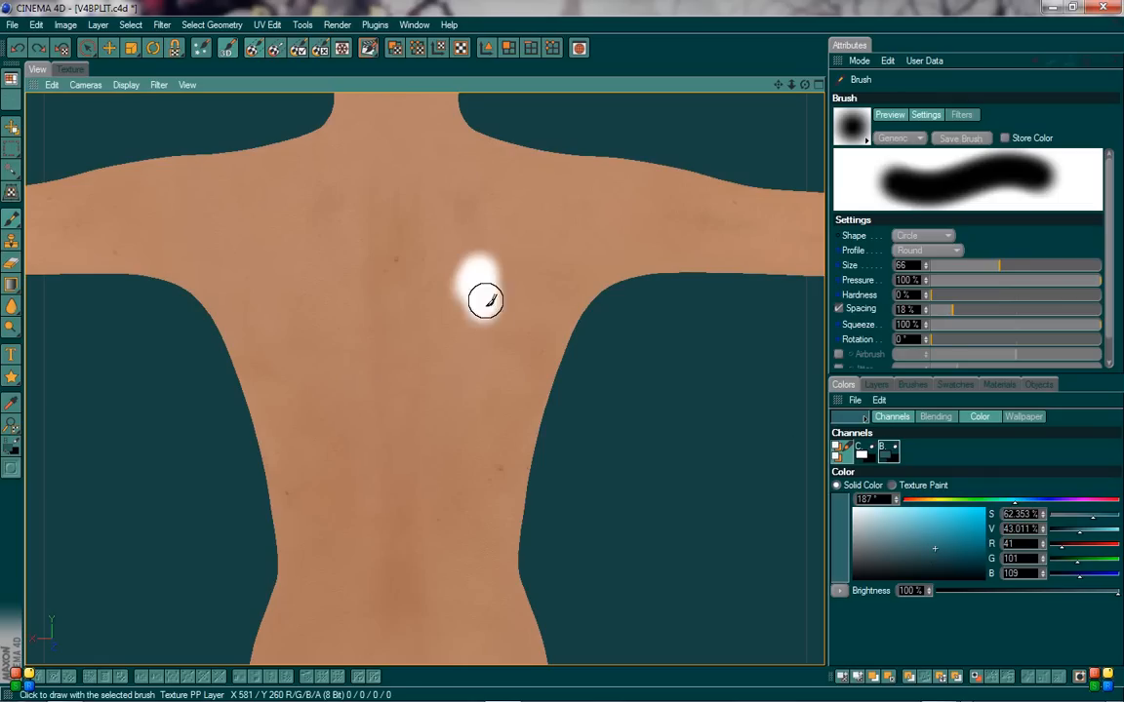
pyautogui.hotkey('ctrl', 'z')
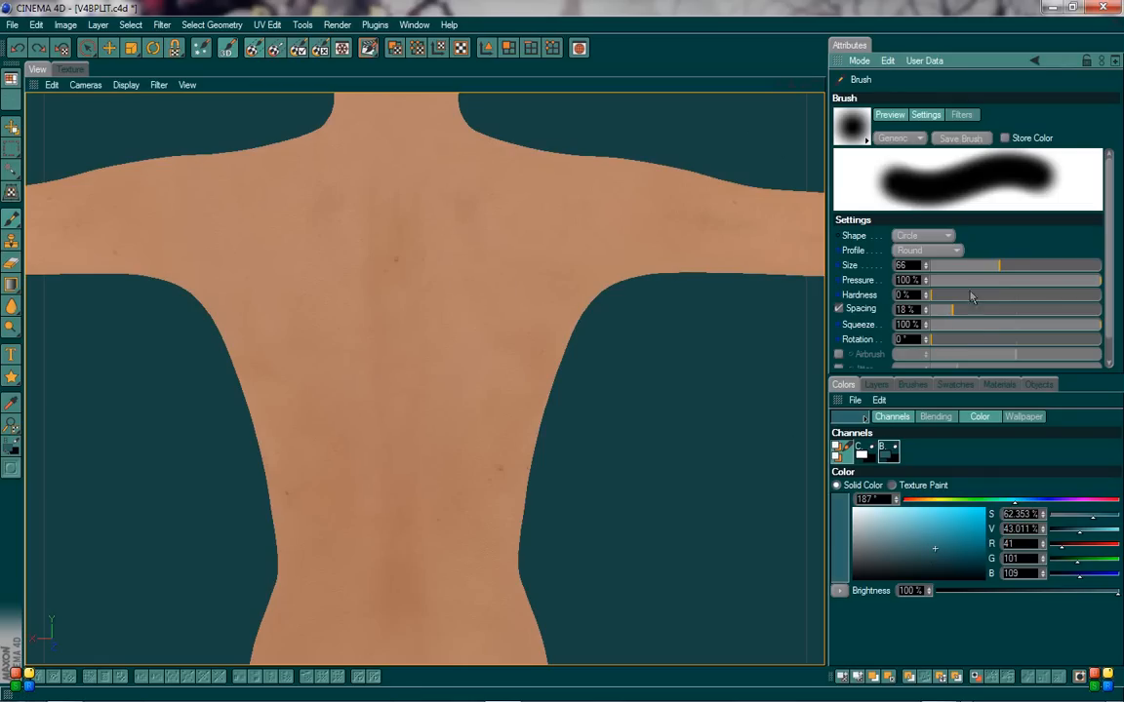
# - Set the color channel's paint color to a dark gray-blue, RGB 52, 83, 84
pyautogui.click(999, 385)
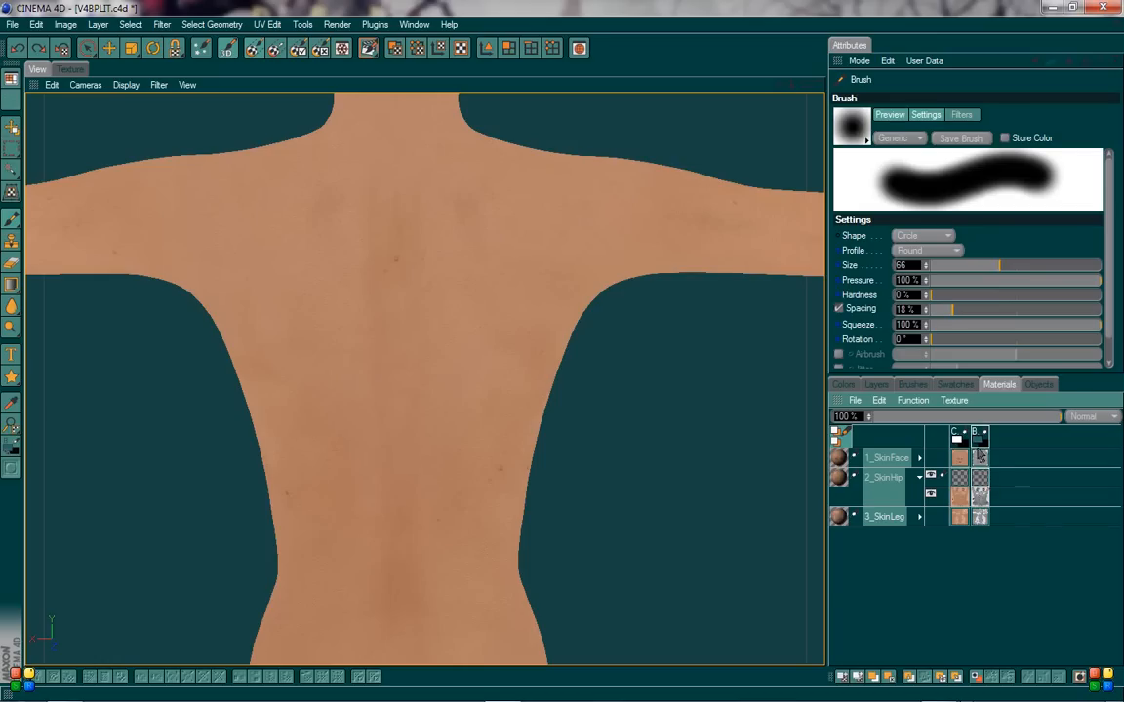
pyautogui.click(844, 385)
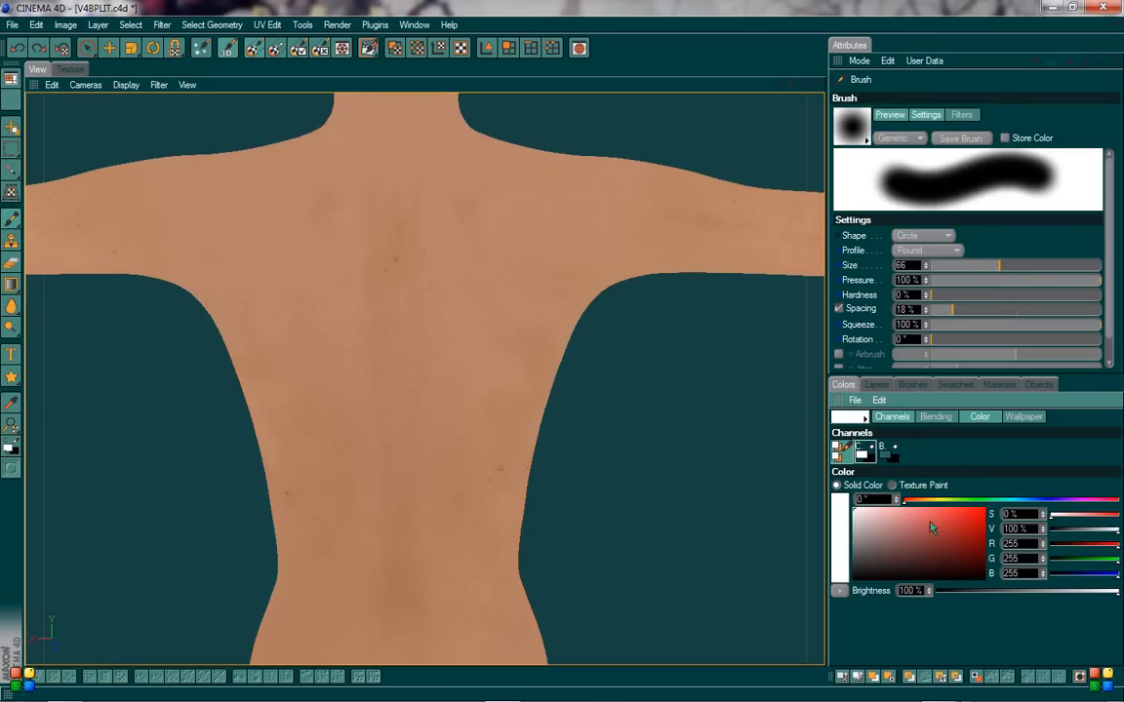
pyautogui.moveTo(935, 499); pyautogui.dragTo(1012, 500)
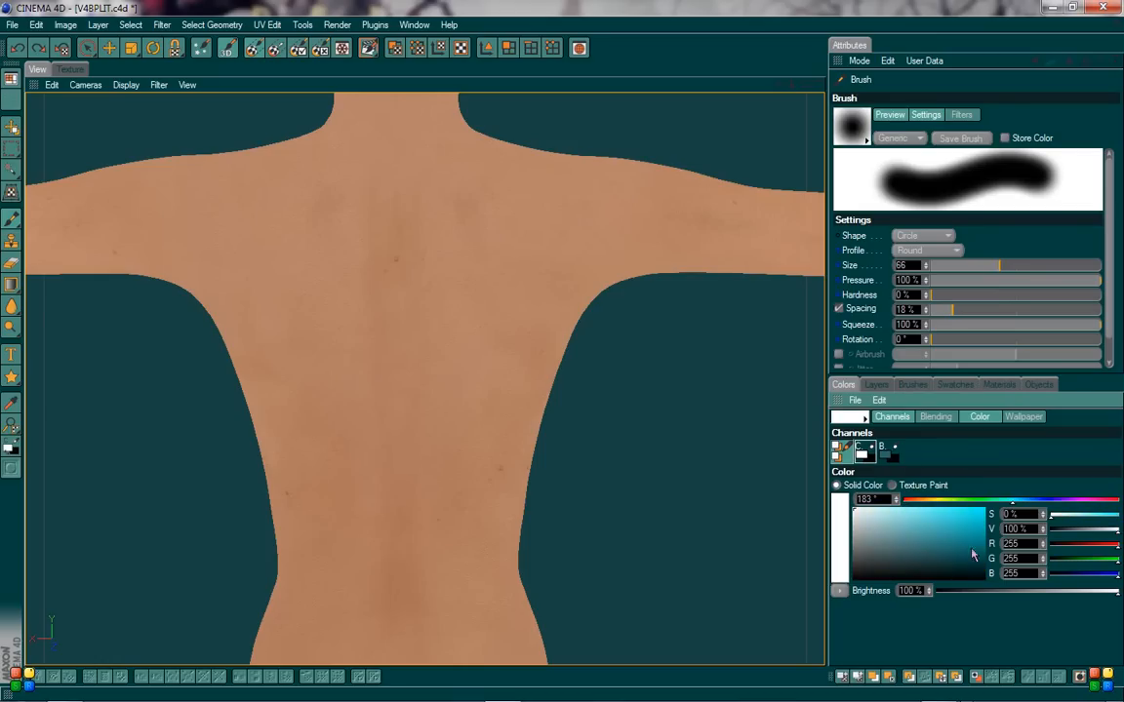
pyautogui.click(903, 555)
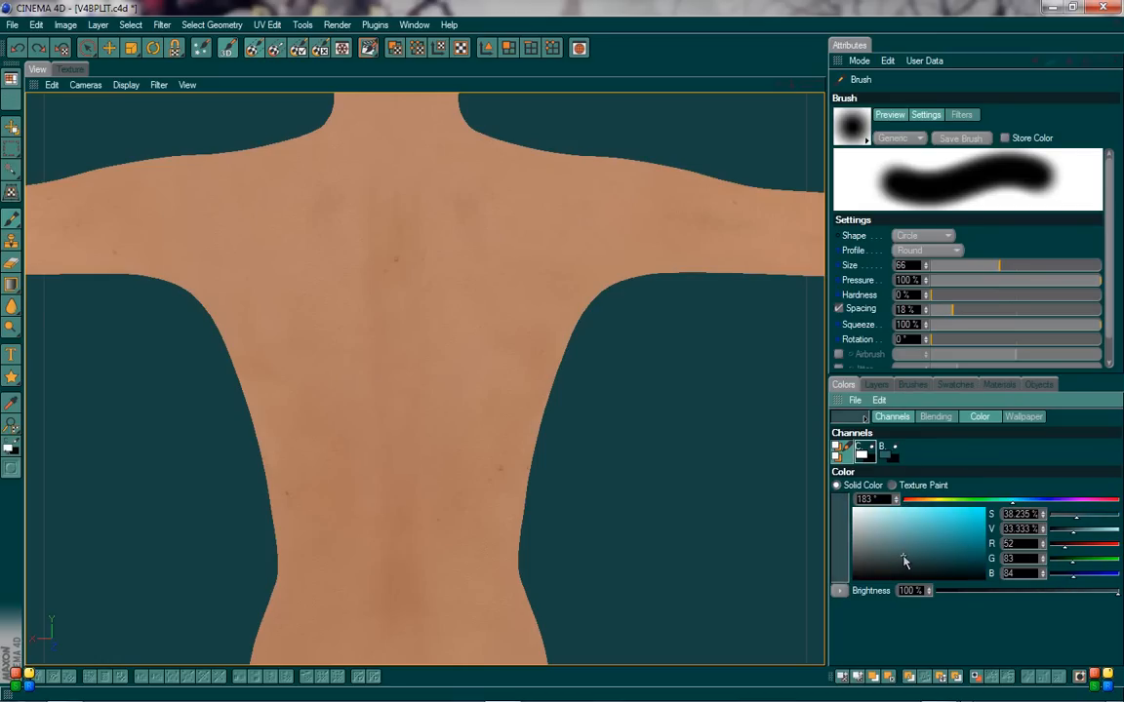
# - Paint a wavy stroke down the back to the right of the spine and a second one from the right shoulder onto the upper arm
pyautogui.click(1000, 385)
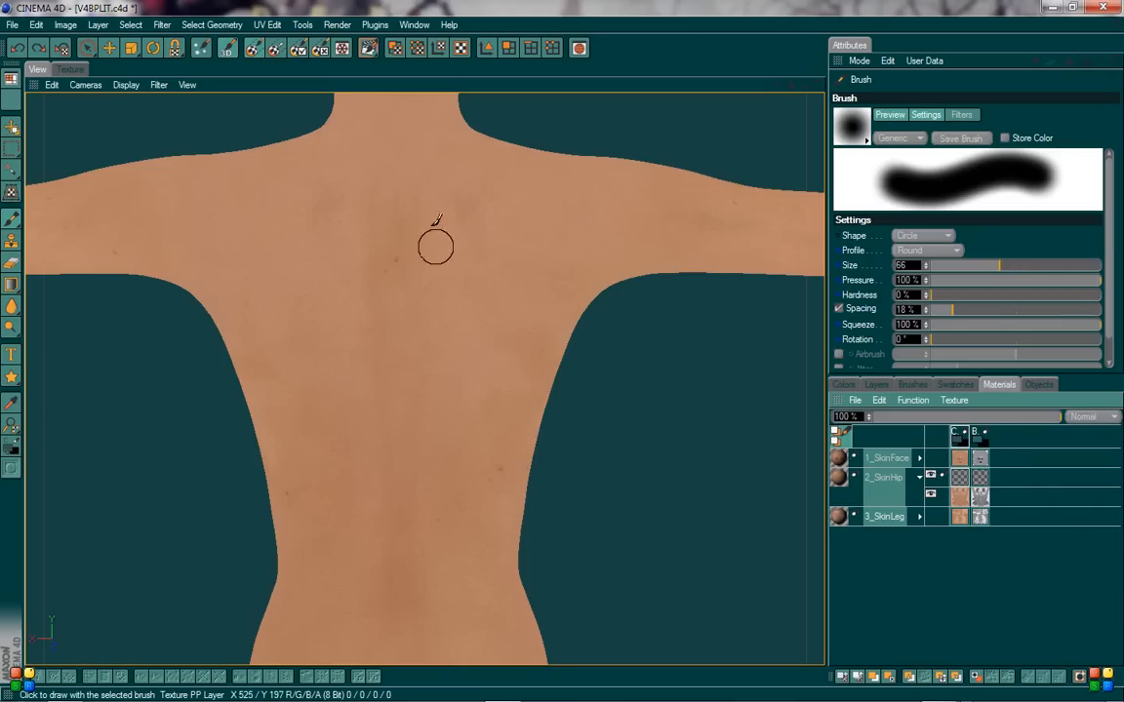
pyautogui.moveTo(461, 215)
pyautogui.mouseDown()
pyautogui.moveTo(469, 196)
pyautogui.moveTo(506, 225)
pyautogui.moveTo(464, 268)
pyautogui.moveTo(442, 326)
pyautogui.moveTo(478, 348)
pyautogui.moveTo(431, 446)
pyautogui.moveTo(484, 447)
pyautogui.moveTo(474, 504)
pyautogui.moveTo(483, 601)
pyautogui.mouseUp()
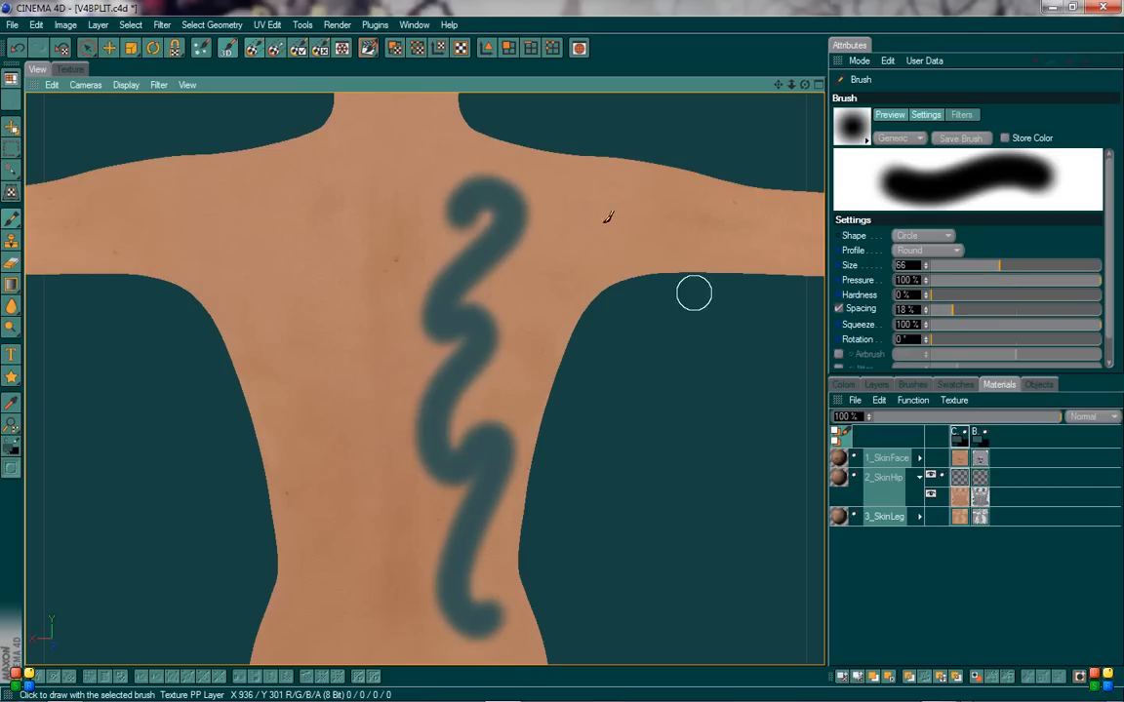
pyautogui.moveTo(557, 188)
pyautogui.mouseDown()
pyautogui.moveTo(667, 228)
pyautogui.moveTo(722, 227)
pyautogui.mouseUp()
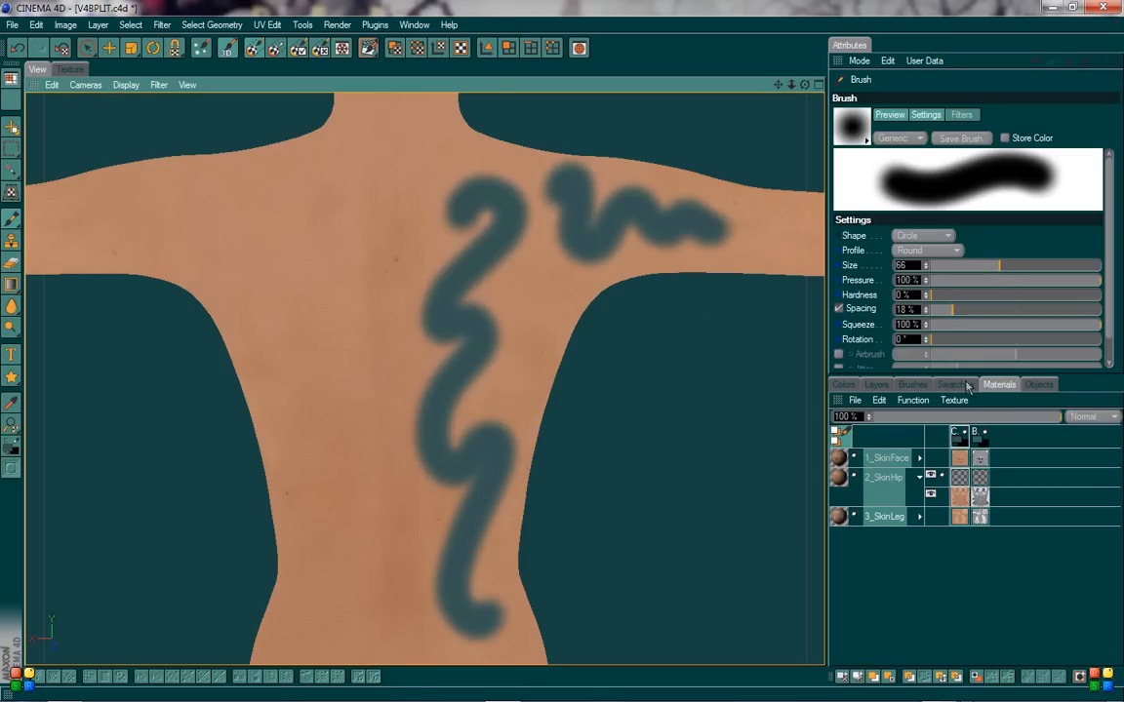
# - Toggle the visibility of the projection layer PP Layer several times to compare the back with and without the strokes
pyautogui.click(931, 476)
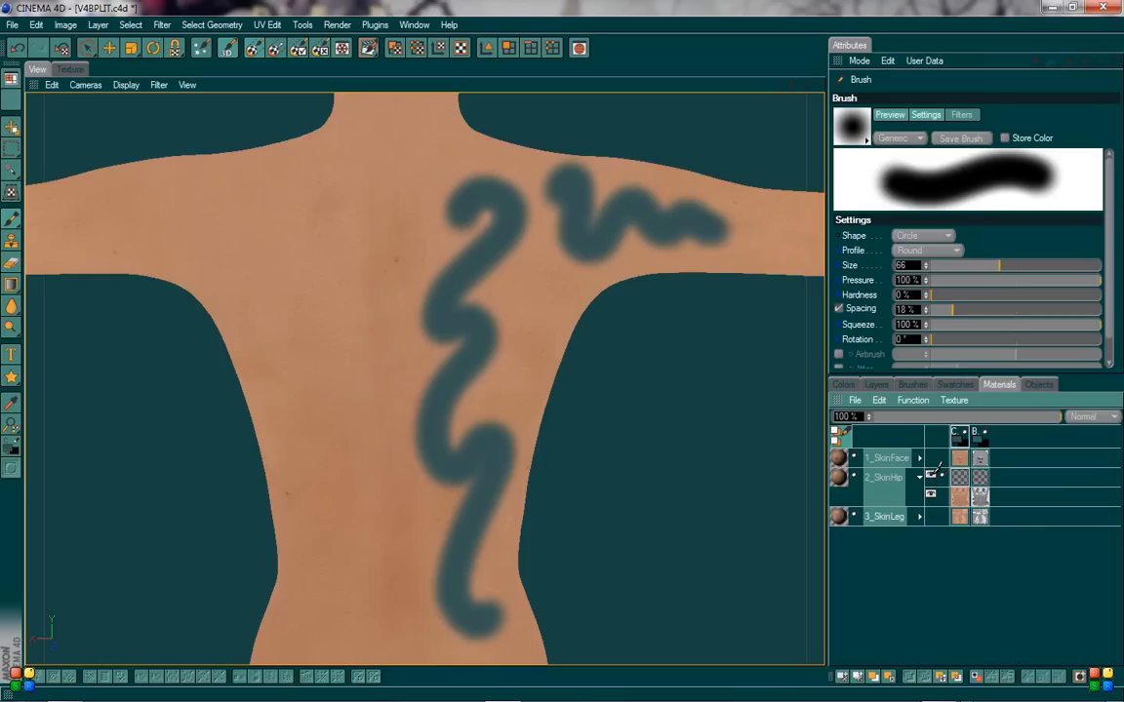
pyautogui.click(876, 384)
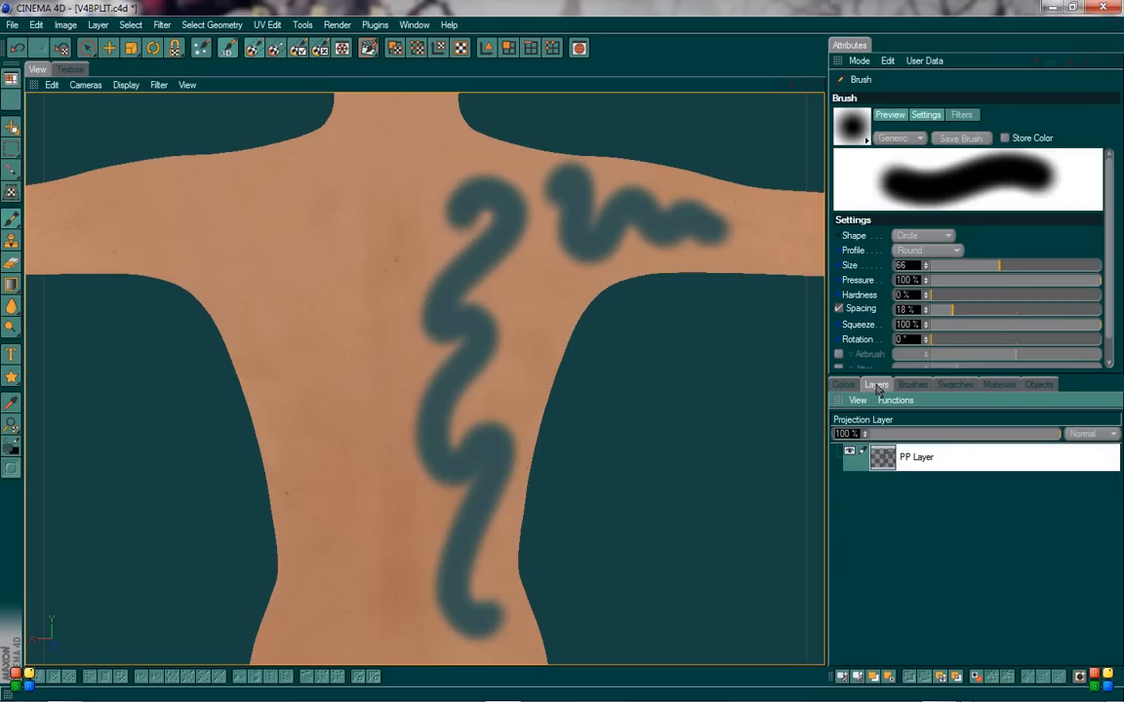
pyautogui.click(849, 454)
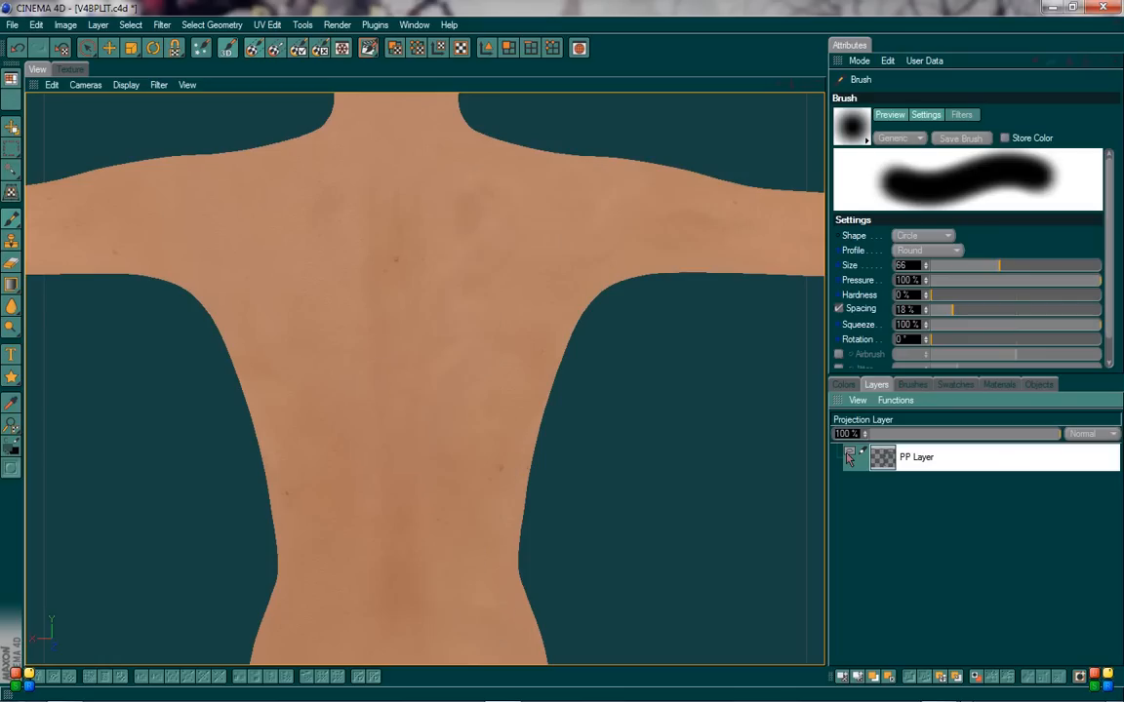
pyautogui.click(849, 453)
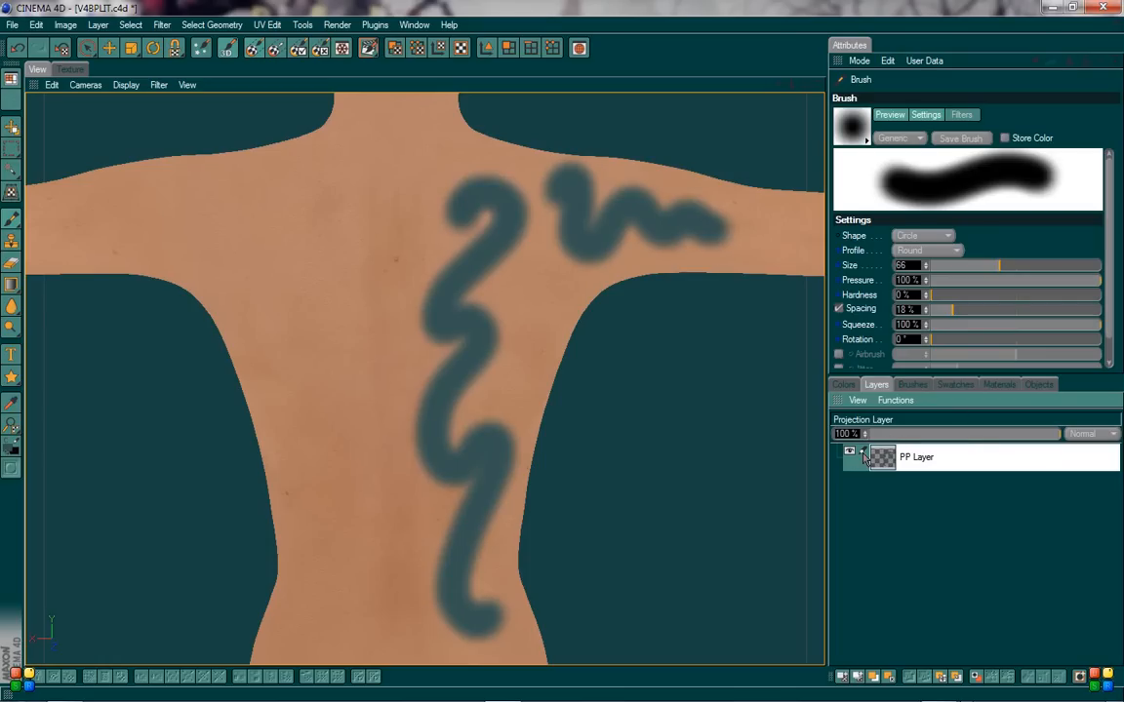
pyautogui.click(849, 454)
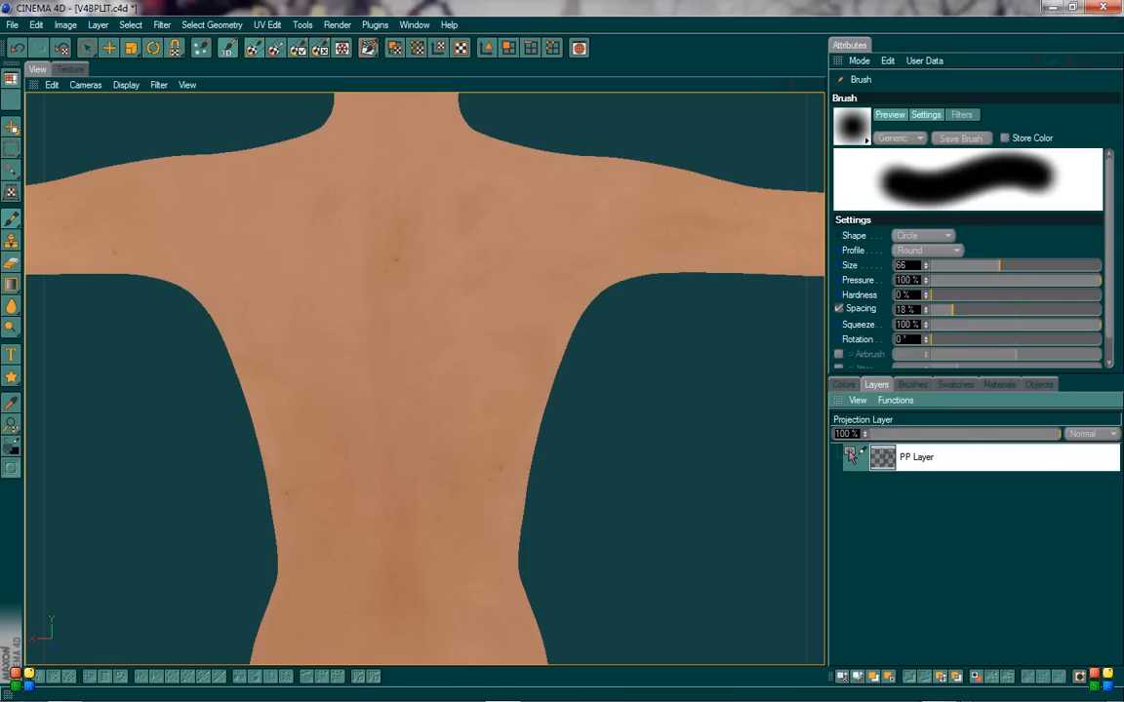
pyautogui.click(849, 453)
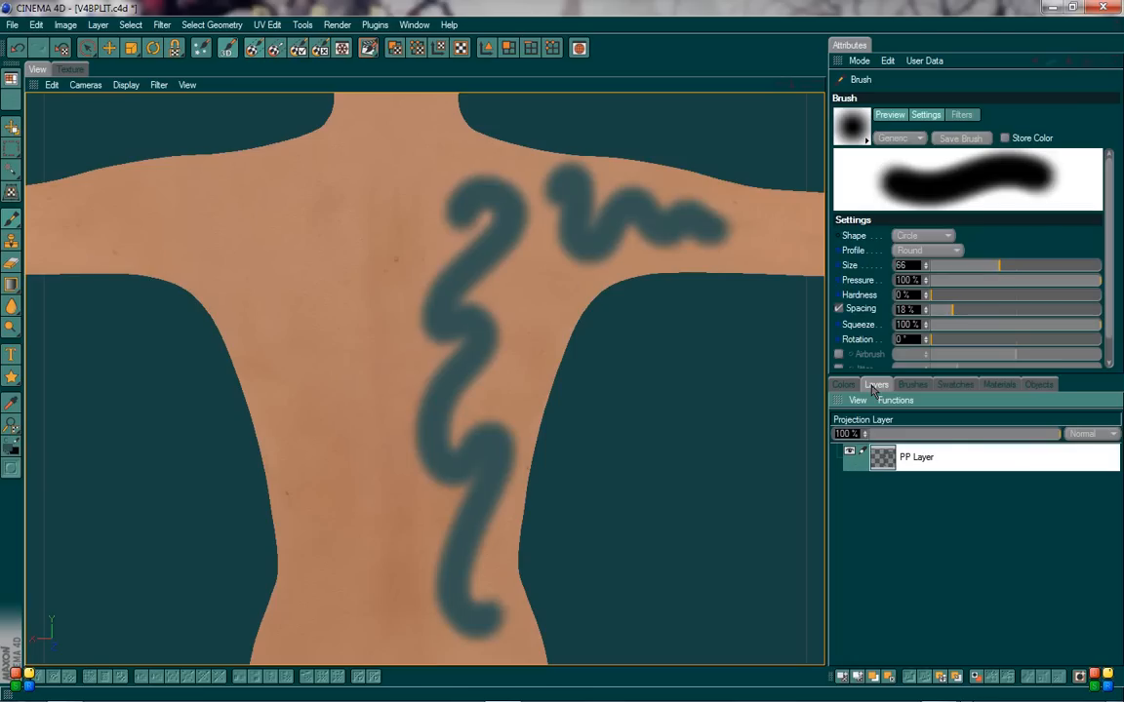
pyautogui.click(849, 454)
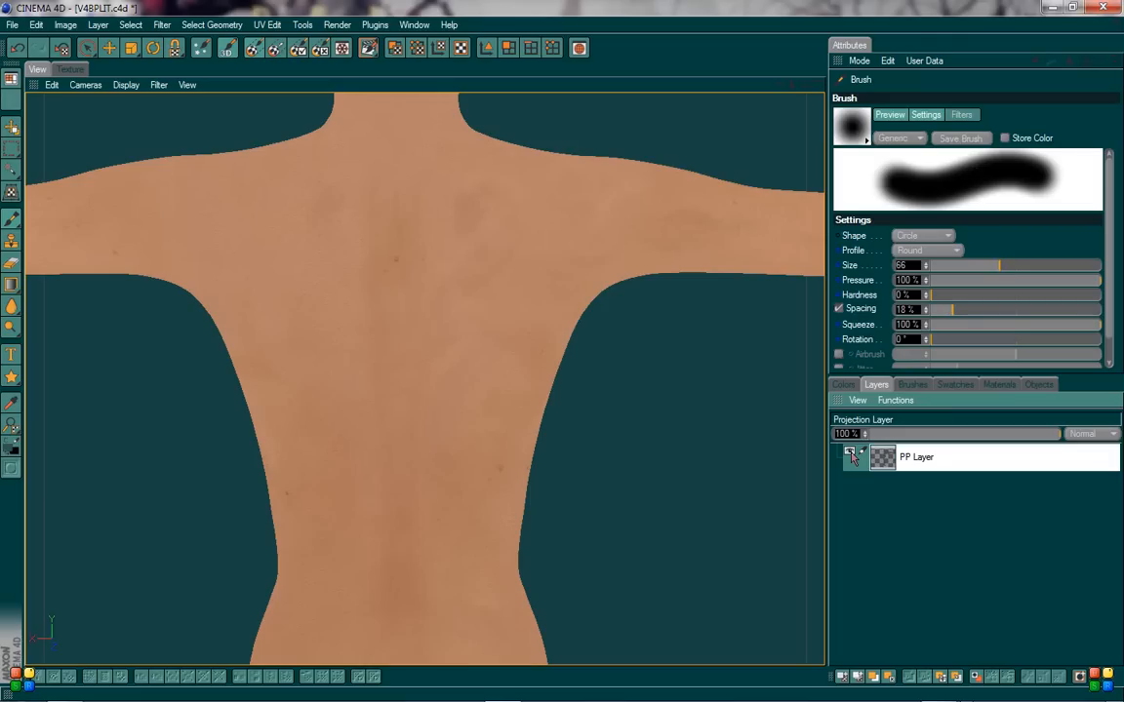
pyautogui.click(849, 451)
# - Select the new 2_SkinHip layer's color thumbnail and paint an angular stroke from the left shoulder down to the middle of the back
pyautogui.click(1000, 385)
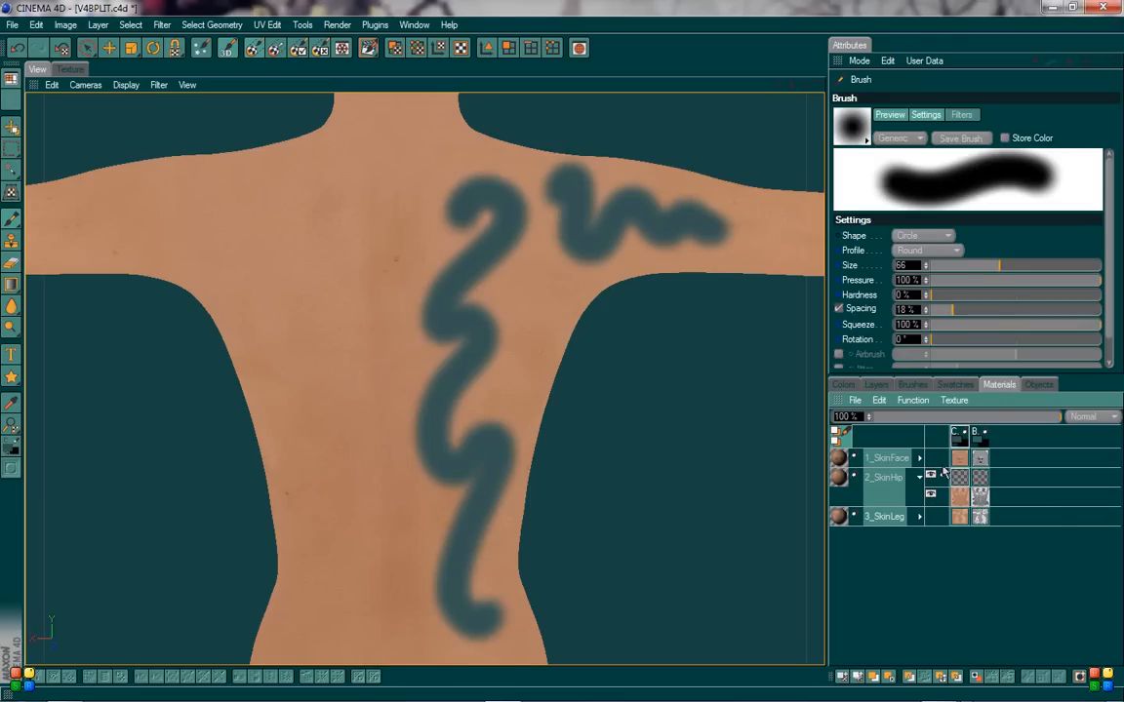
pyautogui.click(980, 484)
pyautogui.click(963, 477)
pyautogui.moveTo(207, 201)
pyautogui.mouseDown()
pyautogui.moveTo(296, 195)
pyautogui.moveTo(359, 351)
pyautogui.moveTo(328, 441)
pyautogui.mouseUp()
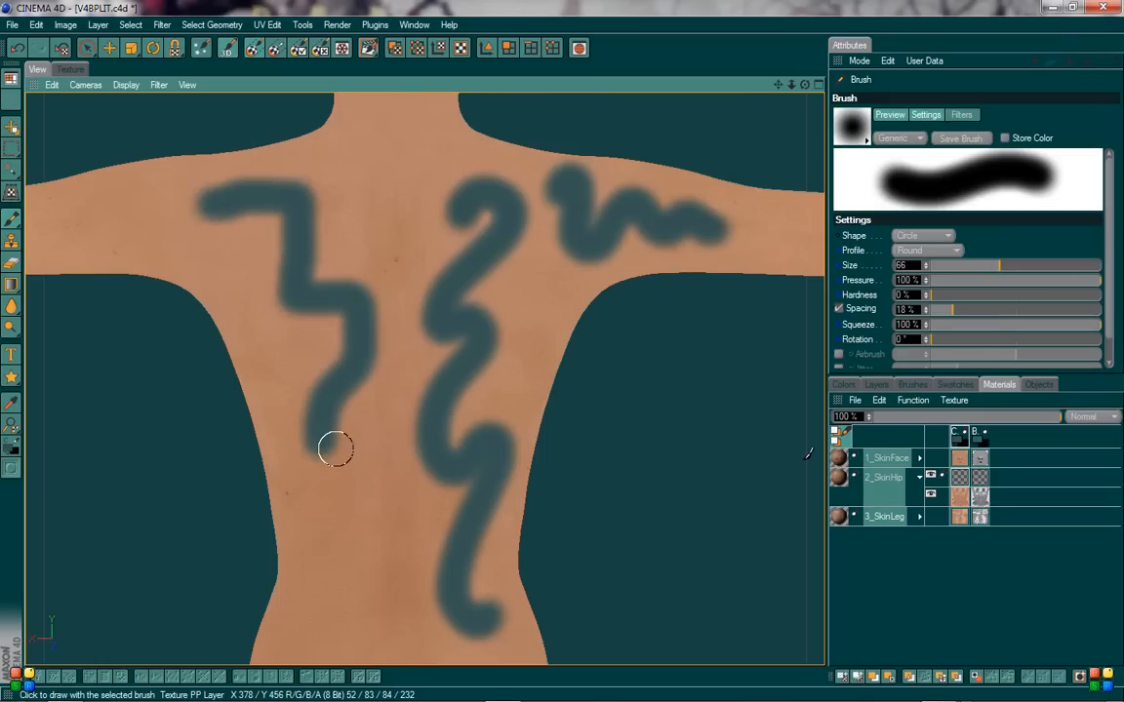
# - Toggle the visibility of the new 2_SkinHip layer off and on to examine which strokes belong to it
pyautogui.rightClick(959, 477)
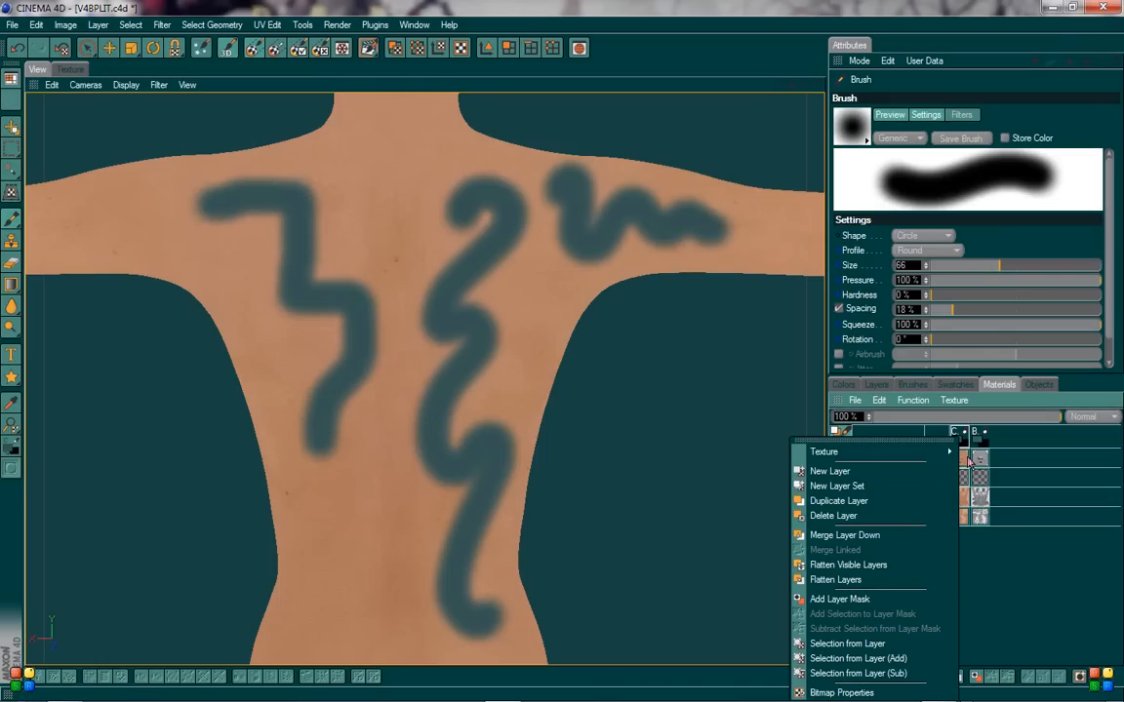
pyautogui.click(967, 458)
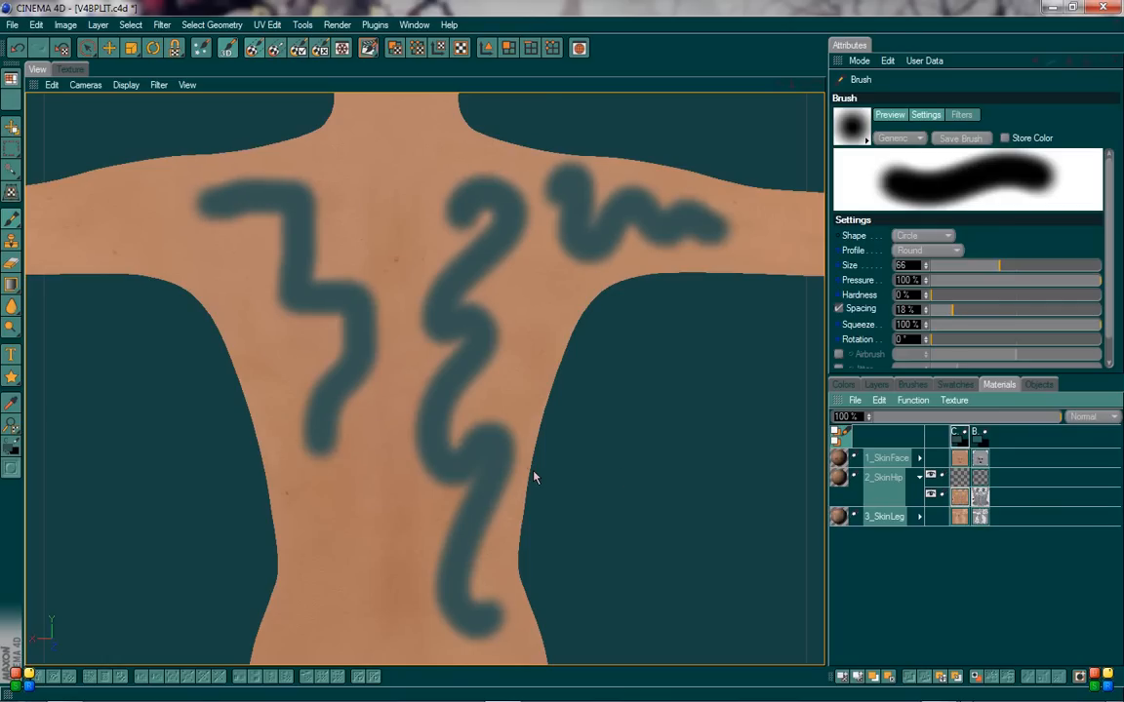
pyautogui.click(932, 478)
pyautogui.click(931, 478)
pyautogui.click(931, 478)
pyautogui.click(932, 478)
# - Save the layered 2_SkinHip color texture in Photoshop (PSD) format to the Desktop as DIVD-Torso.psd
pyautogui.rightClick(957, 497)
pyautogui.moveTo(902, 457)
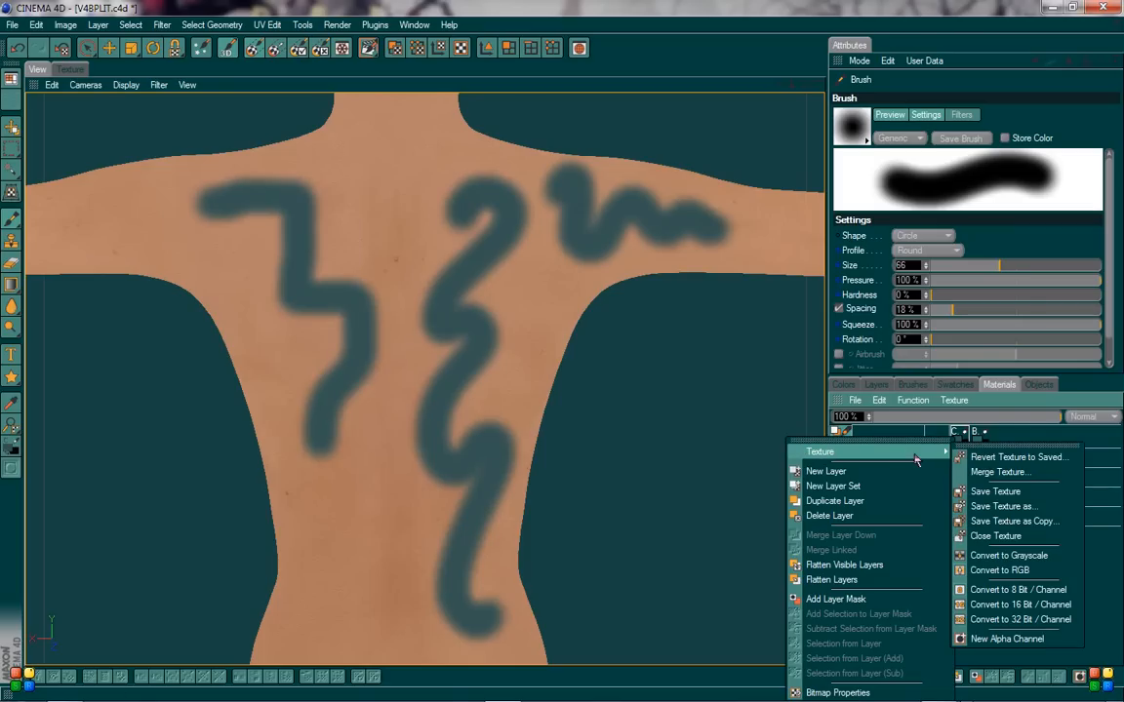
pyautogui.click(1017, 507)
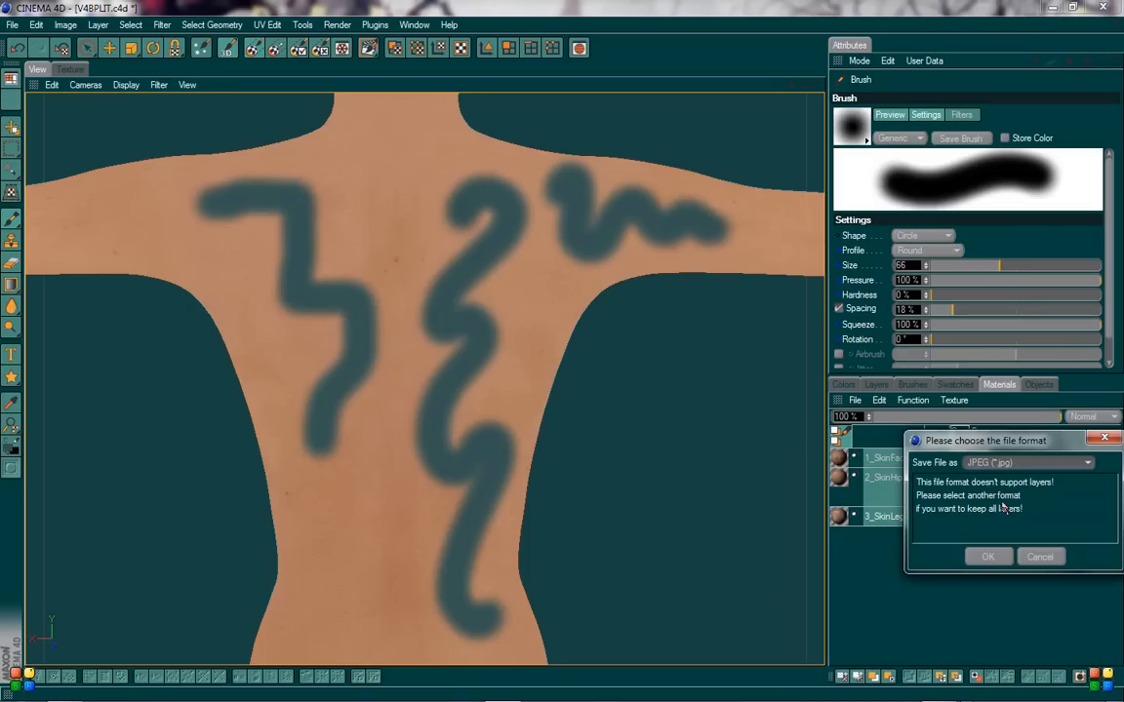
pyautogui.click(991, 464)
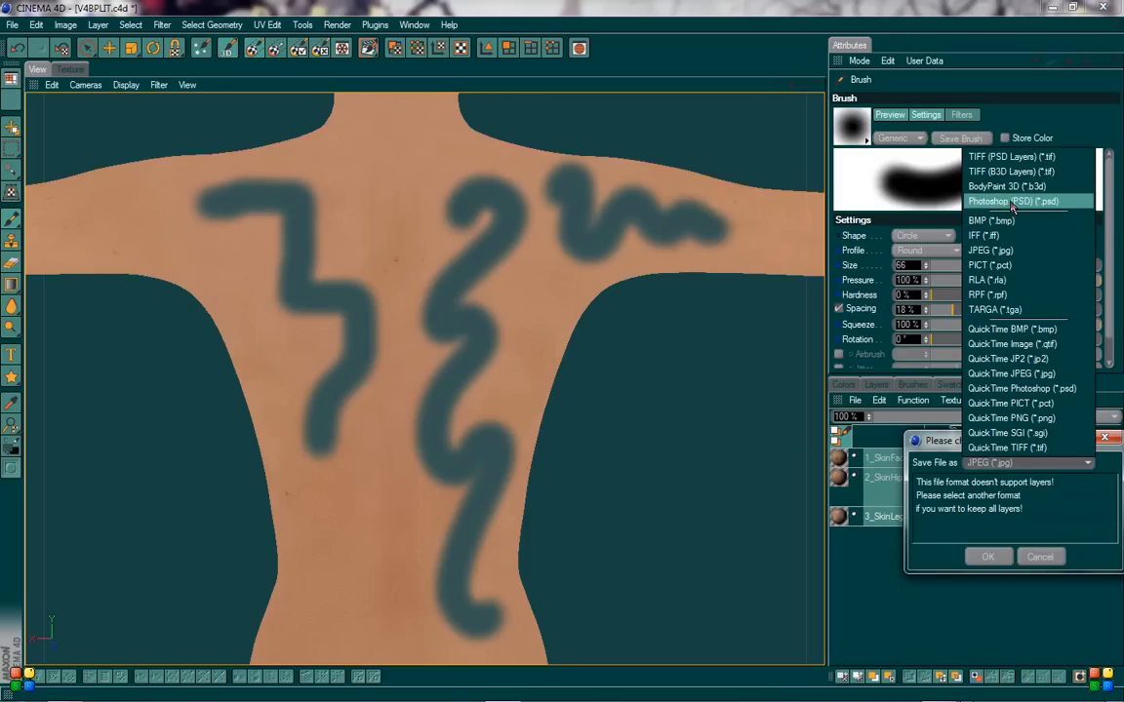
pyautogui.click(961, 201)
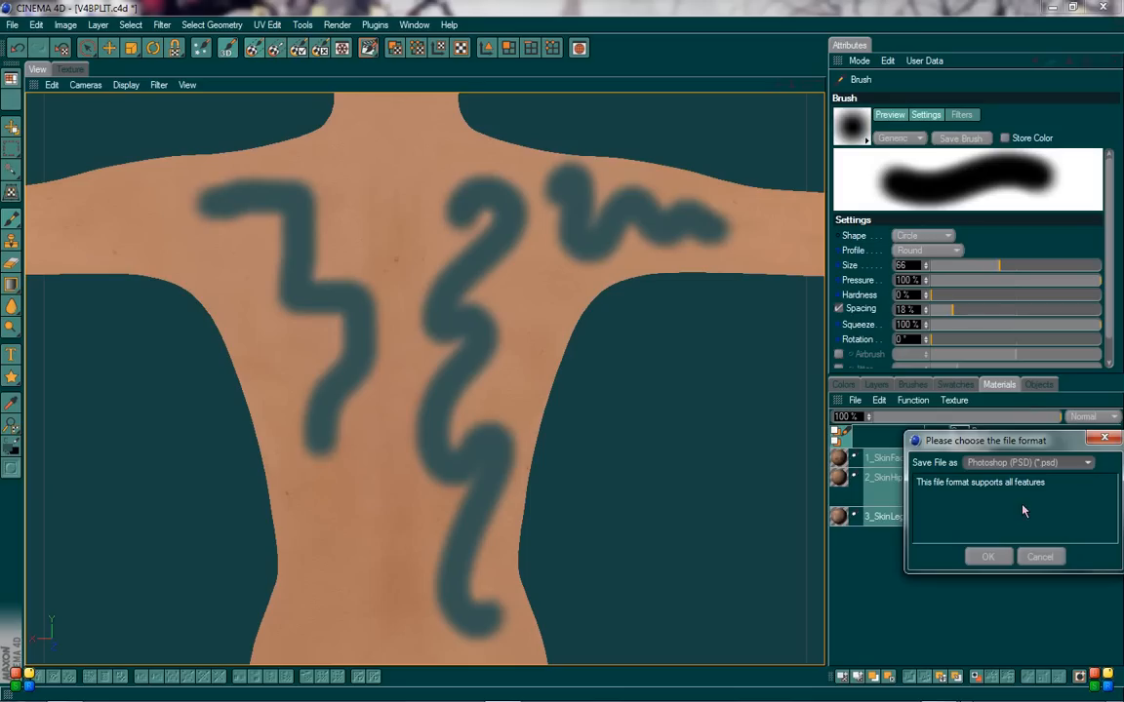
pyautogui.click(989, 557)
pyautogui.click(611, 242)
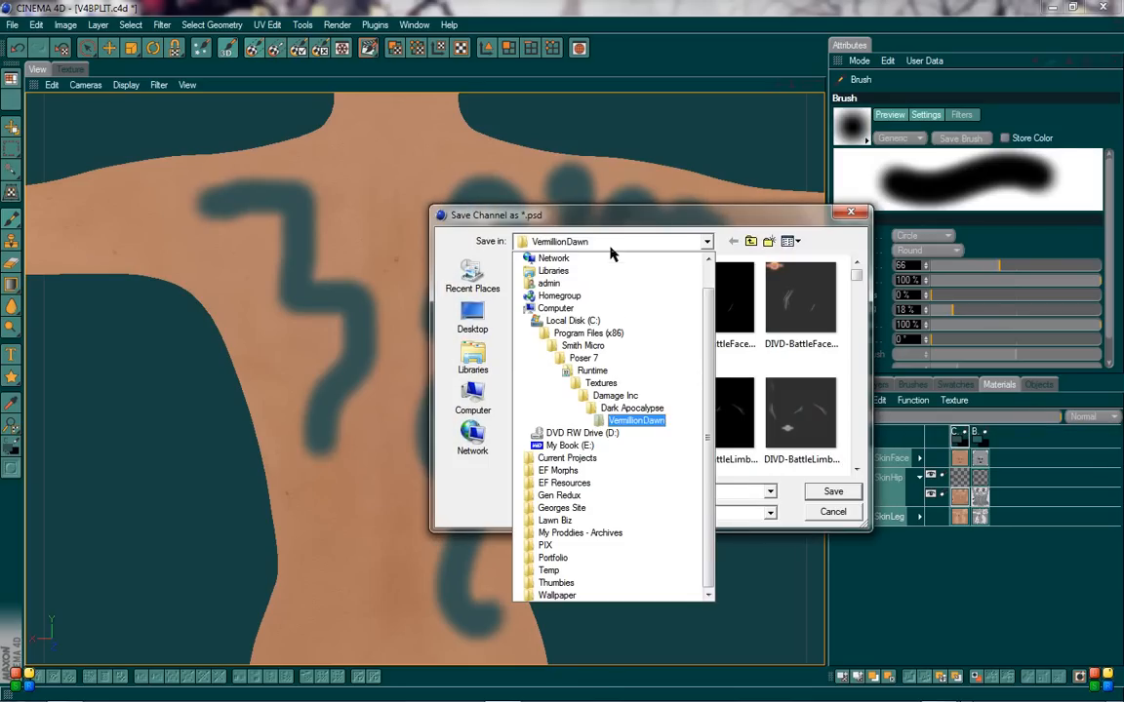
pyautogui.scroll(1, 602, 283)
pyautogui.click(568, 271)
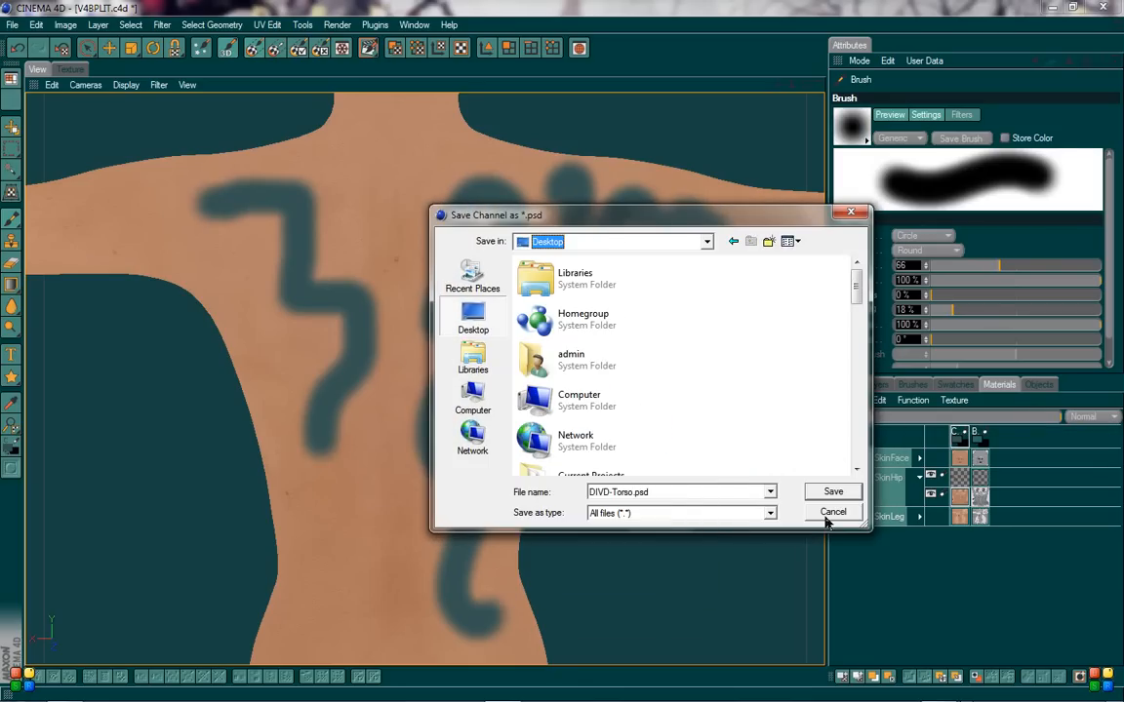
pyautogui.click(828, 492)
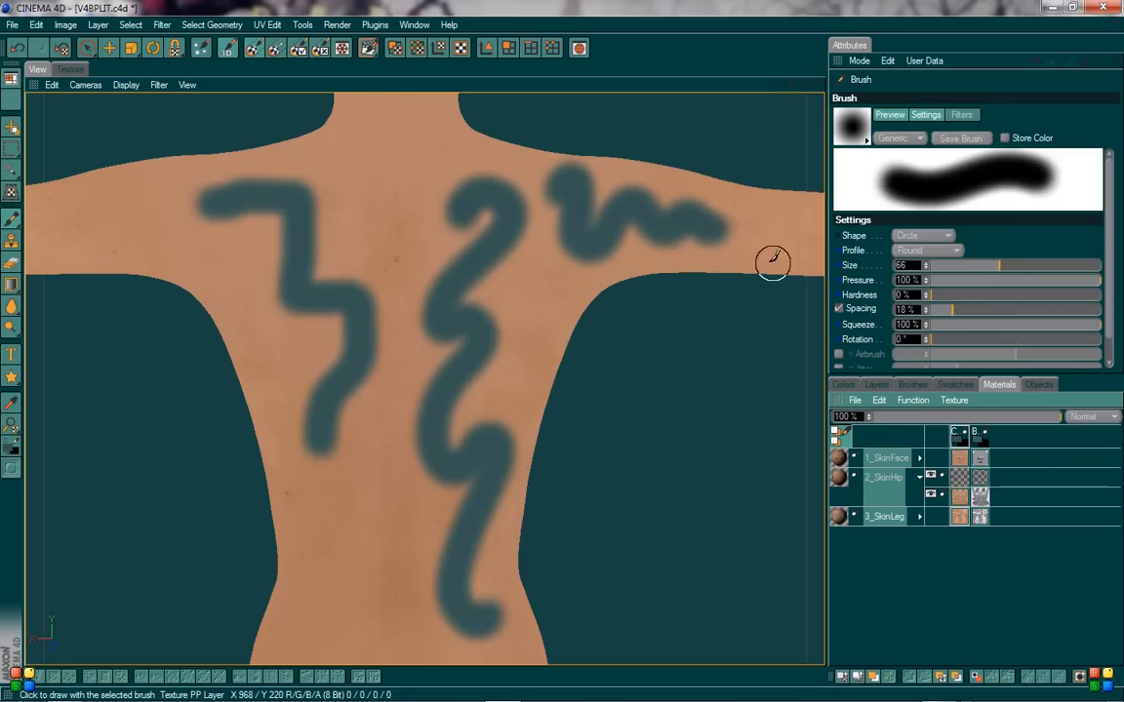
# - Hide the upper 2_SkinHip layer, collapse and expand the material's layer list, and show the layer again
pyautogui.click(927, 476)
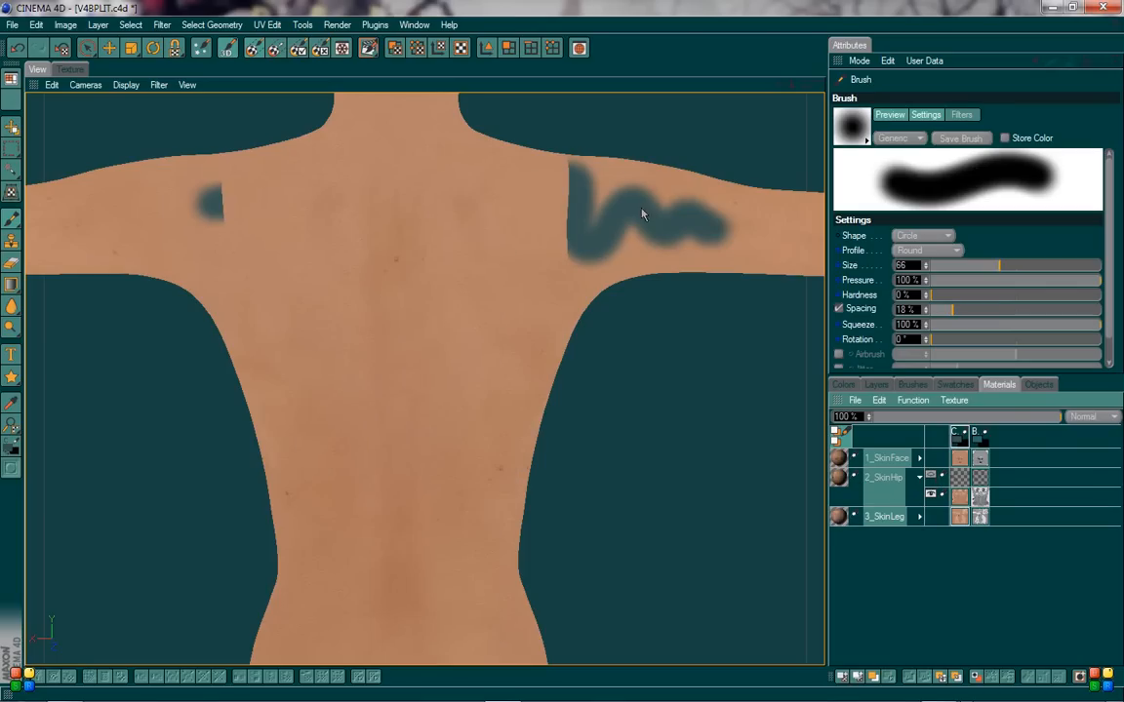
pyautogui.click(919, 478)
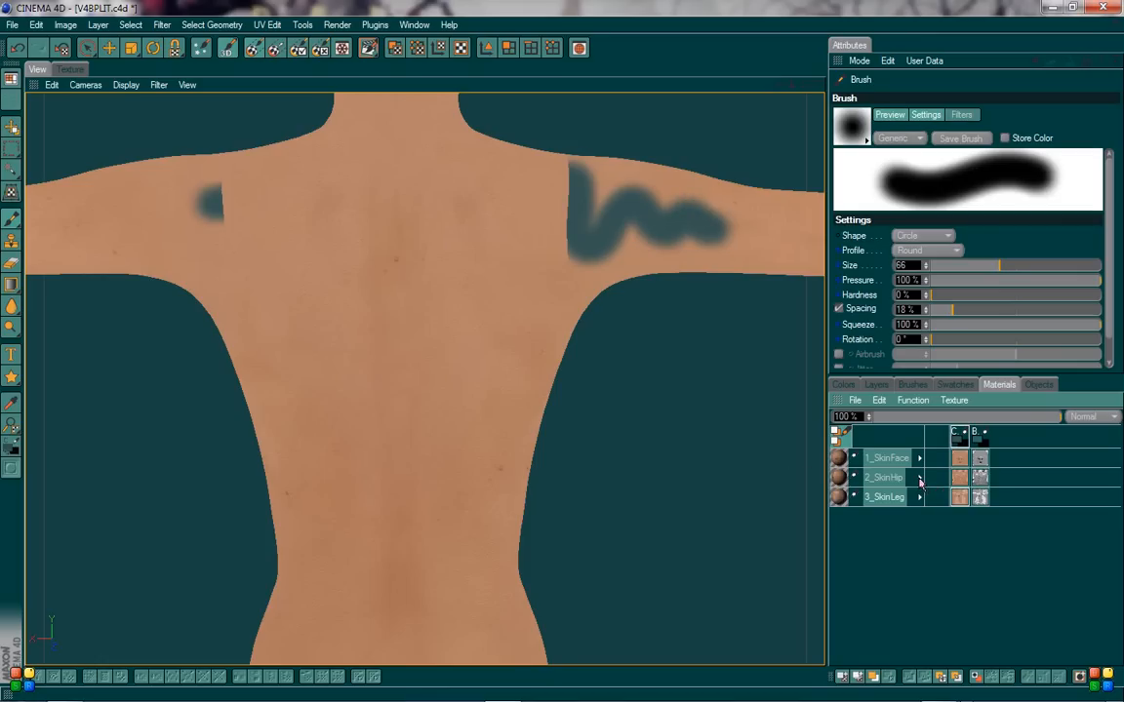
pyautogui.click(918, 478)
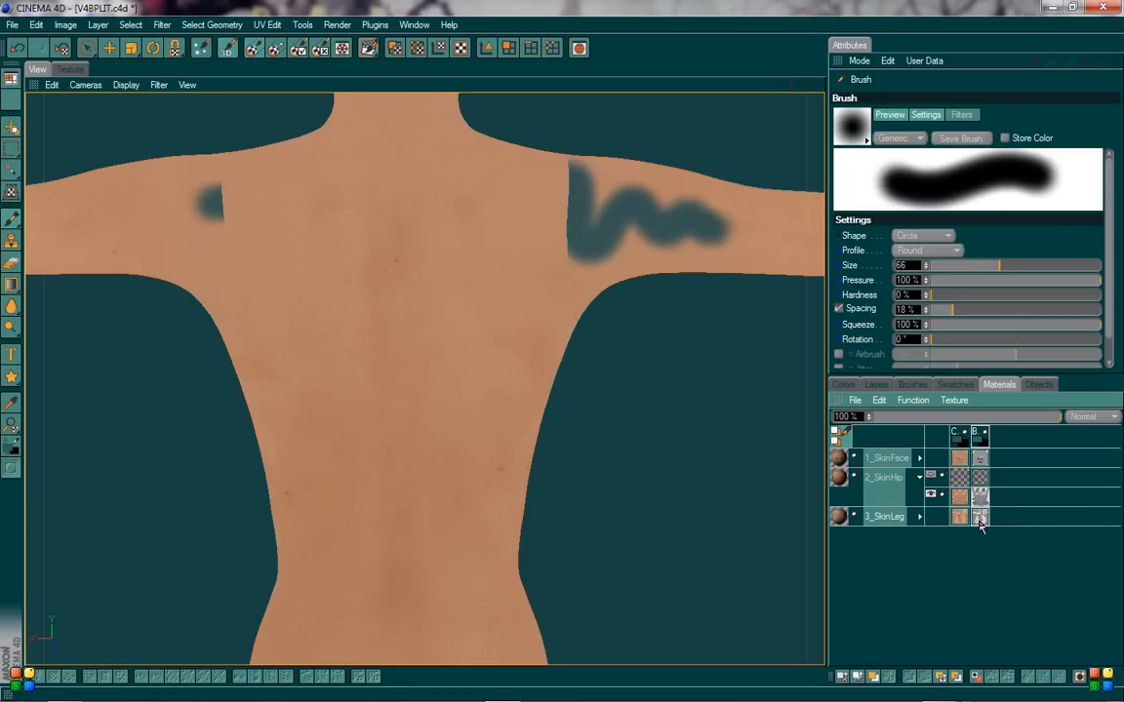
pyautogui.click(930, 477)
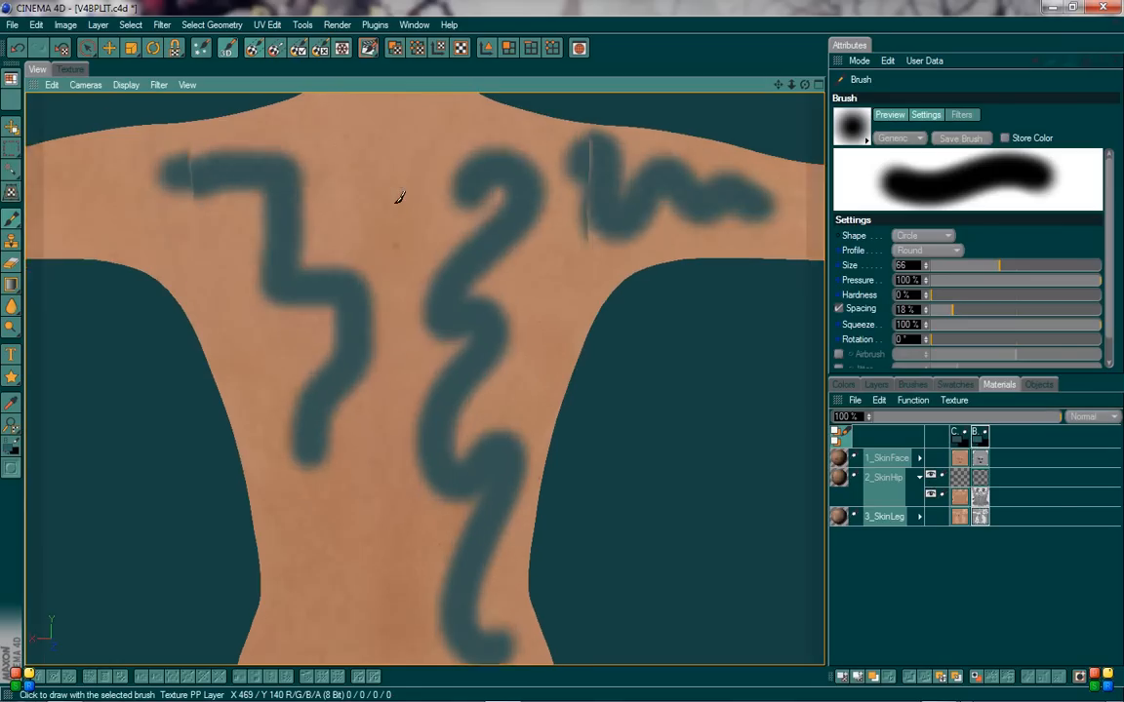
# - Turn off projection painting and set the brush size to 197
pyautogui.scroll(1, 395, 203)
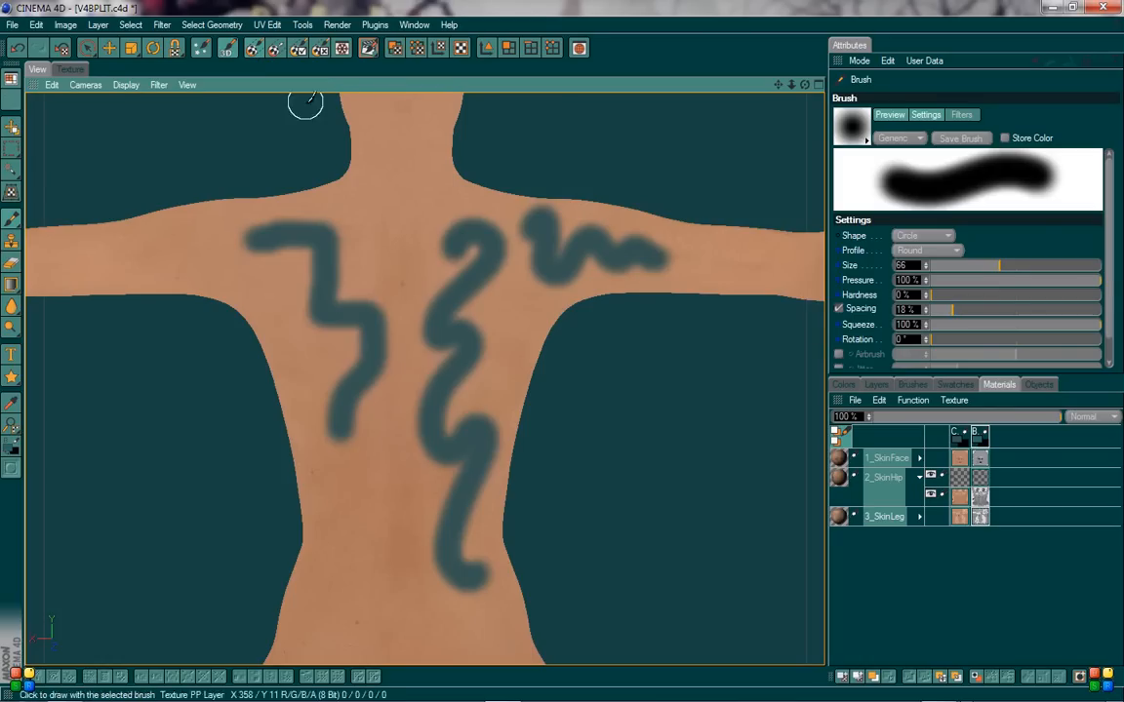
pyautogui.click(253, 49)
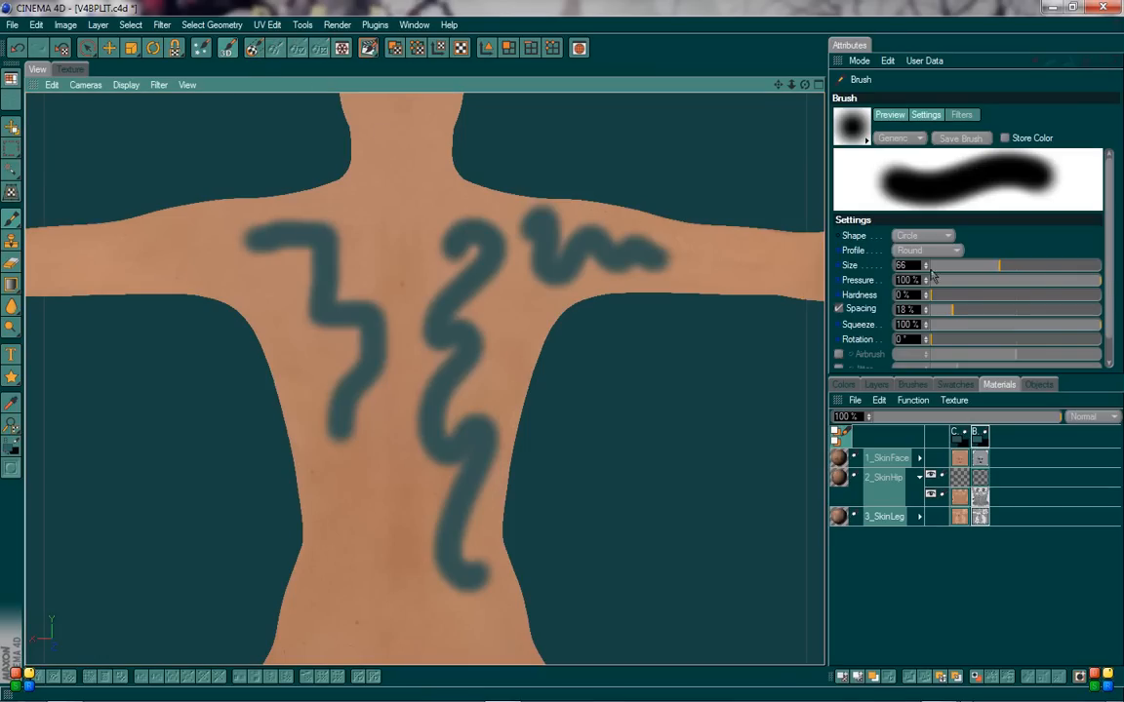
pyautogui.moveTo(930, 273); pyautogui.dragTo(934, 241)
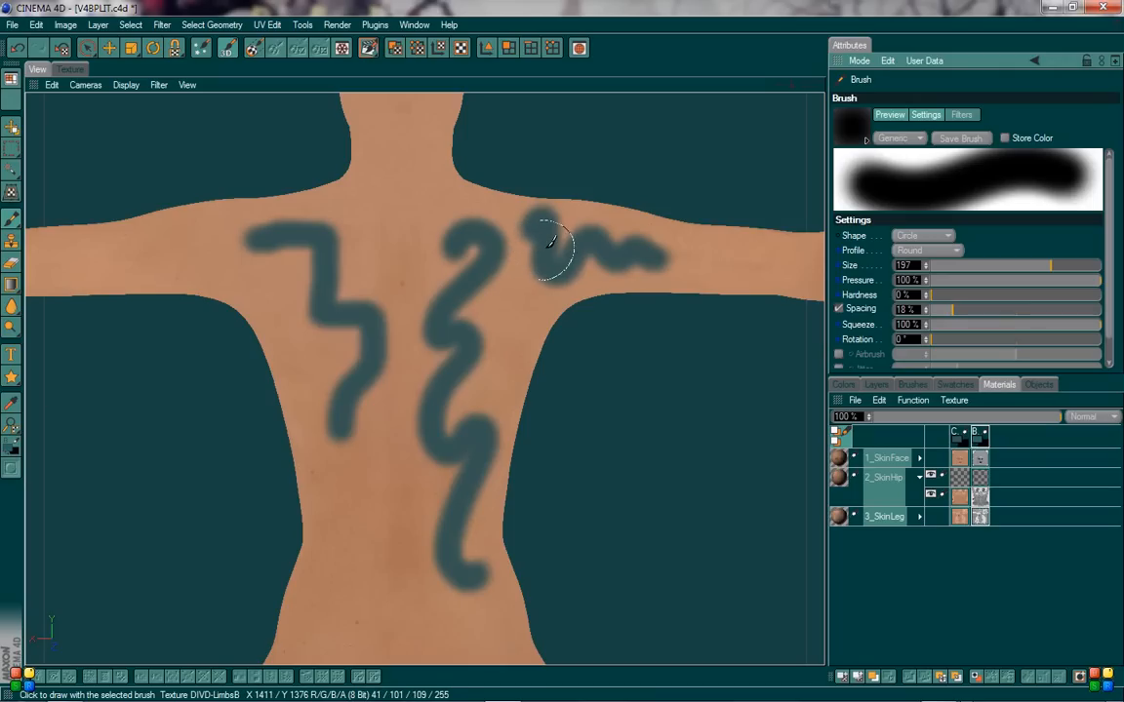
# - Try broad brush strokes across the shoulders and down the back without projection painting, and undo them
pyautogui.moveTo(419, 207)
pyautogui.mouseDown()
pyautogui.moveTo(73, 231)
pyautogui.moveTo(585, 222)
pyautogui.moveTo(491, 229)
pyautogui.moveTo(459, 201)
pyautogui.moveTo(330, 321)
pyautogui.moveTo(338, 369)
pyautogui.moveTo(409, 313)
pyautogui.moveTo(341, 278)
pyautogui.moveTo(414, 326)
pyautogui.moveTo(386, 457)
pyautogui.moveTo(488, 610)
pyautogui.moveTo(344, 644)
pyautogui.moveTo(400, 595)
pyautogui.moveTo(454, 458)
pyautogui.moveTo(382, 526)
pyautogui.moveTo(414, 427)
pyautogui.moveTo(382, 321)
pyautogui.mouseUp()
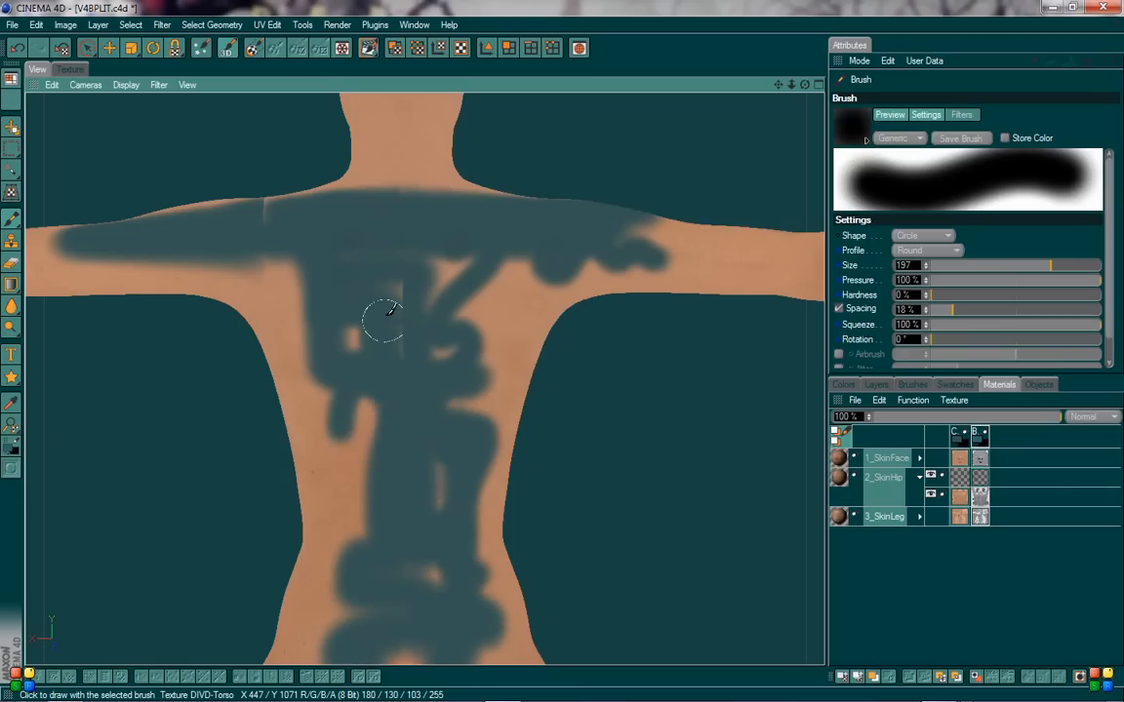
pyautogui.moveTo(394, 403)
pyautogui.mouseDown()
pyautogui.moveTo(565, 251)
pyautogui.moveTo(672, 225)
pyautogui.mouseUp()
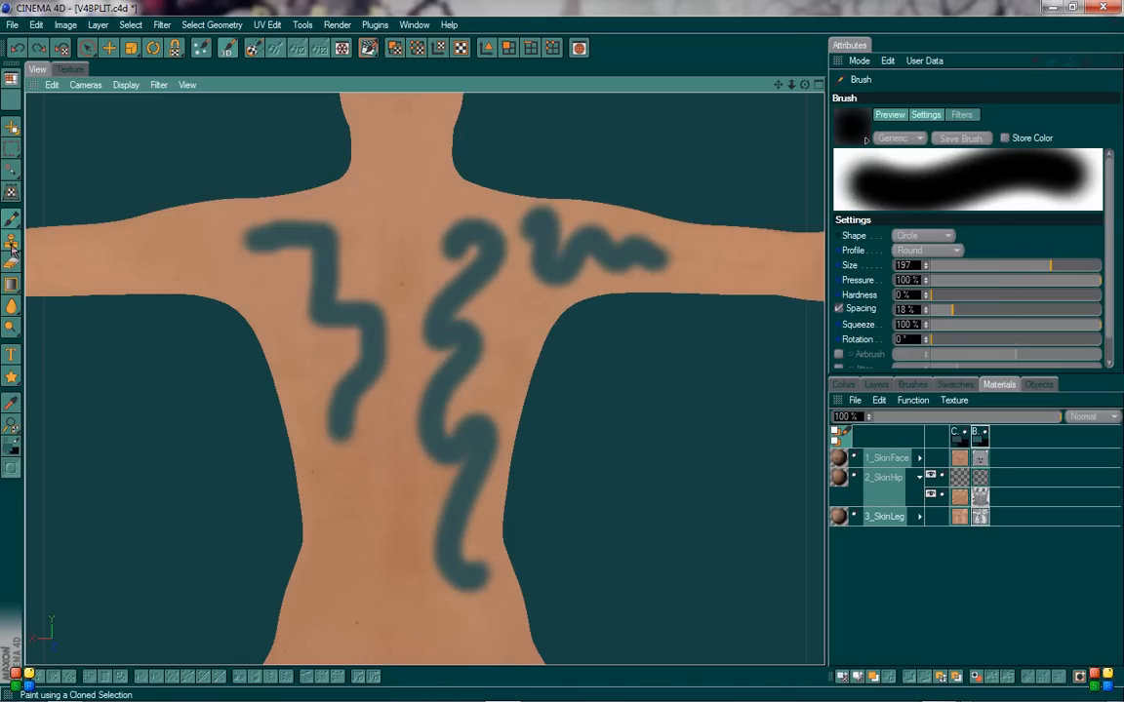
# - Try the Clone Tool on the skin along the spine with projection painting off, and undo the strokes
pyautogui.click(12, 246)
pyautogui.click(401, 283)
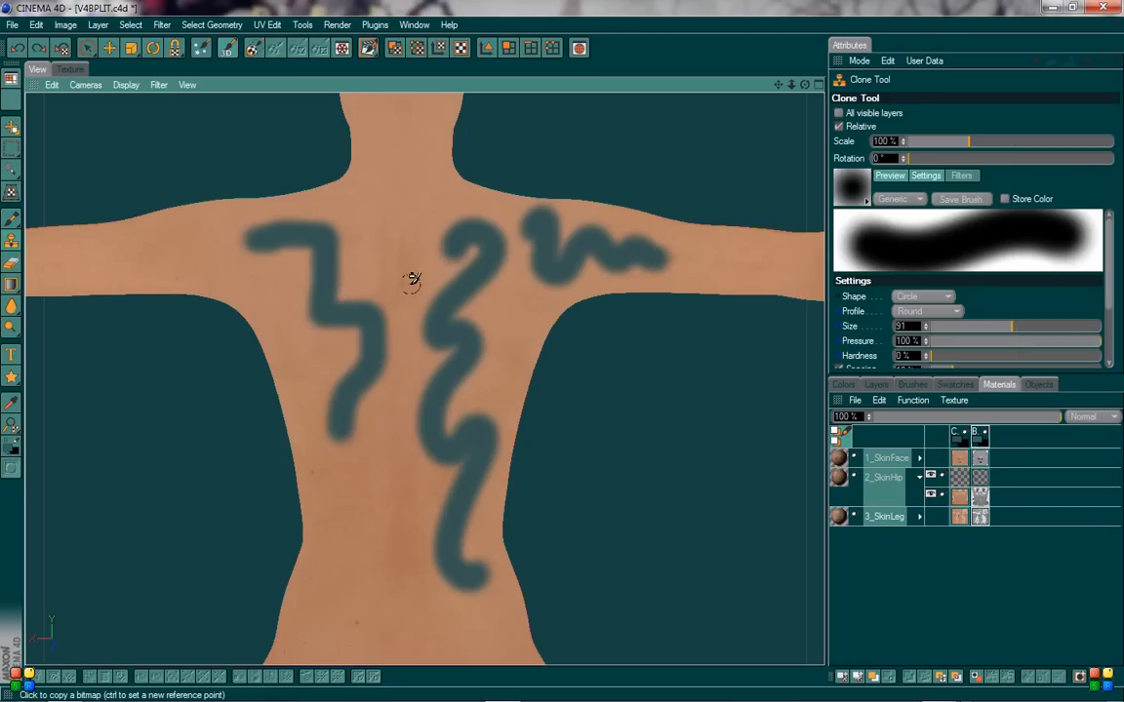
pyautogui.moveTo(402, 319)
pyautogui.mouseDown()
pyautogui.moveTo(366, 350)
pyautogui.moveTo(416, 418)
pyautogui.moveTo(430, 567)
pyautogui.moveTo(407, 615)
pyautogui.moveTo(395, 592)
pyautogui.moveTo(428, 573)
pyautogui.moveTo(395, 301)
pyautogui.mouseUp()
pyautogui.hotkey('ctrl', 'z')
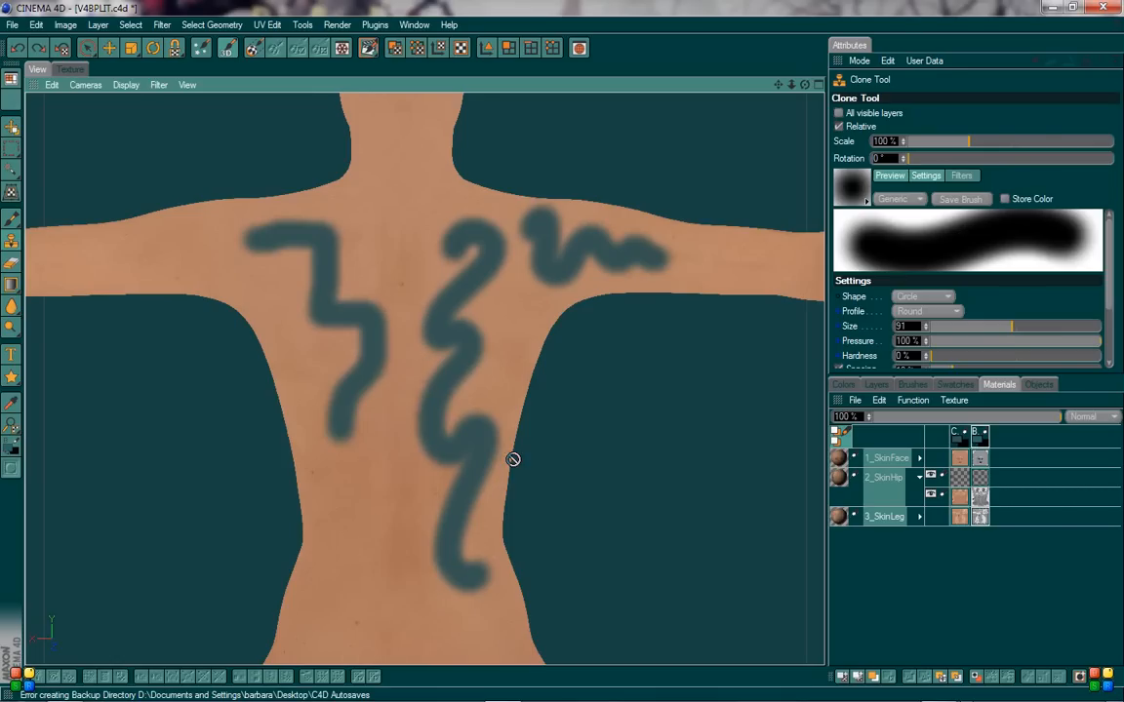
pyautogui.click(411, 289)
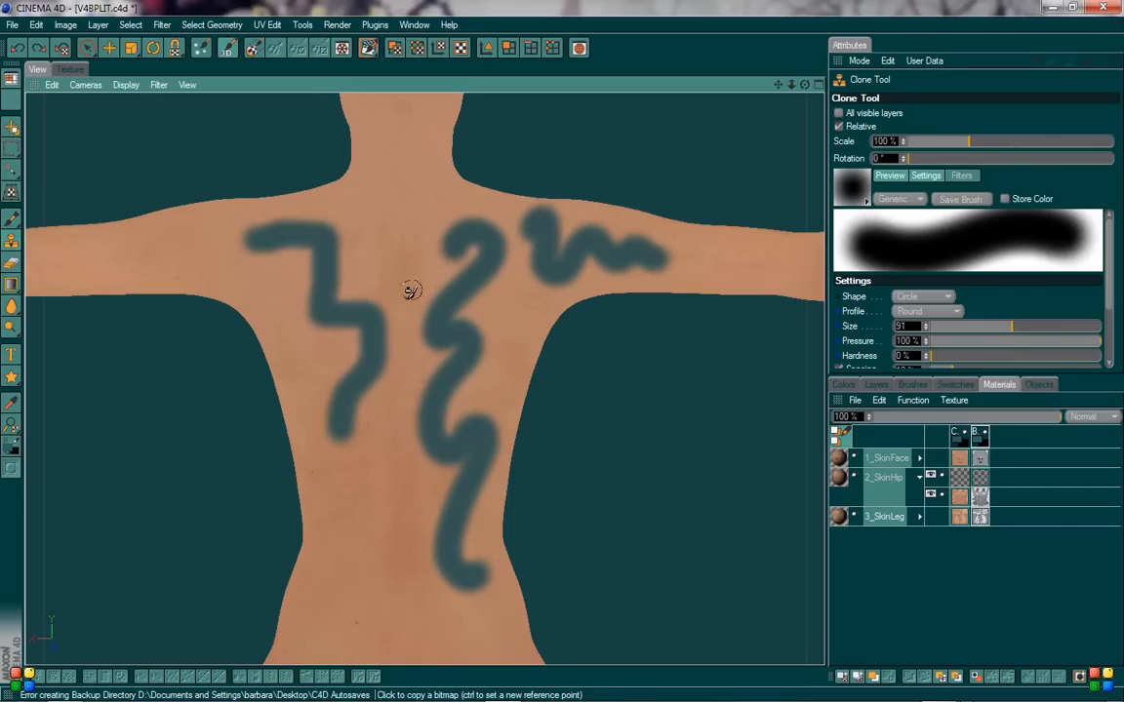
pyautogui.moveTo(430, 312)
pyautogui.mouseDown()
pyautogui.moveTo(381, 522)
pyautogui.moveTo(426, 595)
pyautogui.mouseUp()
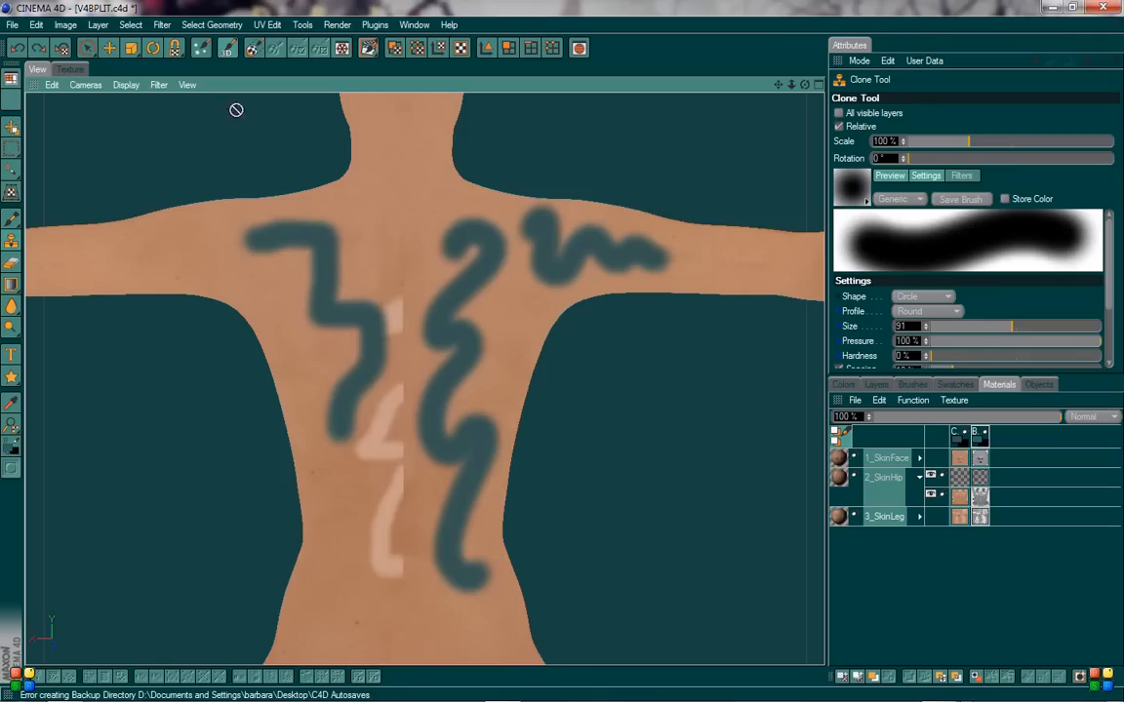
pyautogui.hotkey('ctrl', 'z')
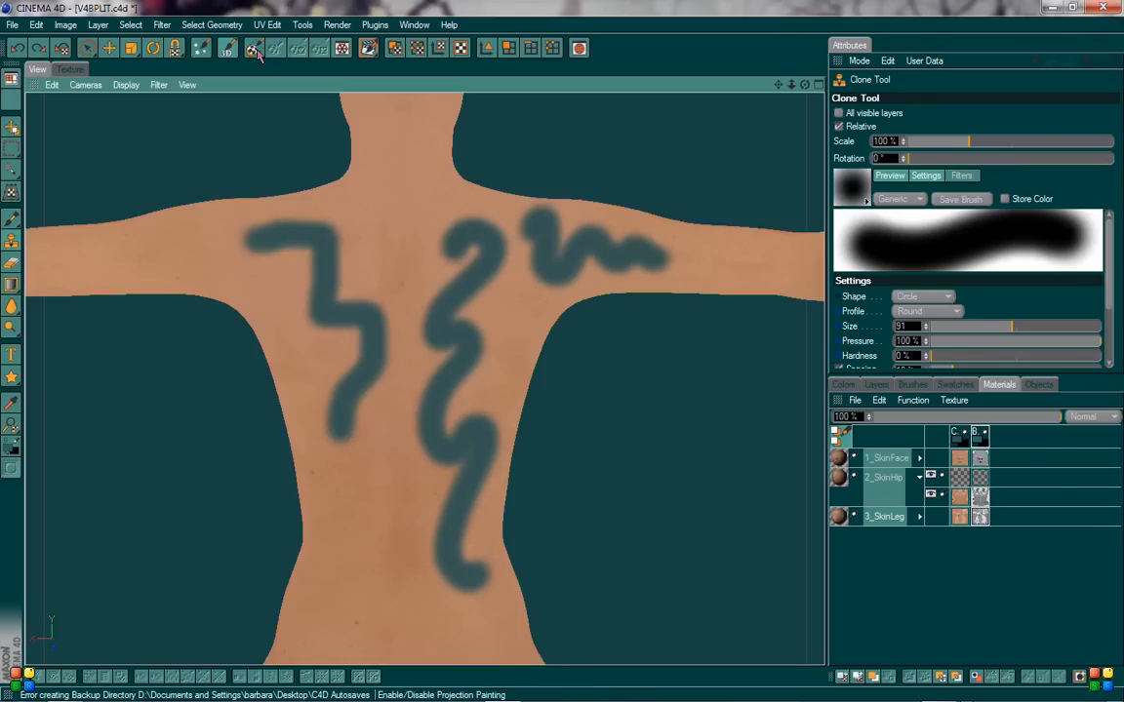
# - Turn on projection painting, try a clone stroke down the middle of the back, and undo it
pyautogui.click(255, 49)
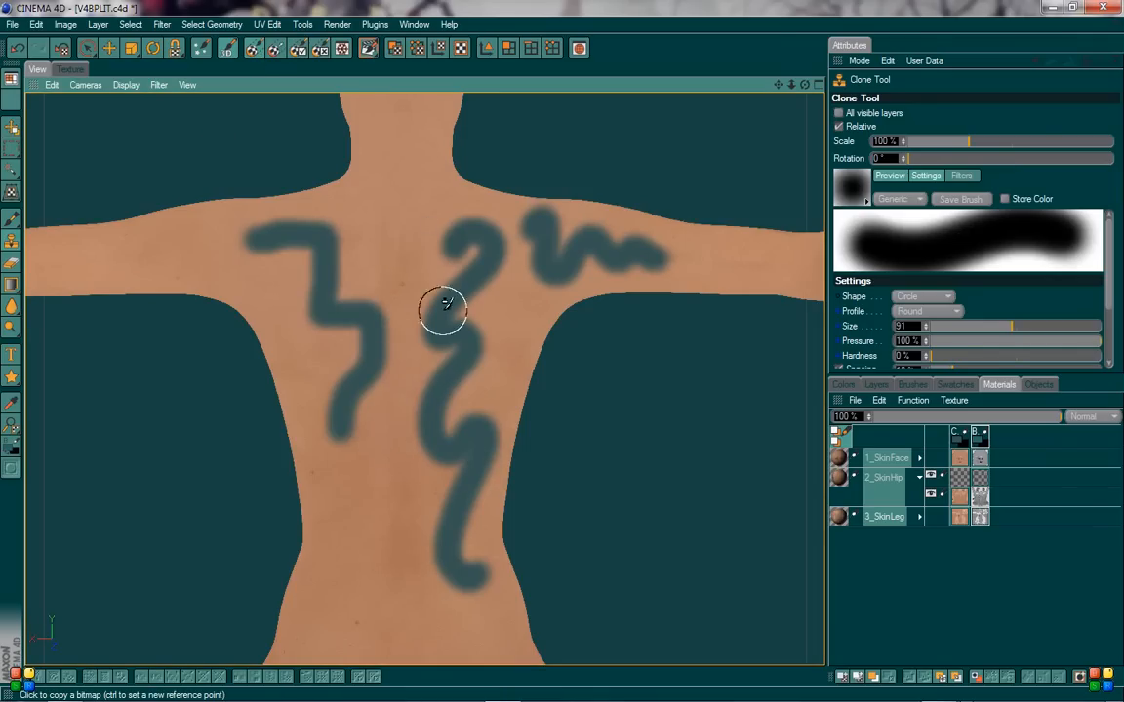
pyautogui.moveTo(417, 251)
pyautogui.mouseDown()
pyautogui.moveTo(379, 255)
pyautogui.moveTo(417, 277)
pyautogui.moveTo(328, 328)
pyautogui.moveTo(382, 359)
pyautogui.moveTo(339, 439)
pyautogui.moveTo(459, 444)
pyautogui.moveTo(372, 571)
pyautogui.moveTo(386, 527)
pyautogui.mouseUp()
pyautogui.hotkey('ctrl', 'z')
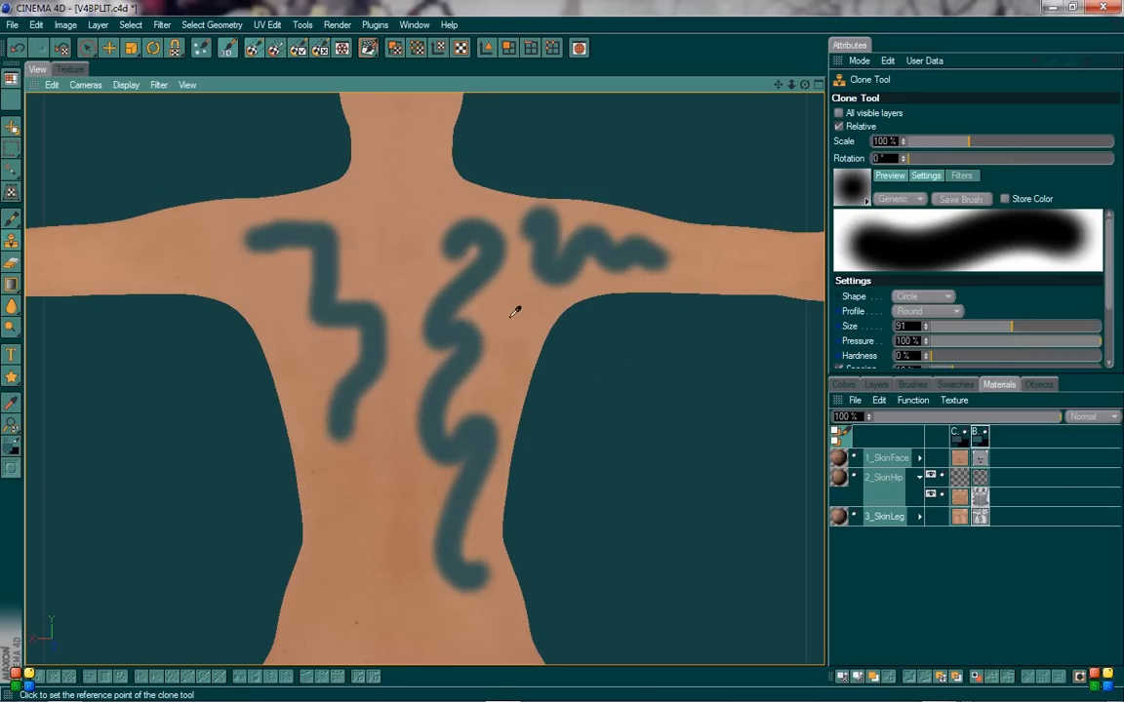
# - Try cloning skin from the upper arm over the painted squiggle on the adjacent shoulder, and undo the stroke
pyautogui.keyDown('ctrl'); pyautogui.click(683, 231); pyautogui.keyUp('ctrl')
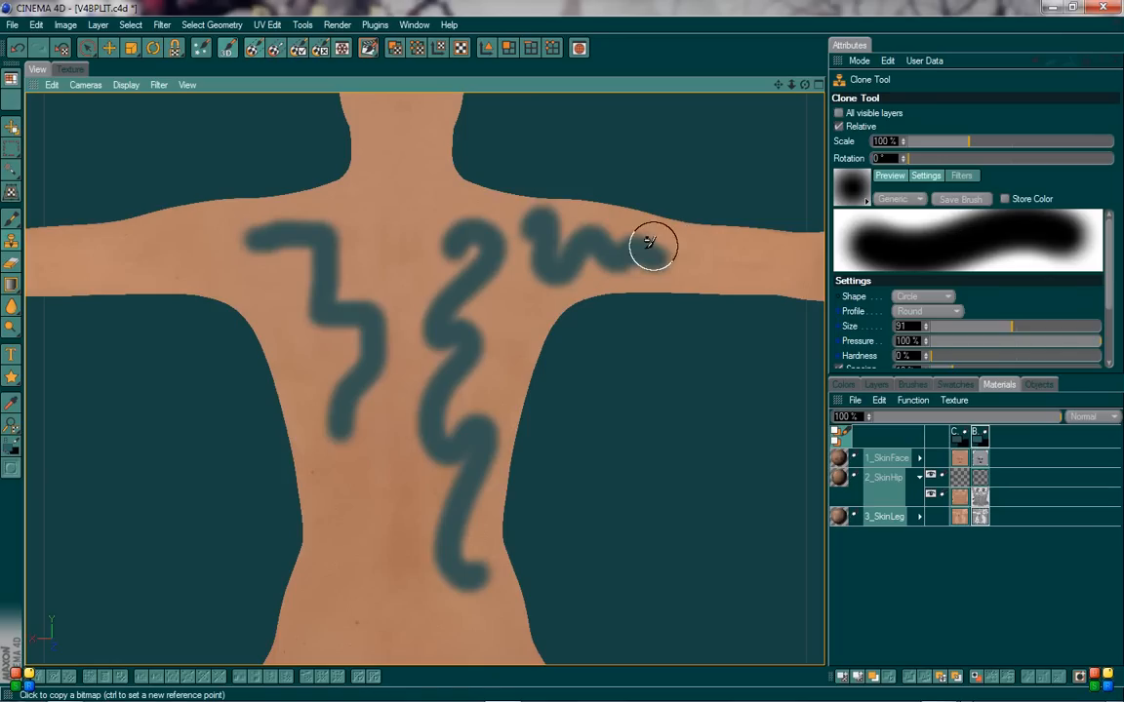
pyautogui.moveTo(652, 243)
pyautogui.mouseDown()
pyautogui.moveTo(647, 253)
pyautogui.moveTo(542, 245)
pyautogui.mouseUp()
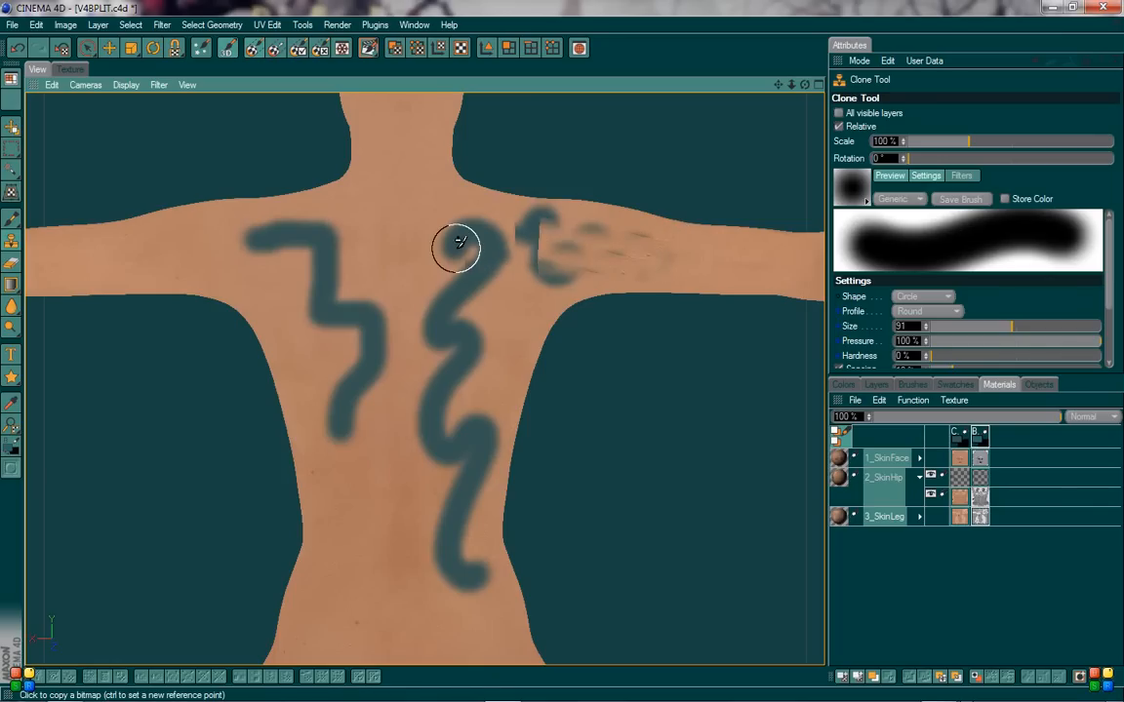
pyautogui.hotkey('ctrl', 'z')
# - Try cloning skin from the base of the neck over the long painted squiggle down the back, and undo it
pyautogui.keyDown('ctrl'); pyautogui.click(368, 199); pyautogui.keyUp('ctrl')
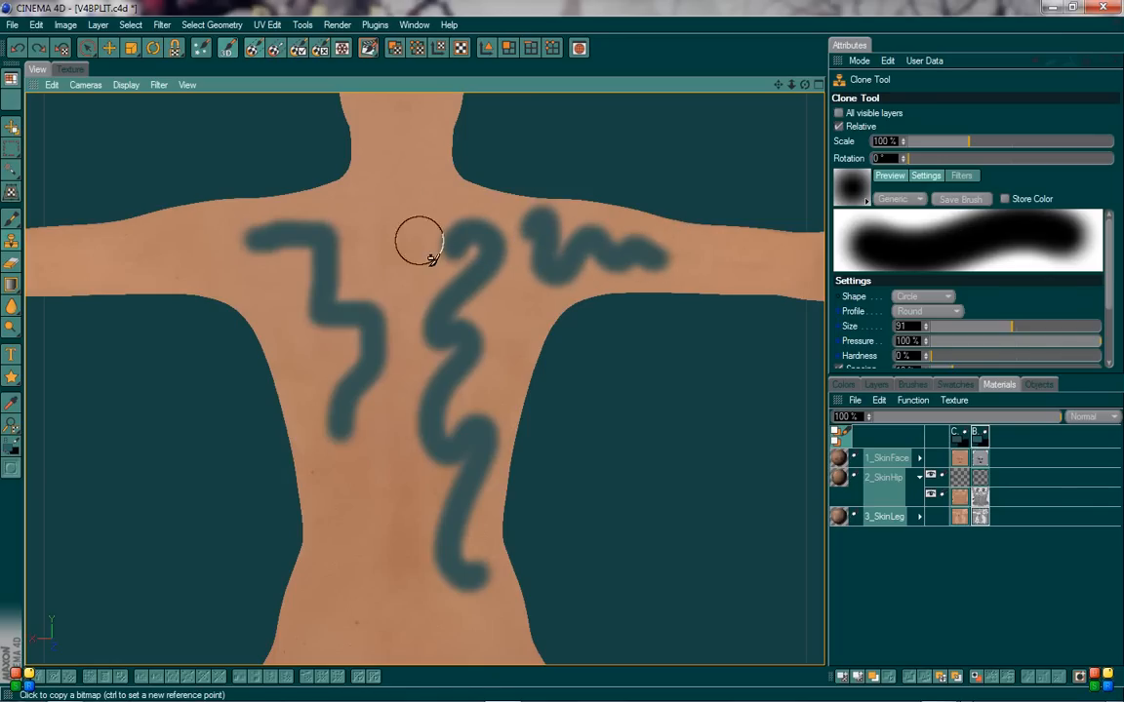
pyautogui.moveTo(469, 250)
pyautogui.mouseDown()
pyautogui.moveTo(380, 353)
pyautogui.moveTo(459, 375)
pyautogui.moveTo(424, 453)
pyautogui.moveTo(430, 551)
pyautogui.moveTo(479, 592)
pyautogui.mouseUp()
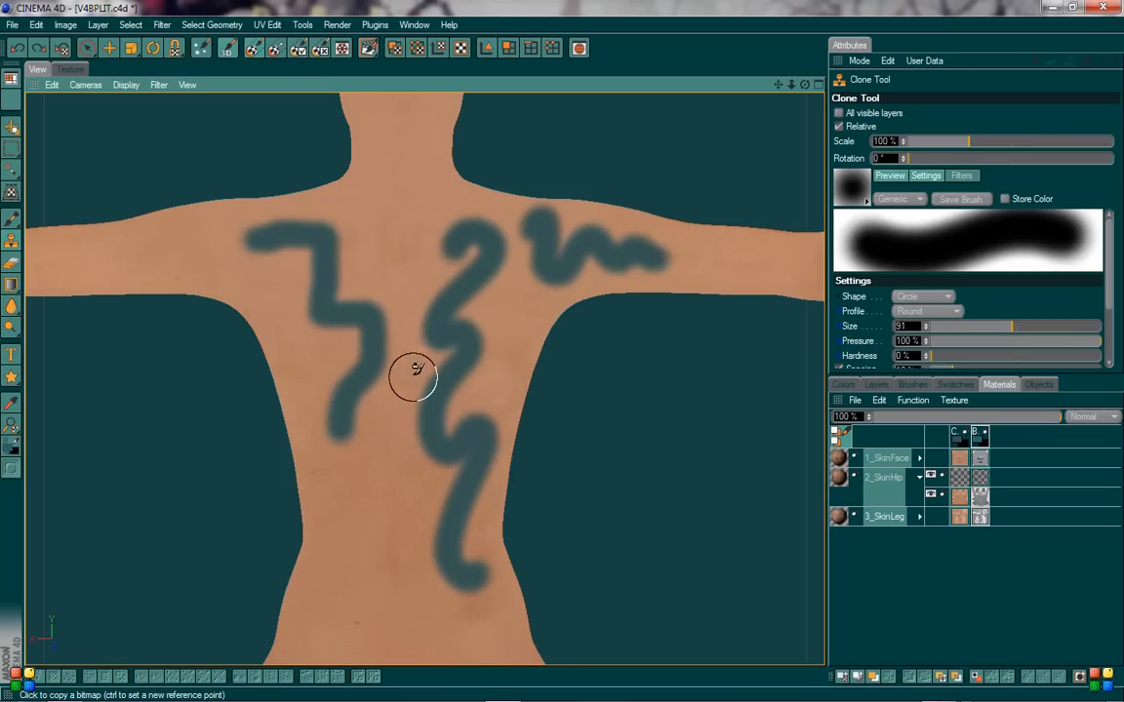
pyautogui.click(778, 220)
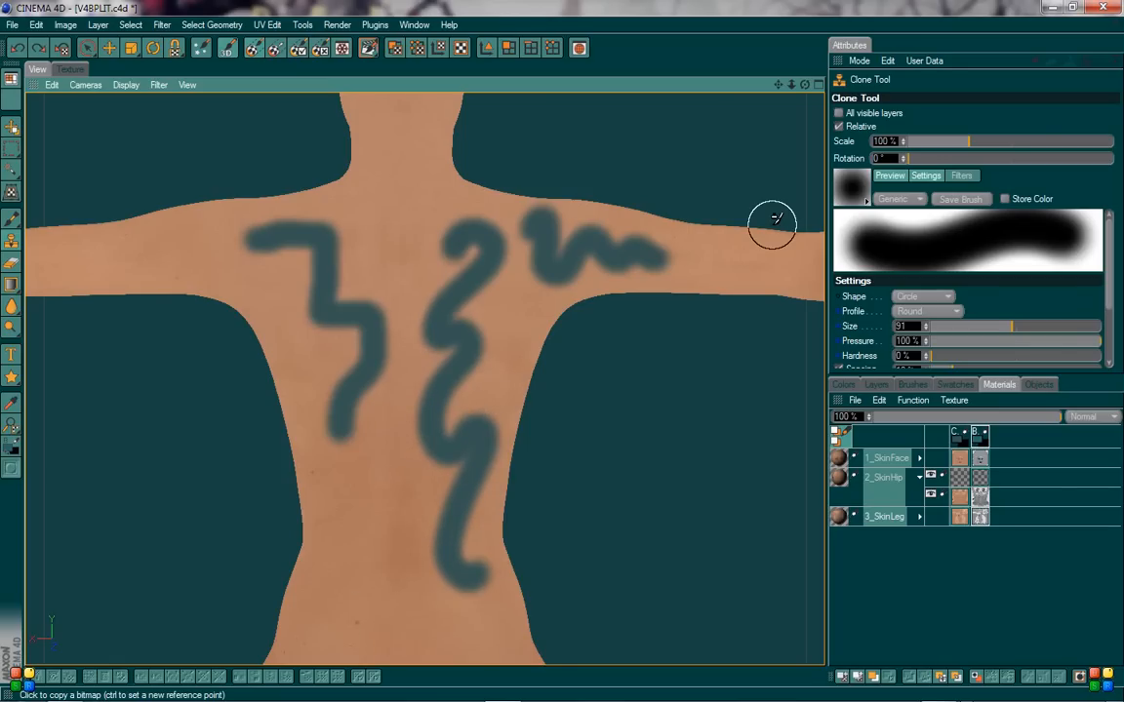
pyautogui.scroll(1, 700, 226)
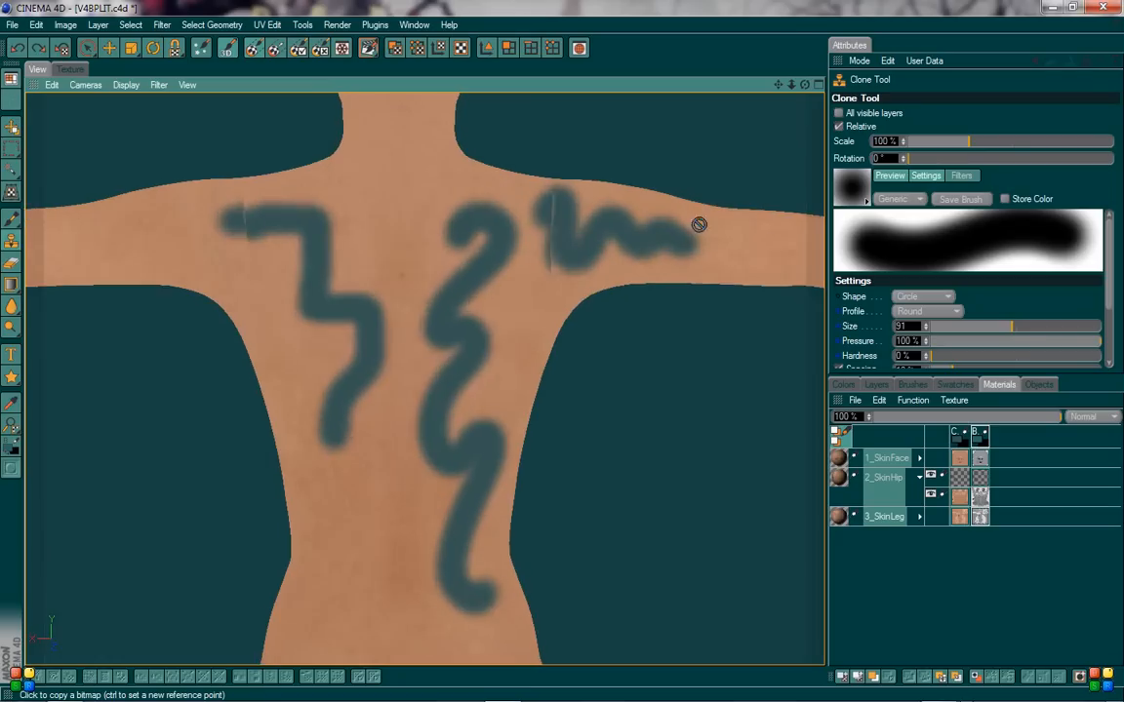
pyautogui.scroll(-2, 700, 225)
pyautogui.scroll(-1, 699, 229)
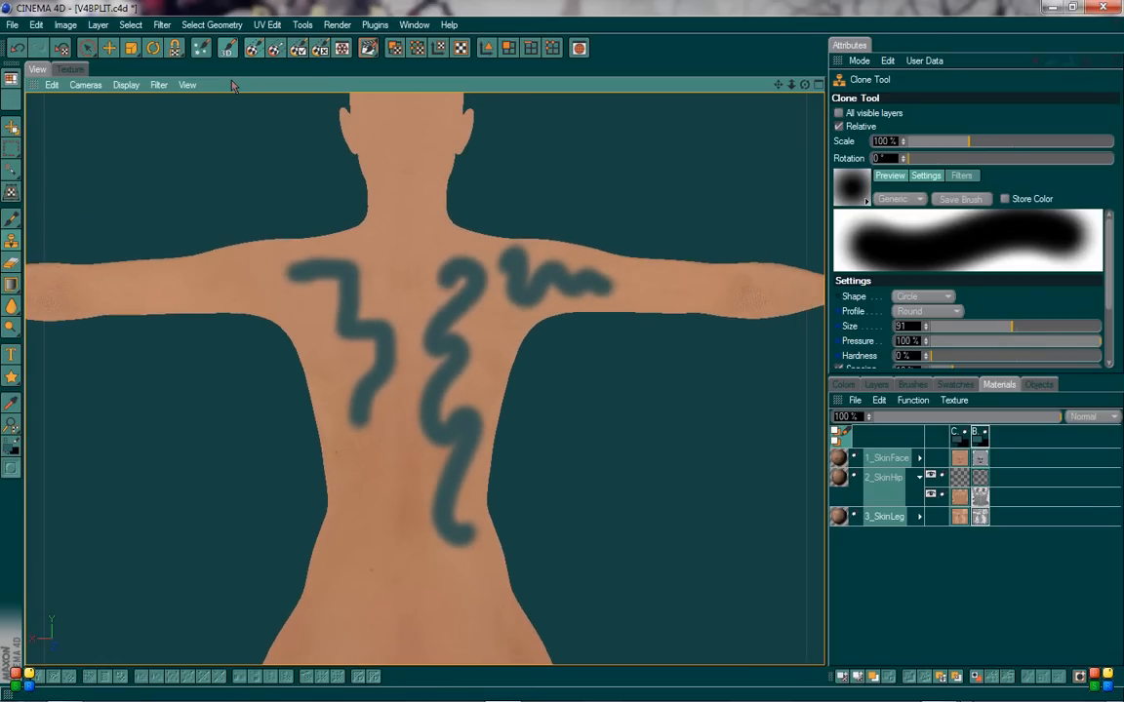
pyautogui.click(162, 25)
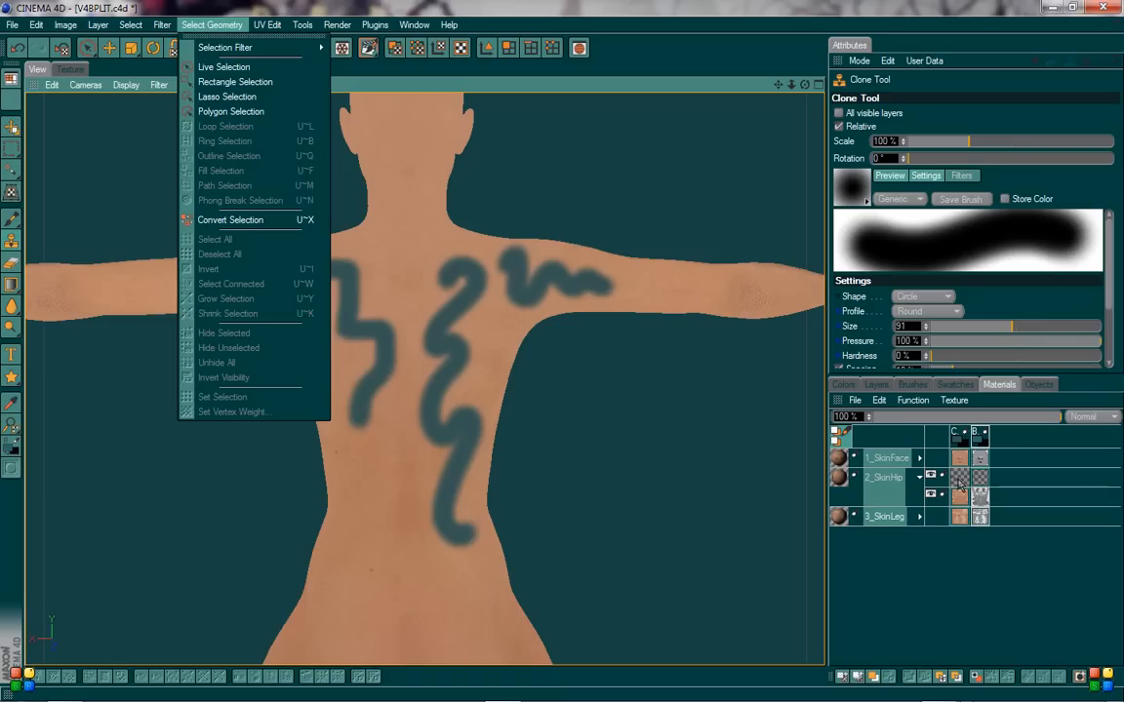
pyautogui.click(161, 26)
pyautogui.click(160, 26)
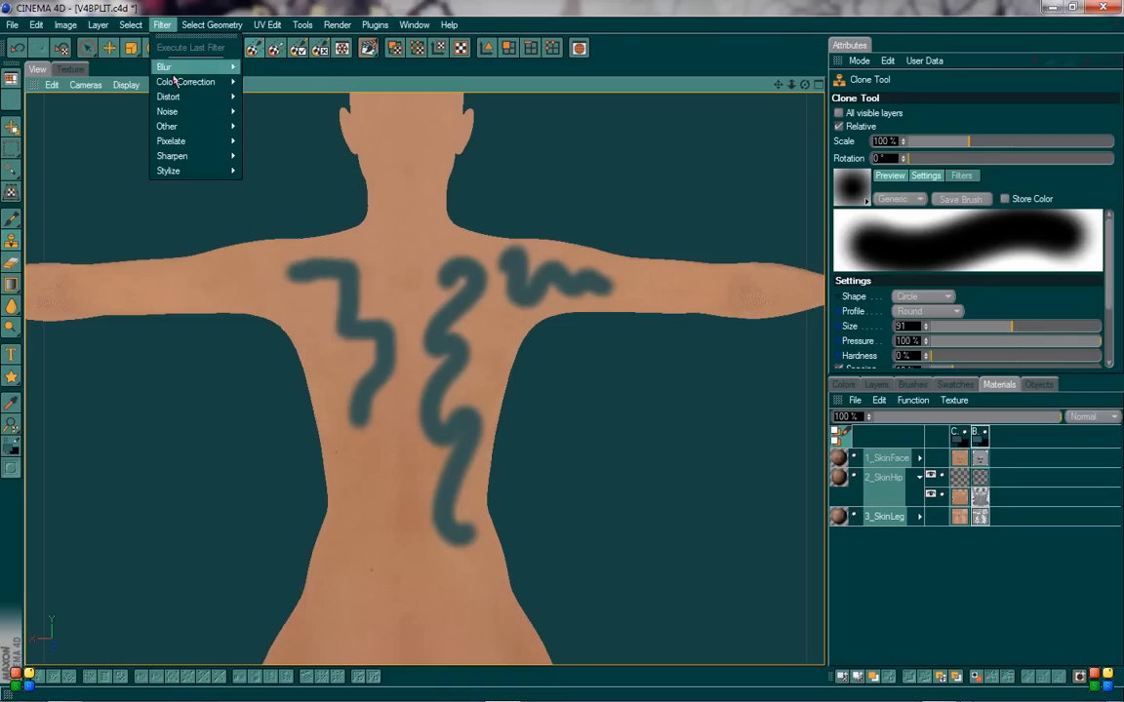
pyautogui.moveTo(179, 86)
pyautogui.moveTo(223, 142)
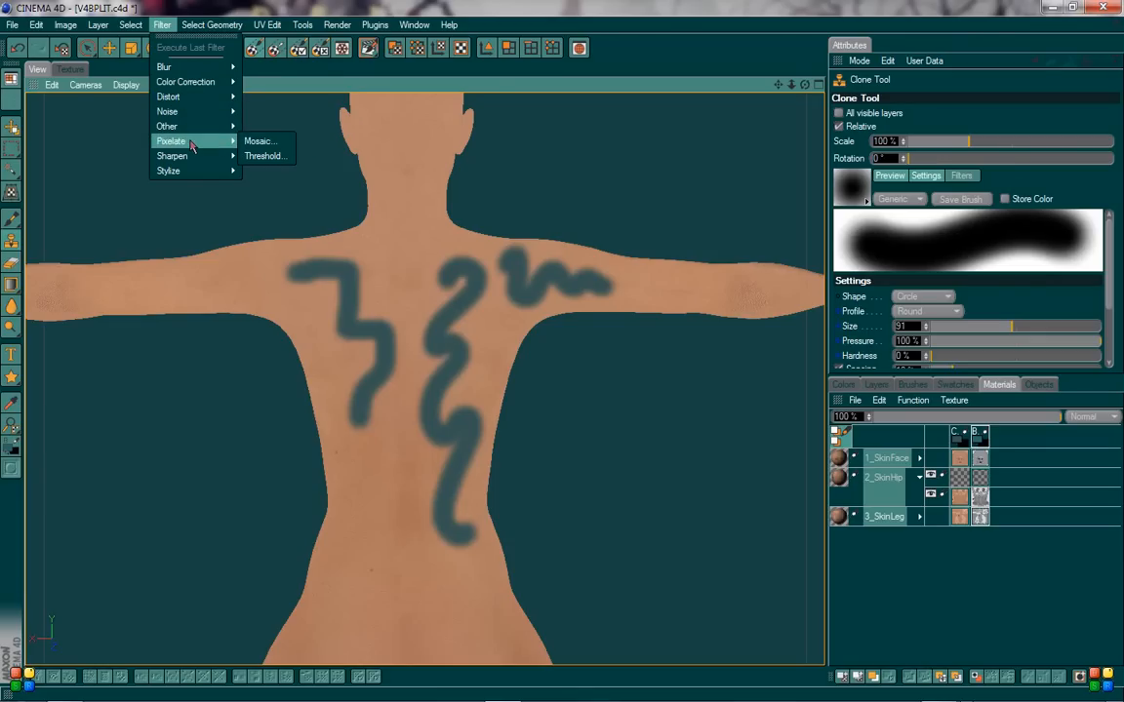
pyautogui.click(276, 146)
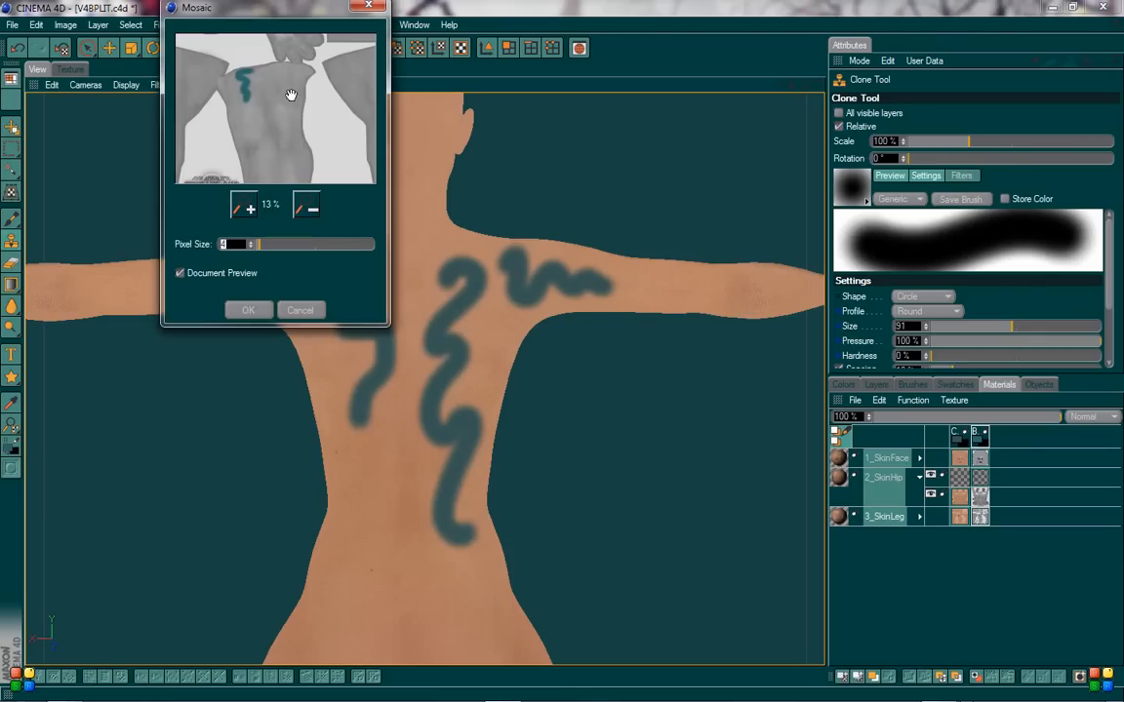
pyautogui.moveTo(353, 219); pyautogui.dragTo(352, 241)
pyautogui.moveTo(321, 106); pyautogui.dragTo(184, 82)
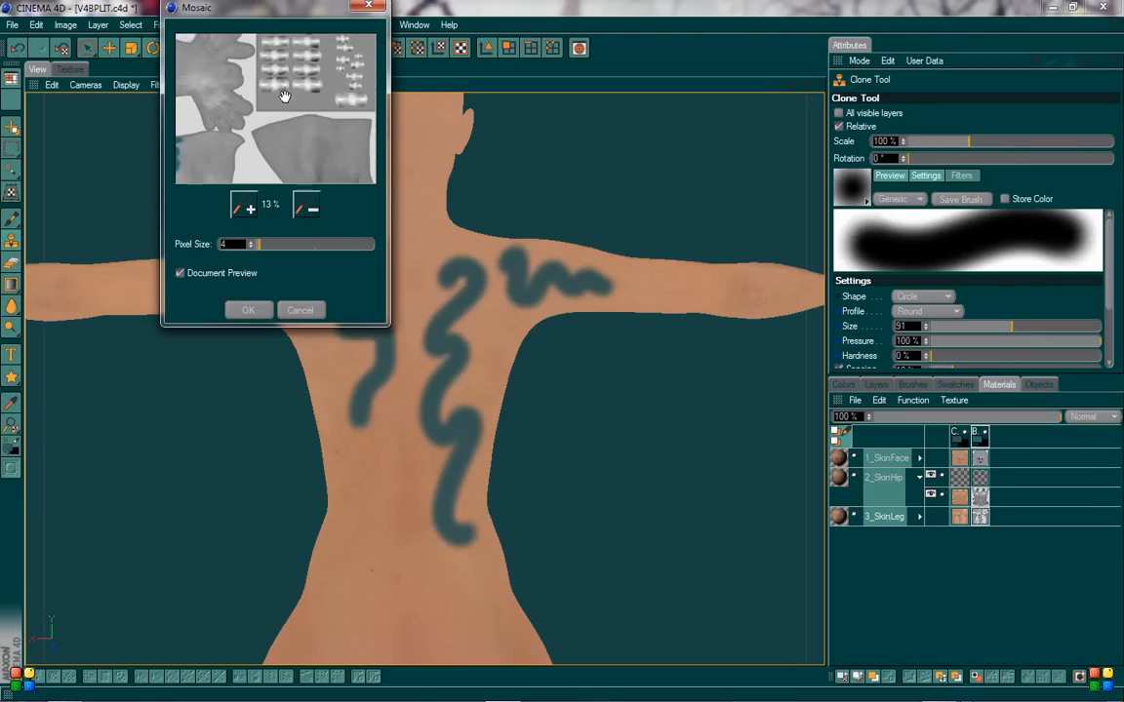
pyautogui.click(377, 9)
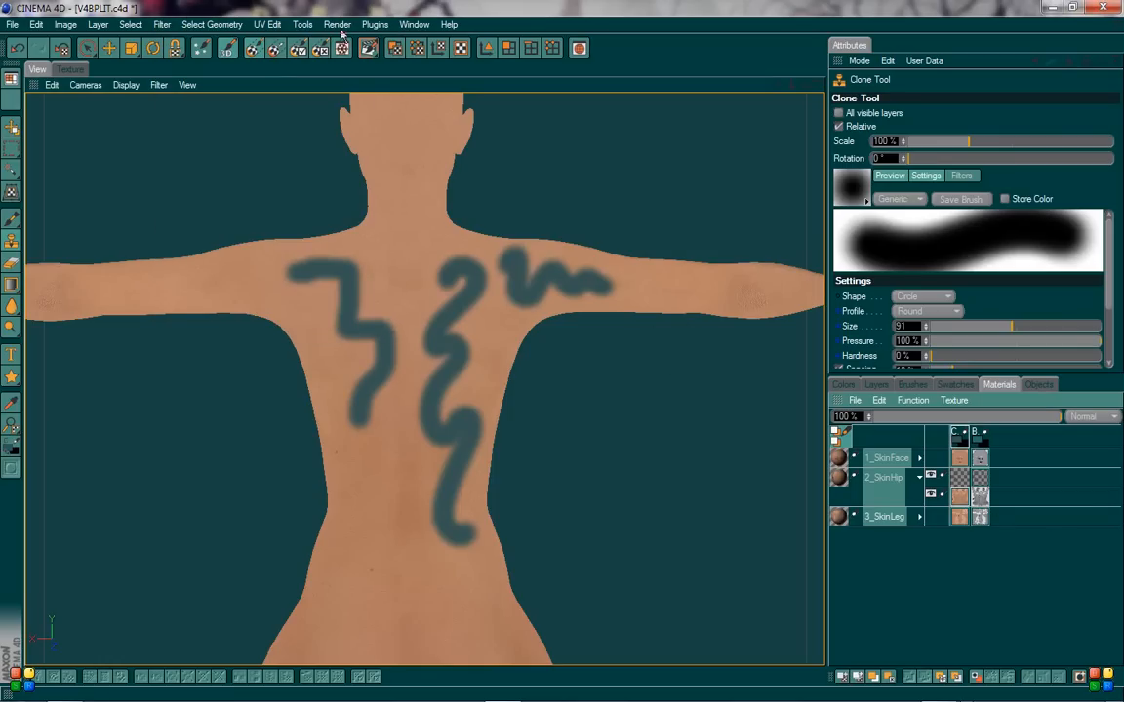
# - Try the Mosaic filter with a pixel size of 69 on the lower 2_SkinHip color layer and inspect the back
pyautogui.click(162, 24)
pyautogui.moveTo(119, 26)
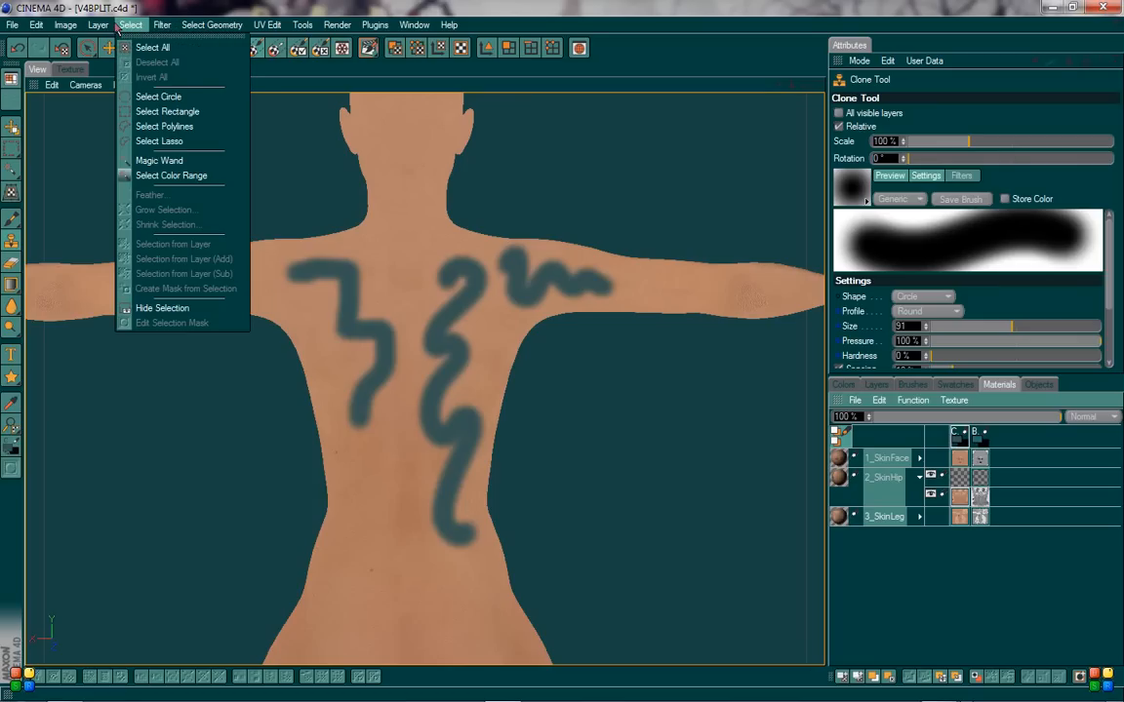
pyautogui.moveTo(158, 28)
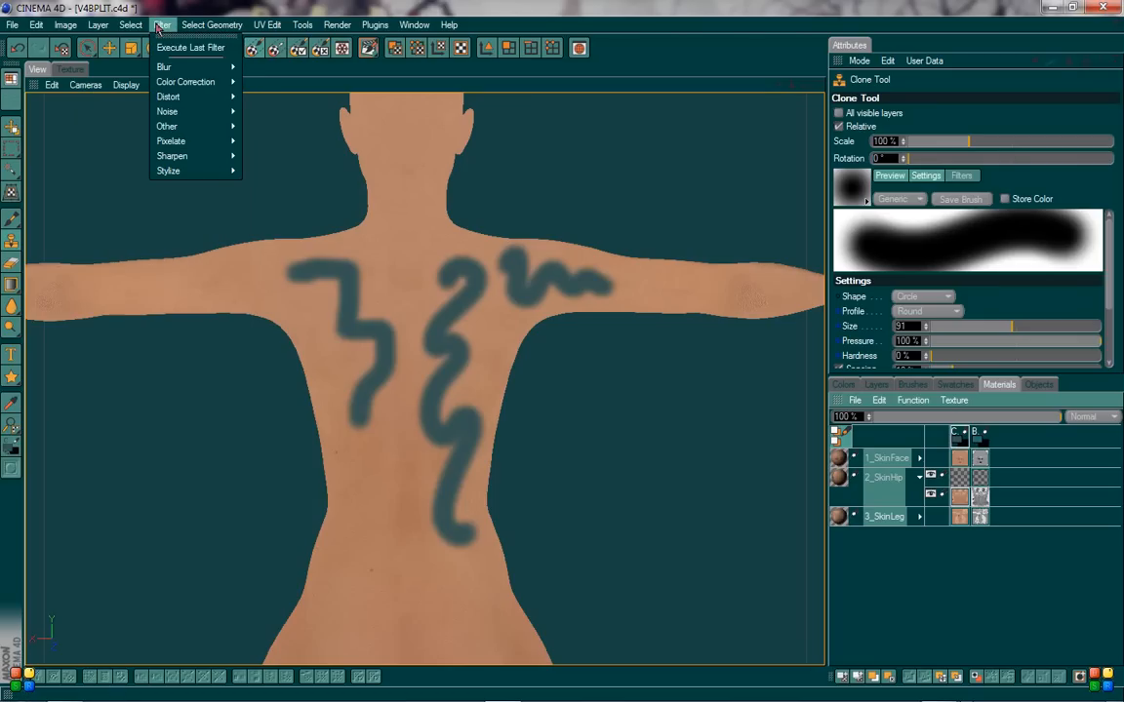
pyautogui.moveTo(168, 145)
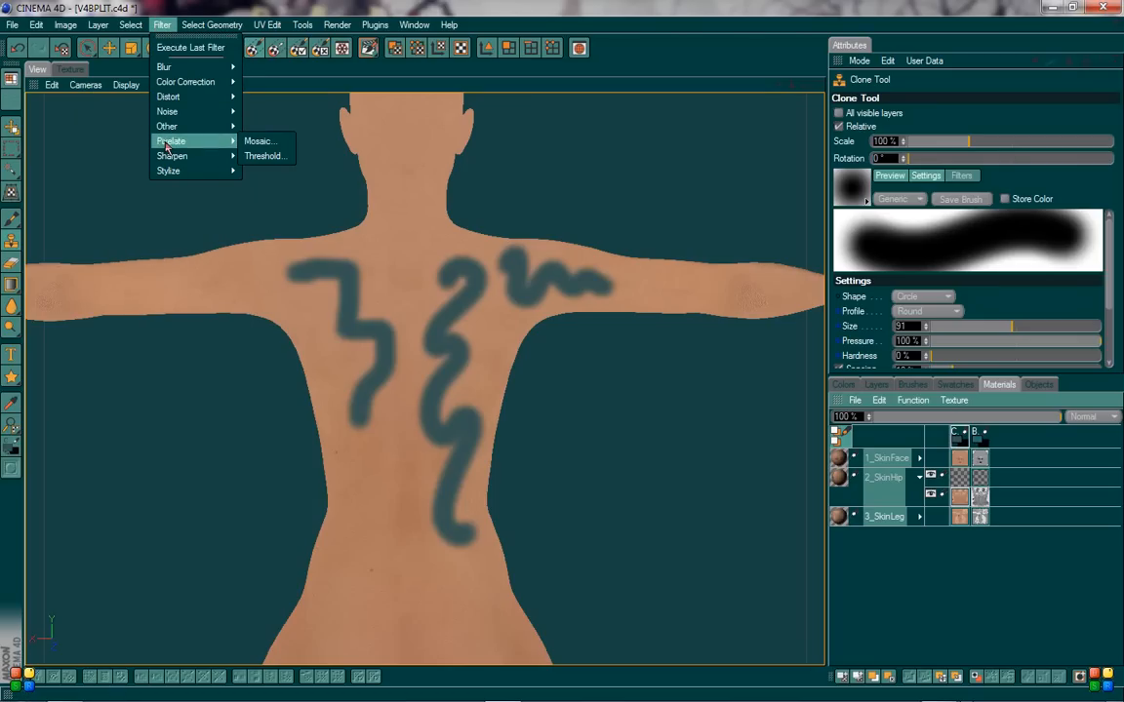
pyautogui.click(255, 147)
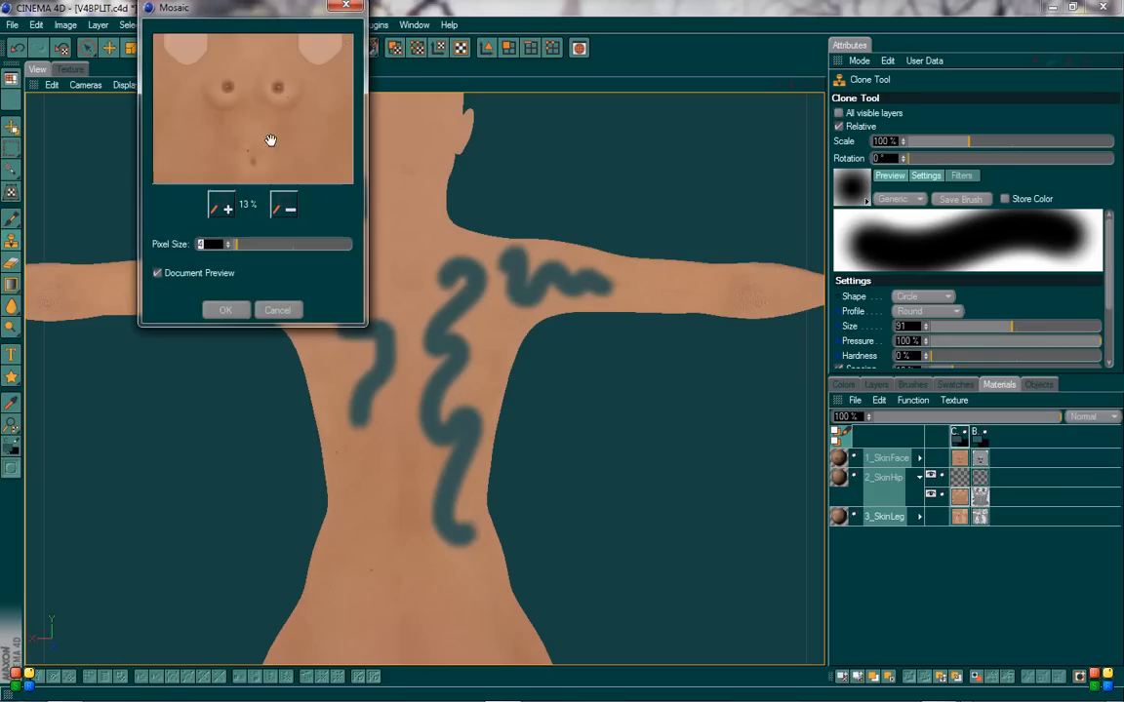
pyautogui.moveTo(271, 143); pyautogui.dragTo(271, 75)
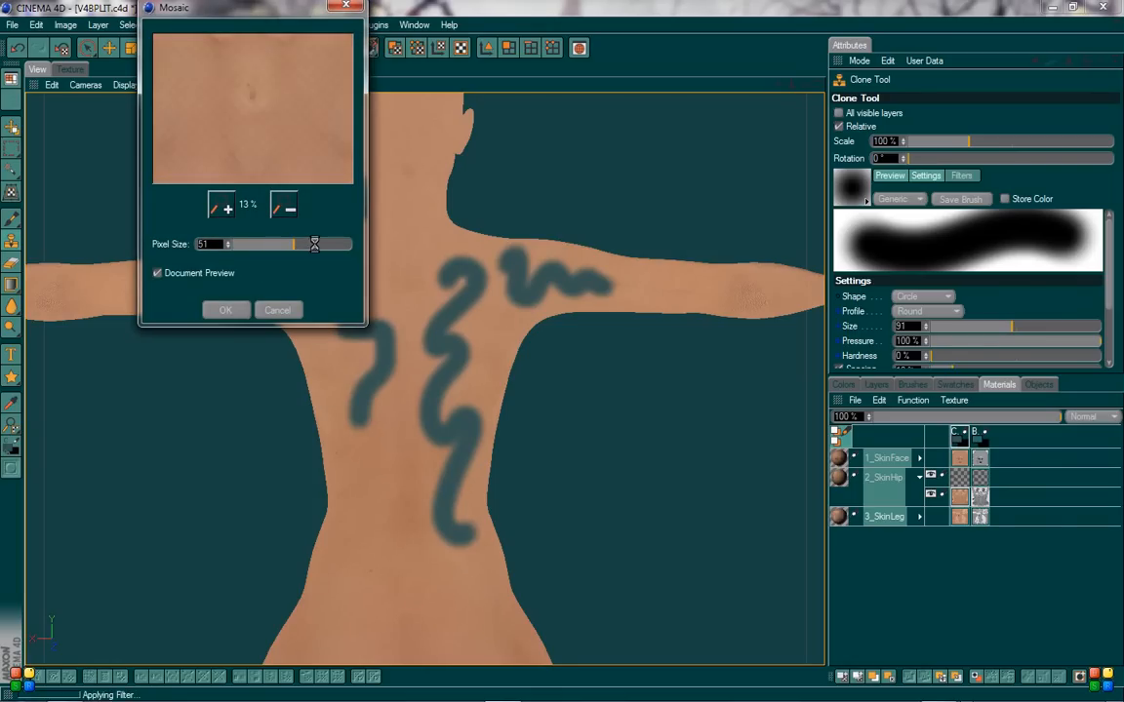
pyautogui.moveTo(321, 249); pyautogui.dragTo(317, 250)
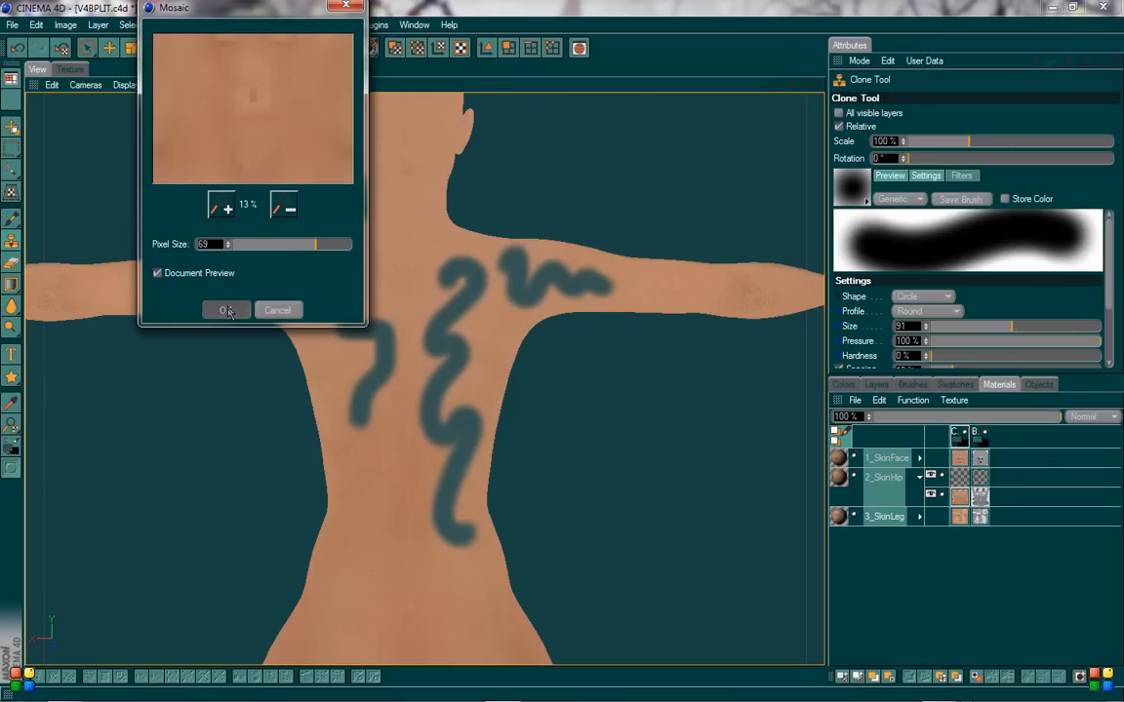
pyautogui.click(225, 308)
pyautogui.scroll(-2, 454, 301)
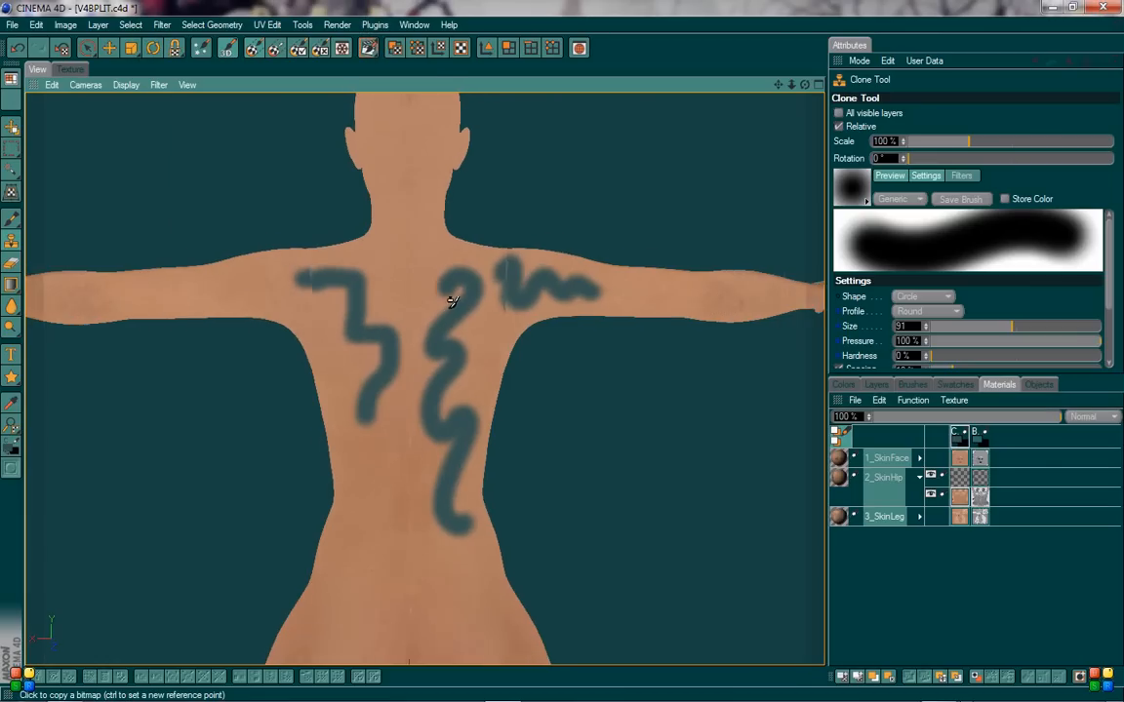
pyautogui.scroll(5, 449, 307)
pyautogui.scroll(-3, 448, 308)
pyautogui.scroll(3, 447, 302)
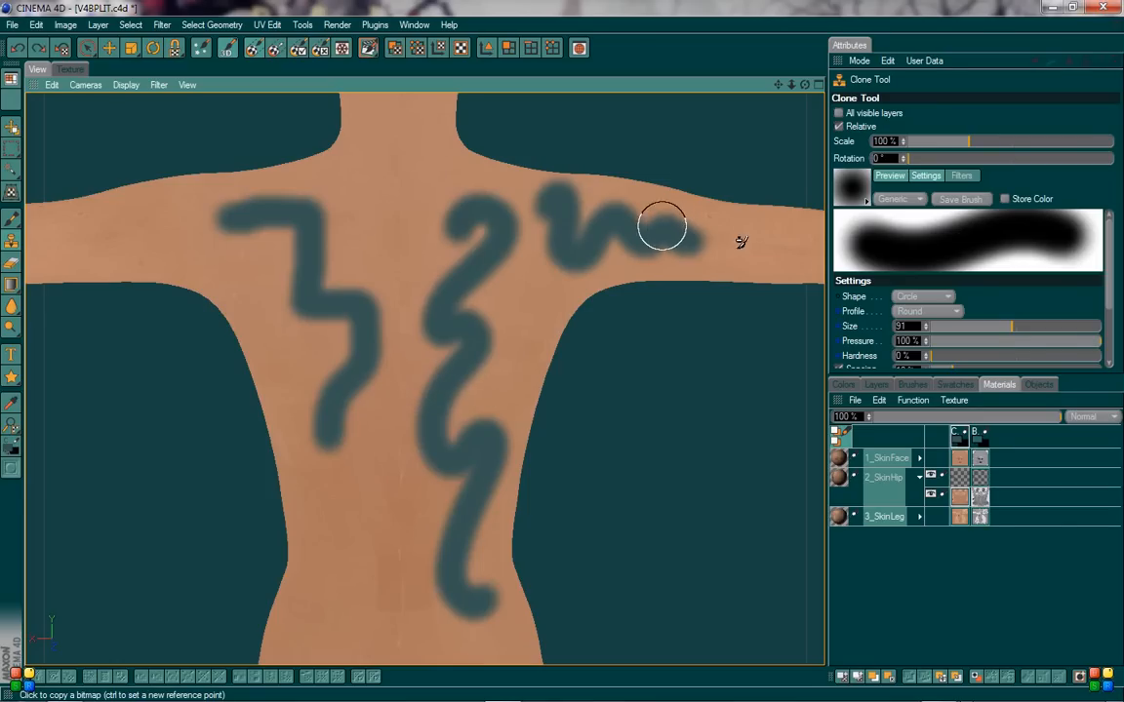
pyautogui.moveTo(659, 228); pyautogui.dragTo(699, 238)
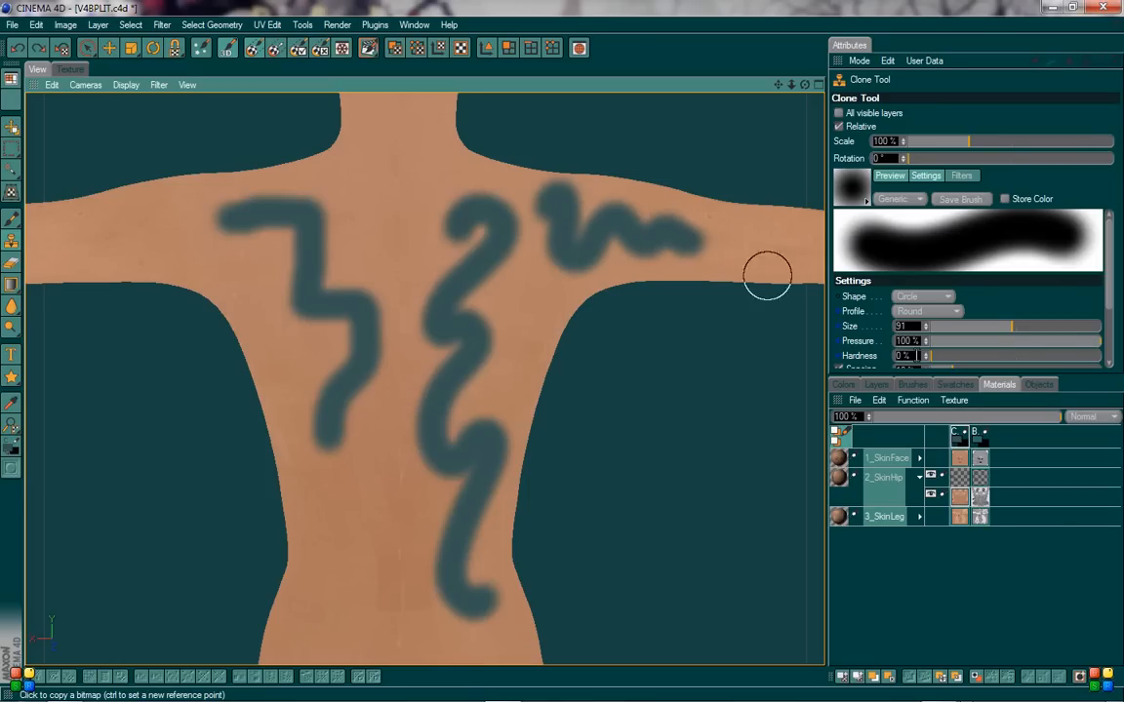
# - Apply the Whirl filter to the upper 2_SkinHip color layer with a 90° angle, suction 0 and curvature 100
pyautogui.click(159, 25)
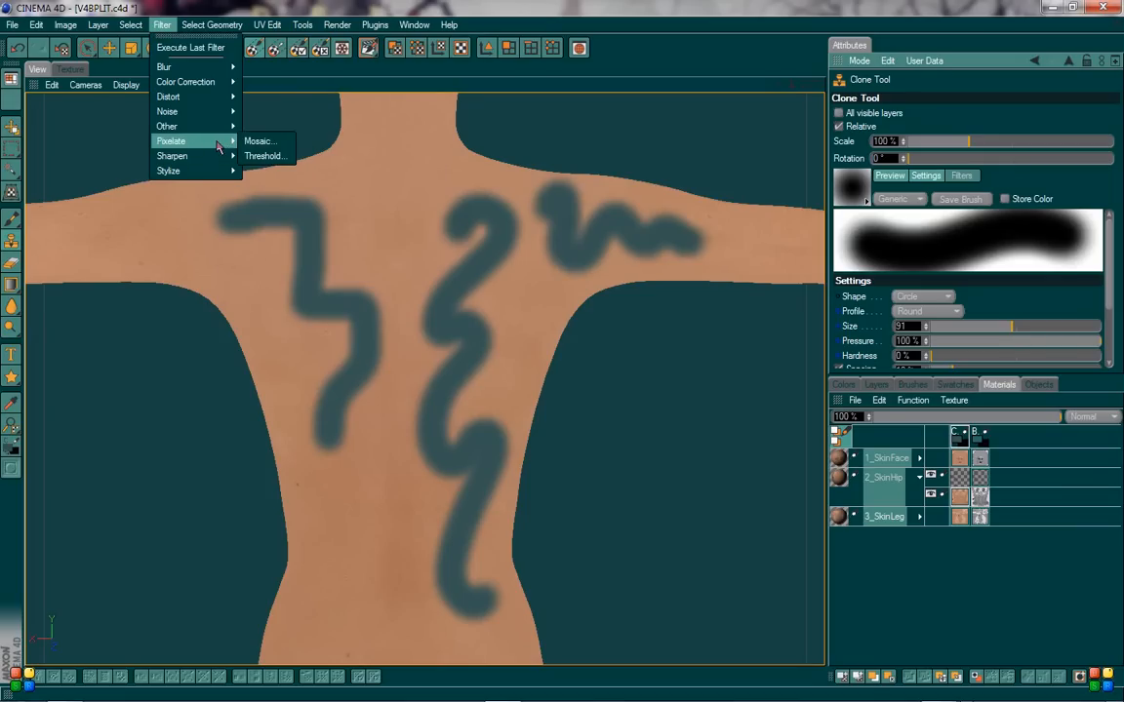
pyautogui.moveTo(208, 117)
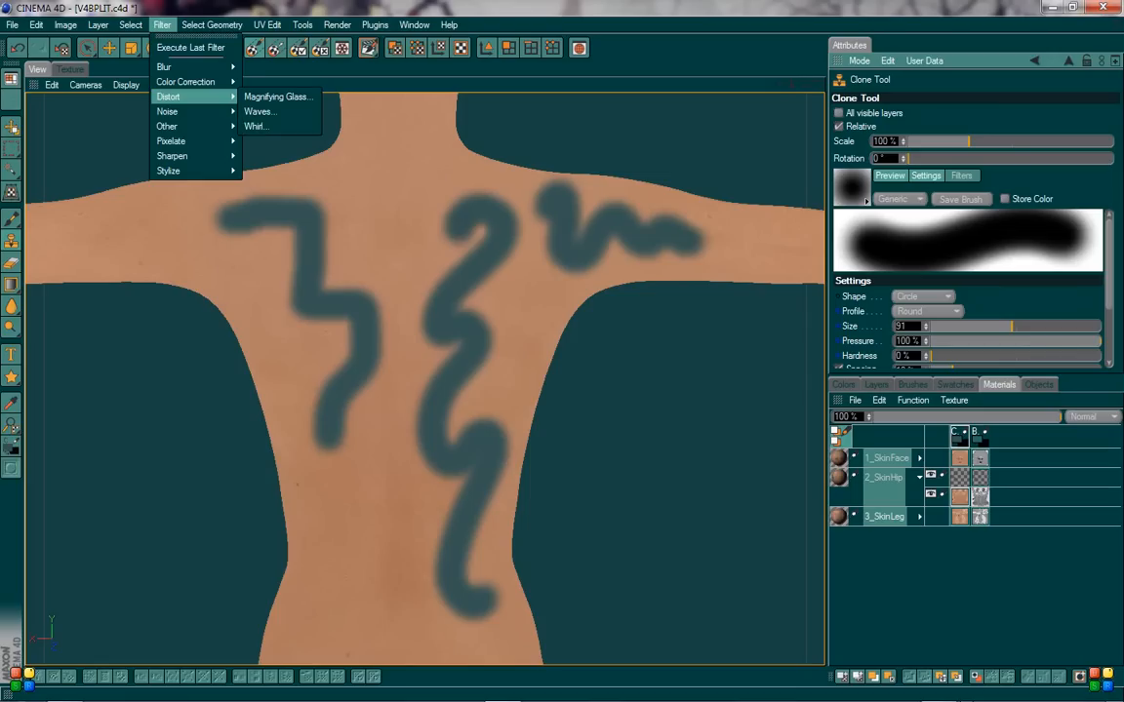
pyautogui.click(133, 26)
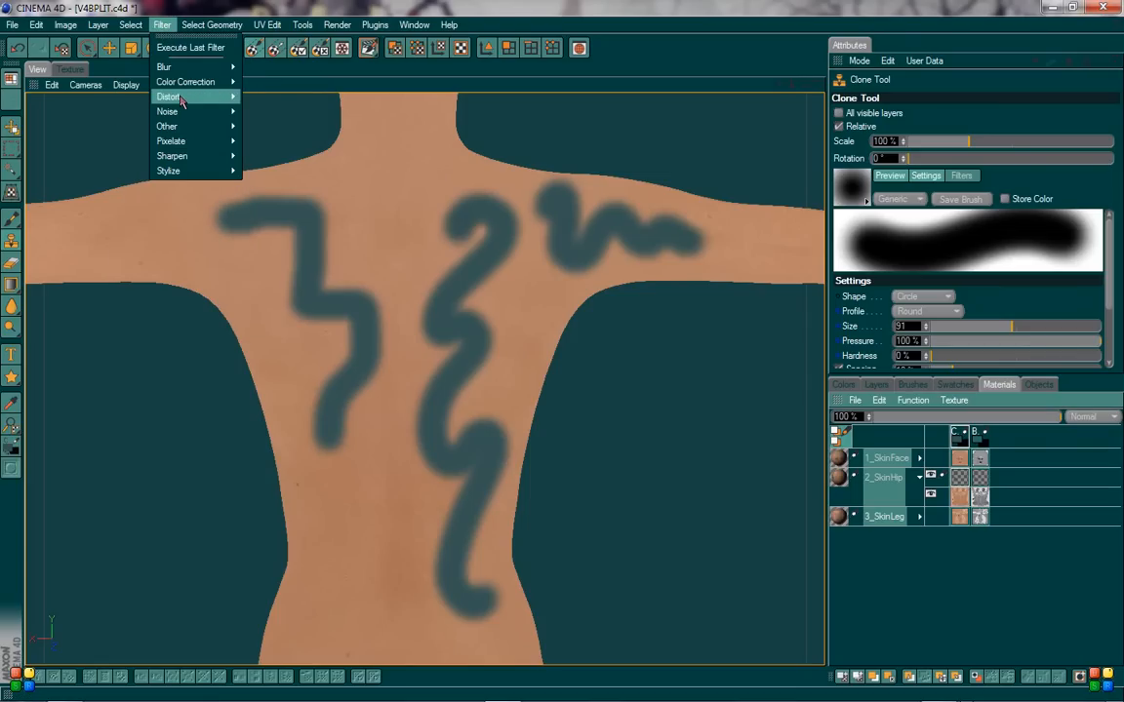
pyautogui.moveTo(183, 103)
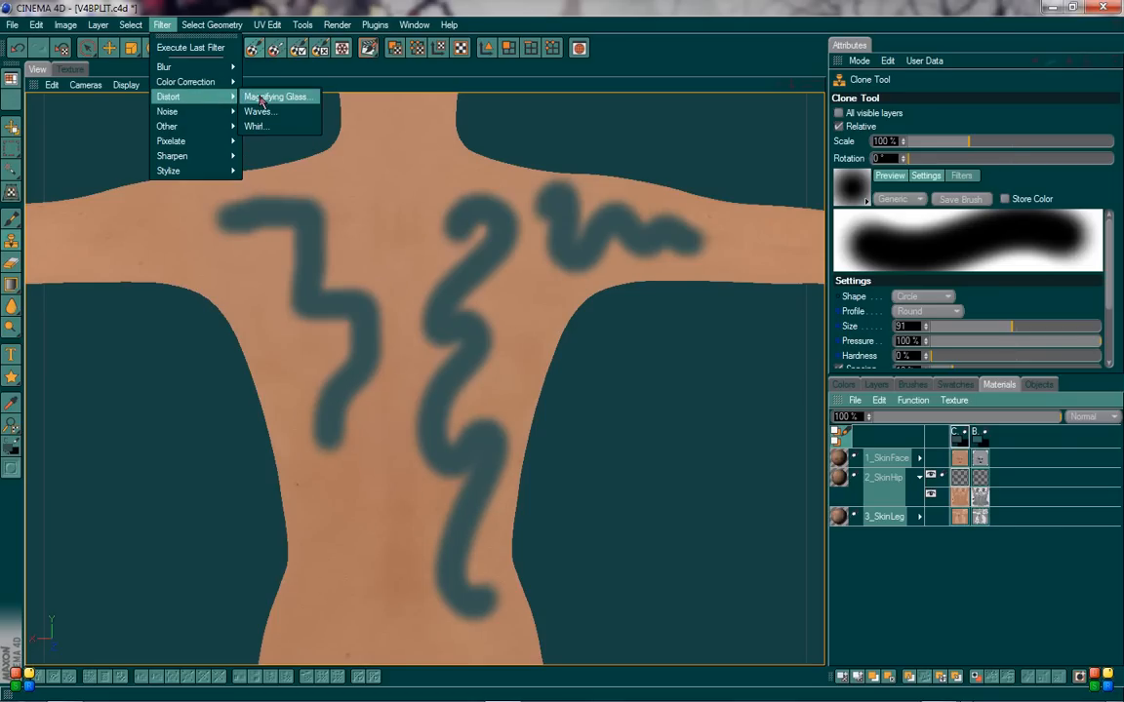
pyautogui.click(252, 126)
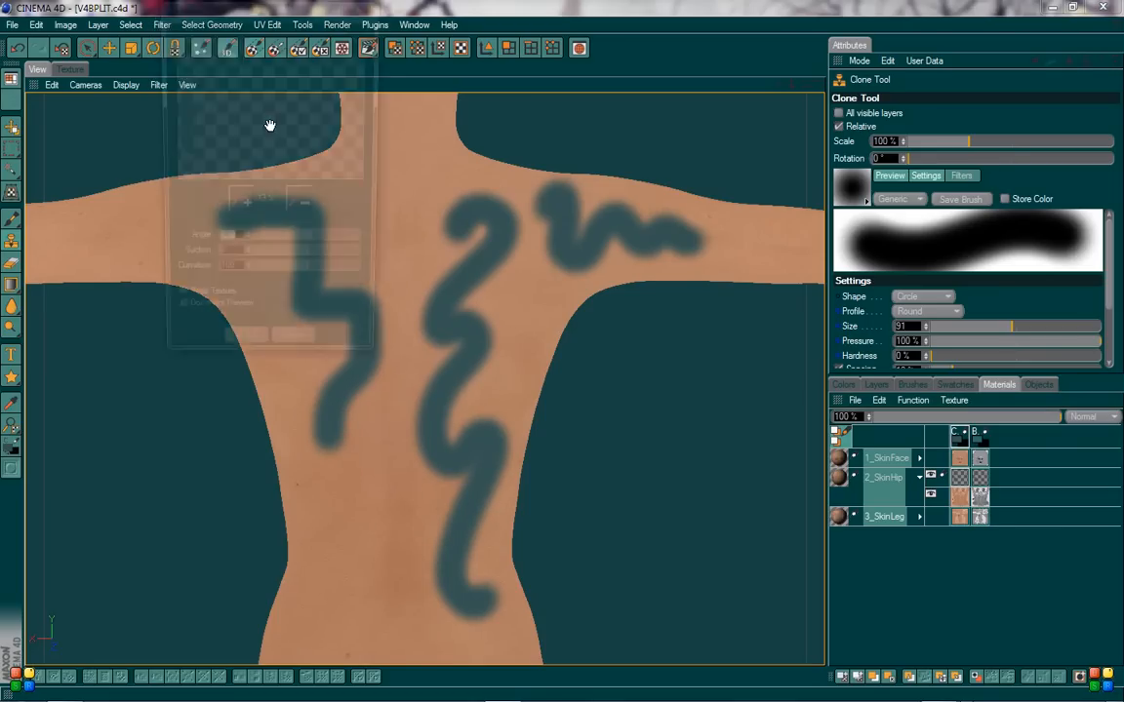
pyautogui.moveTo(295, 103); pyautogui.dragTo(321, 110)
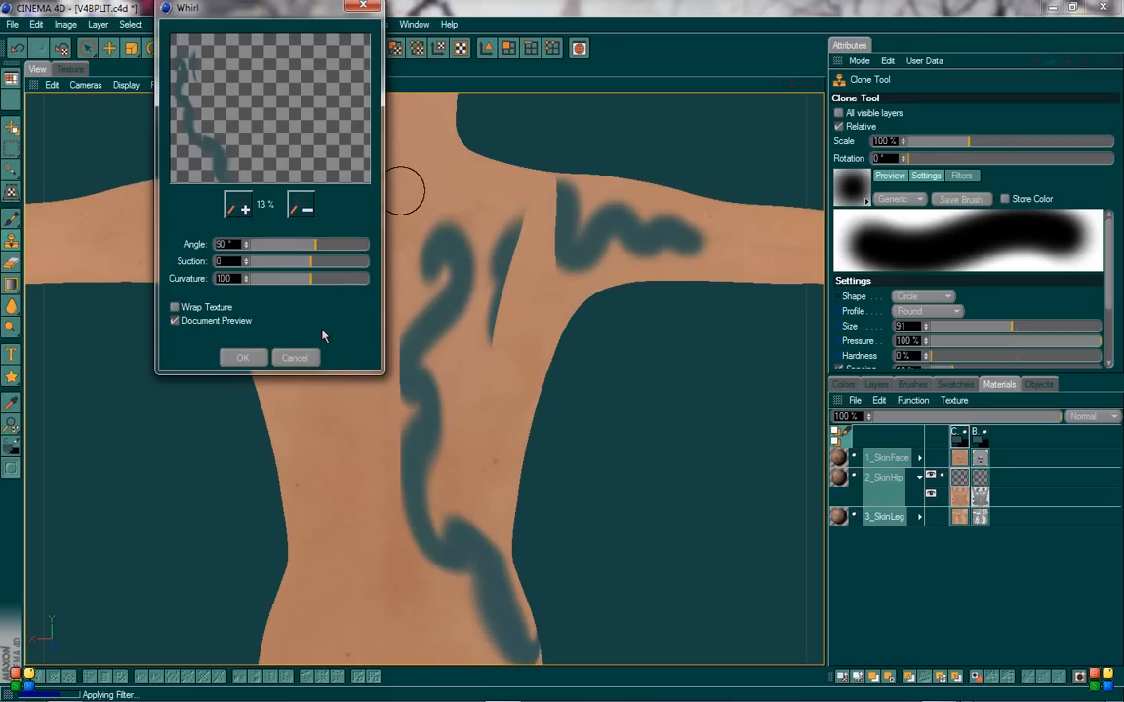
pyautogui.moveTo(311, 17); pyautogui.dragTo(877, 107)
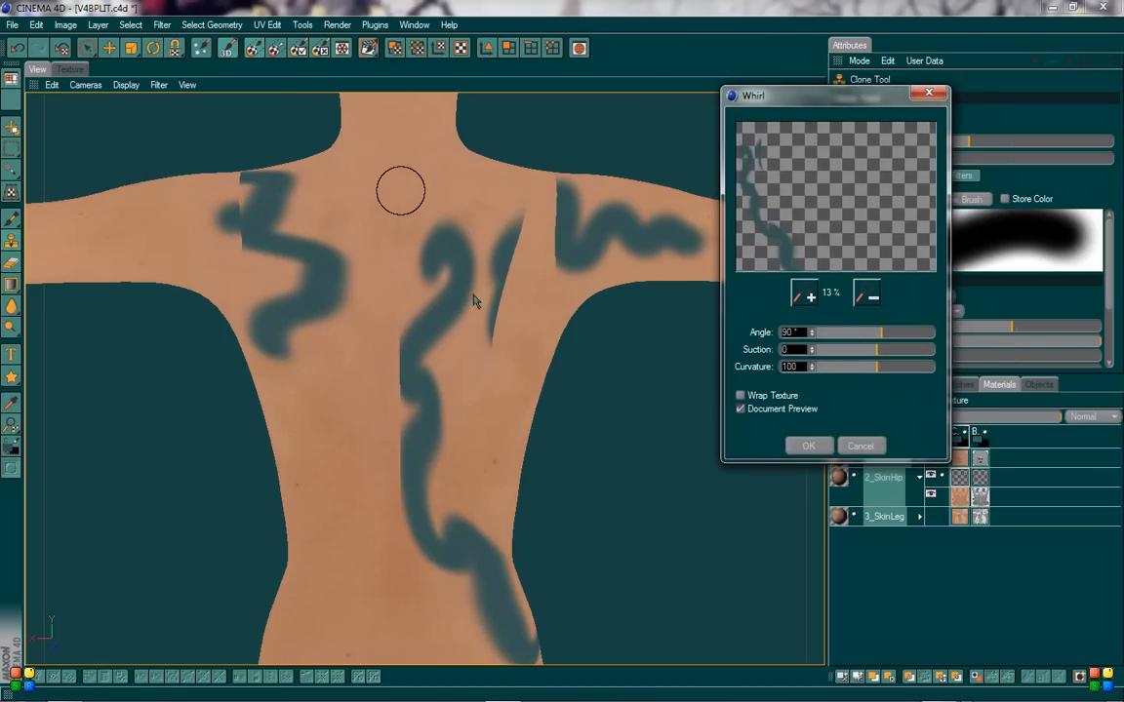
pyautogui.moveTo(808, 245); pyautogui.dragTo(847, 269)
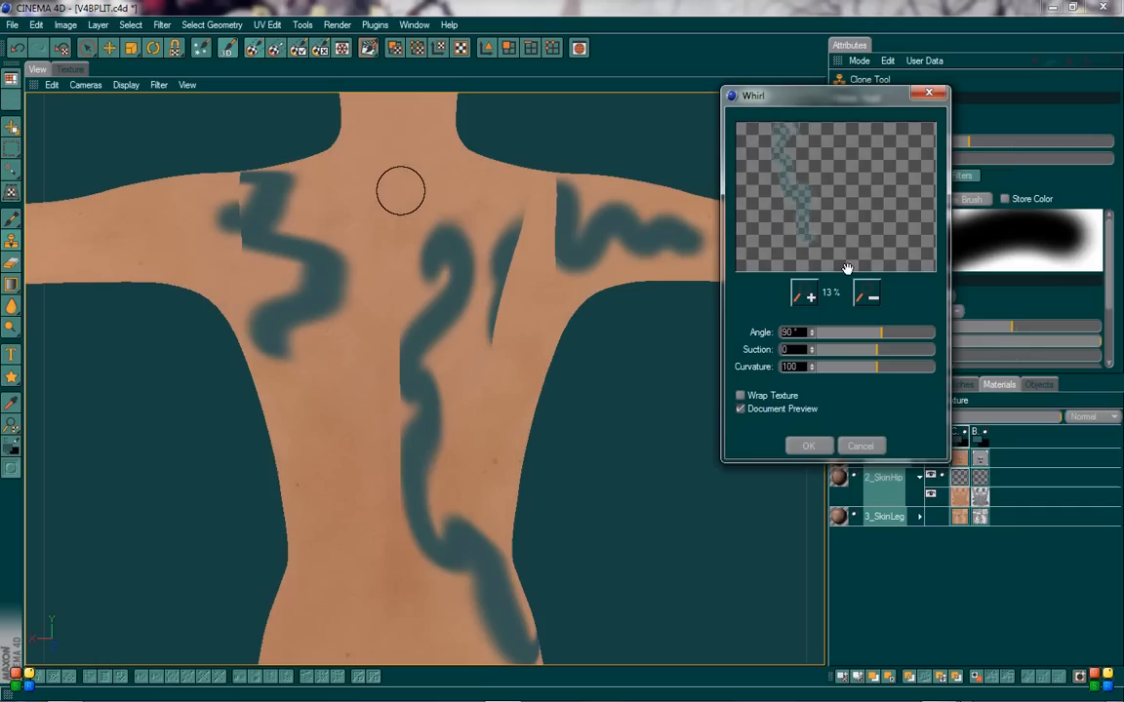
pyautogui.click(807, 446)
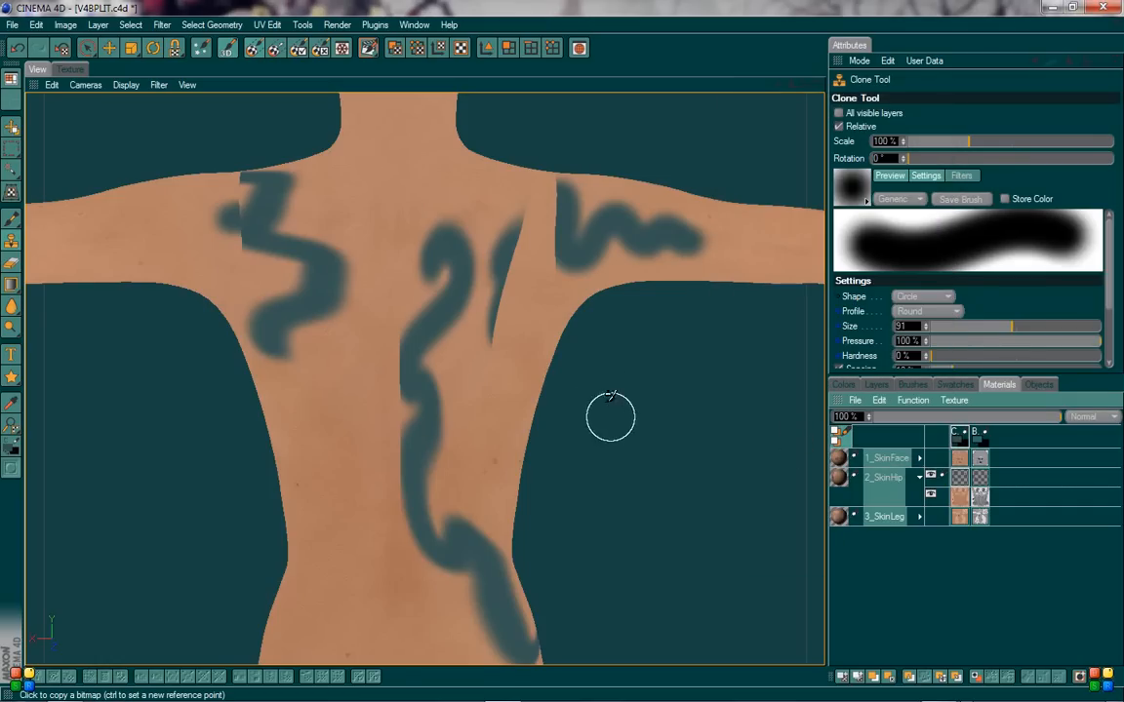
# - Smear the cut edge of the long painted stroke at mid-back with the Smear tool at size 96 and 49% pressure
pyautogui.keyDown('alt'); pyautogui.moveTo(605, 382); pyautogui.dragTo(603, 378, button='right'); pyautogui.keyUp('alt')
pyautogui.scroll(-1, 597, 385)
pyautogui.scroll(5, 597, 385)
pyautogui.scroll(-4, 597, 385)
pyautogui.scroll(5, 597, 385)
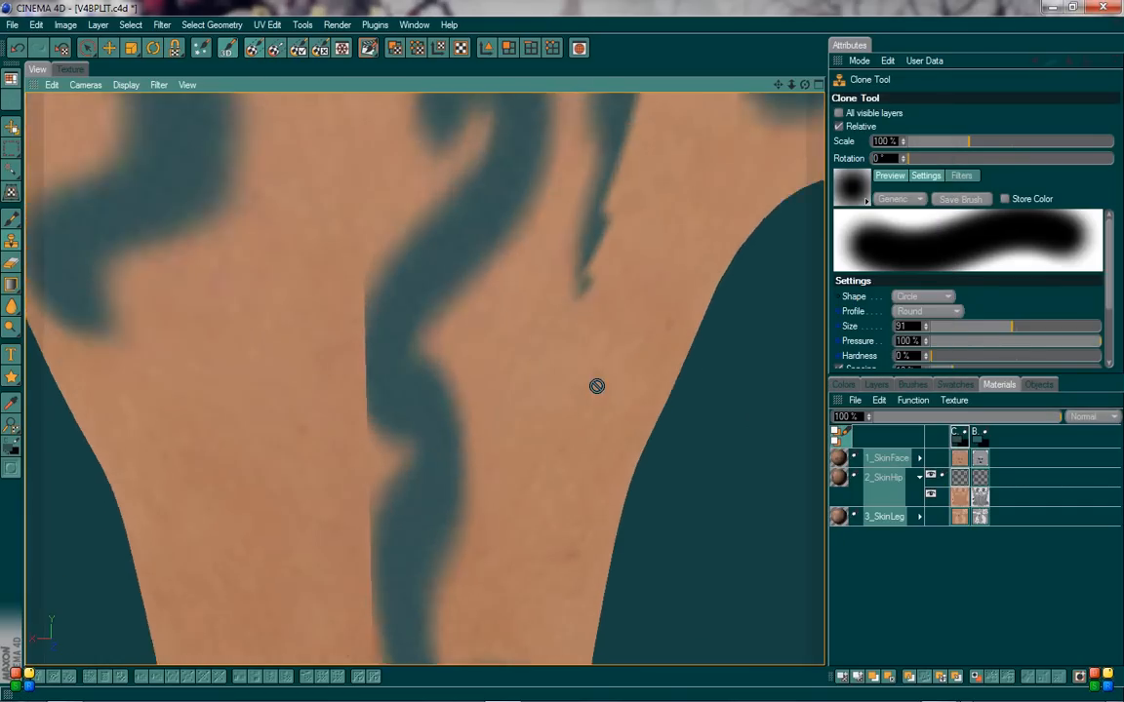
pyautogui.scroll(-5, 597, 385)
pyautogui.scroll(5, 597, 386)
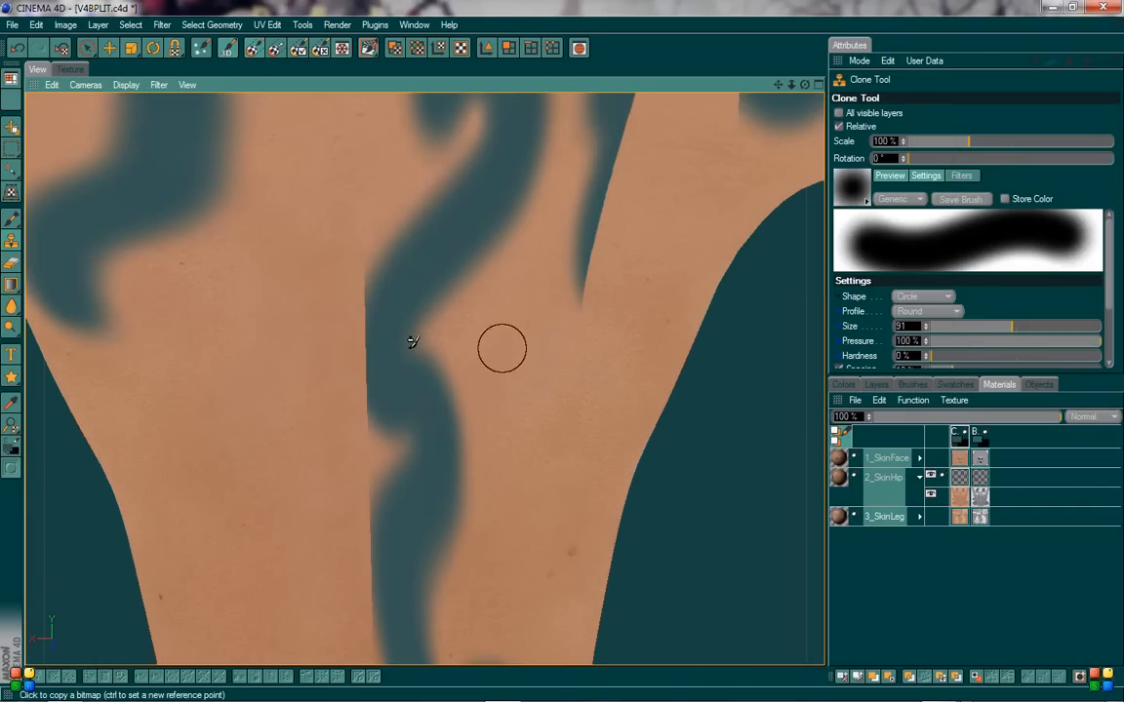
pyautogui.click(11, 305)
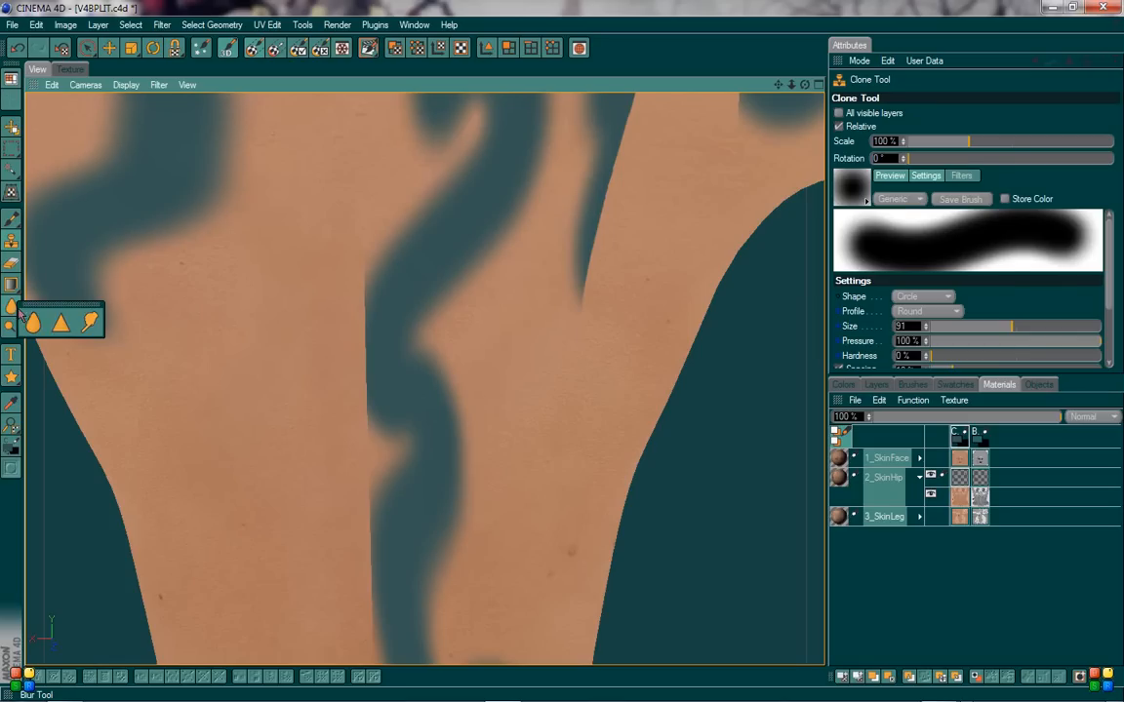
pyautogui.click(86, 325)
pyautogui.moveTo(975, 283); pyautogui.dragTo(1014, 287)
pyautogui.click(1013, 295)
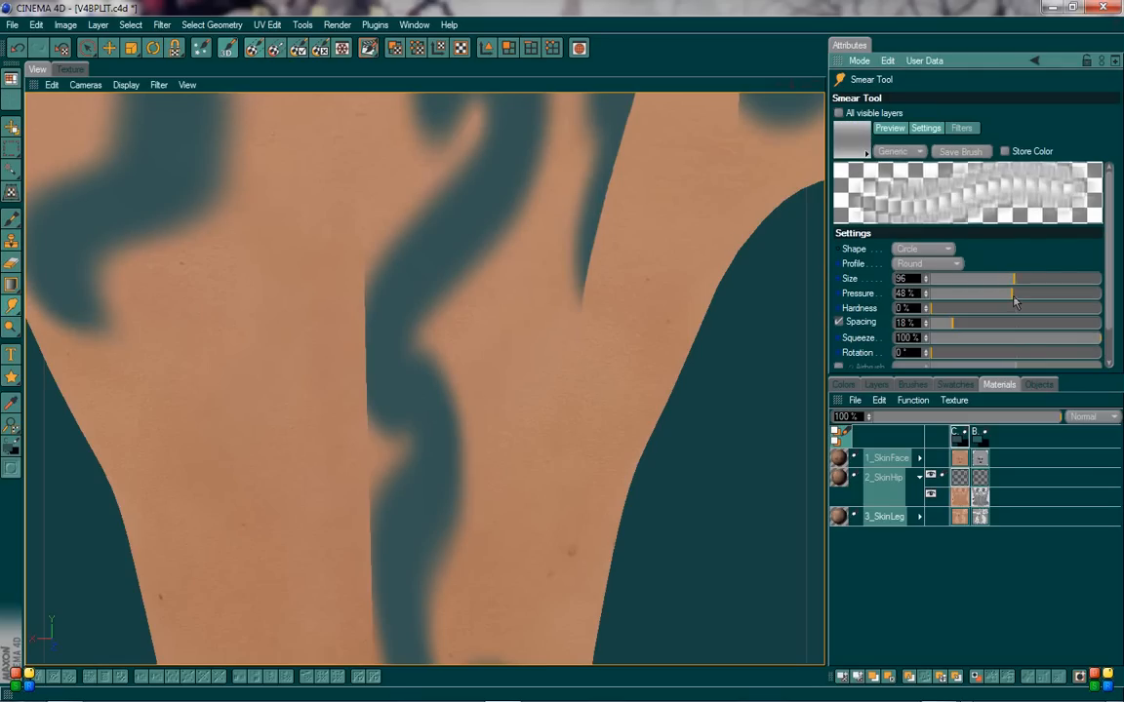
pyautogui.moveTo(416, 258)
pyautogui.mouseDown()
pyautogui.moveTo(373, 295)
pyautogui.moveTo(361, 364)
pyautogui.moveTo(379, 412)
pyautogui.moveTo(386, 391)
pyautogui.moveTo(424, 427)
pyautogui.mouseUp()
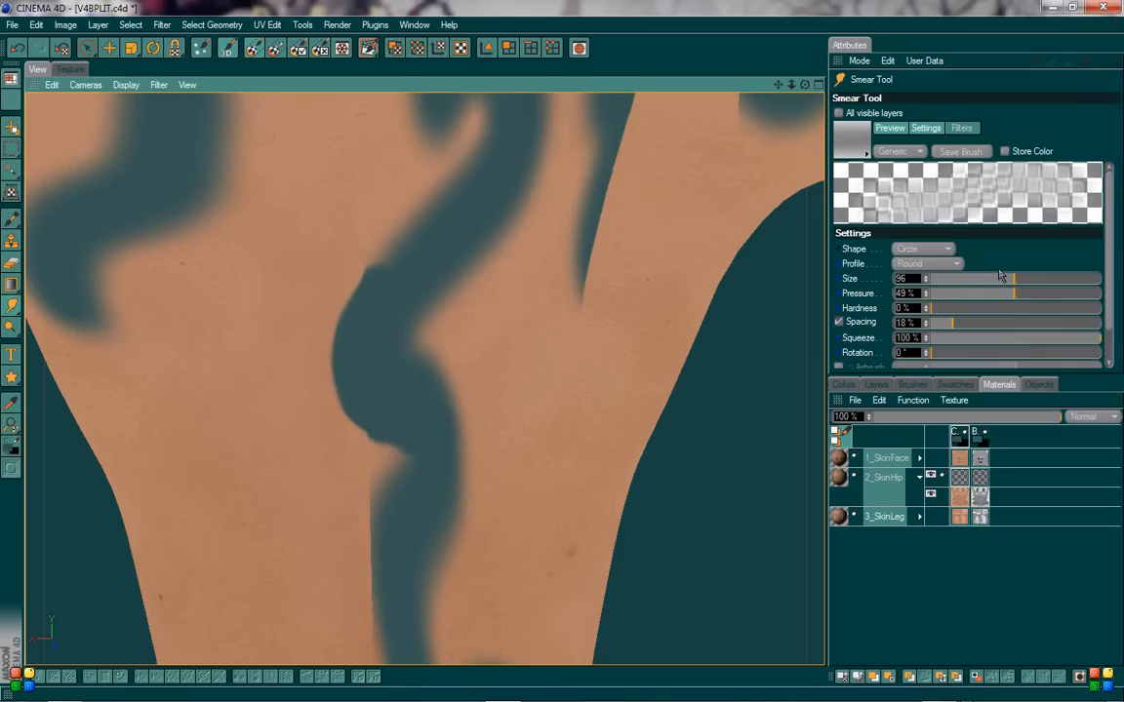
# - Reduce the smear pressure to 26% and smear along the outer edge of the long back stroke down to its lower bend
pyautogui.moveTo(1014, 293); pyautogui.dragTo(965, 304)
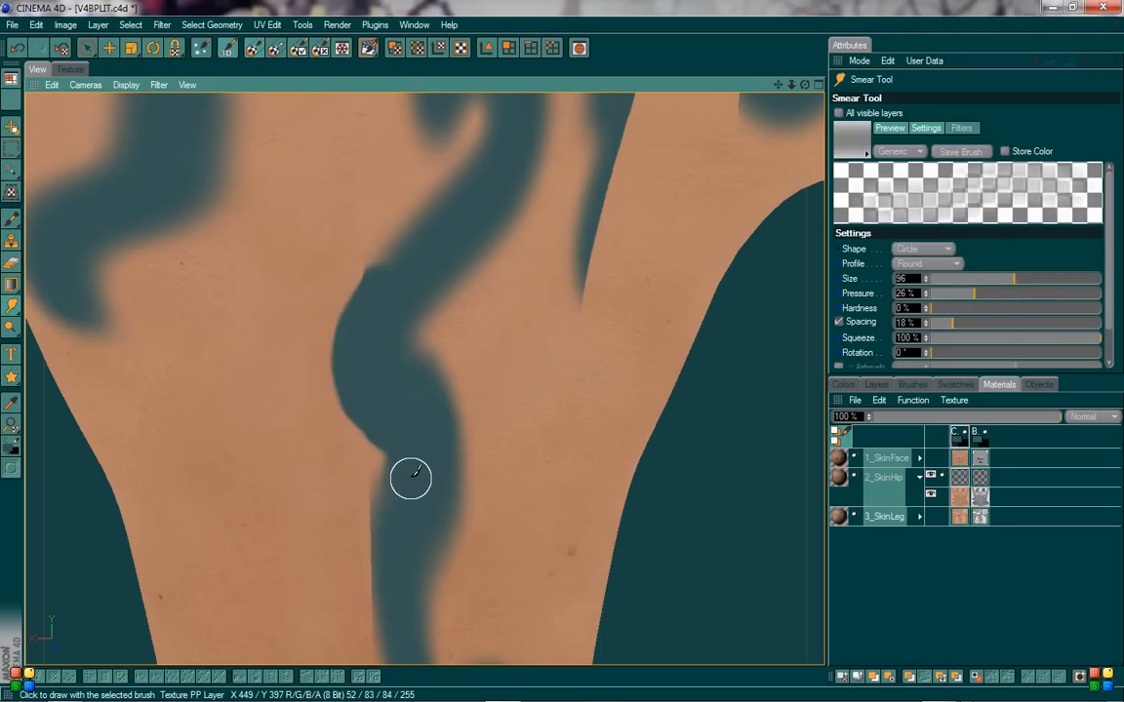
pyautogui.moveTo(355, 397); pyautogui.dragTo(354, 353)
pyautogui.moveTo(361, 321)
pyautogui.mouseDown()
pyautogui.moveTo(415, 245)
pyautogui.moveTo(384, 276)
pyautogui.moveTo(474, 172)
pyautogui.mouseUp()
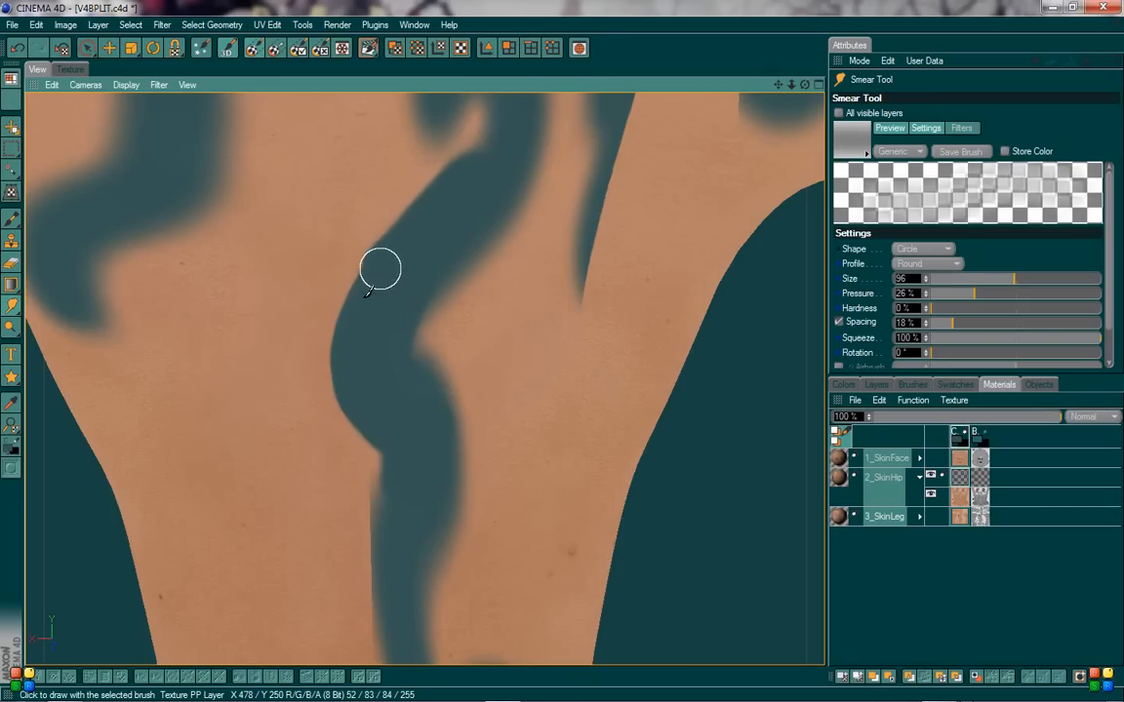
pyautogui.moveTo(361, 286)
pyautogui.mouseDown()
pyautogui.moveTo(351, 372)
pyautogui.moveTo(397, 484)
pyautogui.moveTo(382, 497)
pyautogui.moveTo(369, 571)
pyautogui.moveTo(374, 637)
pyautogui.moveTo(371, 609)
pyautogui.moveTo(373, 623)
pyautogui.mouseUp()
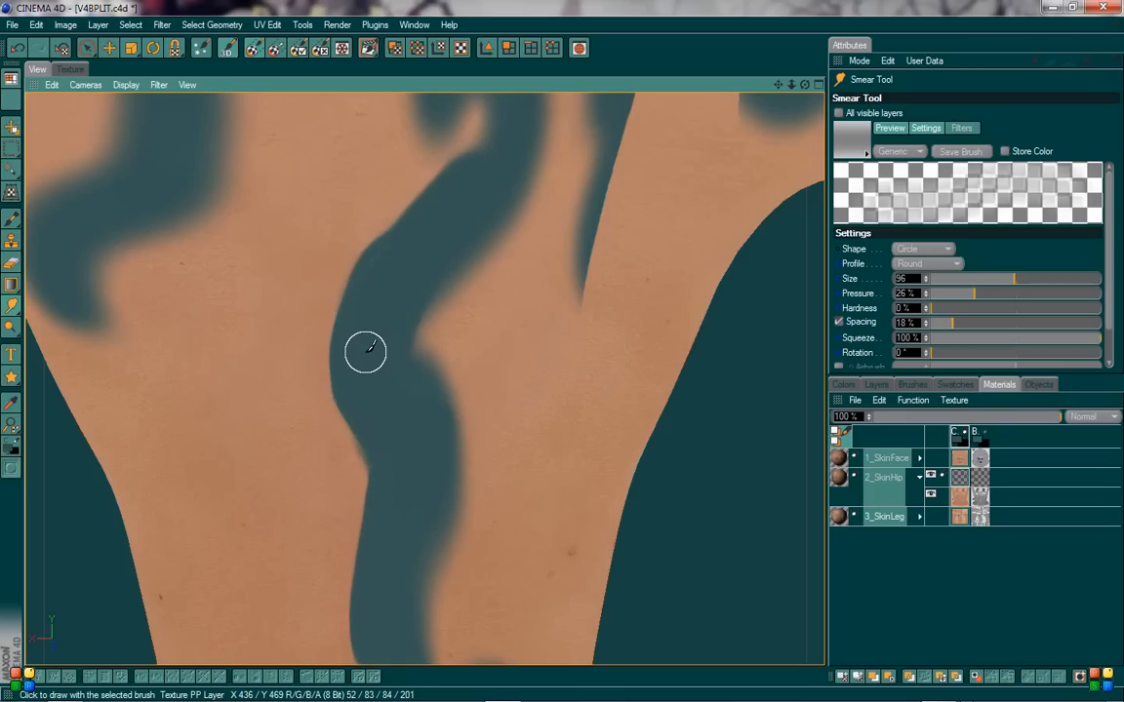
pyautogui.scroll(3, 371, 437)
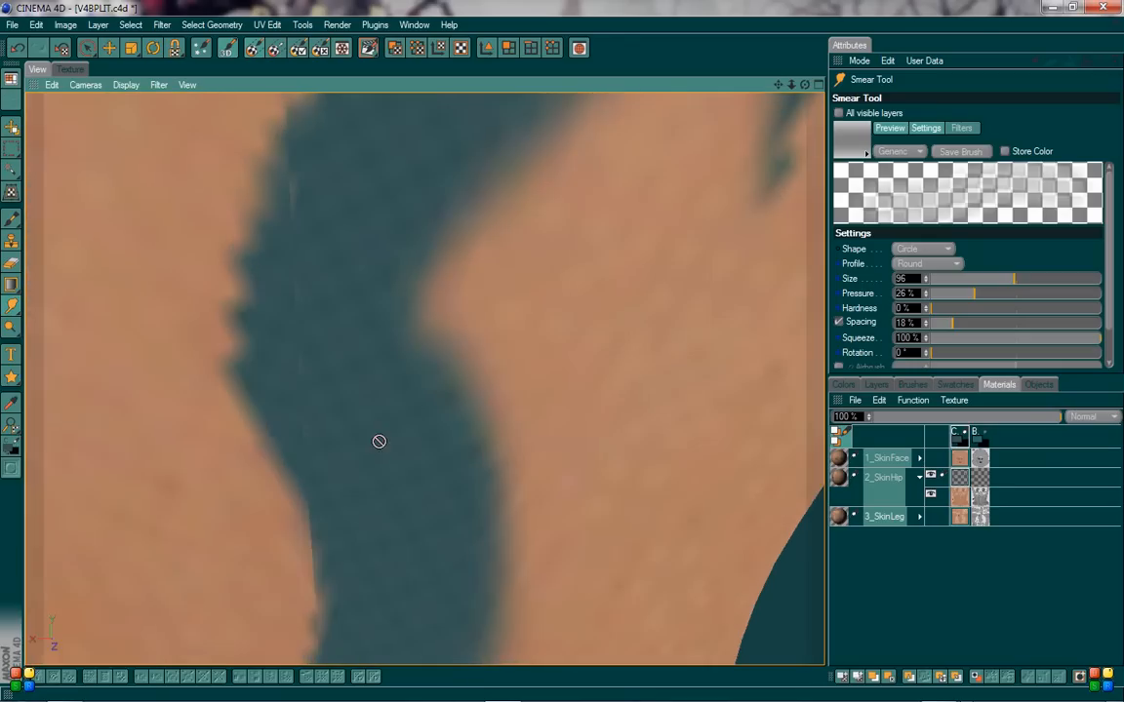
pyautogui.scroll(-3, 378, 442)
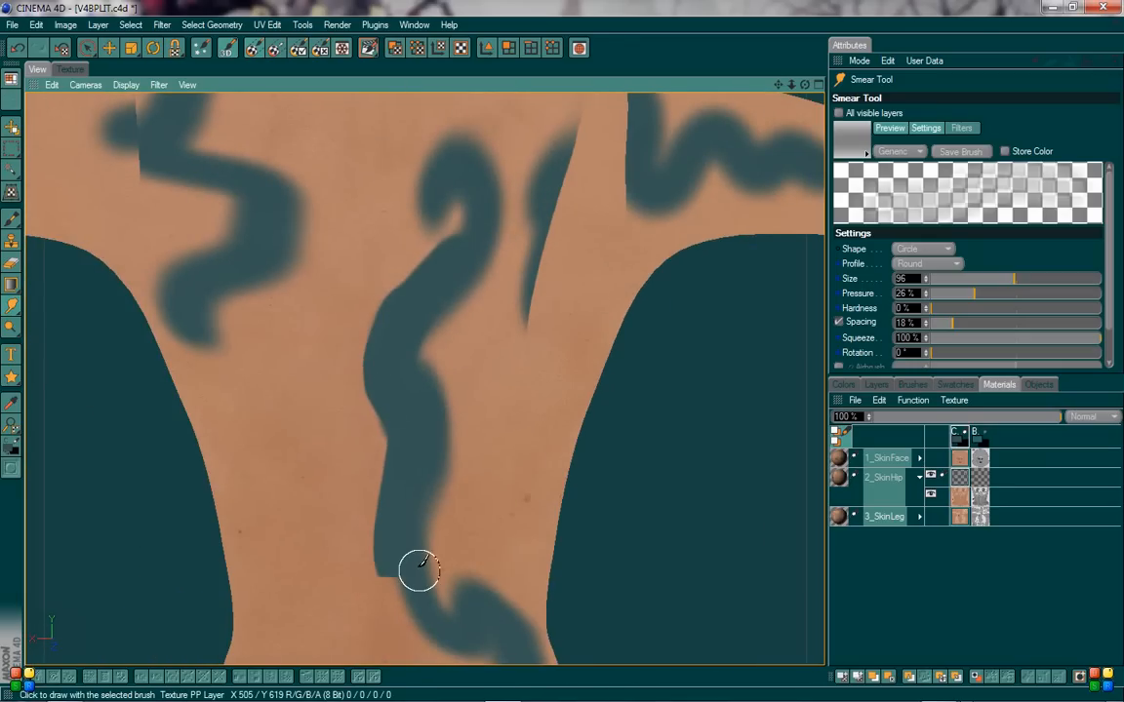
pyautogui.moveTo(420, 570)
pyautogui.mouseDown()
pyautogui.moveTo(389, 557)
pyautogui.moveTo(391, 589)
pyautogui.moveTo(422, 637)
pyautogui.moveTo(382, 492)
pyautogui.mouseUp()
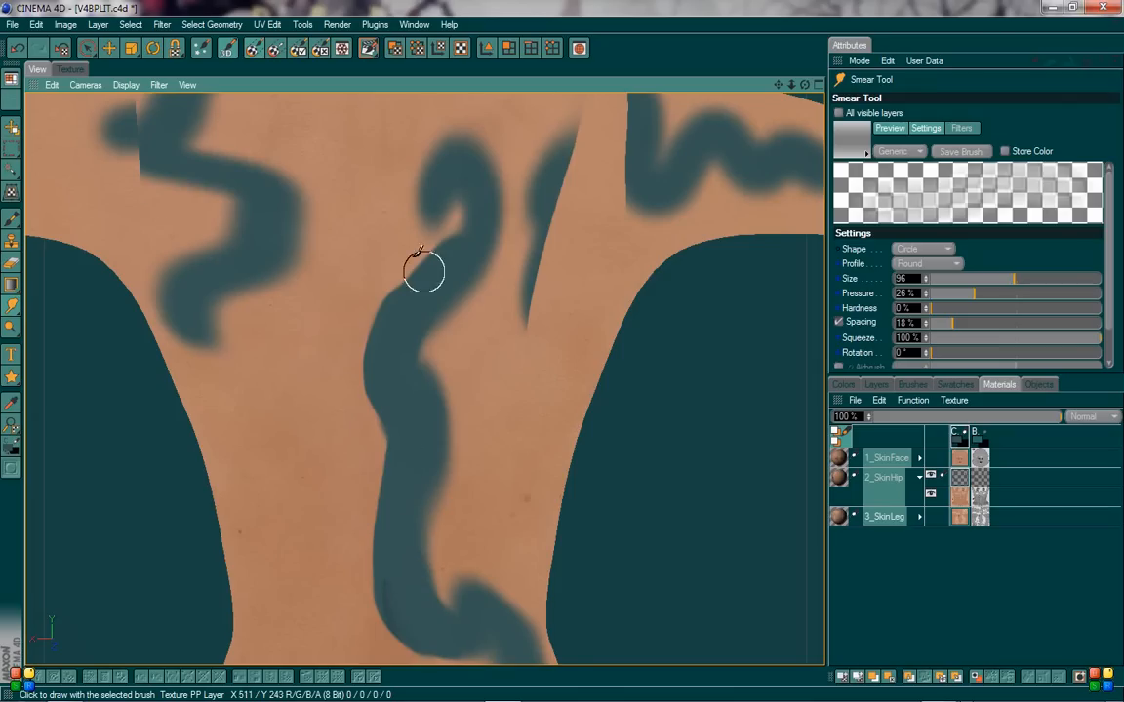
# - Smear the painted squiggles on both shoulders, undo one smear, and smear the upper end of the long back stroke
pyautogui.moveTo(155, 150)
pyautogui.mouseDown()
pyautogui.moveTo(138, 154)
pyautogui.moveTo(183, 153)
pyautogui.moveTo(171, 158)
pyautogui.moveTo(130, 118)
pyautogui.moveTo(131, 131)
pyautogui.moveTo(115, 126)
pyautogui.moveTo(154, 185)
pyautogui.moveTo(139, 170)
pyautogui.mouseUp()
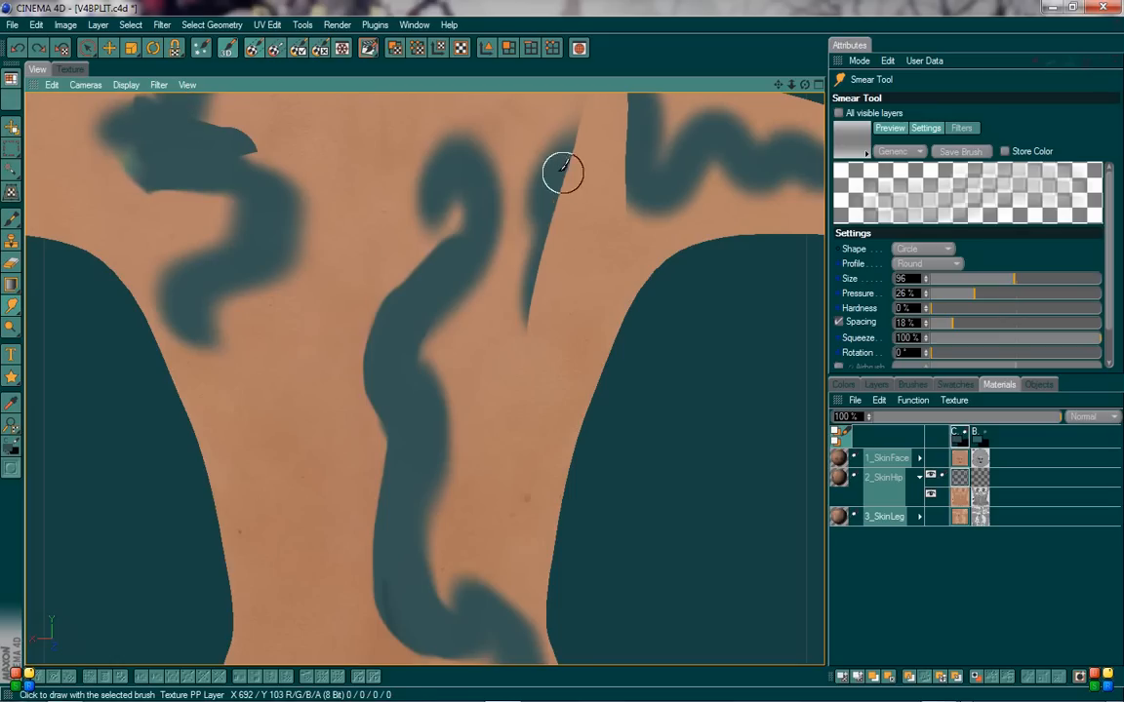
pyautogui.moveTo(563, 173)
pyautogui.mouseDown()
pyautogui.moveTo(594, 146)
pyautogui.moveTo(634, 145)
pyautogui.moveTo(617, 214)
pyautogui.mouseUp()
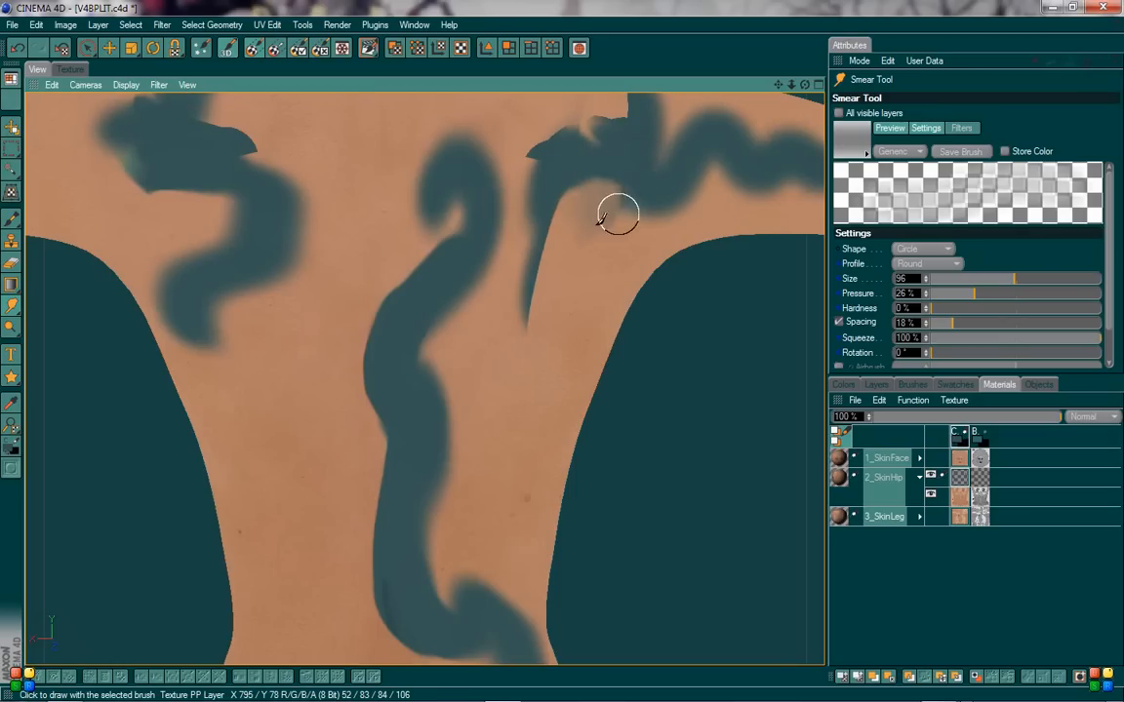
pyautogui.hotkey('ctrl', 'z')
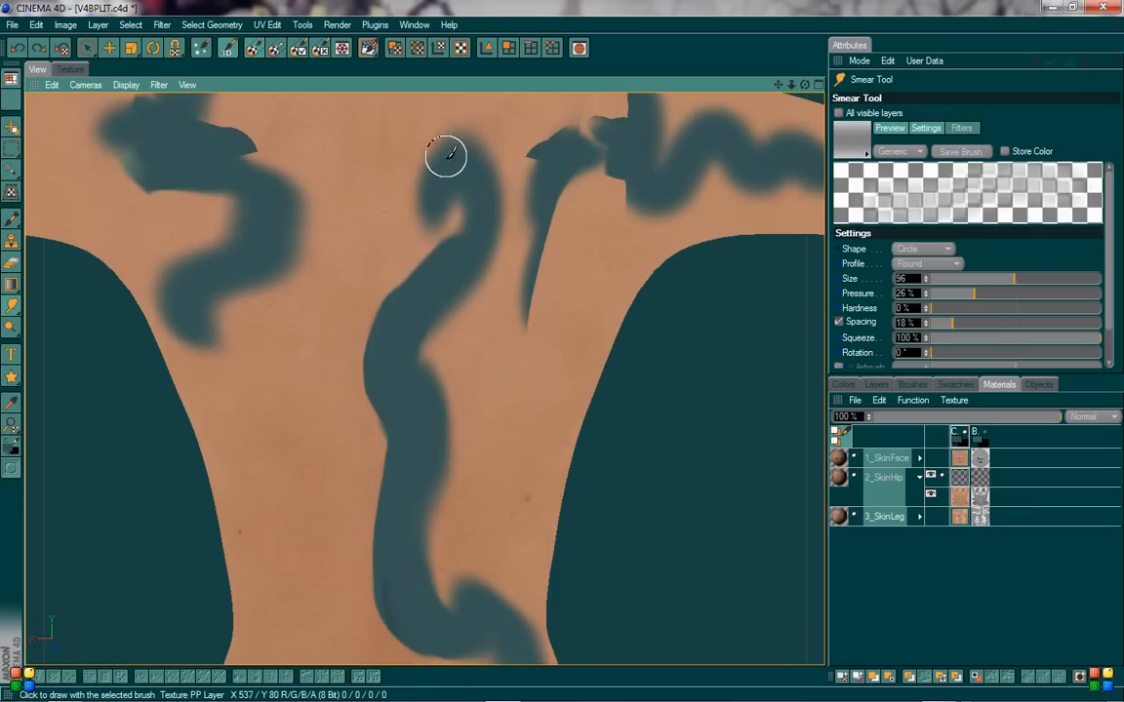
pyautogui.moveTo(448, 153)
pyautogui.mouseDown()
pyautogui.moveTo(429, 188)
pyautogui.moveTo(407, 190)
pyautogui.moveTo(461, 131)
pyautogui.moveTo(496, 176)
pyautogui.mouseUp()
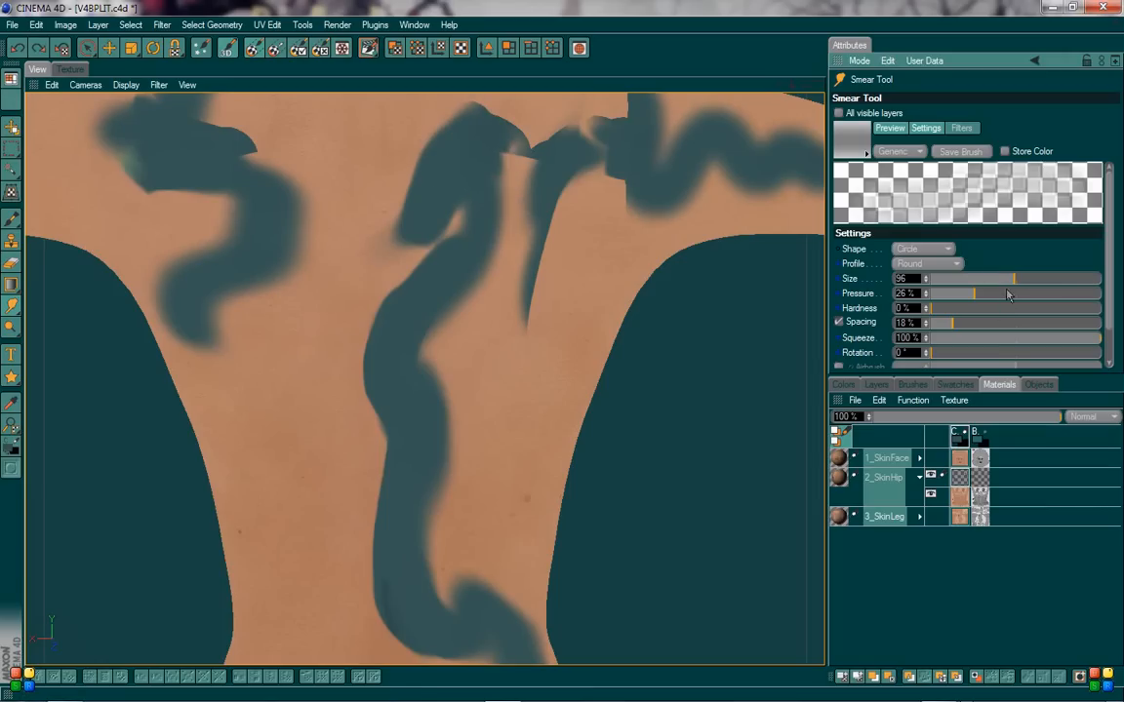
# - Browse the BodyPaint Presets brushes and load the Crayon Chunky Dull preset into the Brush tool
pyautogui.scroll(-5, 673, 460)
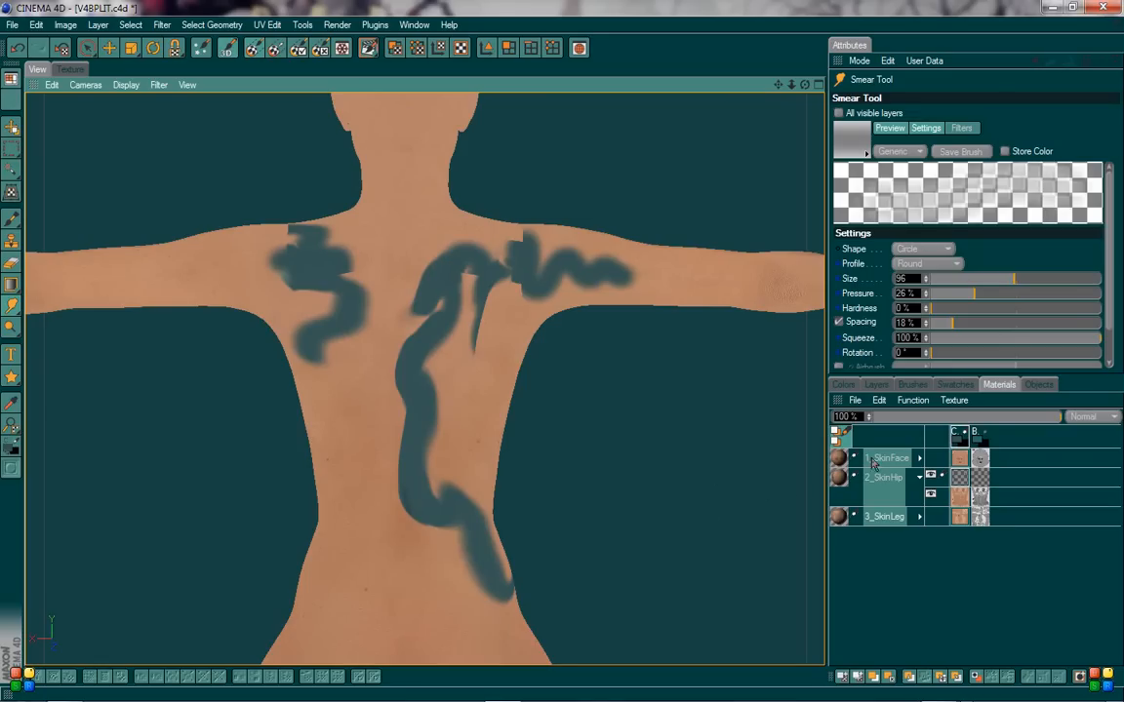
pyautogui.click(909, 385)
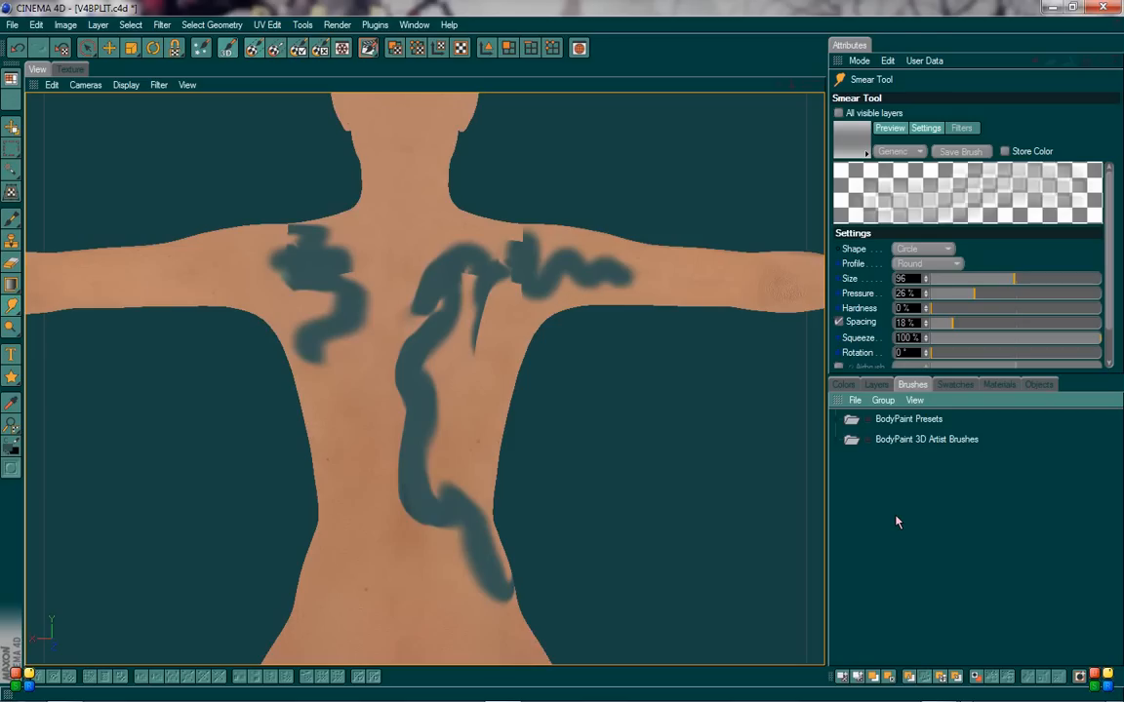
pyautogui.click(834, 425)
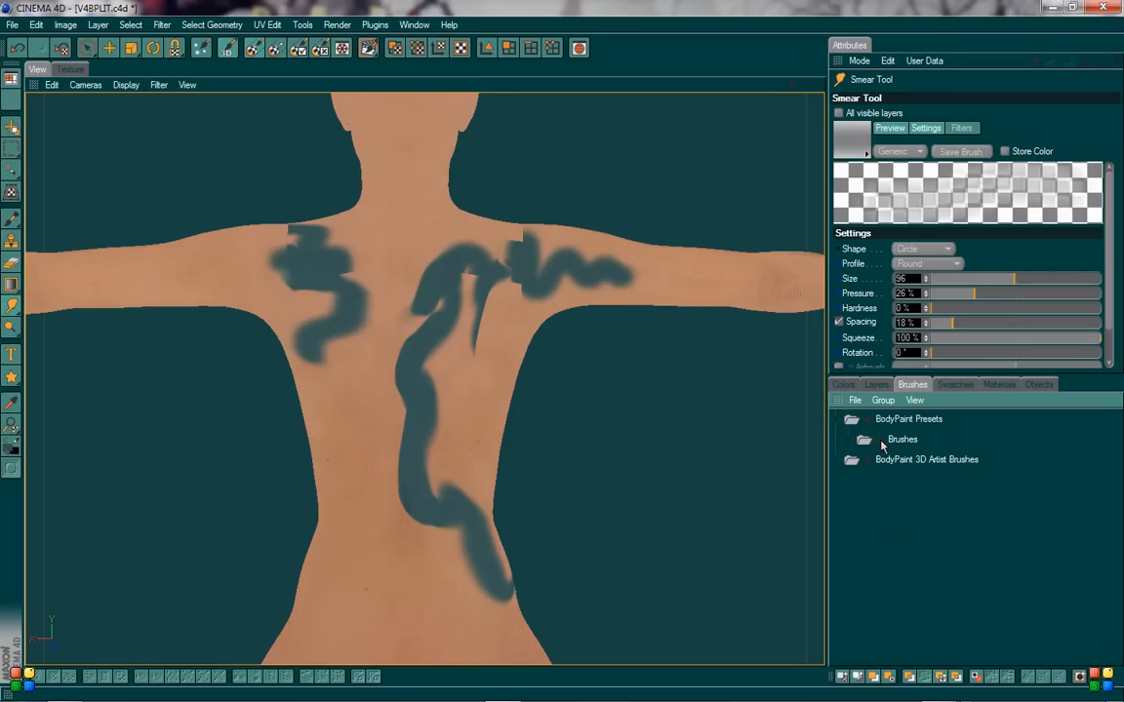
pyautogui.click(849, 440)
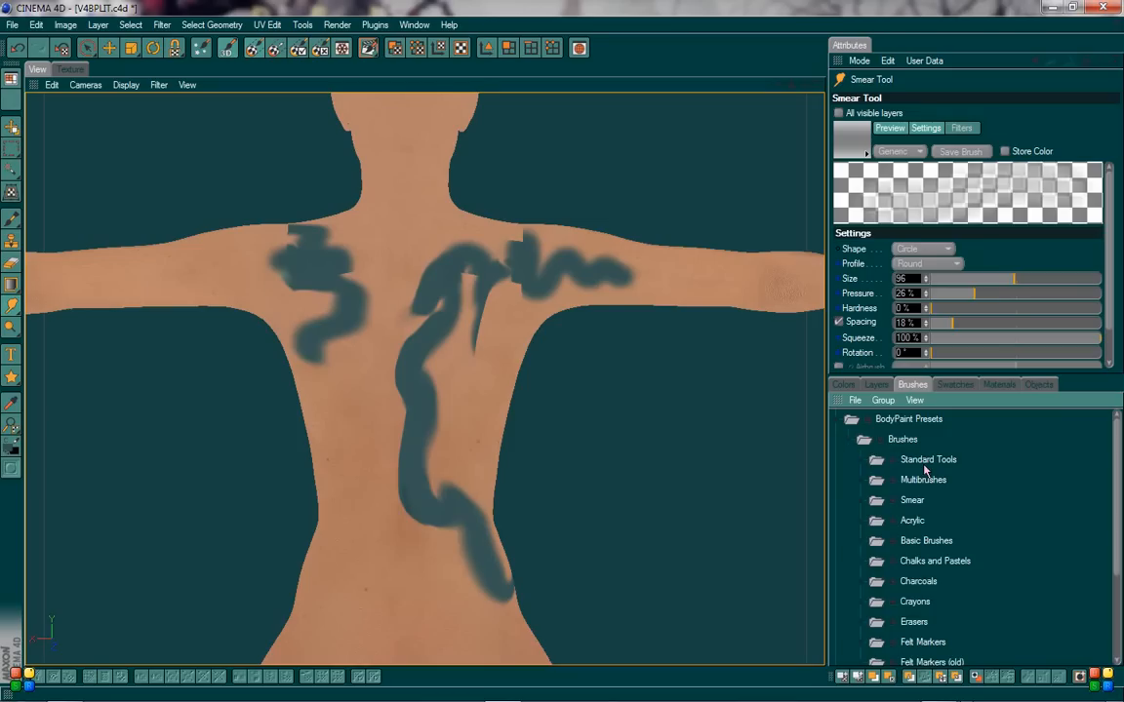
pyautogui.click(865, 500)
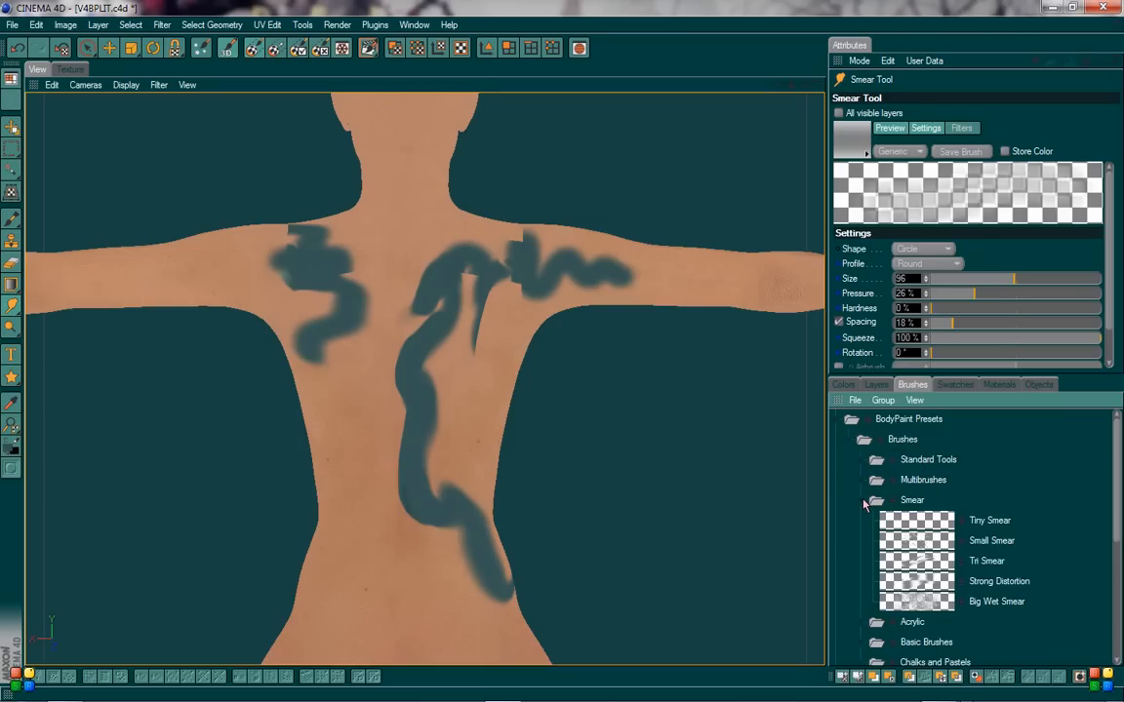
pyautogui.click(865, 500)
pyautogui.scroll(-3, 917, 534)
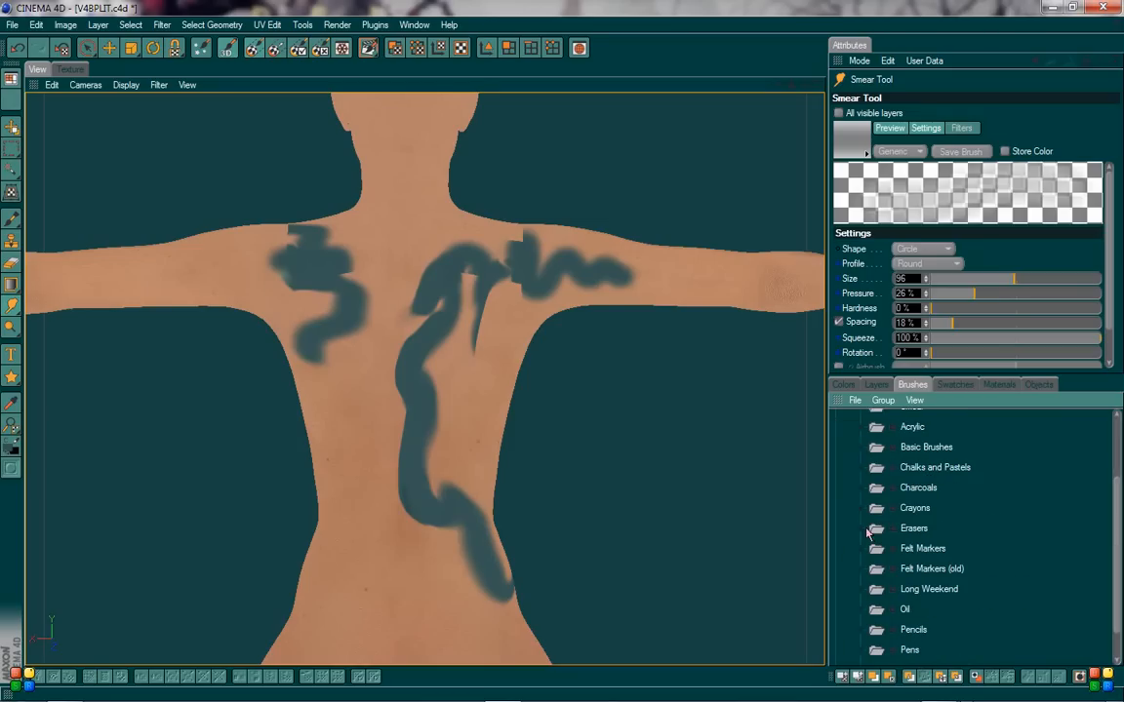
pyautogui.click(864, 509)
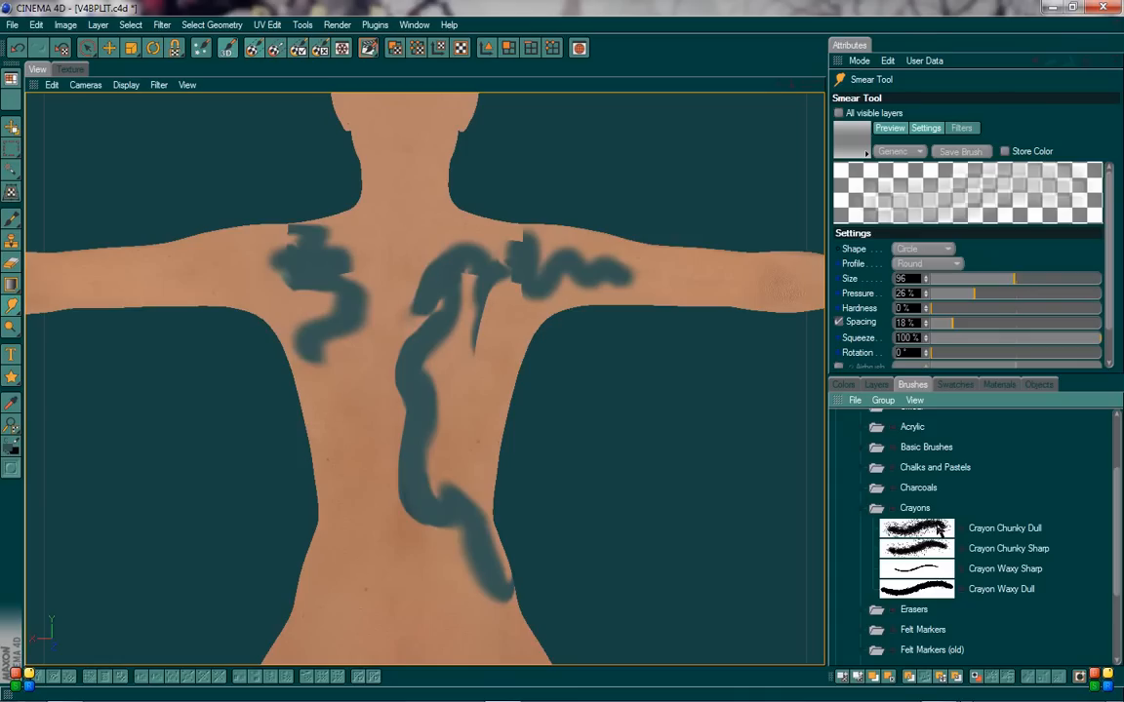
pyautogui.click(941, 528)
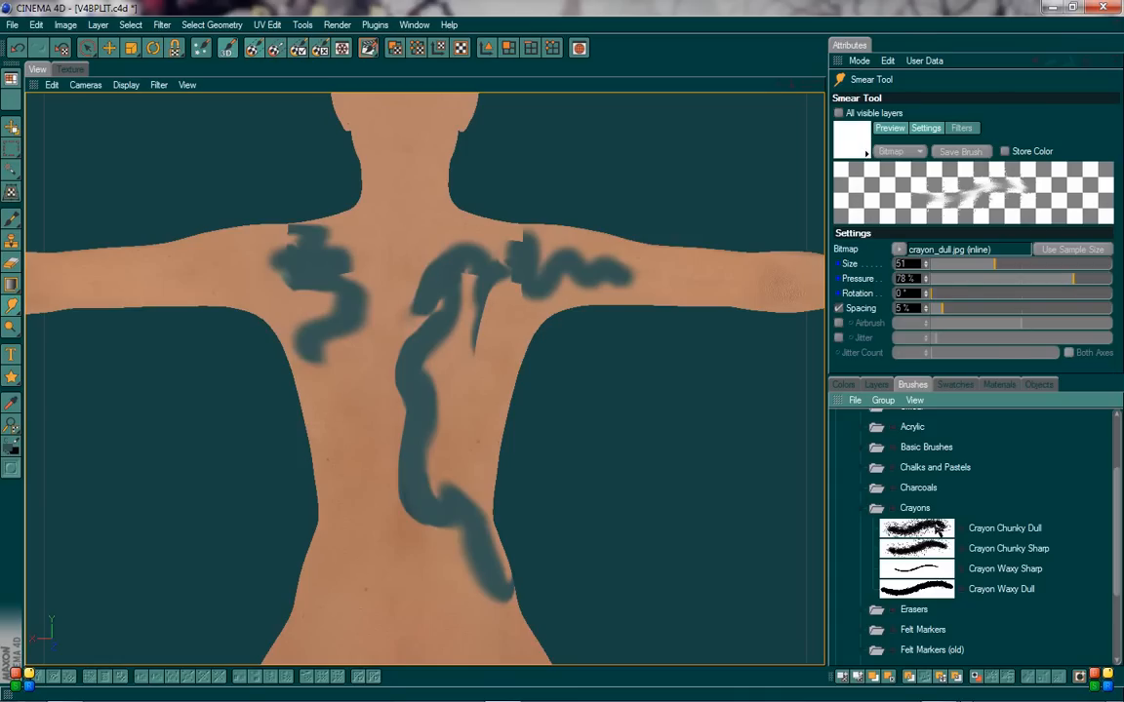
pyautogui.click(10, 200)
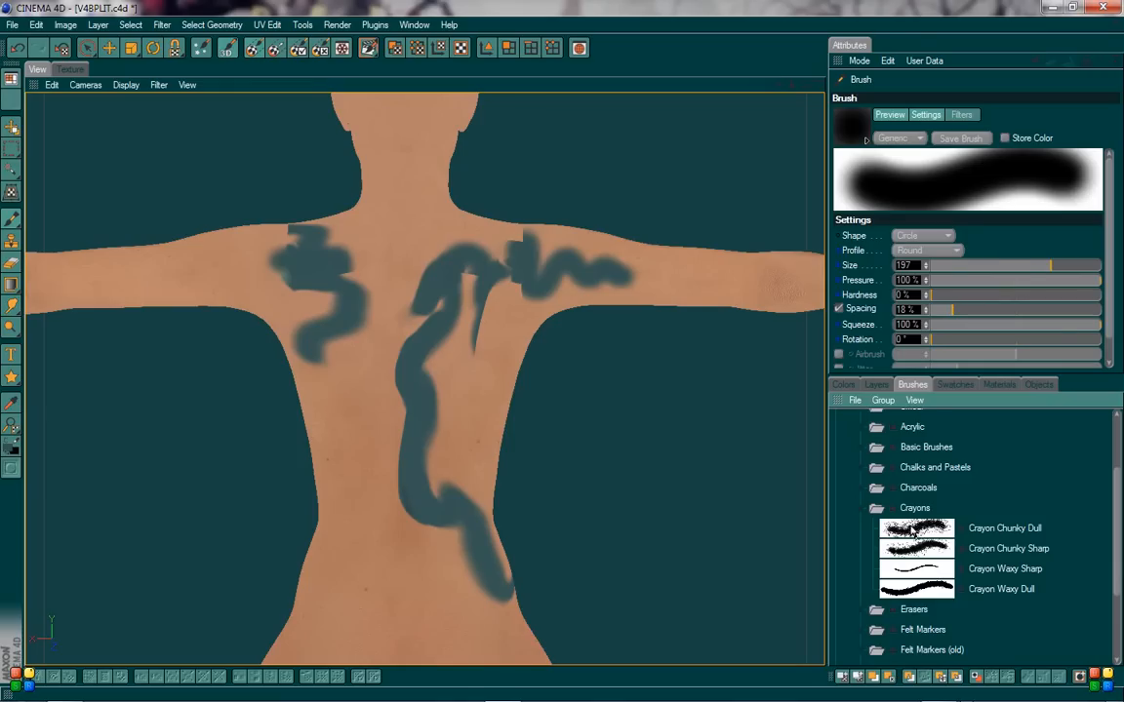
pyautogui.click(922, 531)
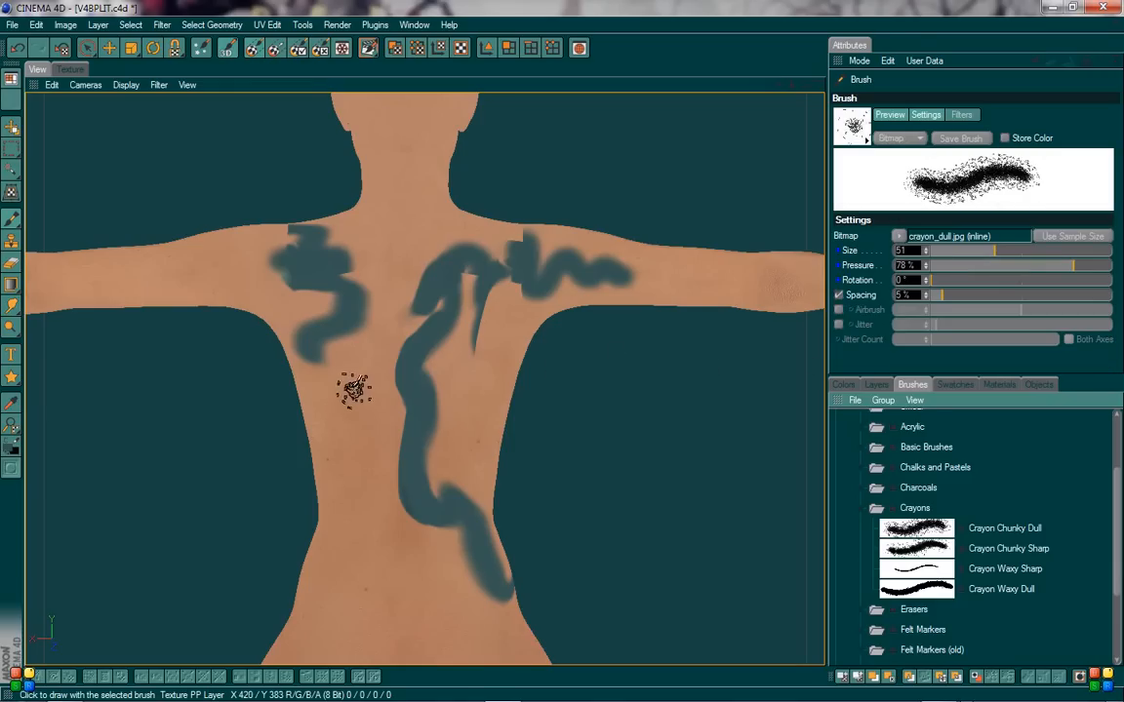
# - Paint wavy crayon strokes over the back and along both arms, and undo the last arm stroke
pyautogui.moveTo(364, 386)
pyautogui.mouseDown()
pyautogui.moveTo(335, 478)
pyautogui.moveTo(356, 488)
pyautogui.moveTo(363, 591)
pyautogui.moveTo(391, 565)
pyautogui.moveTo(444, 597)
pyautogui.mouseUp()
pyautogui.moveTo(391, 223); pyautogui.dragTo(398, 371)
pyautogui.moveTo(475, 386)
pyautogui.mouseDown()
pyautogui.moveTo(492, 353)
pyautogui.moveTo(477, 439)
pyautogui.mouseUp()
pyautogui.moveTo(473, 275)
pyautogui.mouseDown()
pyautogui.moveTo(567, 251)
pyautogui.moveTo(697, 280)
pyautogui.moveTo(634, 258)
pyautogui.mouseUp()
pyautogui.moveTo(262, 222)
pyautogui.mouseDown()
pyautogui.moveTo(225, 261)
pyautogui.moveTo(62, 309)
pyautogui.moveTo(67, 297)
pyautogui.mouseUp()
pyautogui.hotkey('ctrl', 'z')
pyautogui.hotkey('ctrl', 'z')
pyautogui.hotkey('ctrl', 'z')
pyautogui.hotkey('ctrl', 'z')
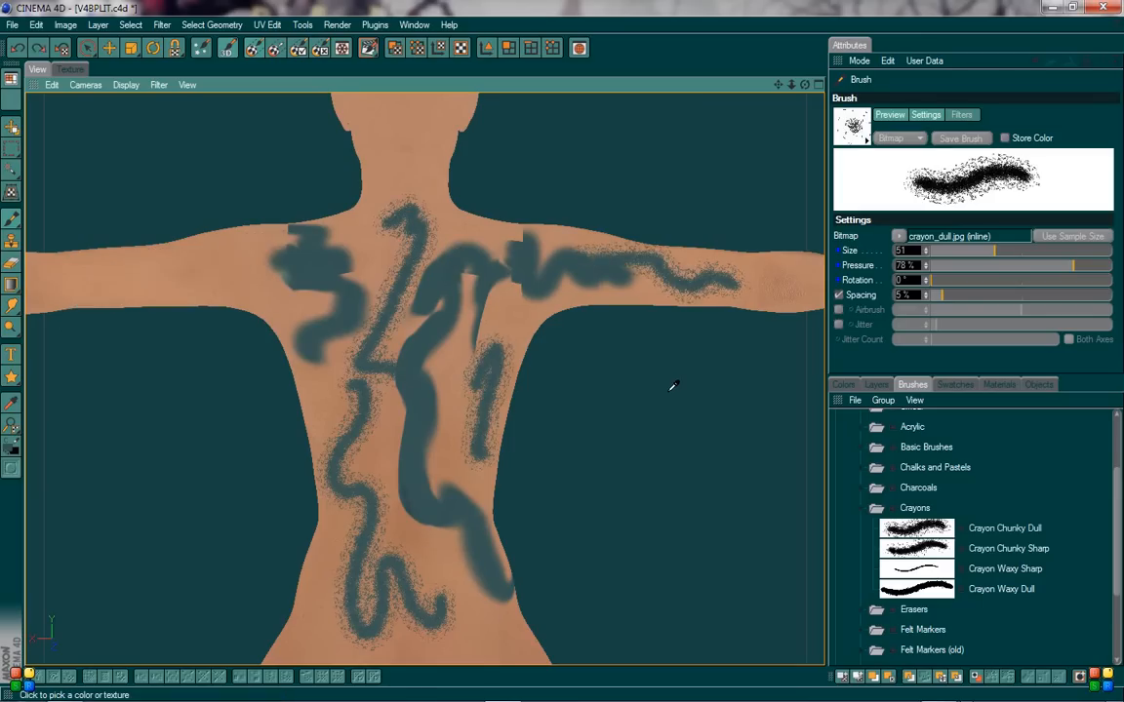
# - Undo the remaining crayon strokes, browse the Erasers and Oil brush presets, and load the Oil Flat preset
pyautogui.hotkey('ctrl', 'z')
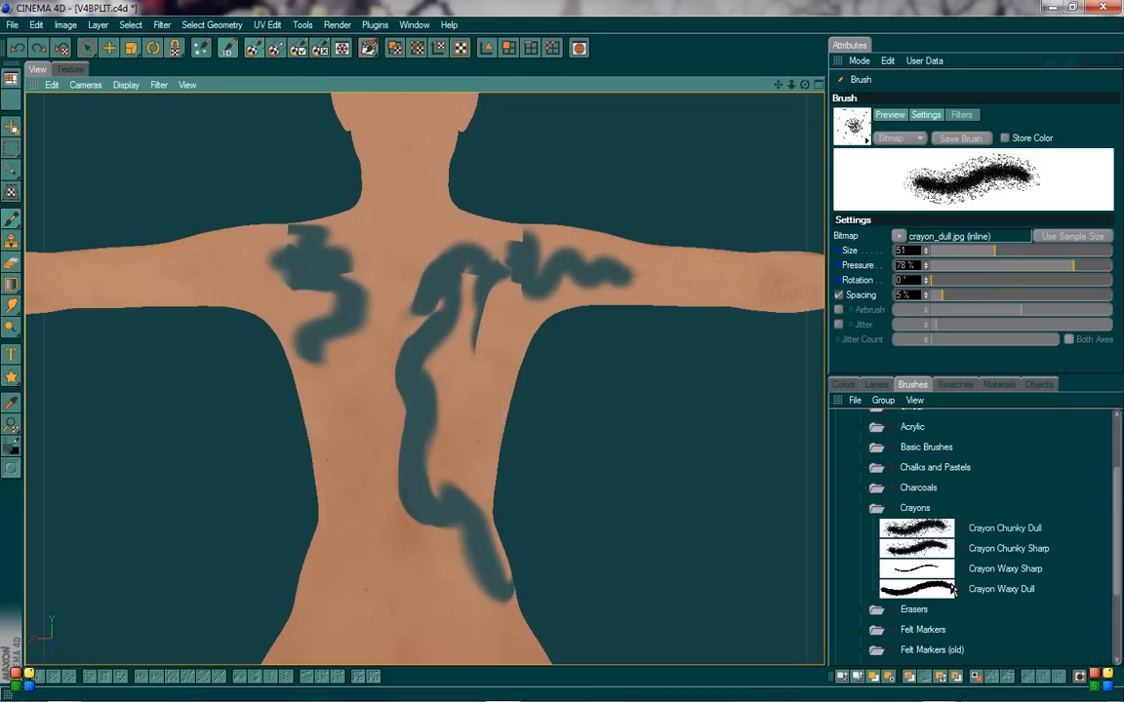
pyautogui.click(863, 610)
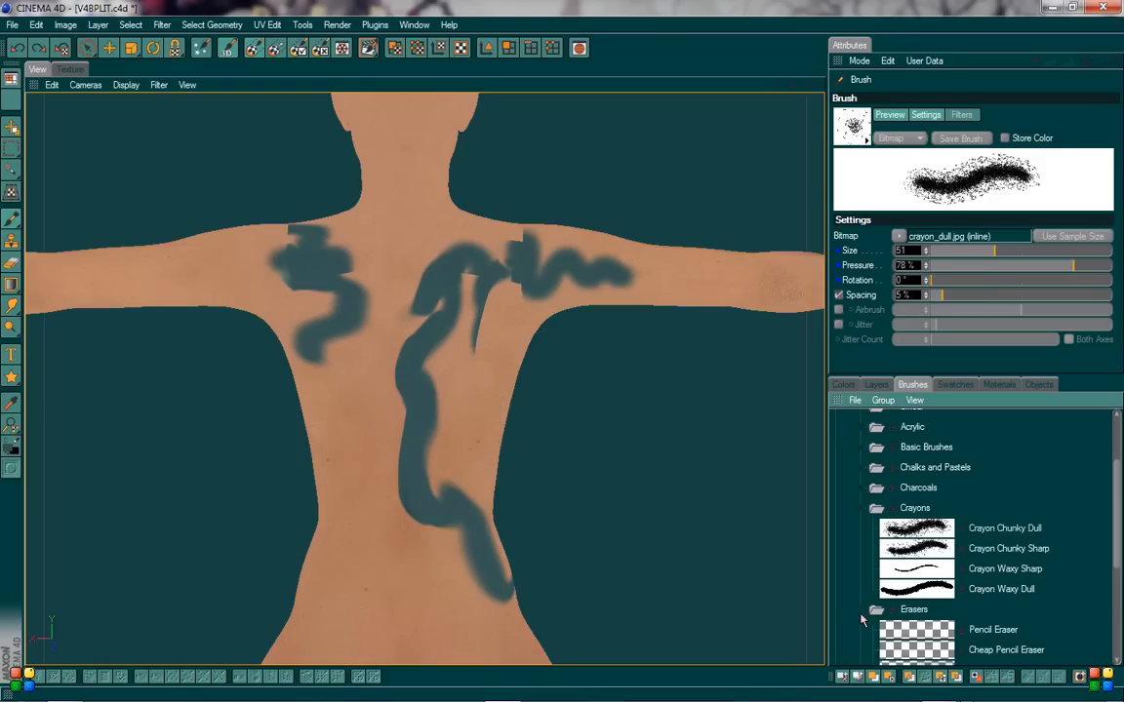
pyautogui.scroll(-4, 982, 479)
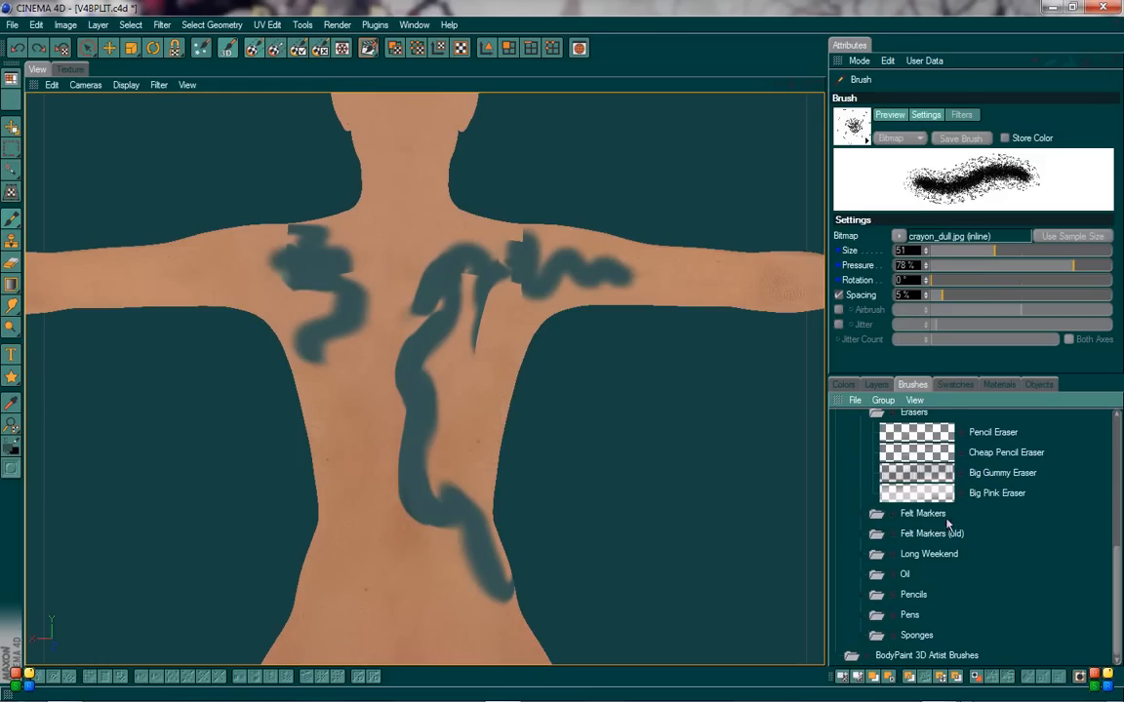
pyautogui.click(862, 575)
pyautogui.scroll(-3, 868, 546)
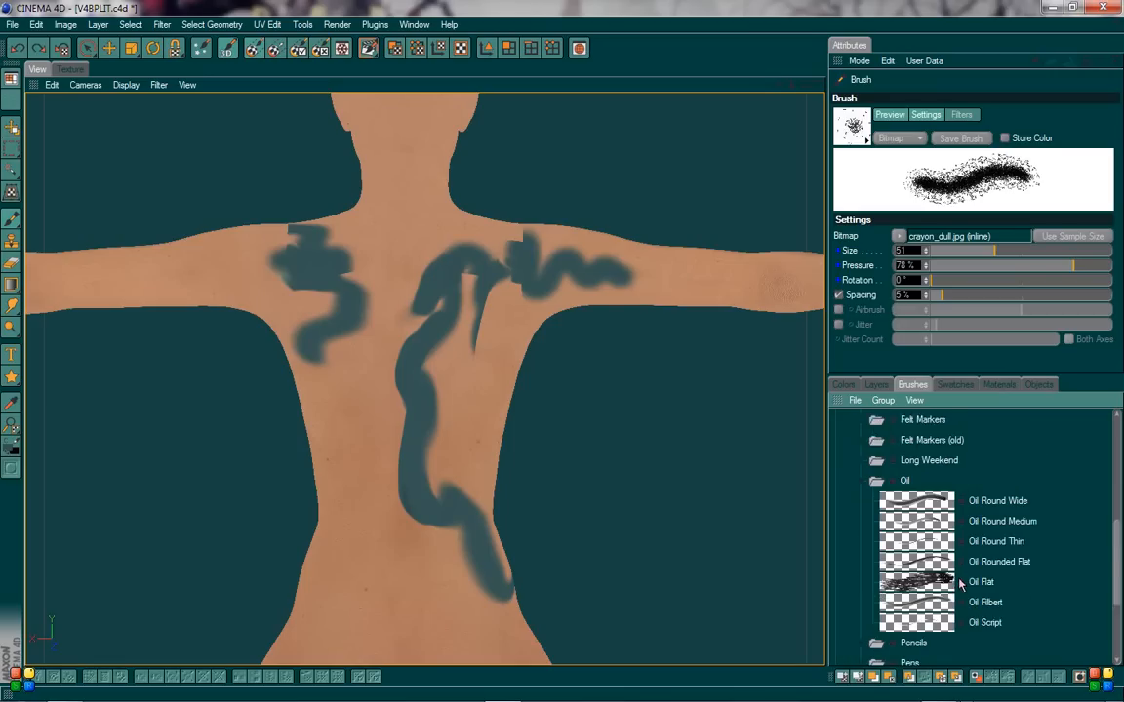
pyautogui.click(930, 535)
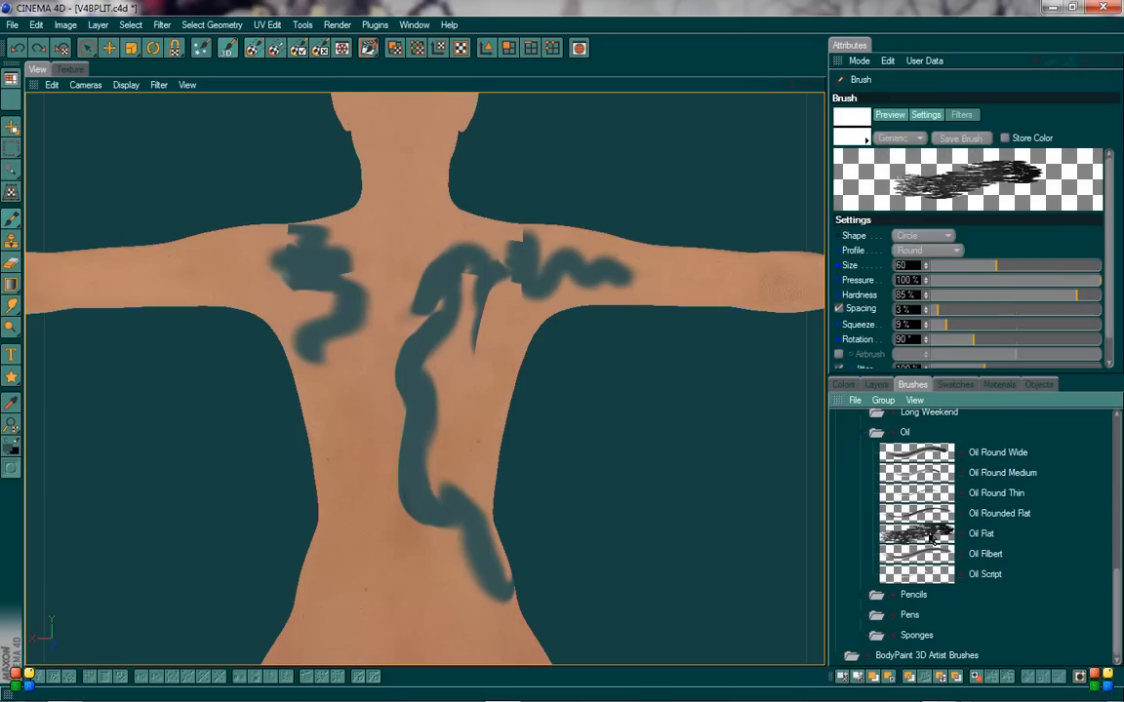
# - Try Oil Flat strokes along the back and up to the neck, and undo them
pyautogui.moveTo(385, 294)
pyautogui.mouseDown()
pyautogui.moveTo(353, 400)
pyautogui.moveTo(363, 551)
pyautogui.moveTo(397, 583)
pyautogui.moveTo(343, 324)
pyautogui.moveTo(378, 163)
pyautogui.moveTo(405, 112)
pyautogui.mouseUp()
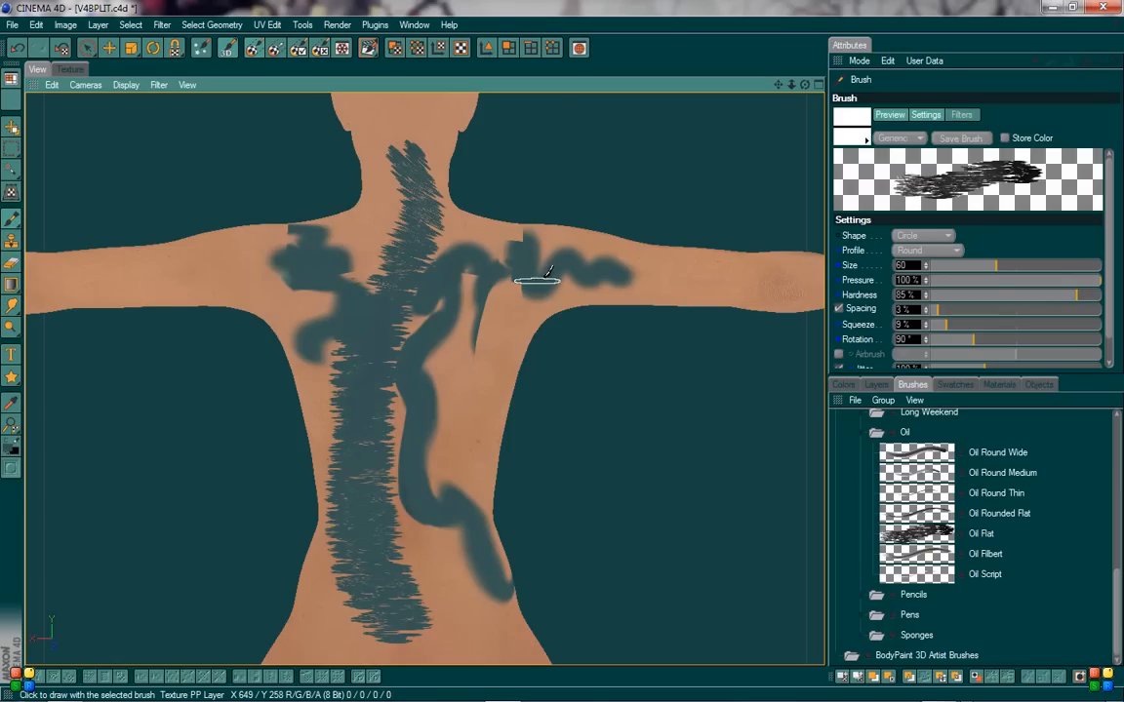
pyautogui.moveTo(508, 318)
pyautogui.mouseDown()
pyautogui.moveTo(479, 402)
pyautogui.moveTo(474, 505)
pyautogui.mouseUp()
pyautogui.hotkey('ctrl', 'z')
pyautogui.hotkey('ctrl', 'z')
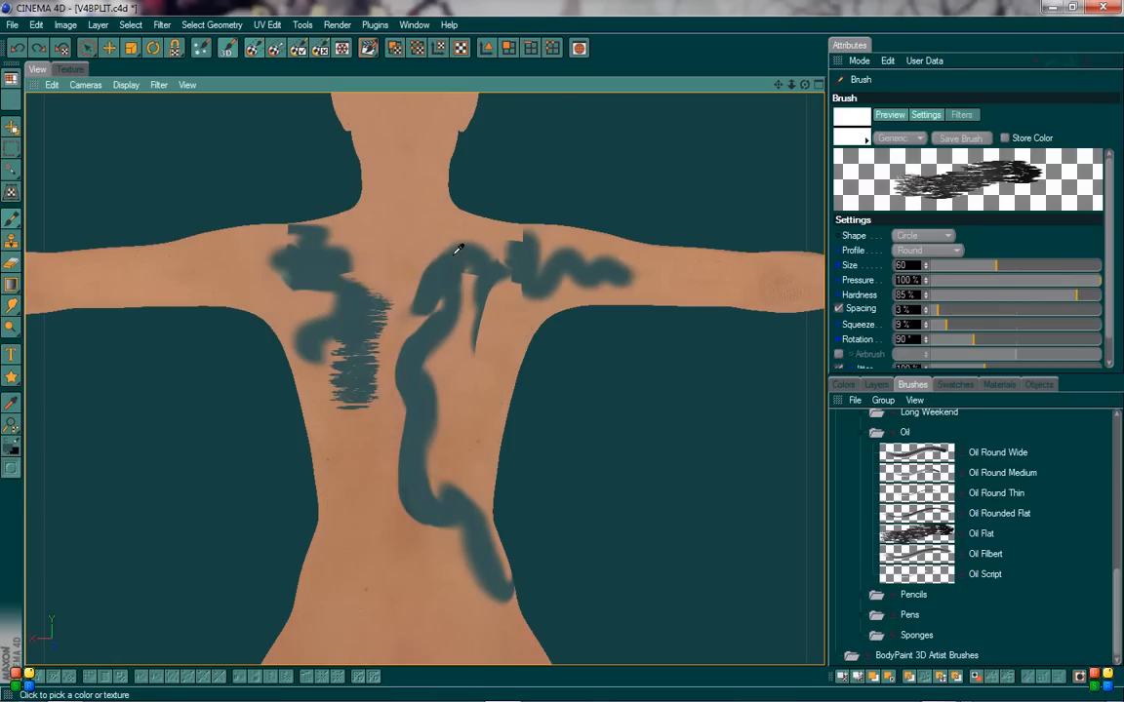
pyautogui.hotkey('ctrl', 'z')
# - Try broad Oil Flat strokes down both sides of the back and across both arms, and undo them
pyautogui.moveTo(497, 255)
pyautogui.mouseDown()
pyautogui.moveTo(470, 564)
pyautogui.moveTo(459, 585)
pyautogui.moveTo(401, 461)
pyautogui.moveTo(359, 295)
pyautogui.moveTo(364, 596)
pyautogui.moveTo(310, 411)
pyautogui.moveTo(326, 244)
pyautogui.moveTo(50, 258)
pyautogui.moveTo(276, 262)
pyautogui.moveTo(507, 220)
pyautogui.moveTo(688, 246)
pyautogui.moveTo(700, 230)
pyautogui.mouseUp()
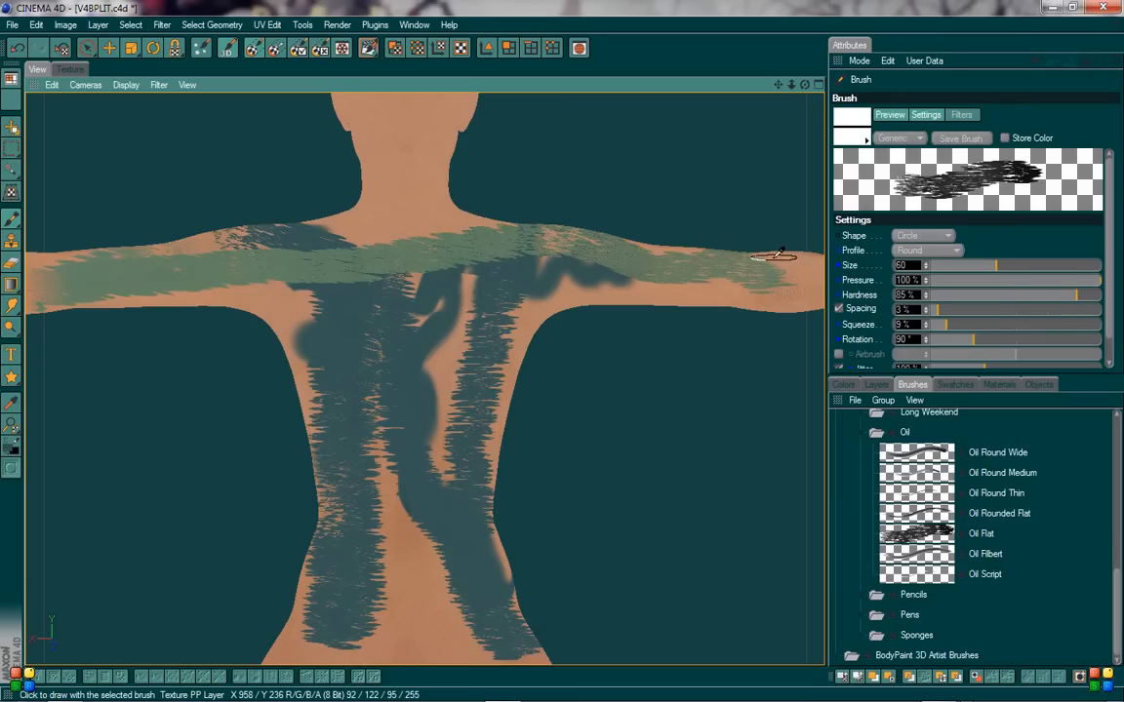
pyautogui.hotkey('ctrl', 'z')
pyautogui.hotkey('ctrl', 'z')
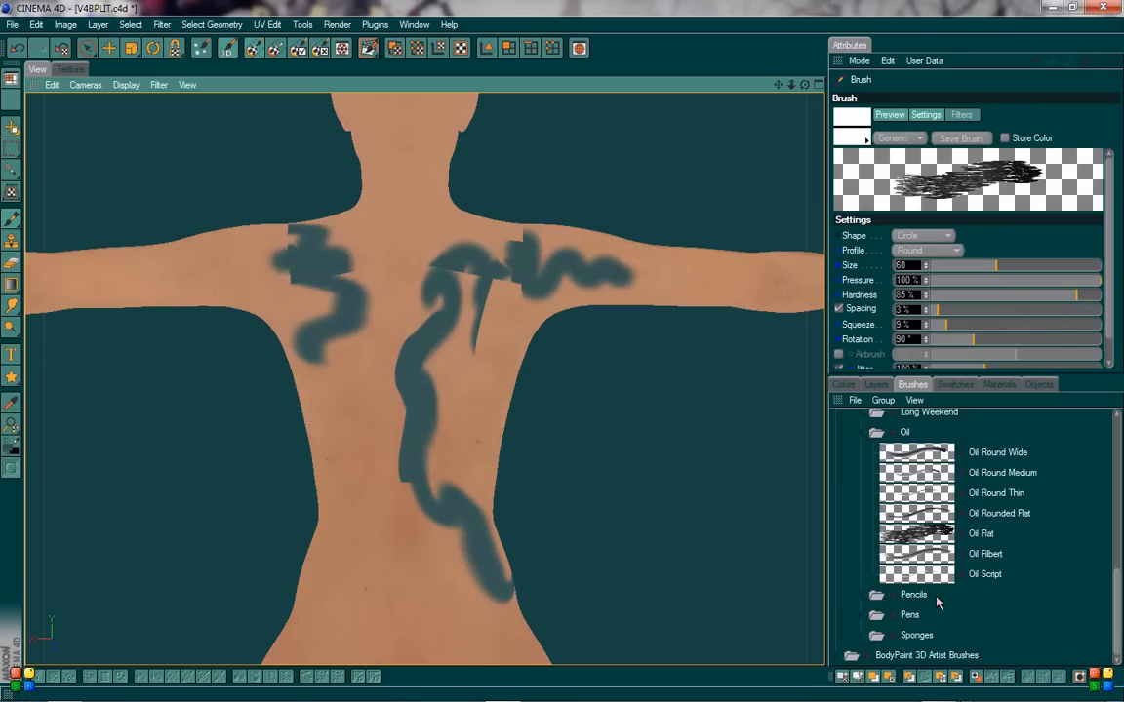
pyautogui.click(938, 602)
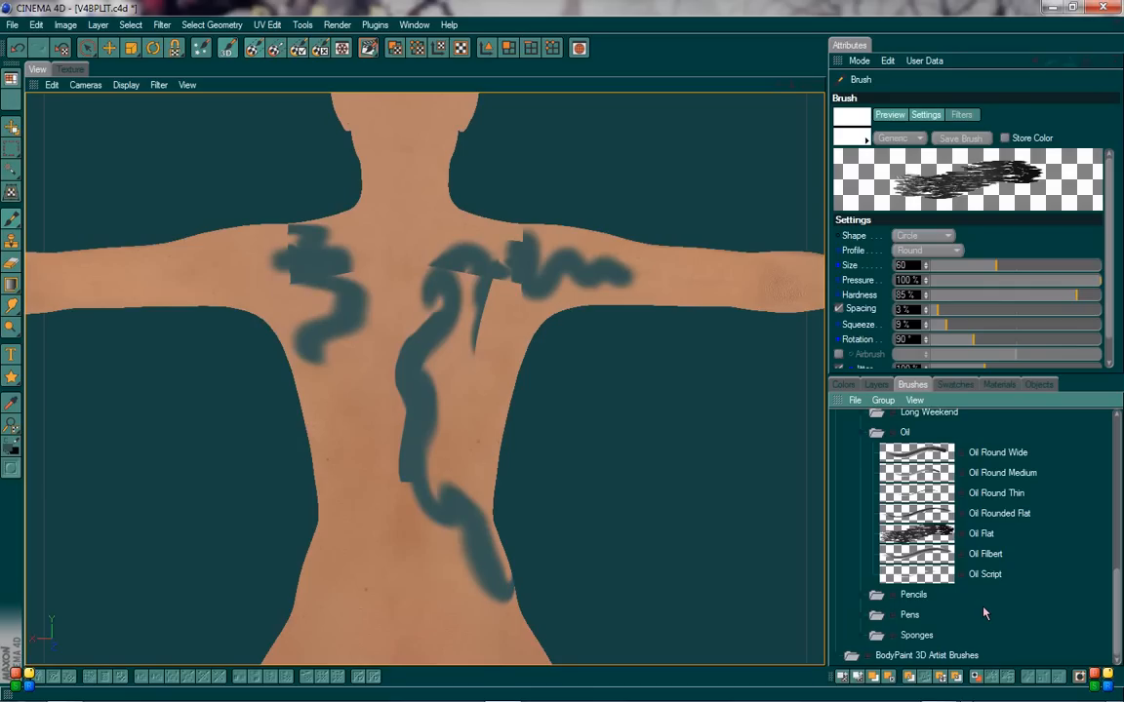
# - Set the blend mode of the painted 2_SkinHip layer to Multiply
pyautogui.click(995, 386)
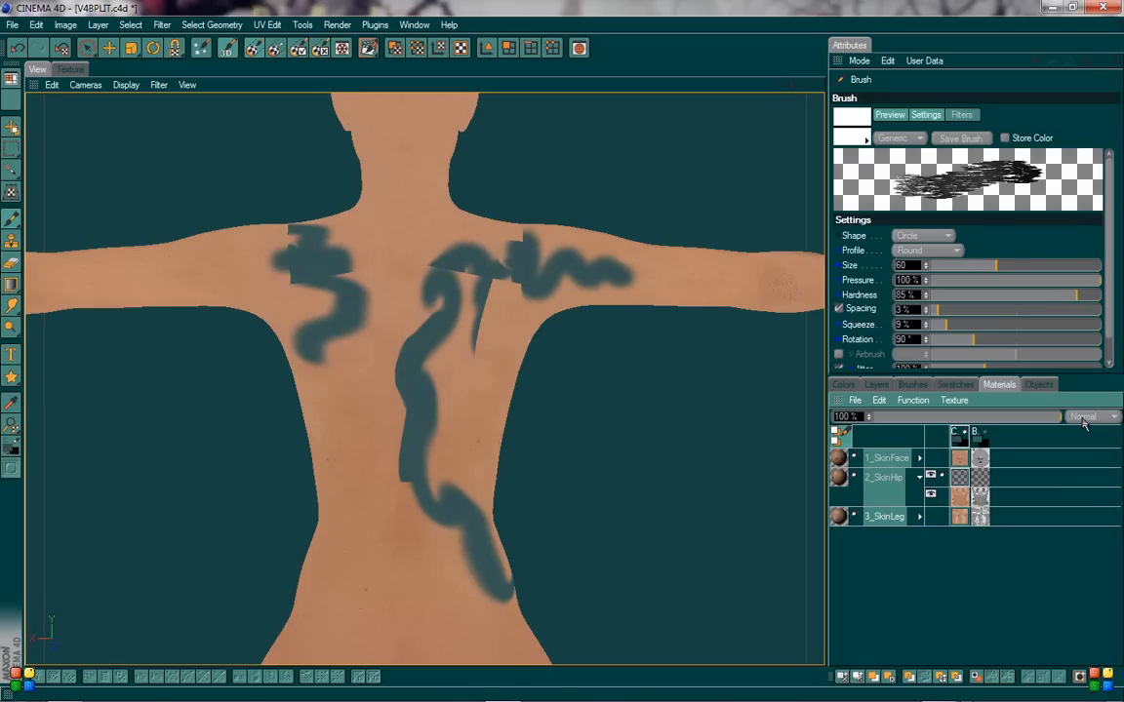
pyautogui.moveTo(1035, 422)
pyautogui.mouseDown()
pyautogui.moveTo(876, 420)
pyautogui.moveTo(1091, 420)
pyautogui.mouseUp()
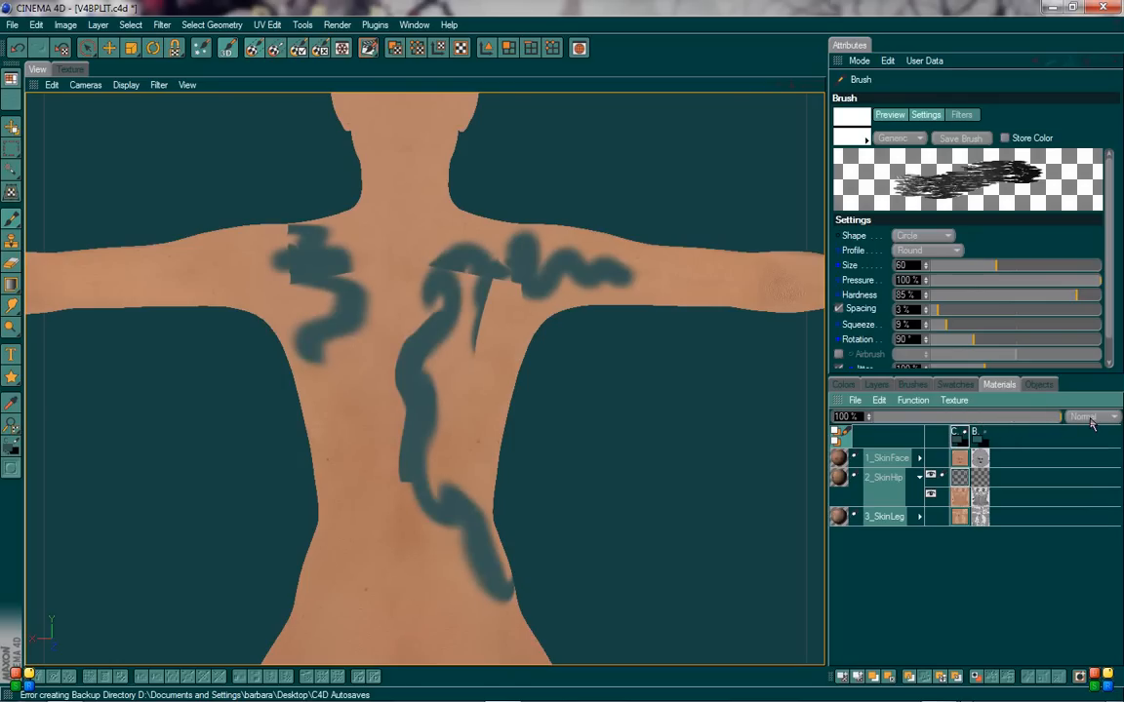
pyautogui.click(1090, 417)
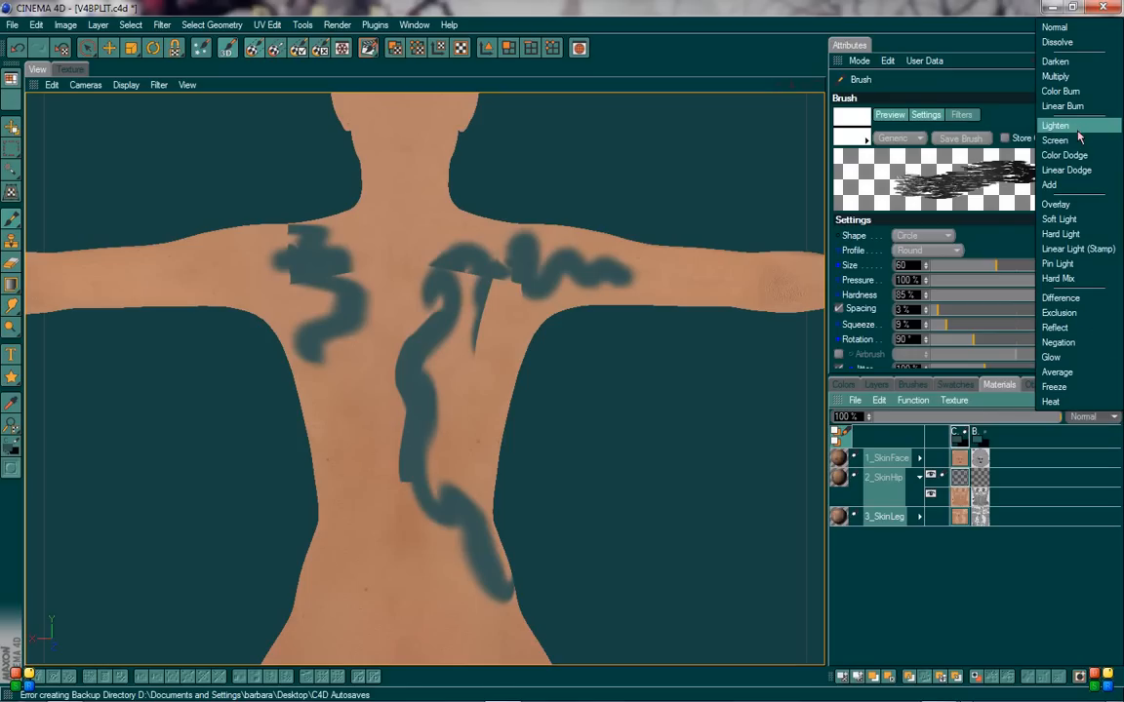
pyautogui.click(1075, 82)
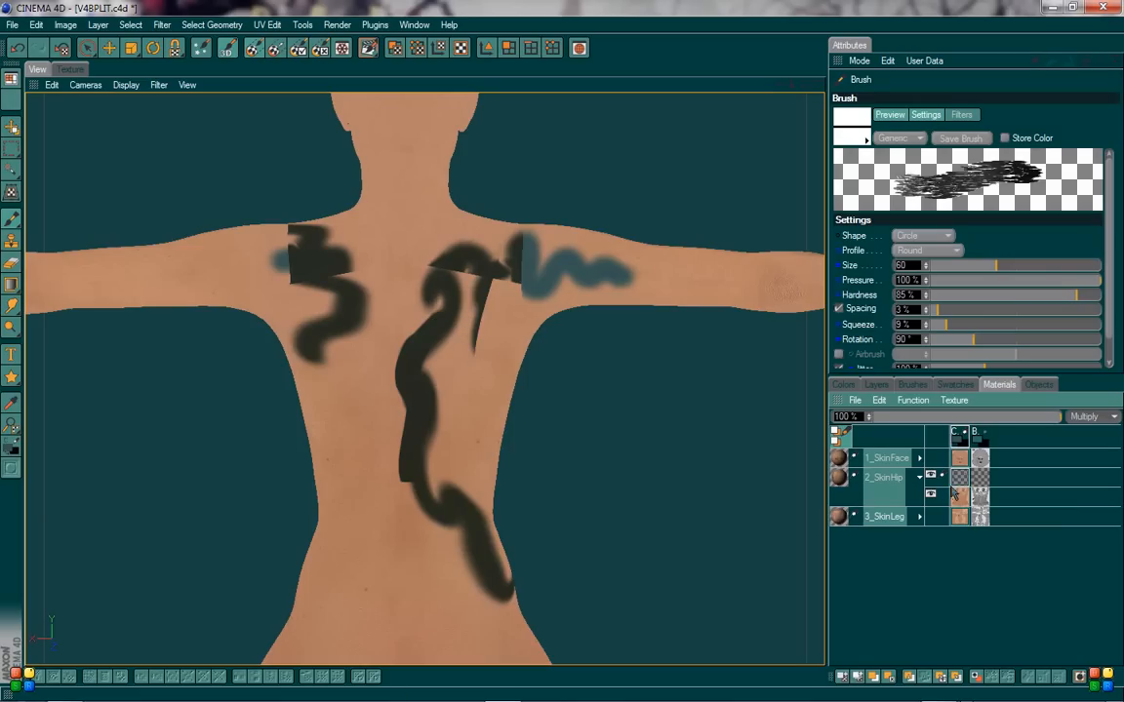
# - Try the Screen, Overlay and Hard Light blend modes in turn on the painted 2_SkinHip layer
pyautogui.click(1080, 419)
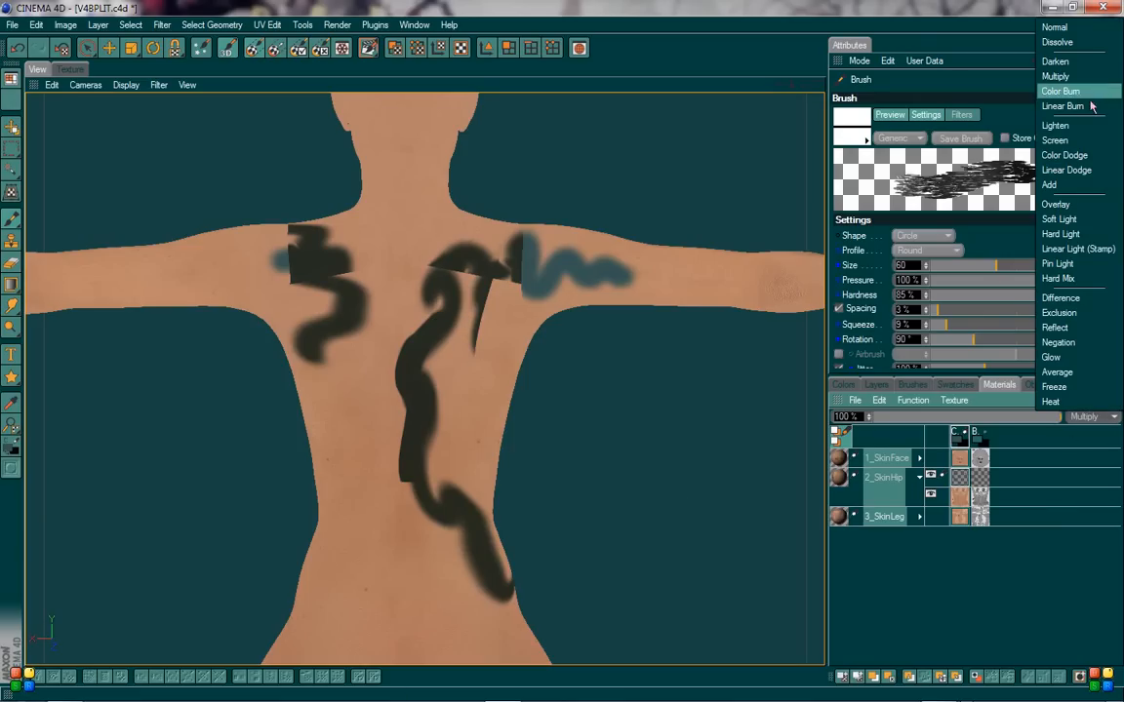
pyautogui.click(1090, 139)
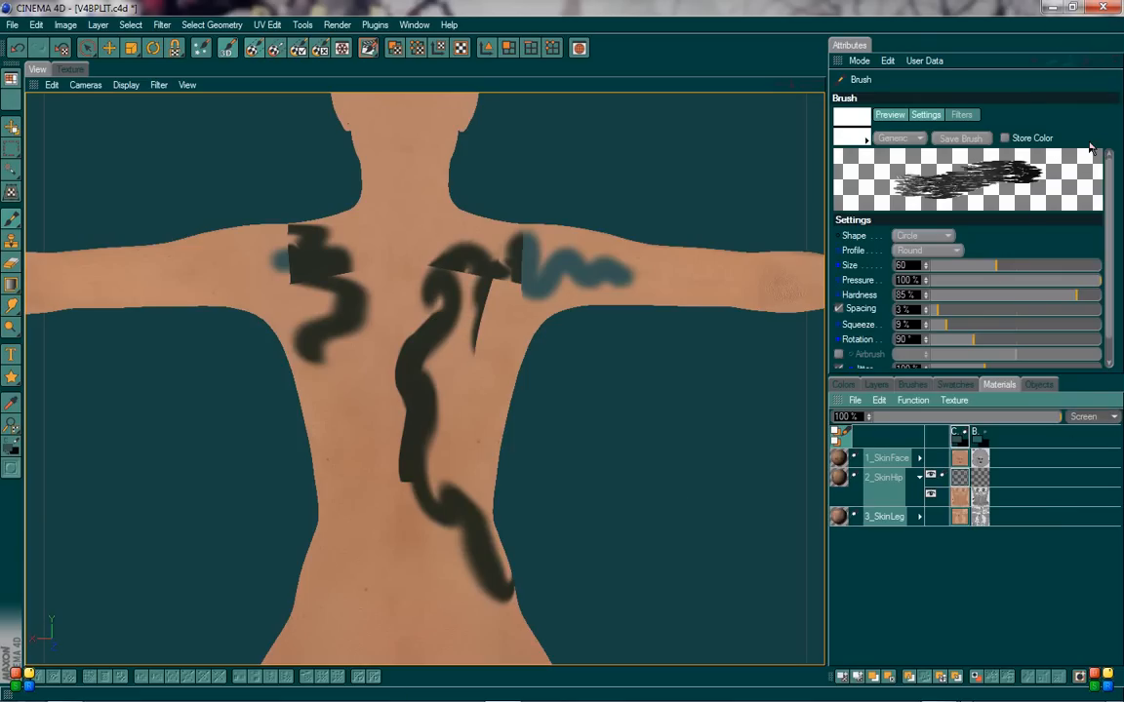
pyautogui.click(1080, 419)
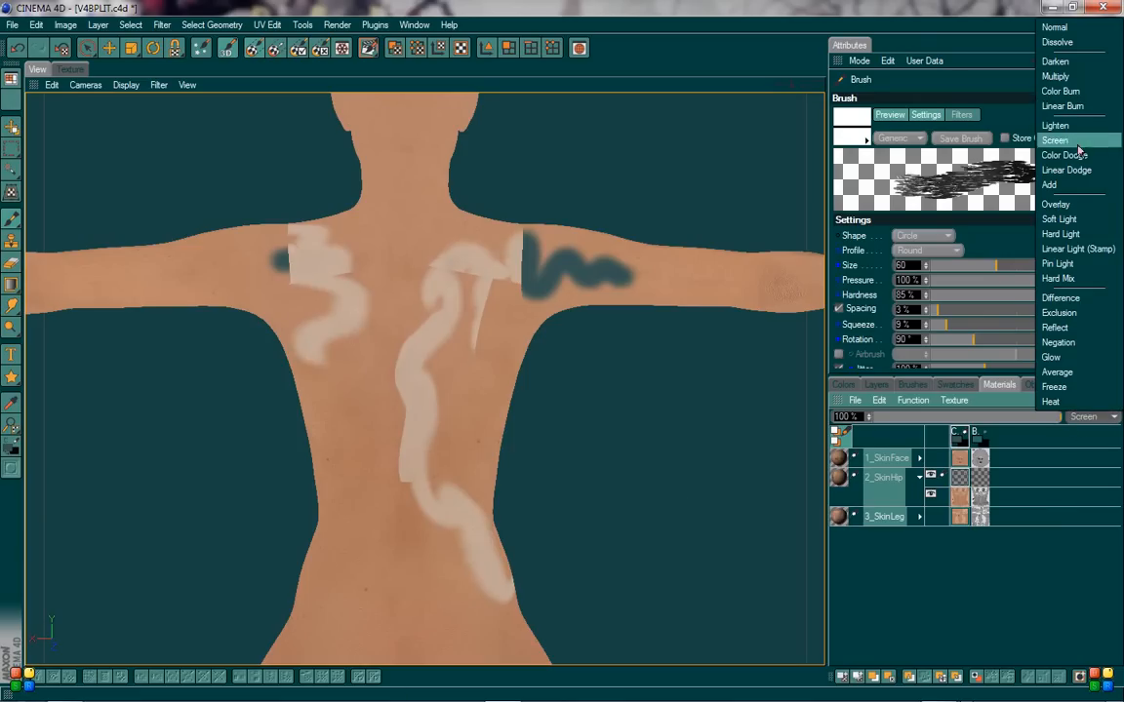
pyautogui.click(1079, 206)
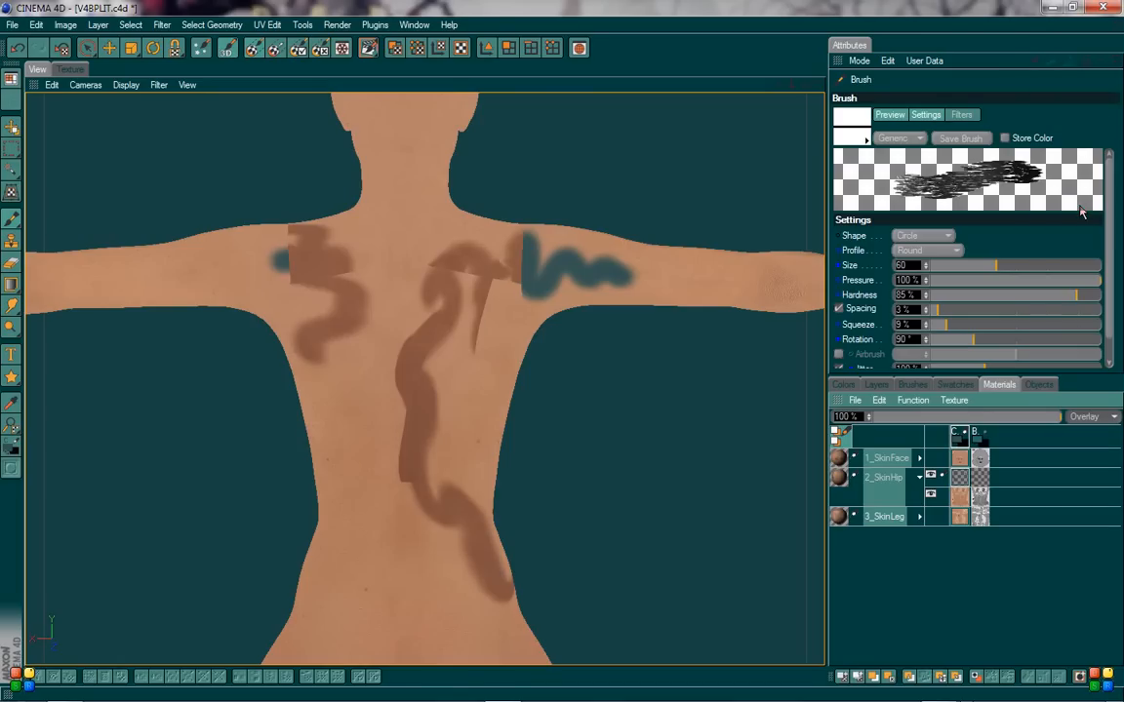
pyautogui.click(1085, 415)
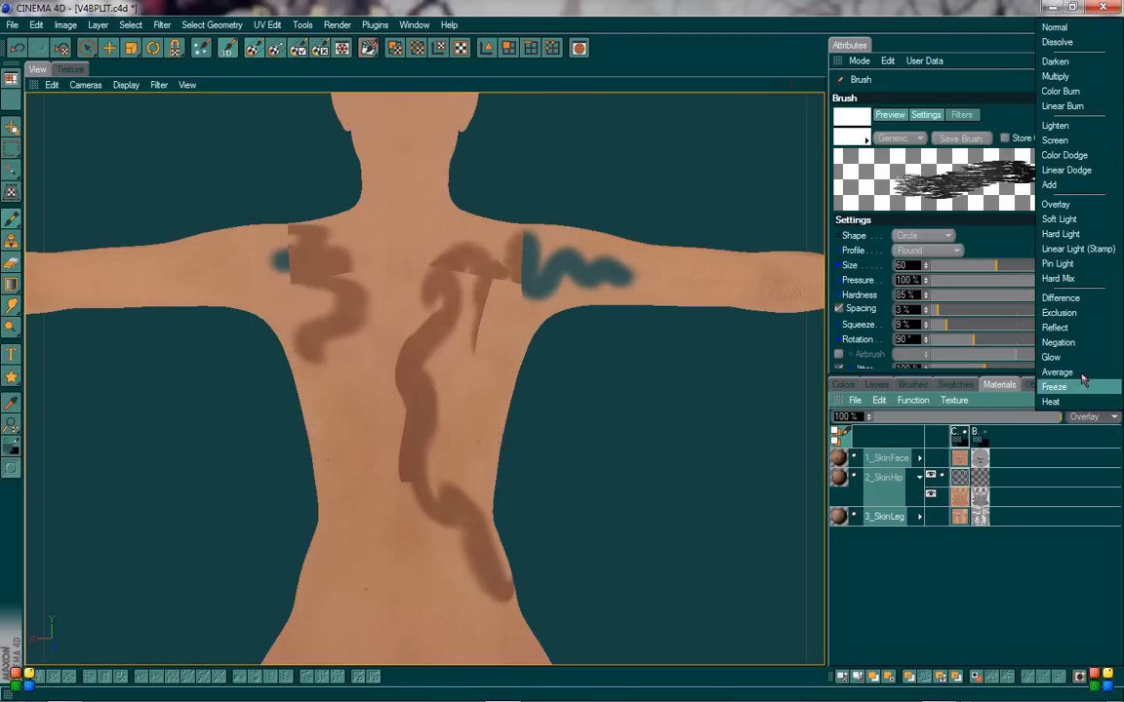
pyautogui.click(1070, 238)
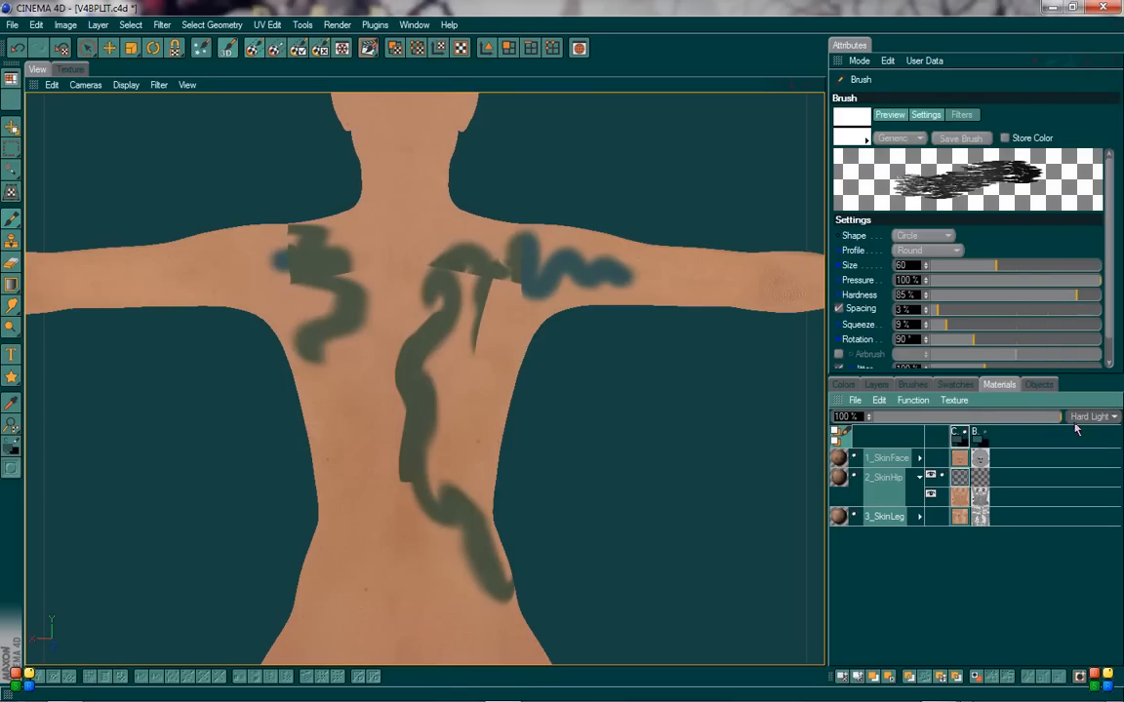
# - Try the Difference and Negation blend modes on the painted 2_SkinHip layer, and return it to Normal
pyautogui.moveTo(997, 421)
pyautogui.mouseDown()
pyautogui.moveTo(952, 421)
pyautogui.moveTo(997, 425)
pyautogui.mouseUp()
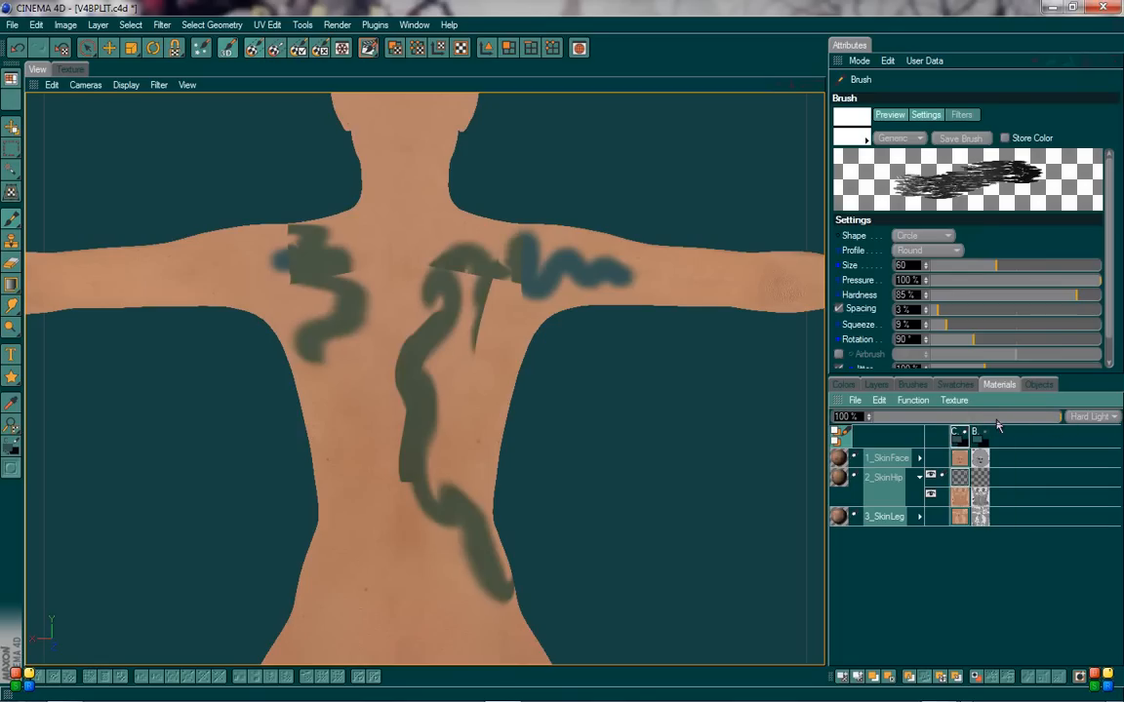
pyautogui.click(1093, 416)
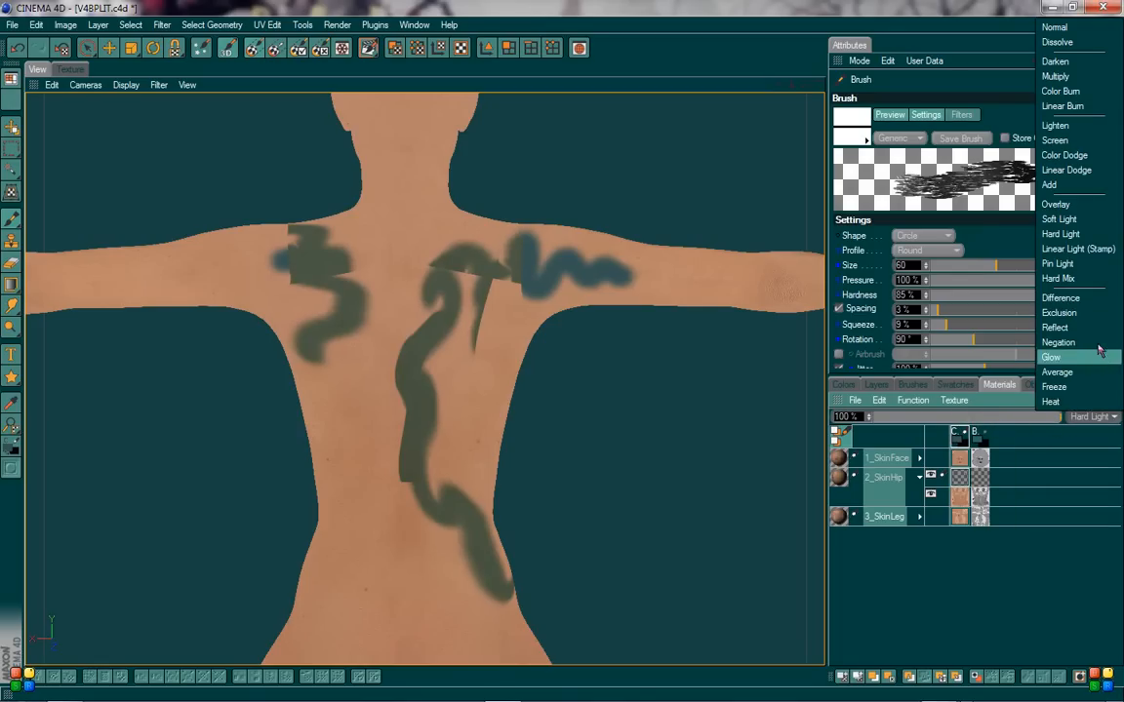
pyautogui.click(1060, 297)
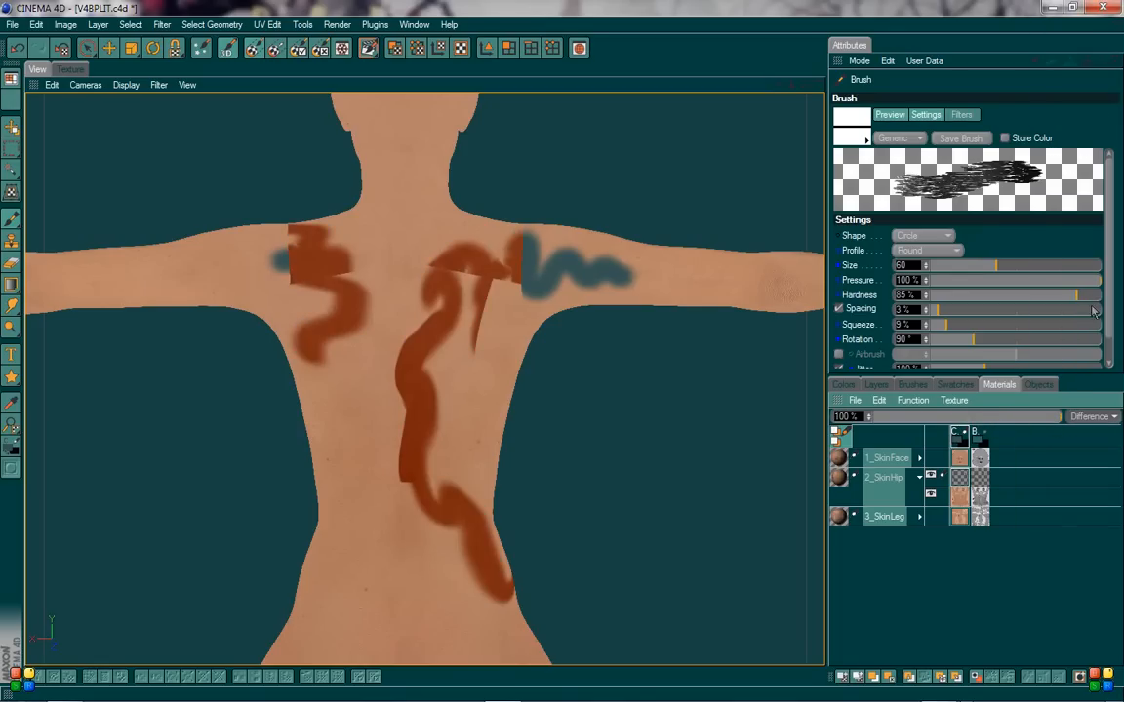
pyautogui.click(1081, 420)
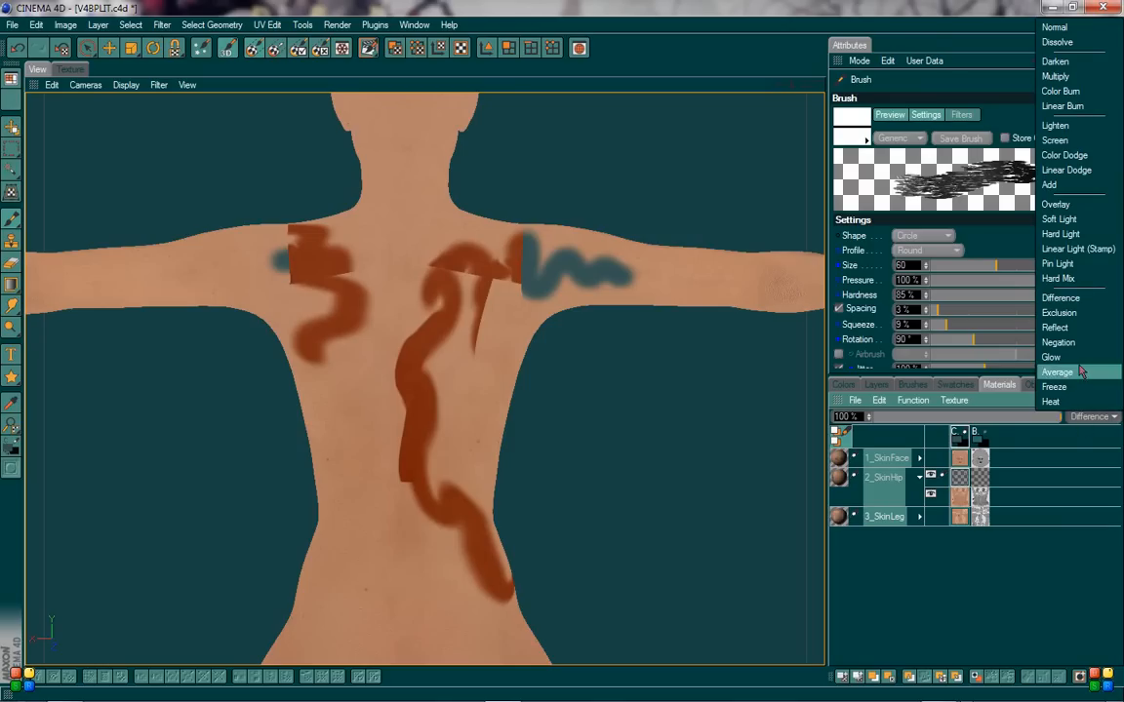
pyautogui.click(1059, 342)
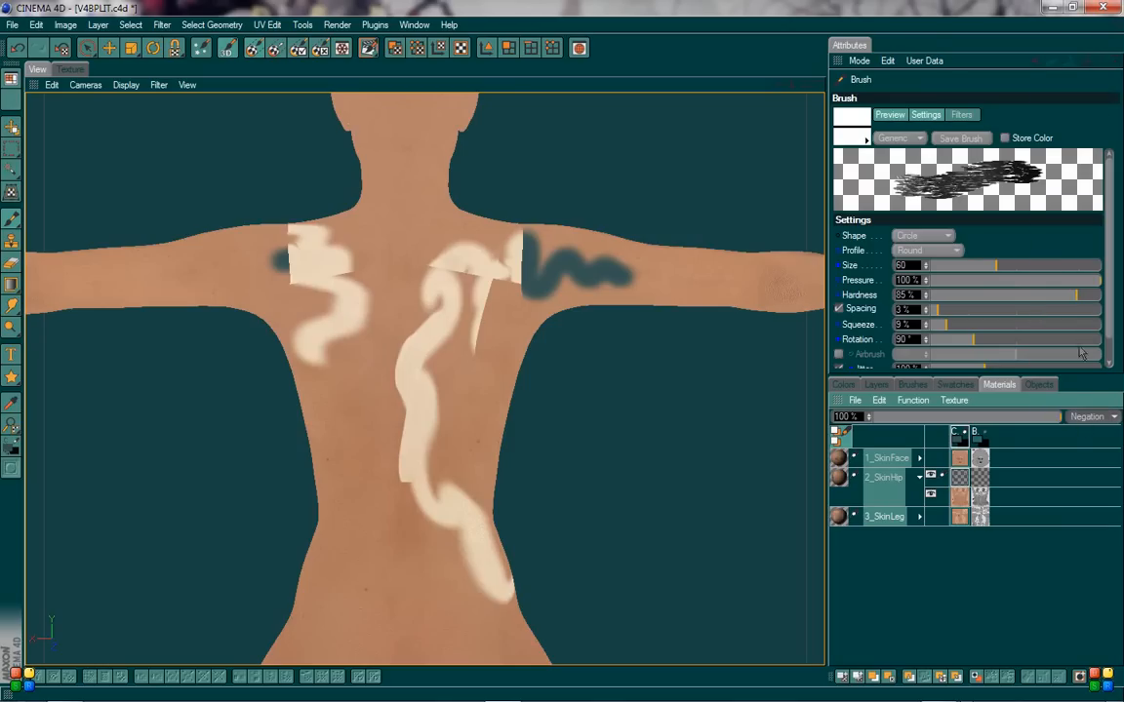
pyautogui.click(1082, 419)
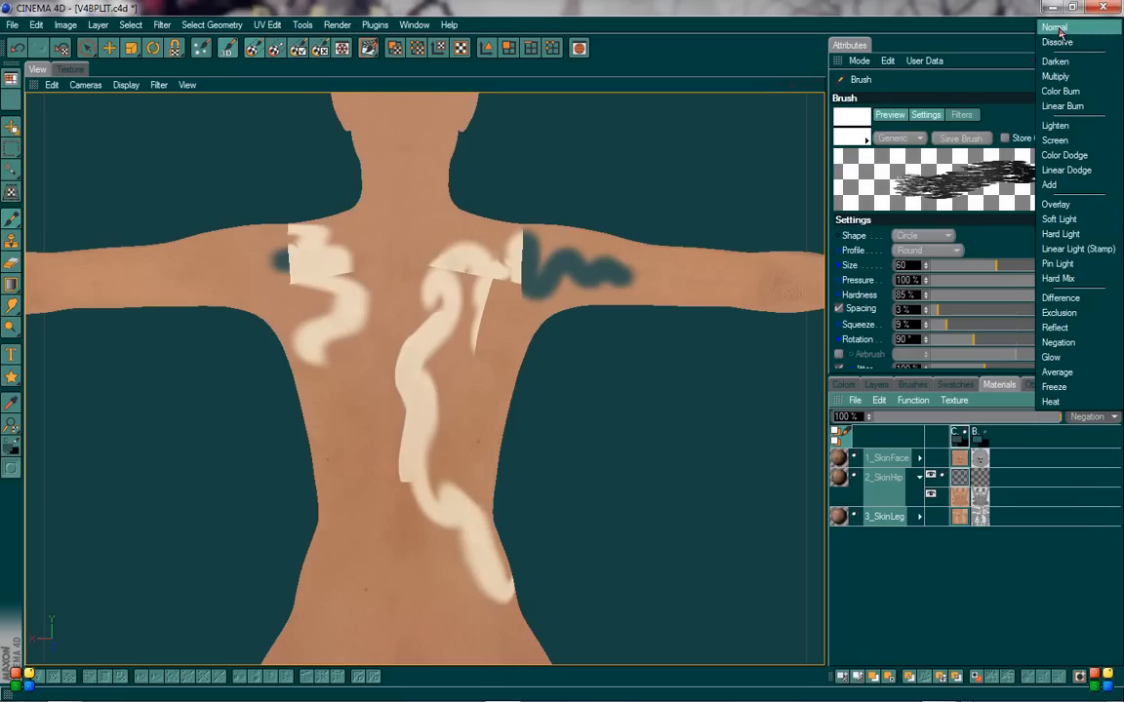
pyautogui.click(1059, 29)
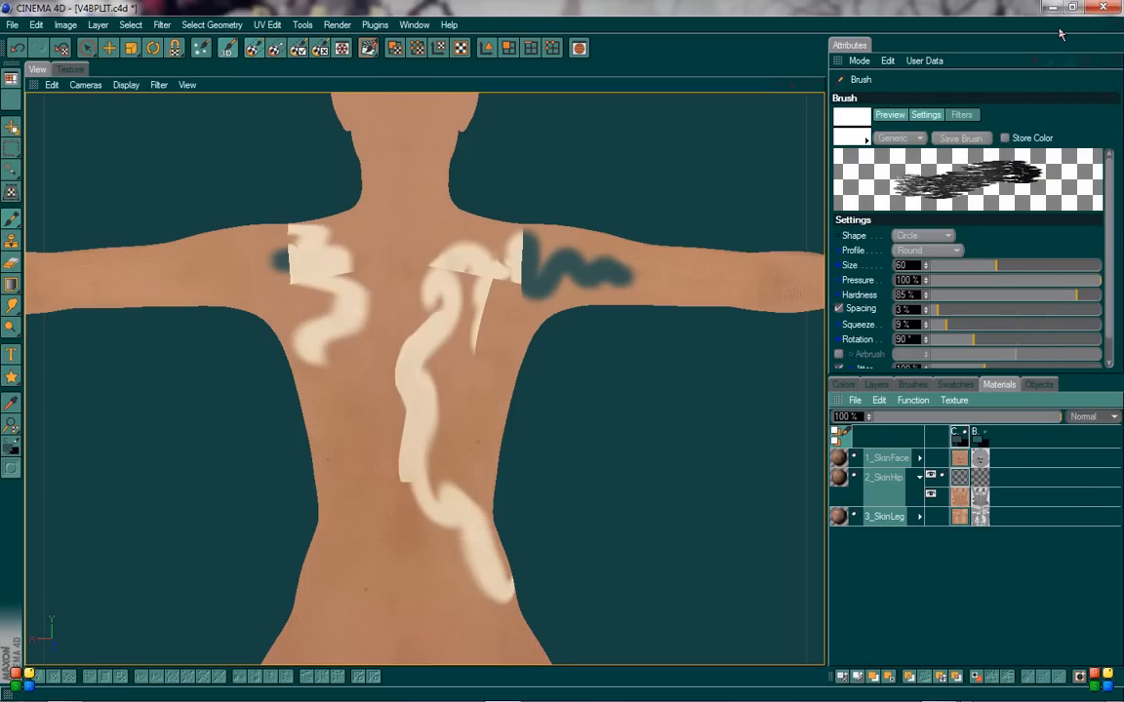
# - Hide the painted 2_SkinHip layer and activate the Dodge tool with brush size 56
pyautogui.click(931, 477)
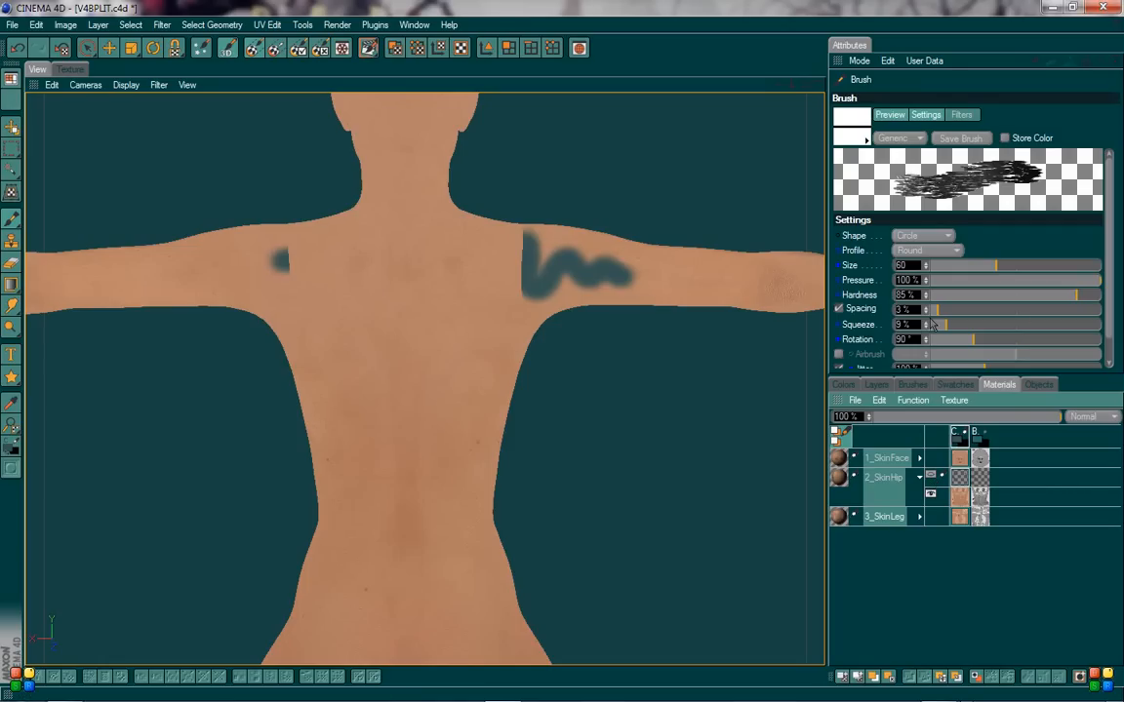
pyautogui.click(9, 330)
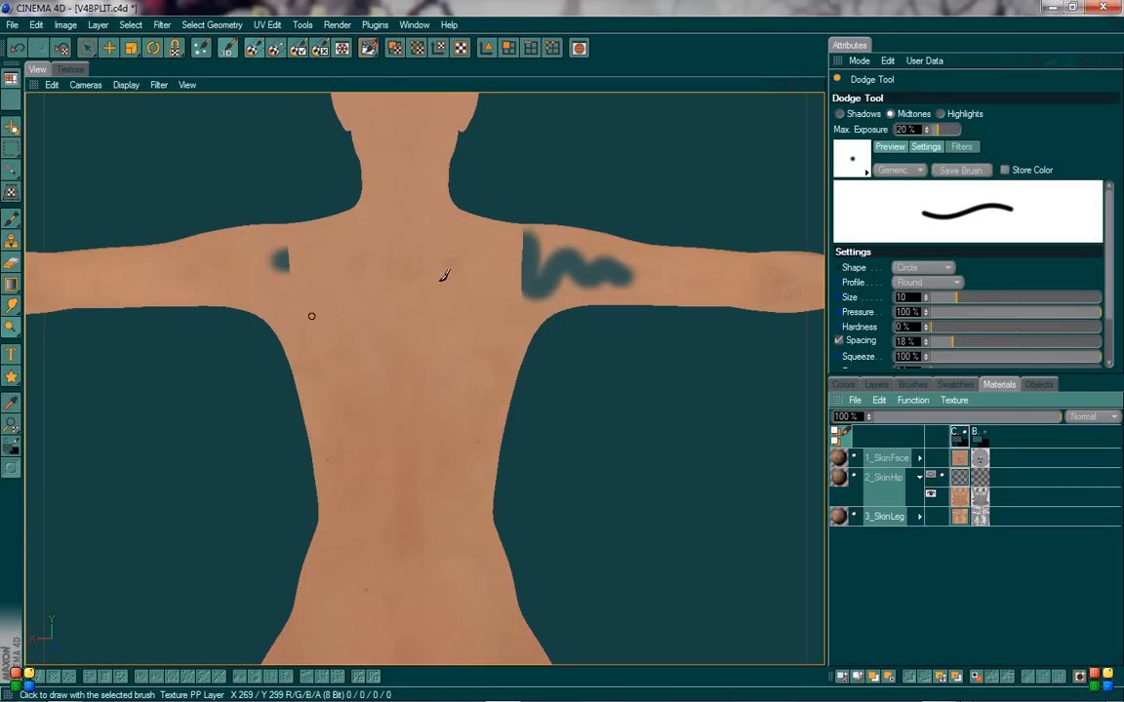
pyautogui.moveTo(970, 303); pyautogui.dragTo(995, 305)
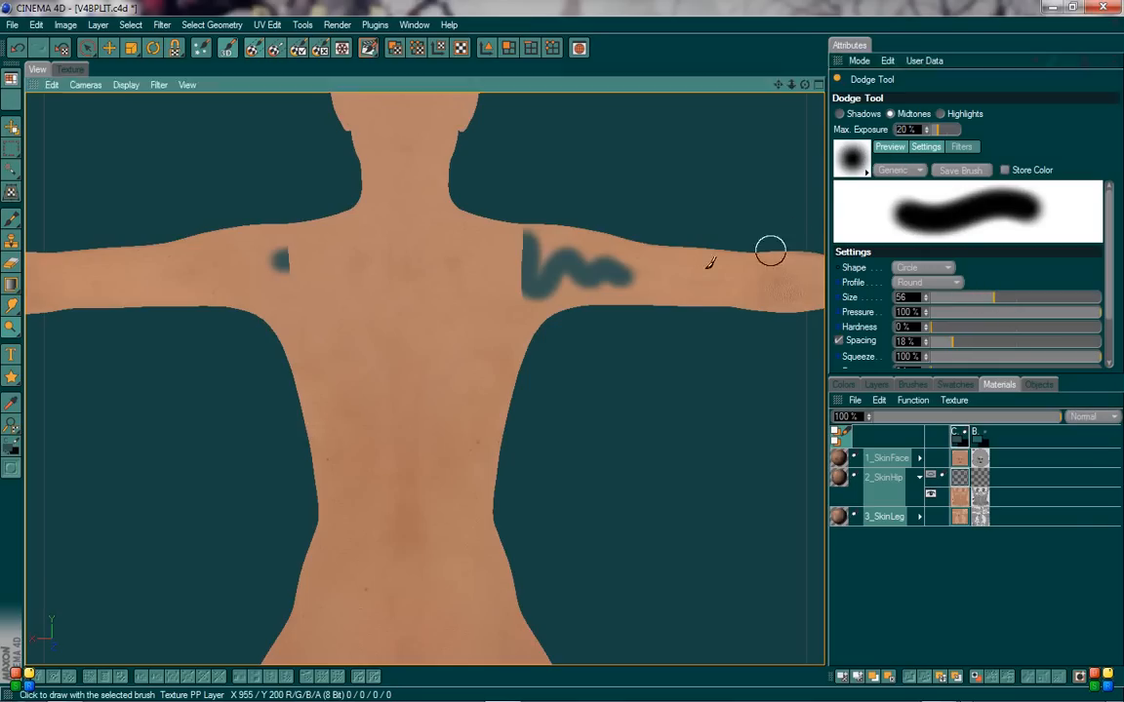
# - Select the base skin layer of 2_SkinHip and dodge a short stroke on the upper back
pyautogui.scroll(-3, 703, 271)
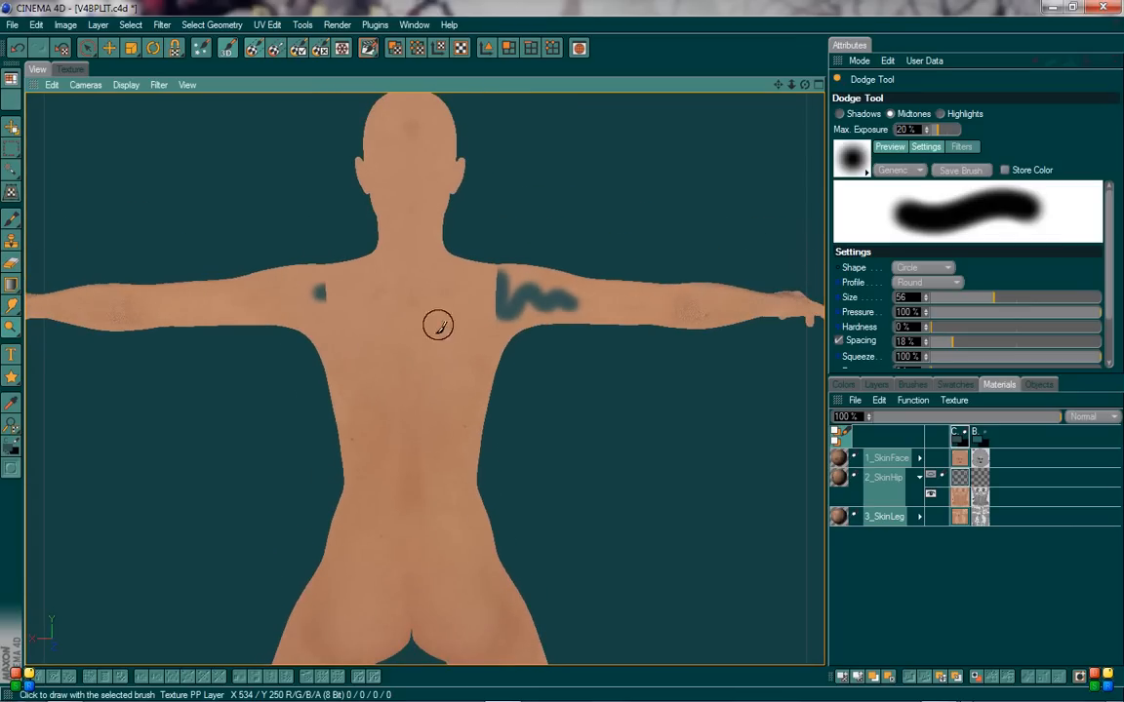
pyautogui.click(975, 498)
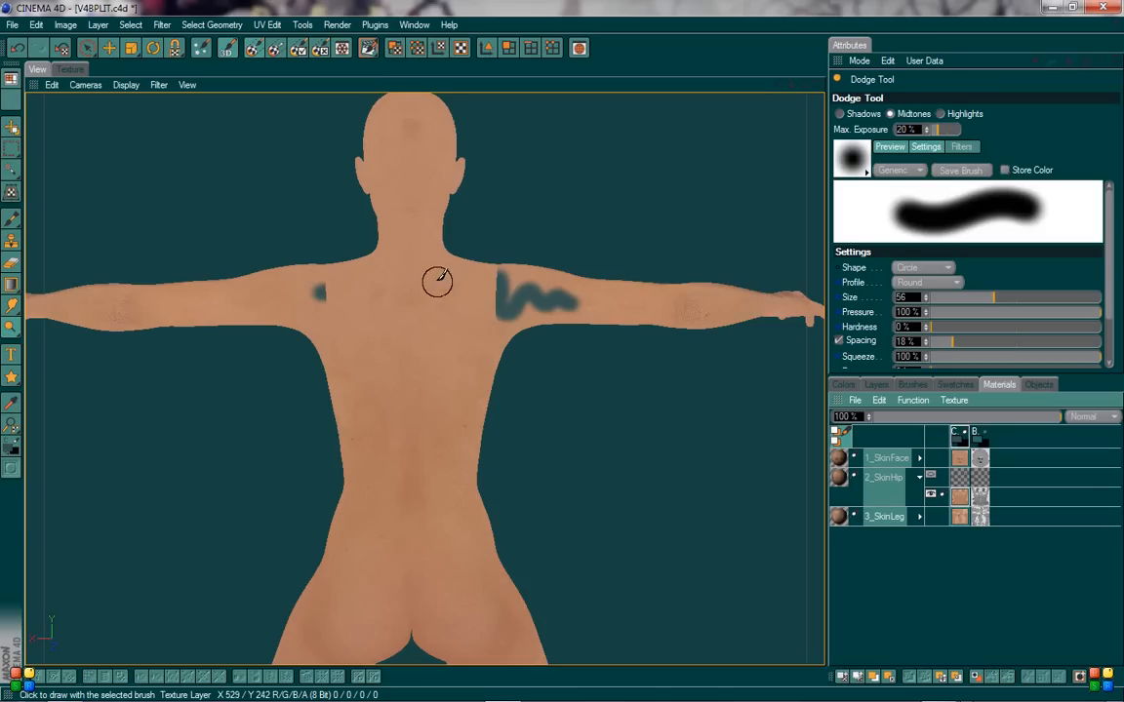
pyautogui.moveTo(432, 282); pyautogui.dragTo(430, 307)
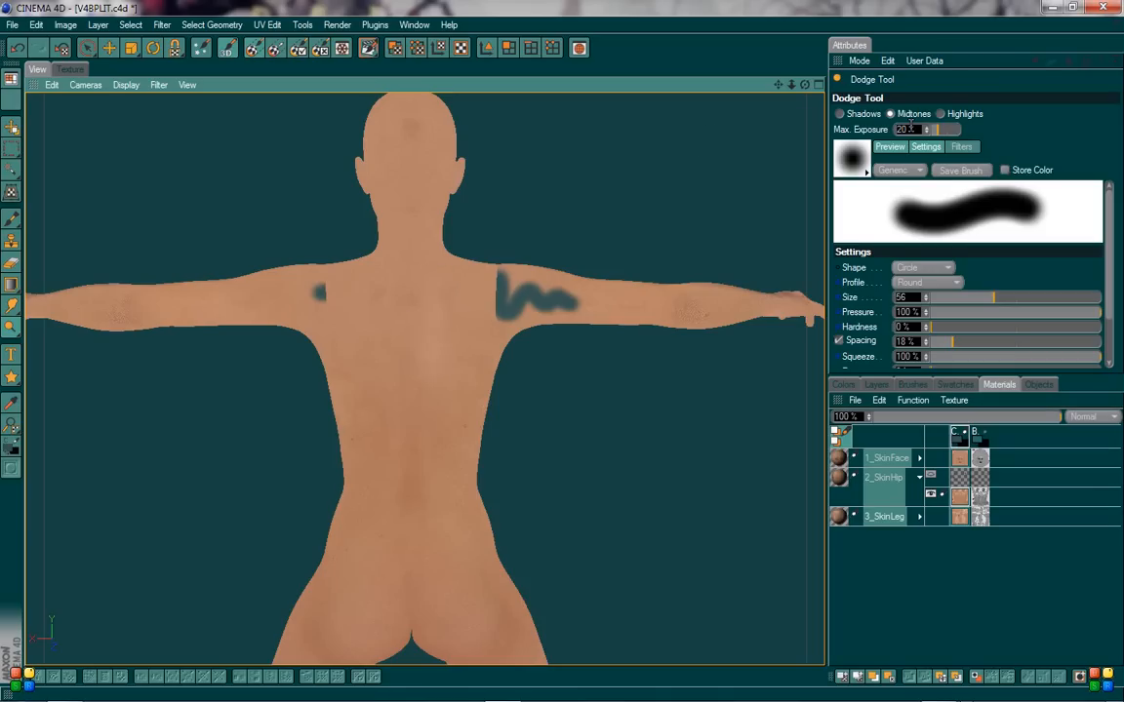
# - Set the Dodge tool's maximum exposure to 63%, try two long strokes down the back, and undo both
pyautogui.moveTo(943, 134); pyautogui.dragTo(951, 133)
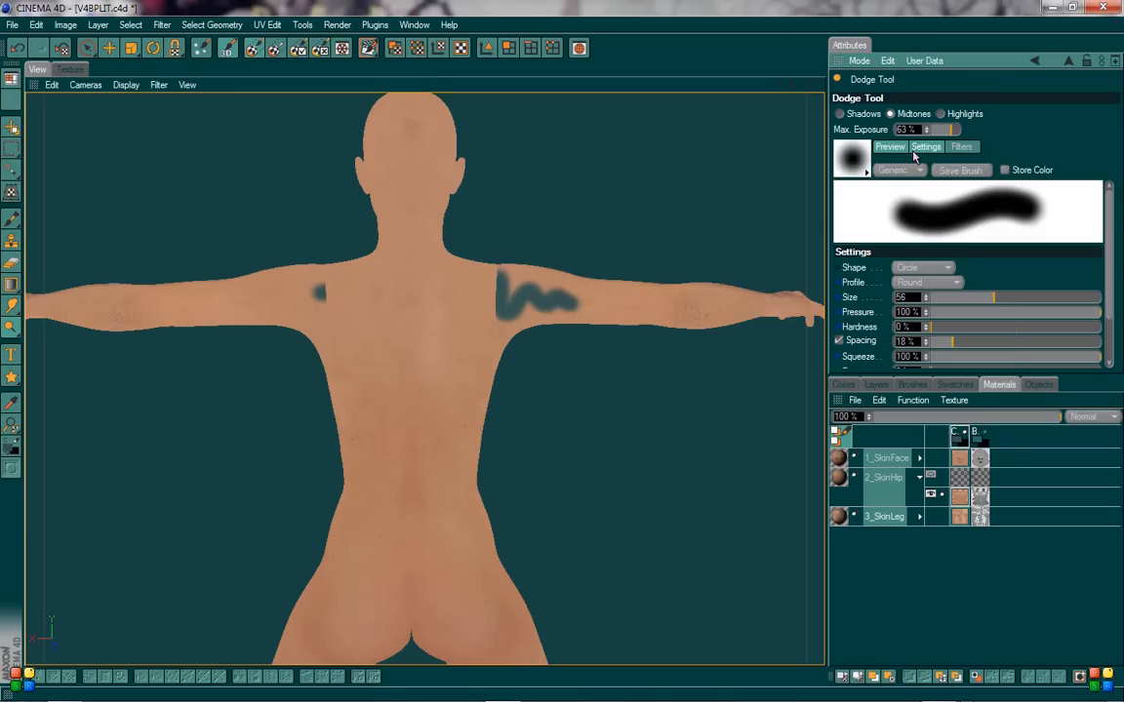
pyautogui.moveTo(444, 295); pyautogui.dragTo(446, 532)
pyautogui.moveTo(366, 311); pyautogui.dragTo(383, 512)
pyautogui.hotkey('ctrl', 'z')
pyautogui.hotkey('ctrl', 'z')
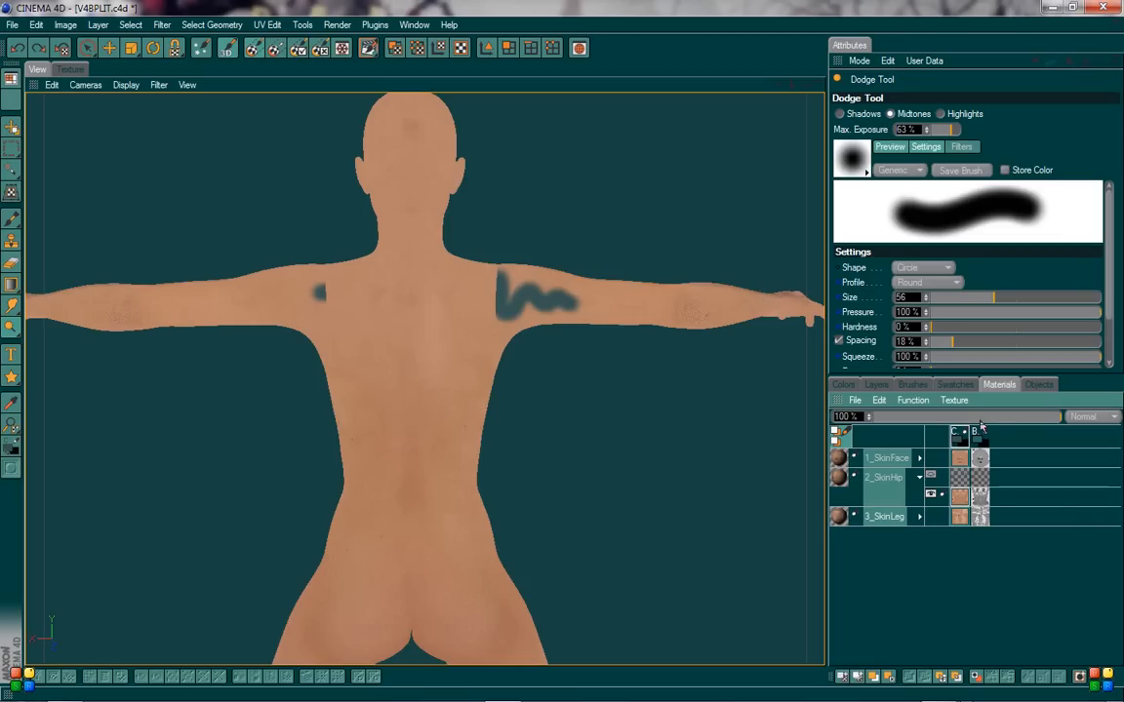
# - Dodge three parallel strokes down the back, one each with the Shadows, Midtones and Highlights ranges
pyautogui.click(840, 114)
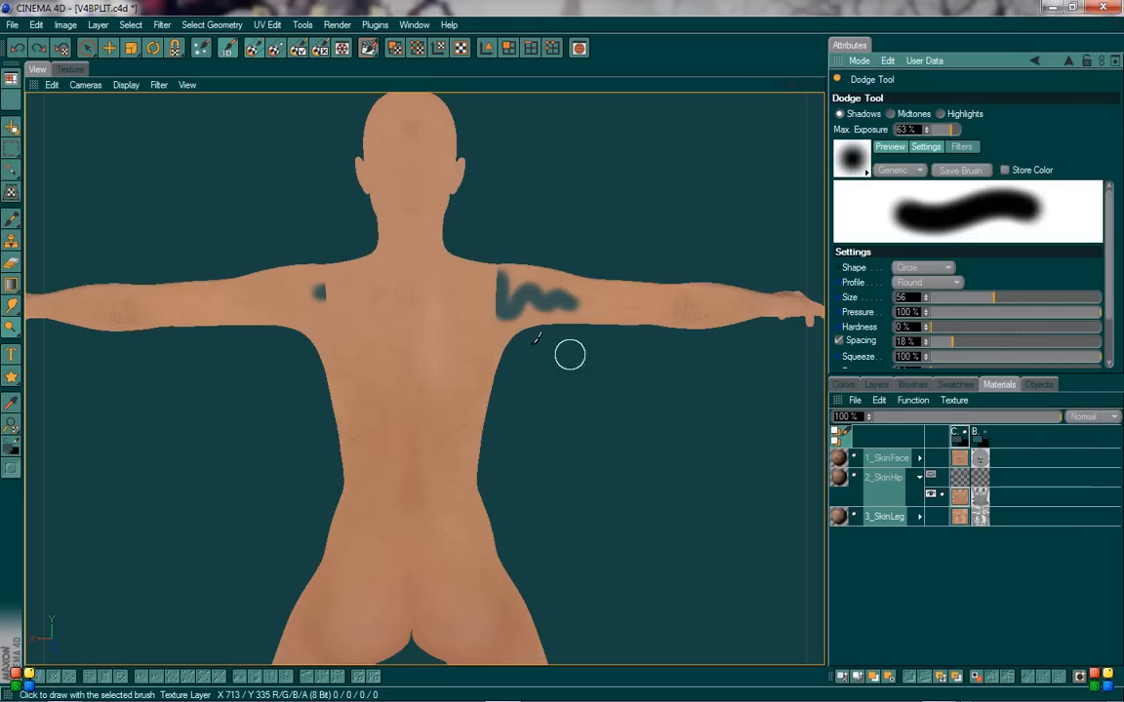
pyautogui.moveTo(447, 314); pyautogui.dragTo(448, 532)
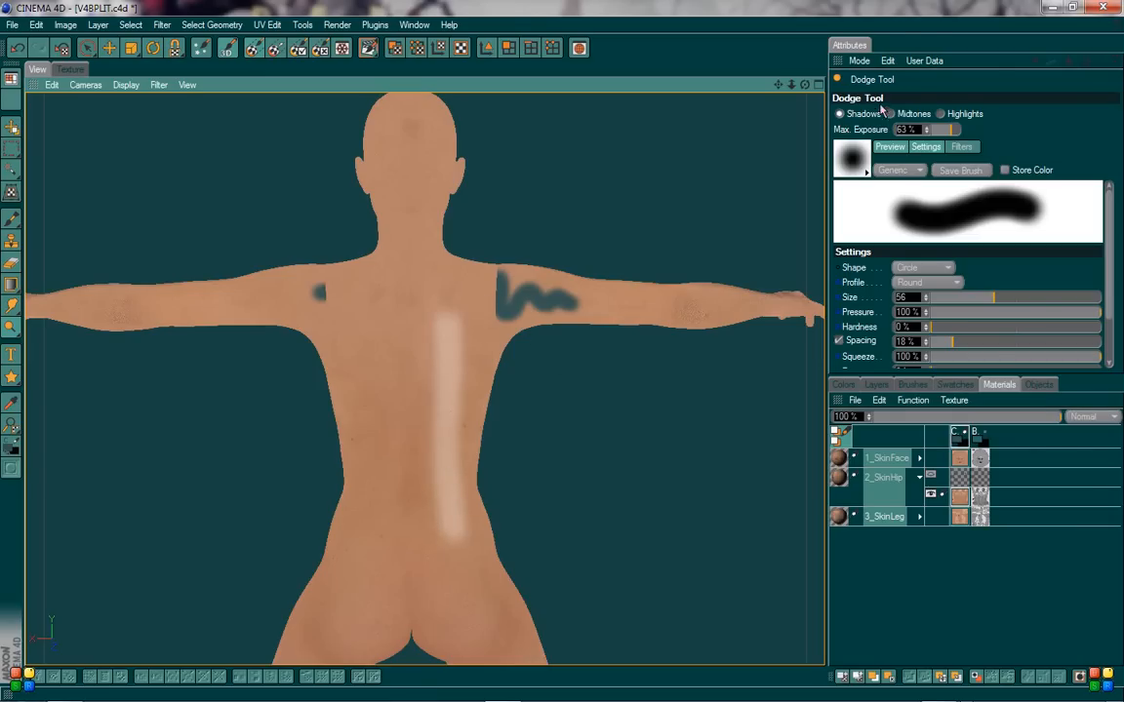
pyautogui.click(890, 114)
pyautogui.moveTo(420, 322); pyautogui.dragTo(411, 525)
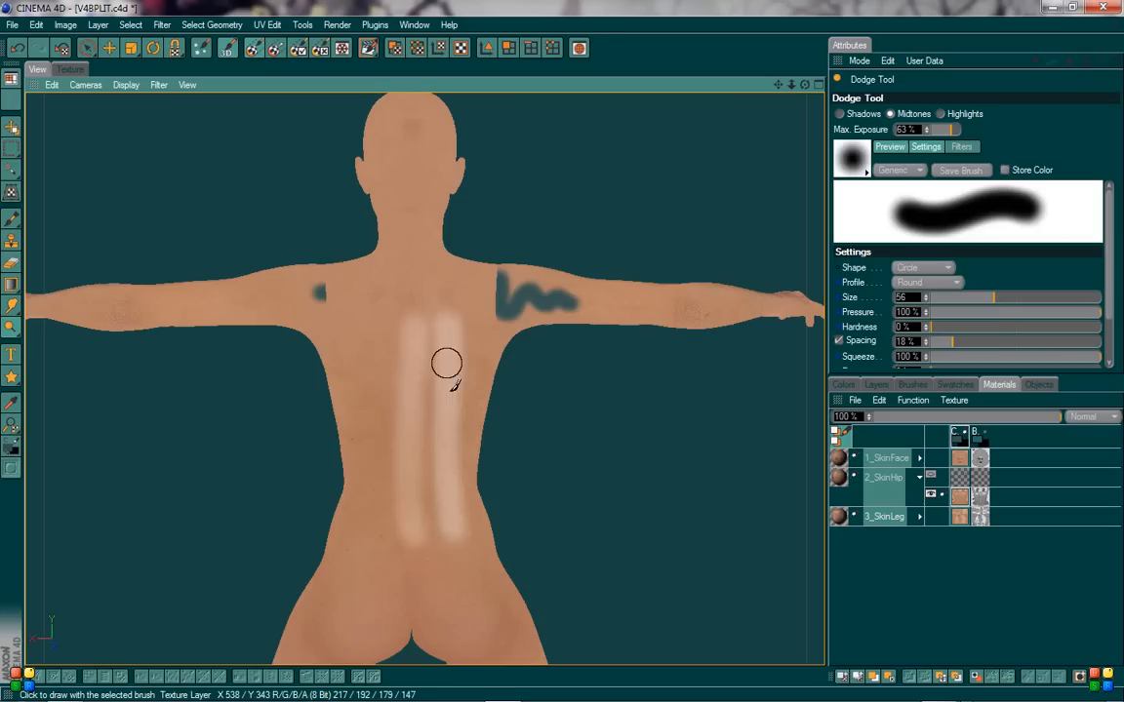
pyautogui.click(940, 115)
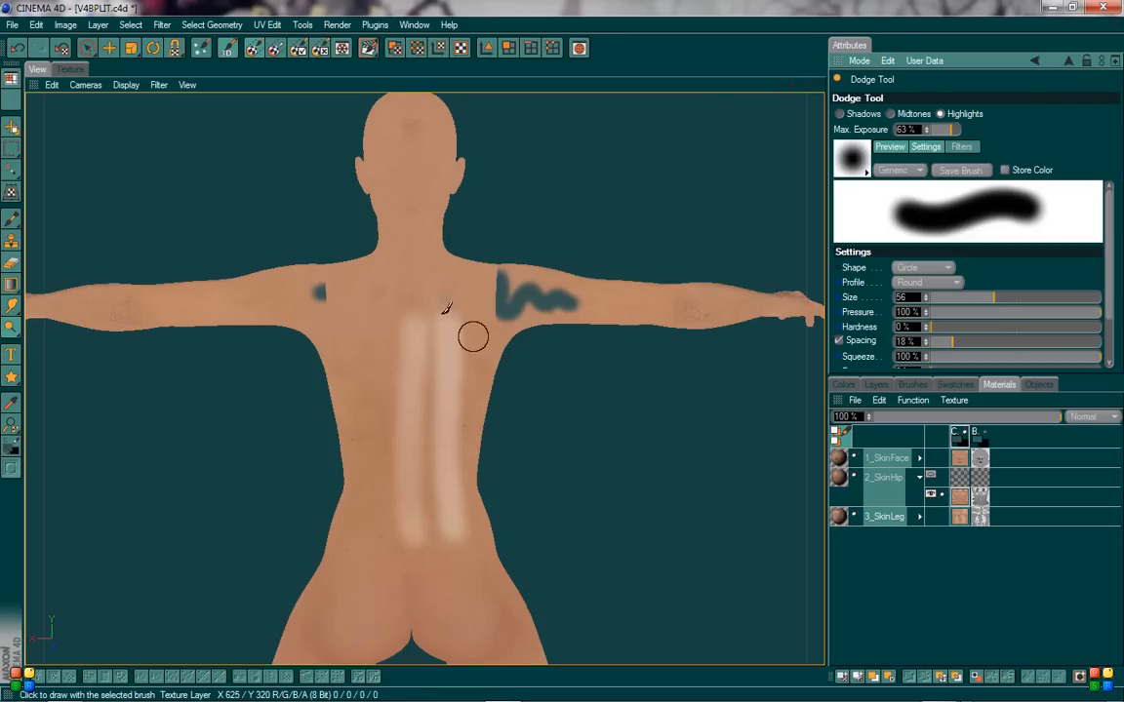
pyautogui.moveTo(364, 329); pyautogui.dragTo(359, 535)
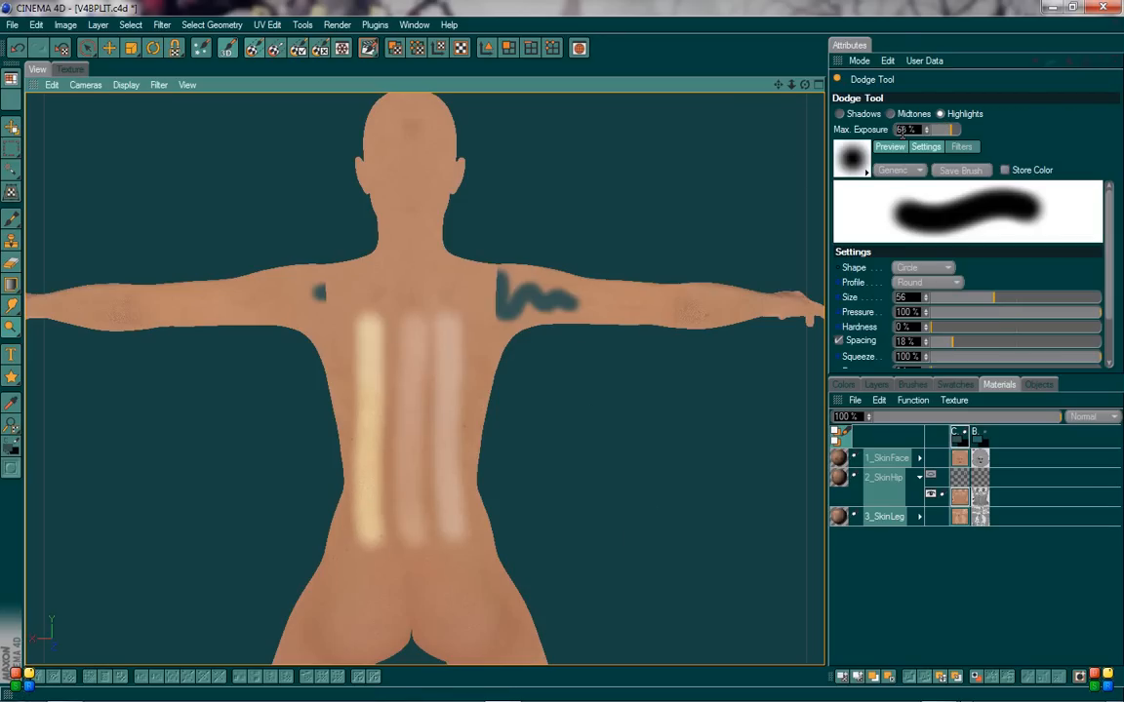
# - Try highlight dodging at a higher exposure below the neck, set the maximum exposure to 19%, and undo all the test strokes
pyautogui.moveTo(946, 129)
pyautogui.mouseDown()
pyautogui.moveTo(935, 130)
pyautogui.moveTo(970, 133)
pyautogui.mouseUp()
pyautogui.moveTo(373, 274)
pyautogui.mouseDown()
pyautogui.moveTo(431, 280)
pyautogui.moveTo(407, 246)
pyautogui.moveTo(421, 245)
pyautogui.mouseUp()
pyautogui.click(944, 130)
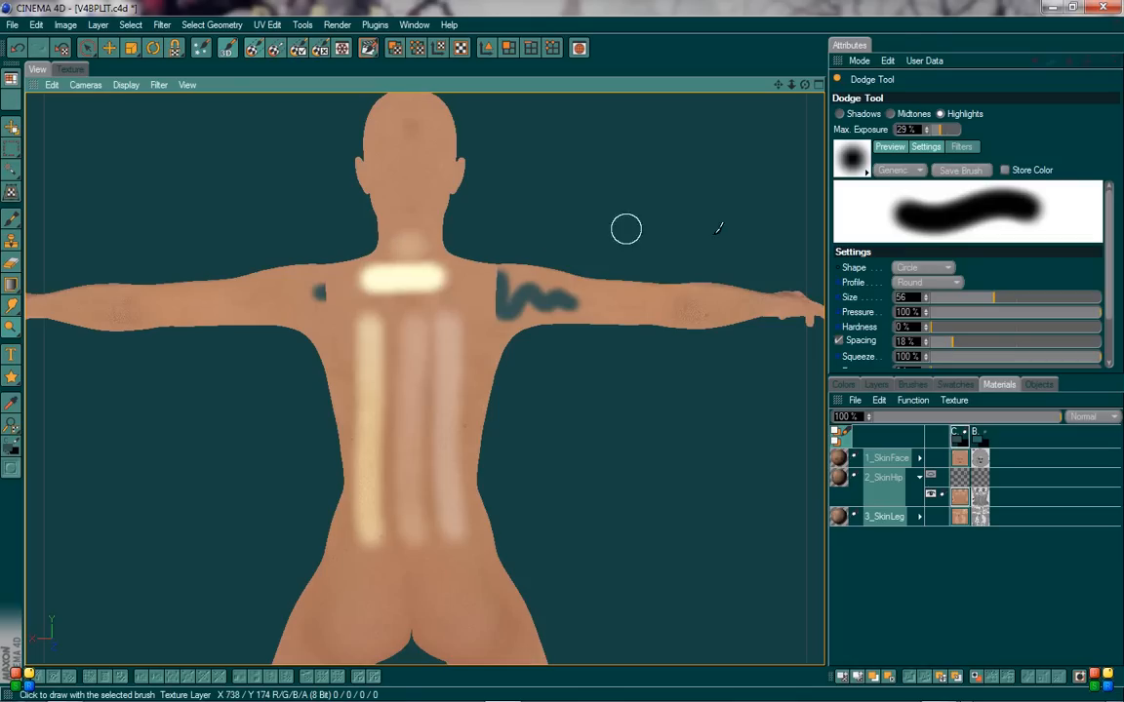
pyautogui.moveTo(940, 132); pyautogui.dragTo(934, 131)
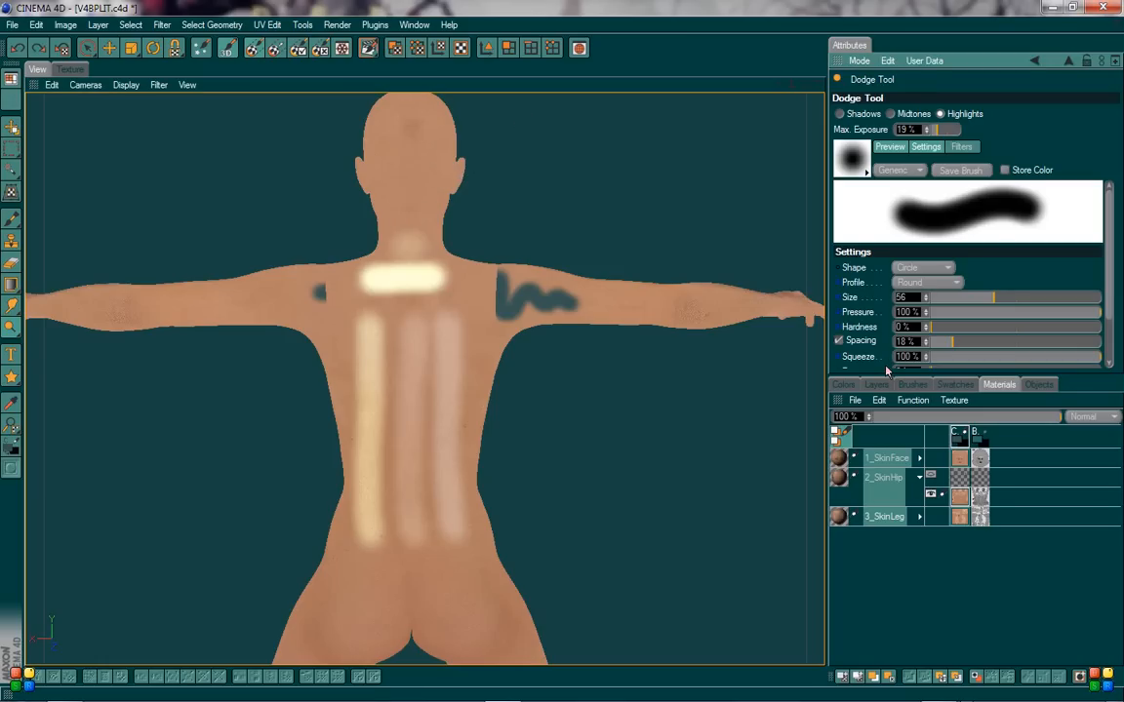
pyautogui.hotkey('ctrl', 'z')
pyautogui.hotkey('ctrl', 'z')
pyautogui.hotkey('ctrl', 'z')
pyautogui.hotkey('ctrl', 'z')
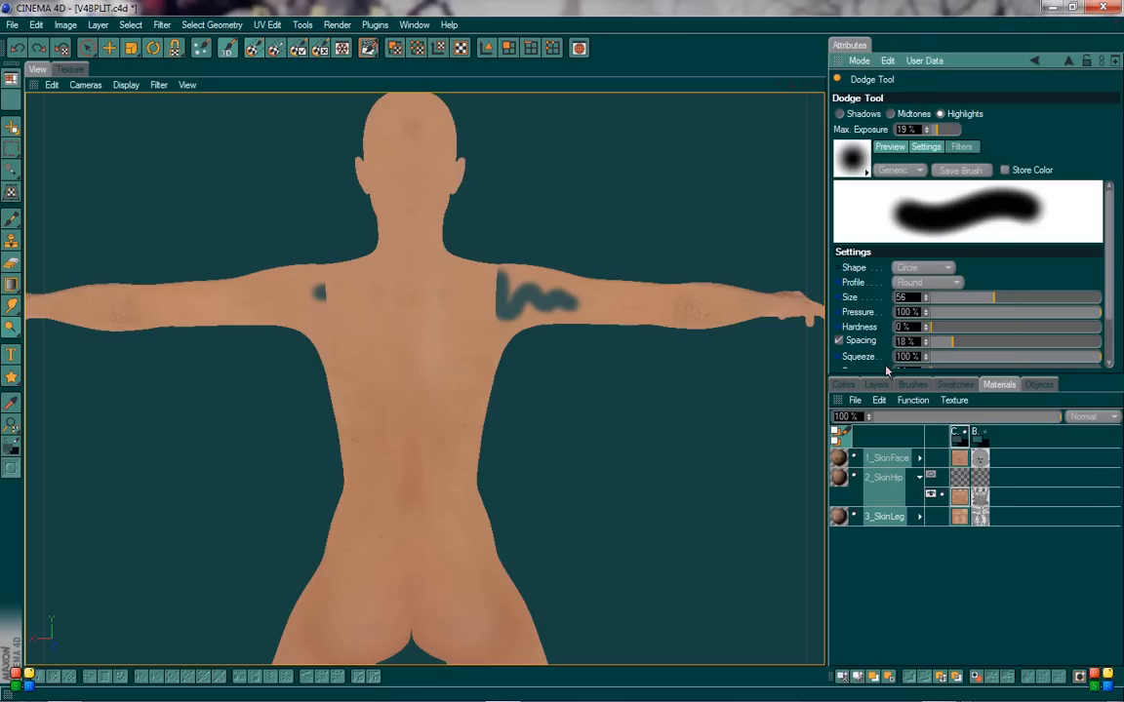
# - Burn a darker line down the spine with the Burn tool set to Midtones, 27% maximum exposure and brush size 68
pyautogui.click(11, 328)
pyautogui.click(59, 346)
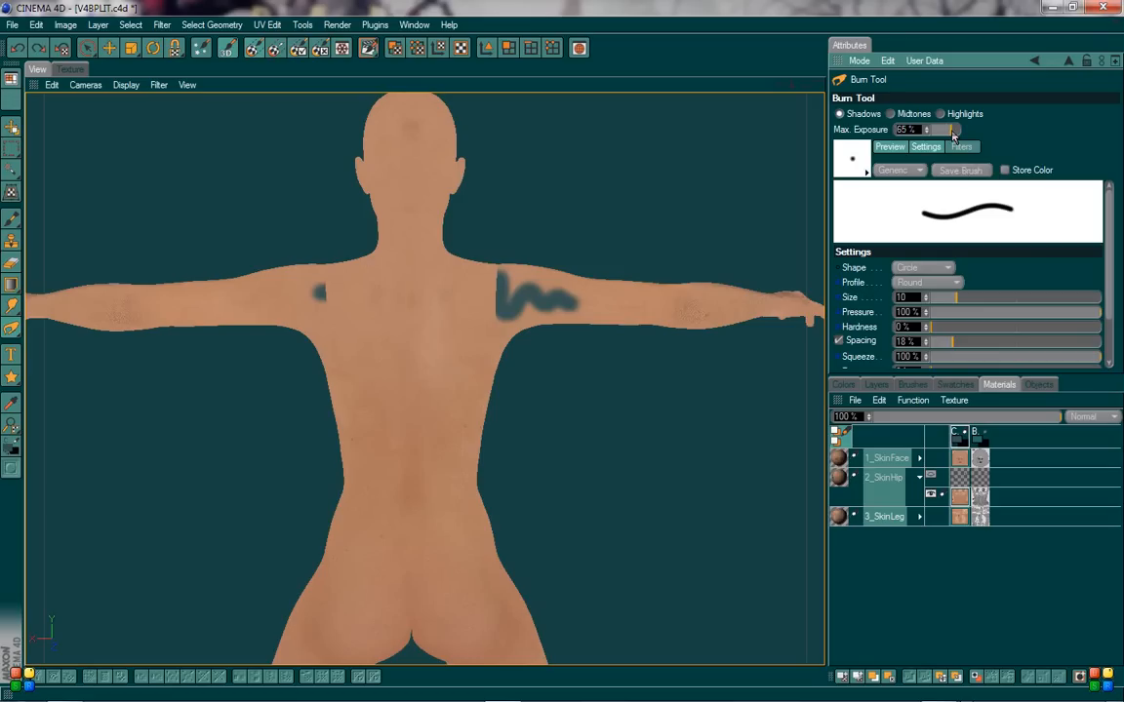
pyautogui.click(890, 114)
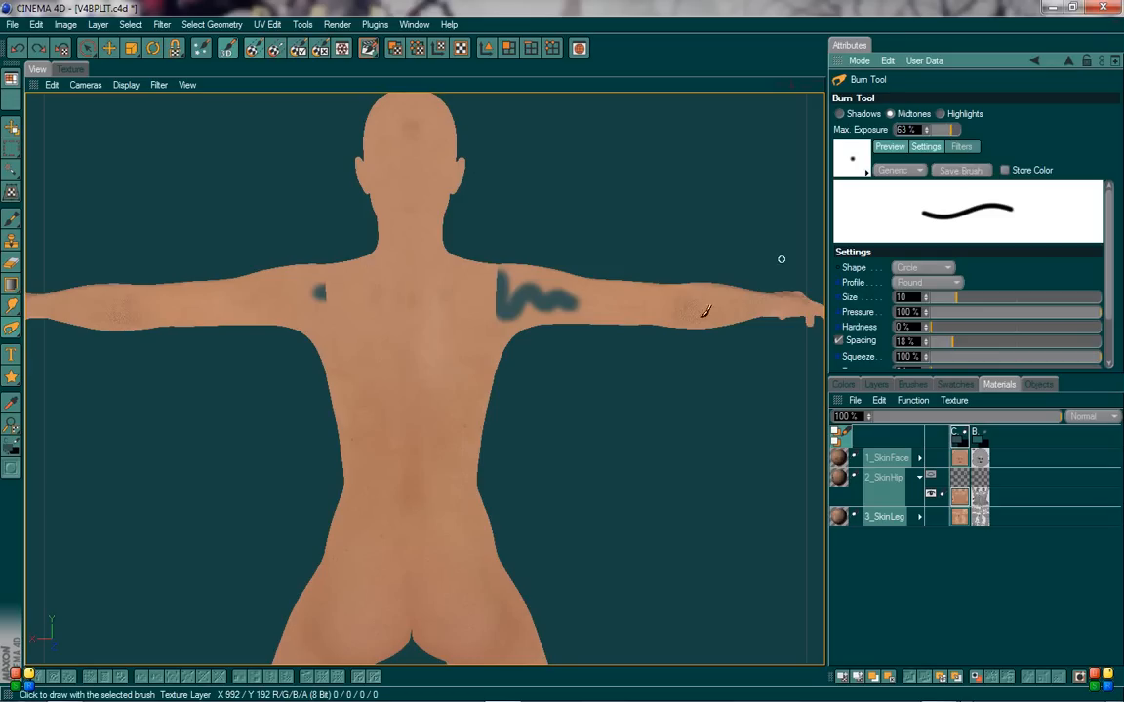
pyautogui.moveTo(956, 296); pyautogui.dragTo(1010, 297)
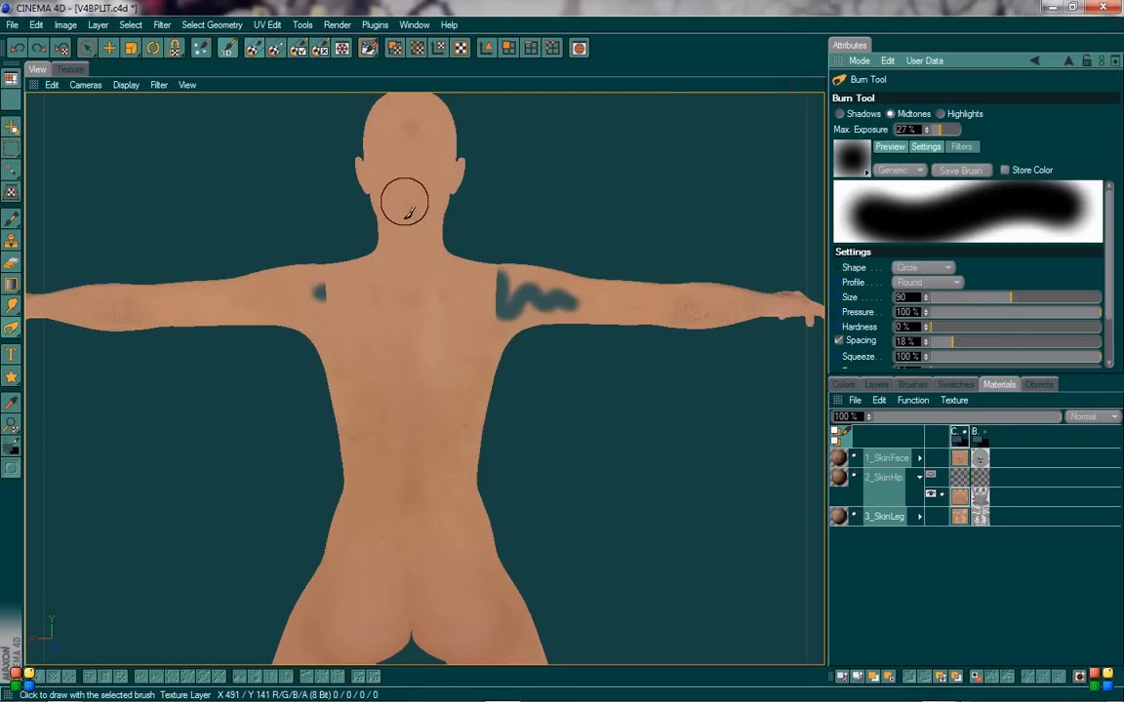
pyautogui.click(1000, 298)
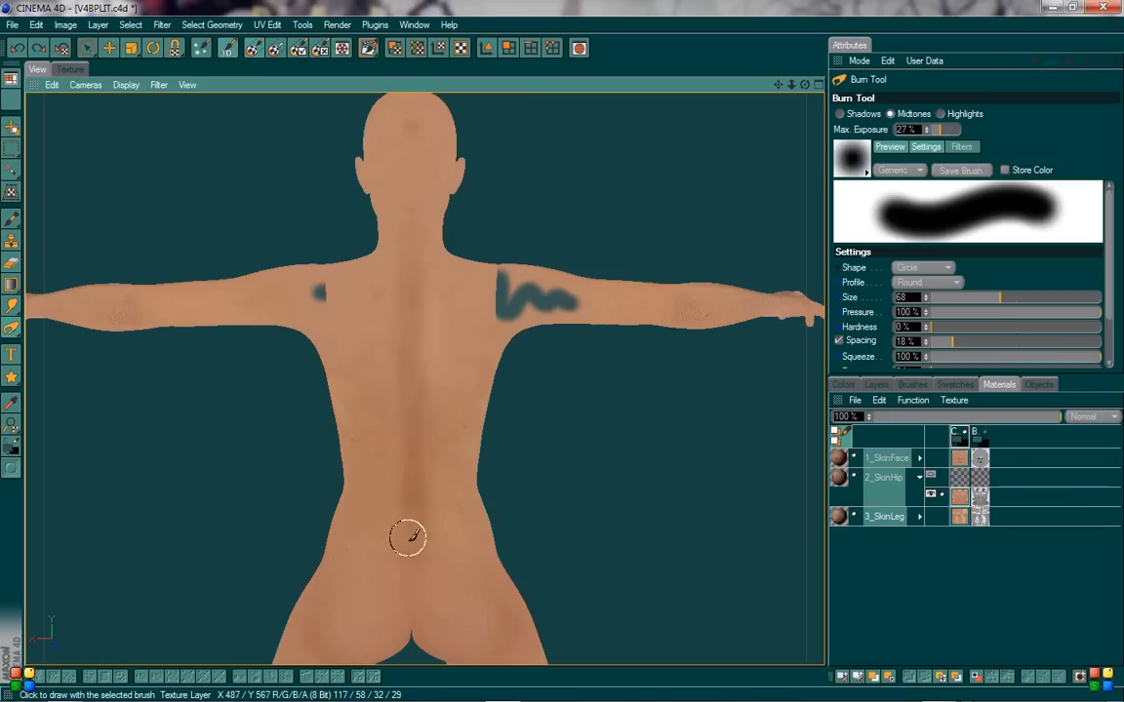
pyautogui.moveTo(411, 571)
pyautogui.mouseDown()
pyautogui.moveTo(413, 492)
pyautogui.moveTo(410, 557)
pyautogui.mouseUp()
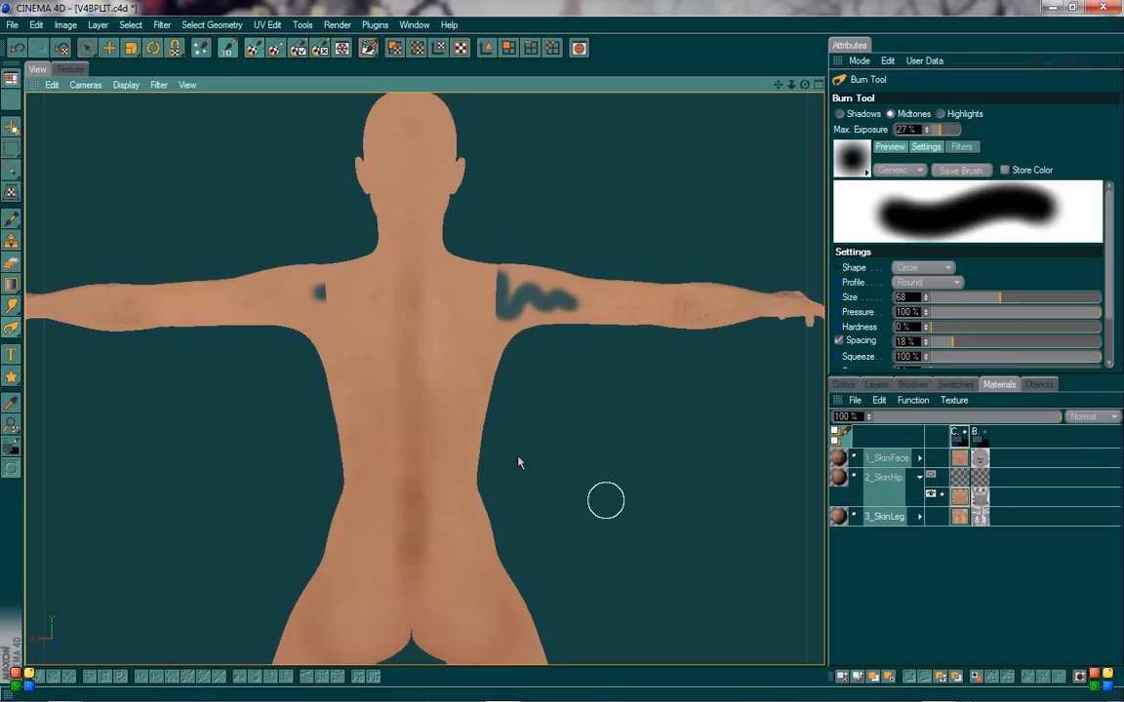
# - Burn muscle shading onto the abdomen on the figure's front, setting the brush size to 27 and finally 51
pyautogui.keyDown('alt'); pyautogui.moveTo(519, 459); pyautogui.dragTo(702, 459); pyautogui.keyUp('alt')
pyautogui.keyDown('alt'); pyautogui.moveTo(545, 487); pyautogui.dragTo(961, 564); pyautogui.keyUp('alt')
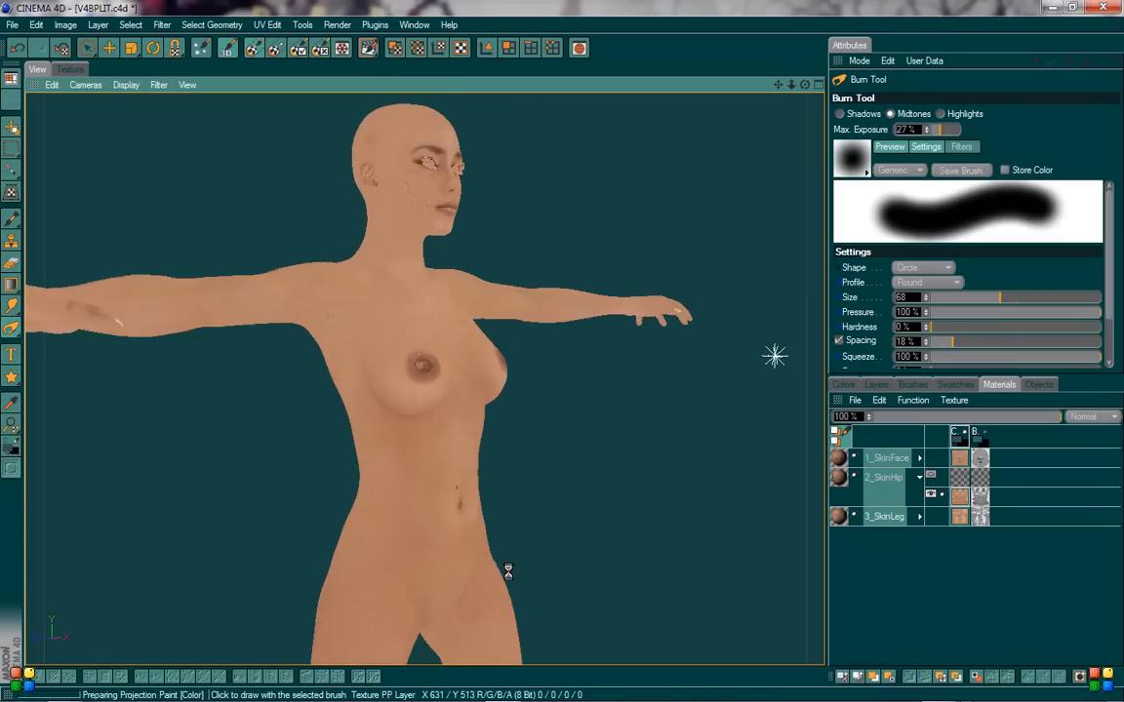
pyautogui.keyDown('alt'); pyautogui.moveTo(507, 571); pyautogui.dragTo(947, 560); pyautogui.keyUp('alt')
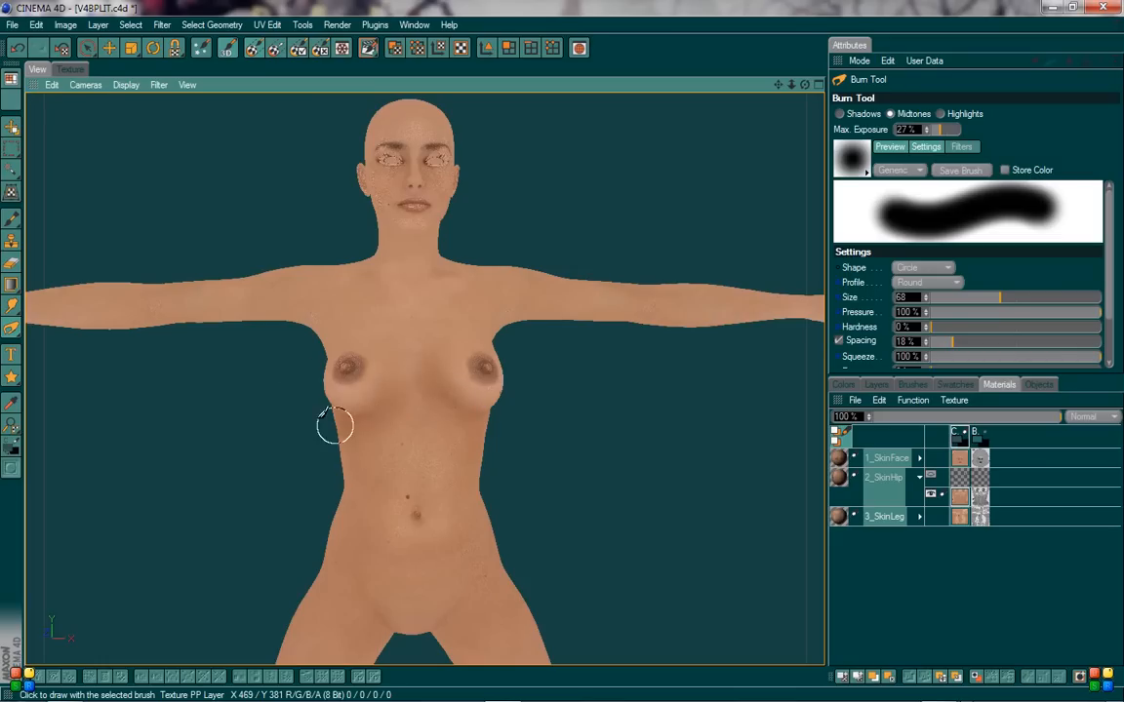
pyautogui.moveTo(1000, 297); pyautogui.dragTo(976, 303)
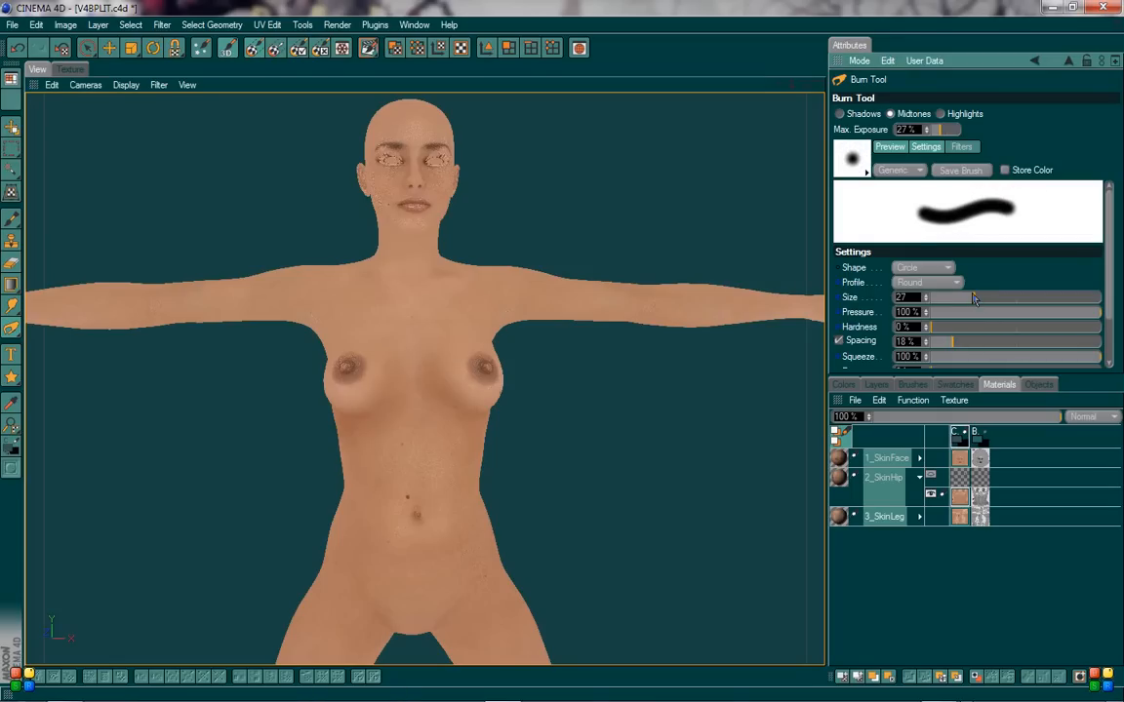
pyautogui.moveTo(985, 299); pyautogui.dragTo(989, 298)
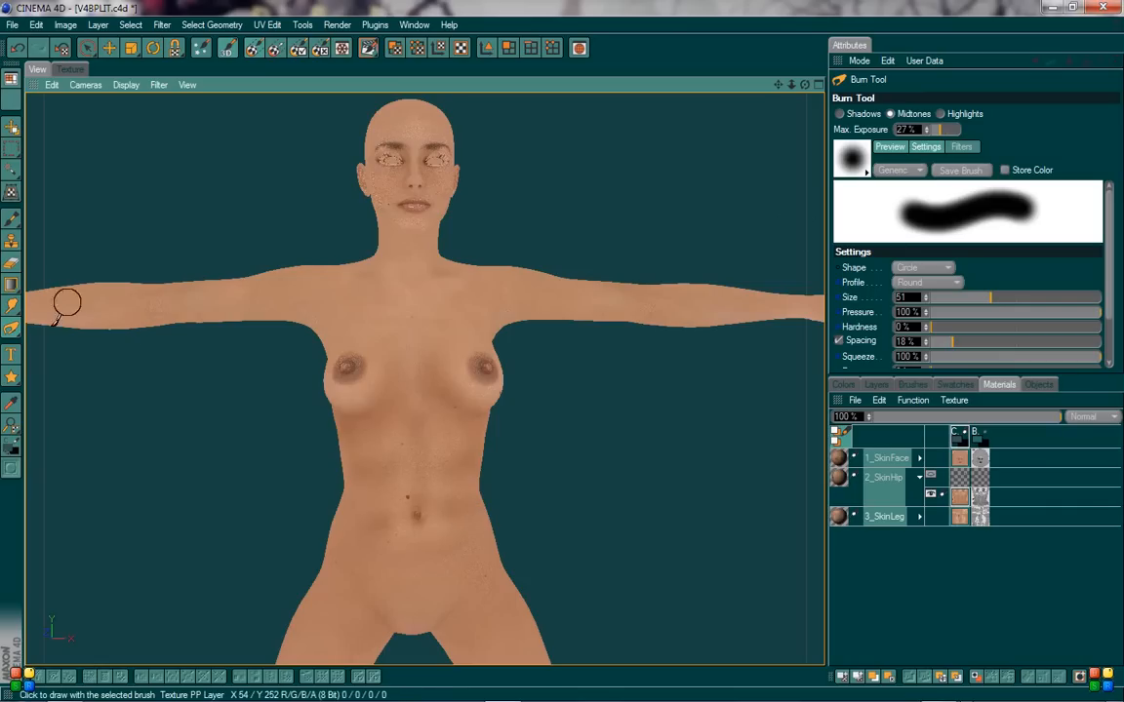
# - Dodge highlights on the abdominal muscles and chest at 19% exposure, and burn the base of the neck at 27%
pyautogui.moveTo(12, 327); pyautogui.dragTo(37, 314)
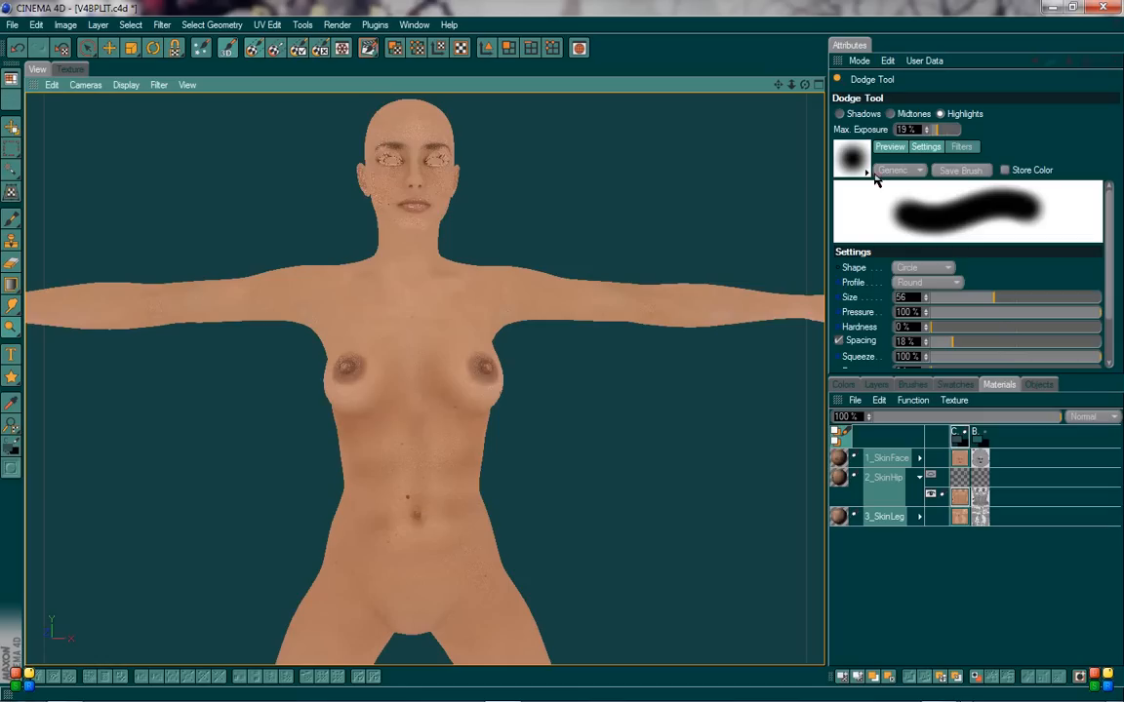
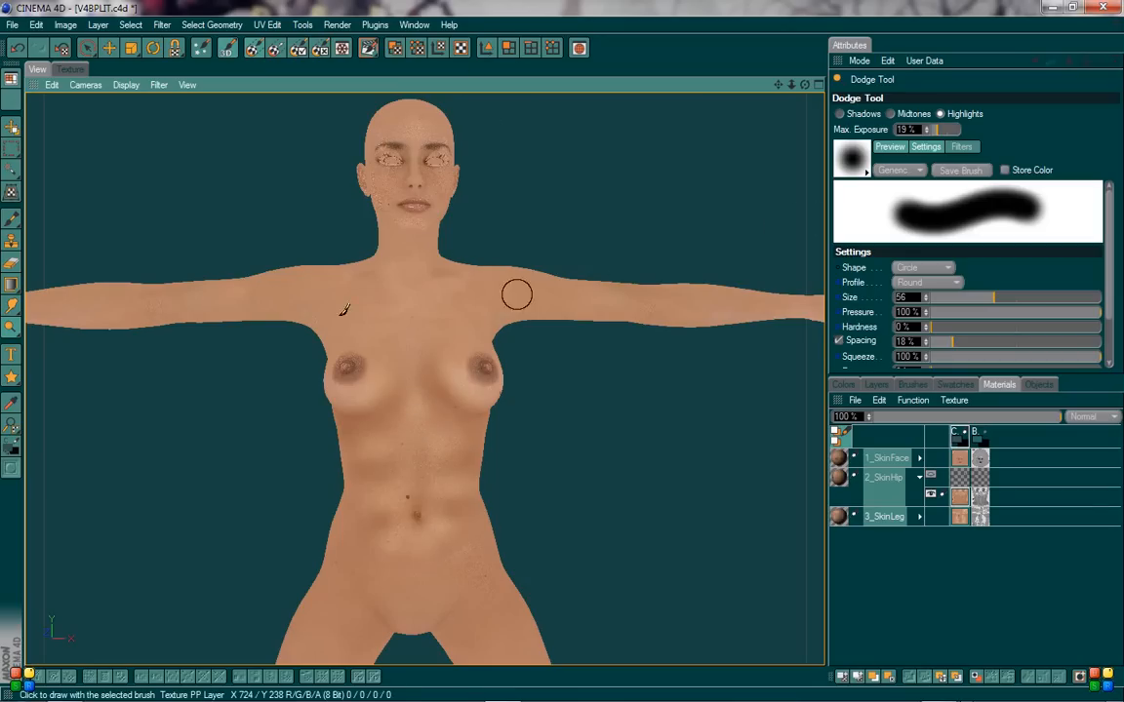
pyautogui.moveTo(10, 328)
pyautogui.mouseDown()
pyautogui.moveTo(39, 349)
pyautogui.moveTo(61, 344)
pyautogui.mouseUp()
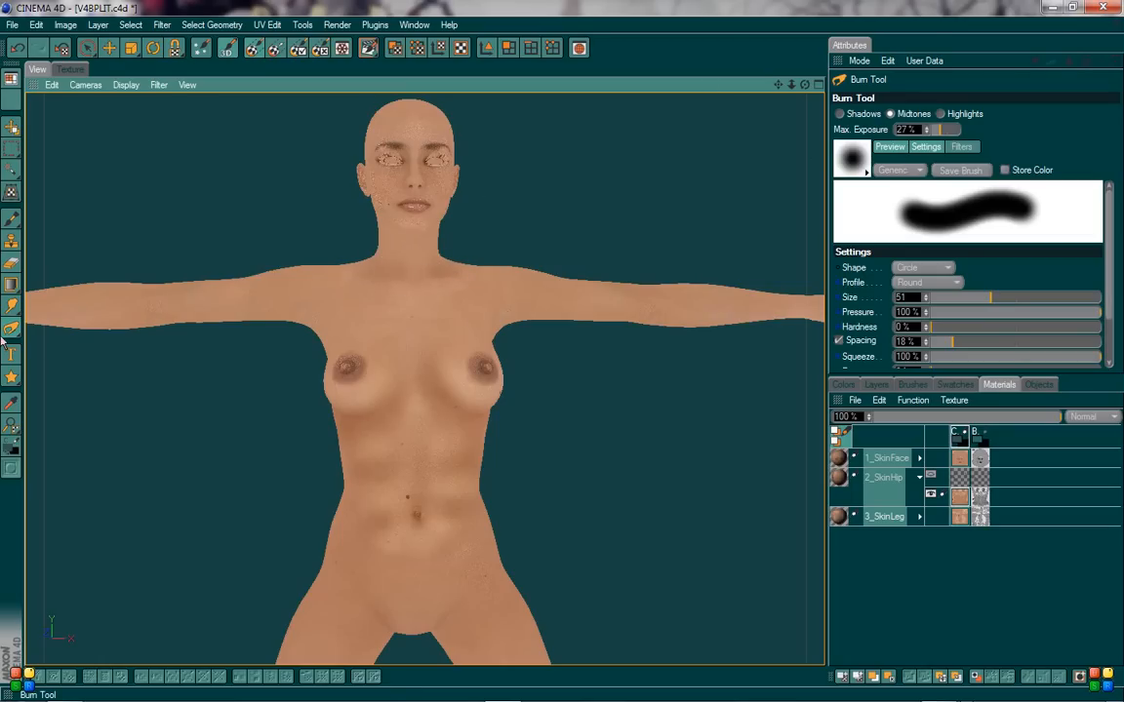
# - Dodge highlights onto both upper arms and the collarbone area at 19% maximum exposure with brush size 56
pyautogui.moveTo(10, 328); pyautogui.dragTo(33, 314)
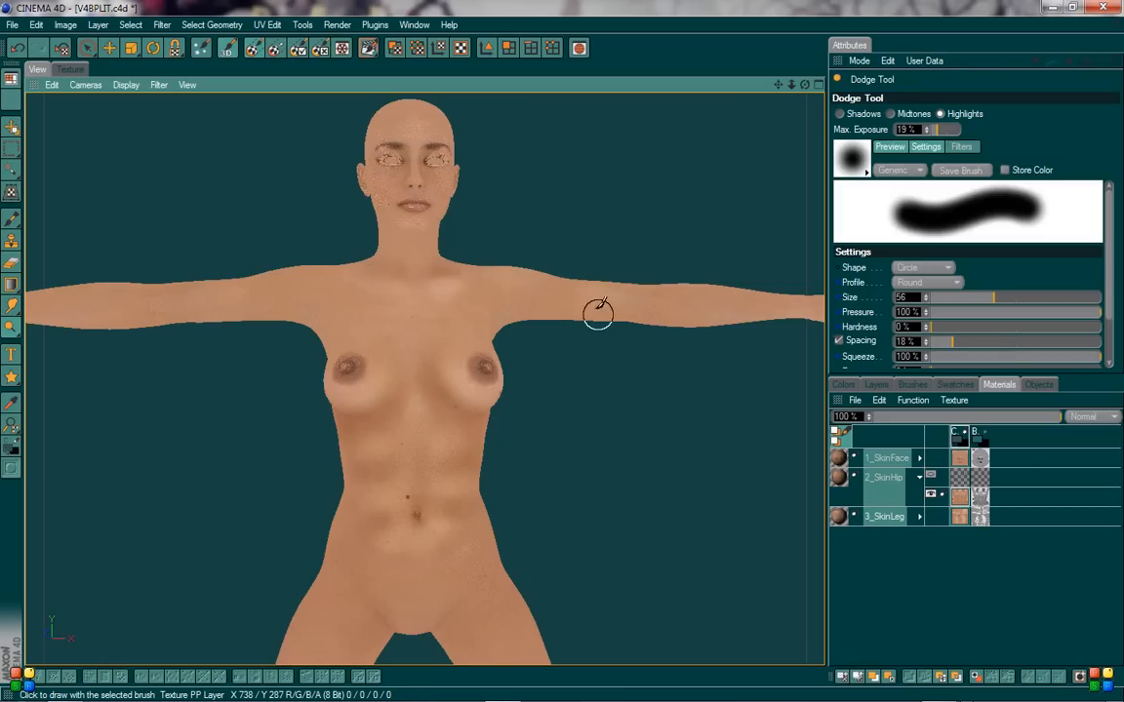
pyautogui.moveTo(592, 307)
pyautogui.mouseDown()
pyautogui.moveTo(627, 308)
pyautogui.moveTo(616, 296)
pyautogui.mouseUp()
pyautogui.moveTo(184, 306); pyautogui.dragTo(234, 300)
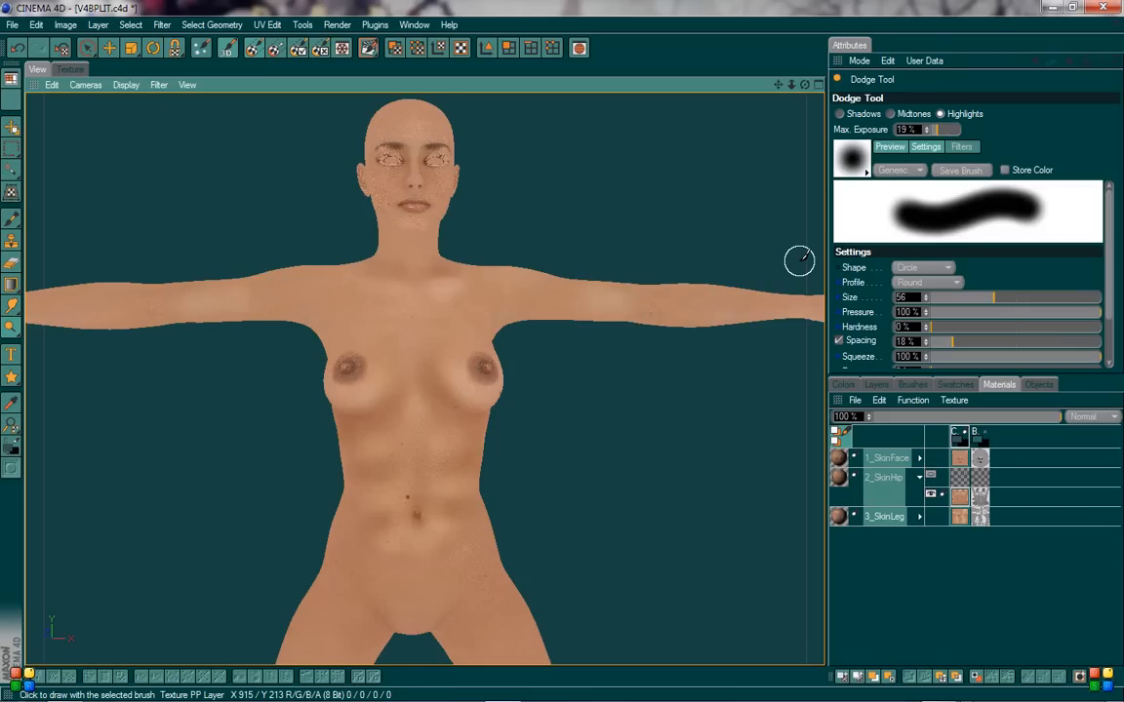
pyautogui.moveTo(379, 289)
pyautogui.mouseDown()
pyautogui.moveTo(403, 285)
pyautogui.moveTo(367, 290)
pyautogui.mouseUp()
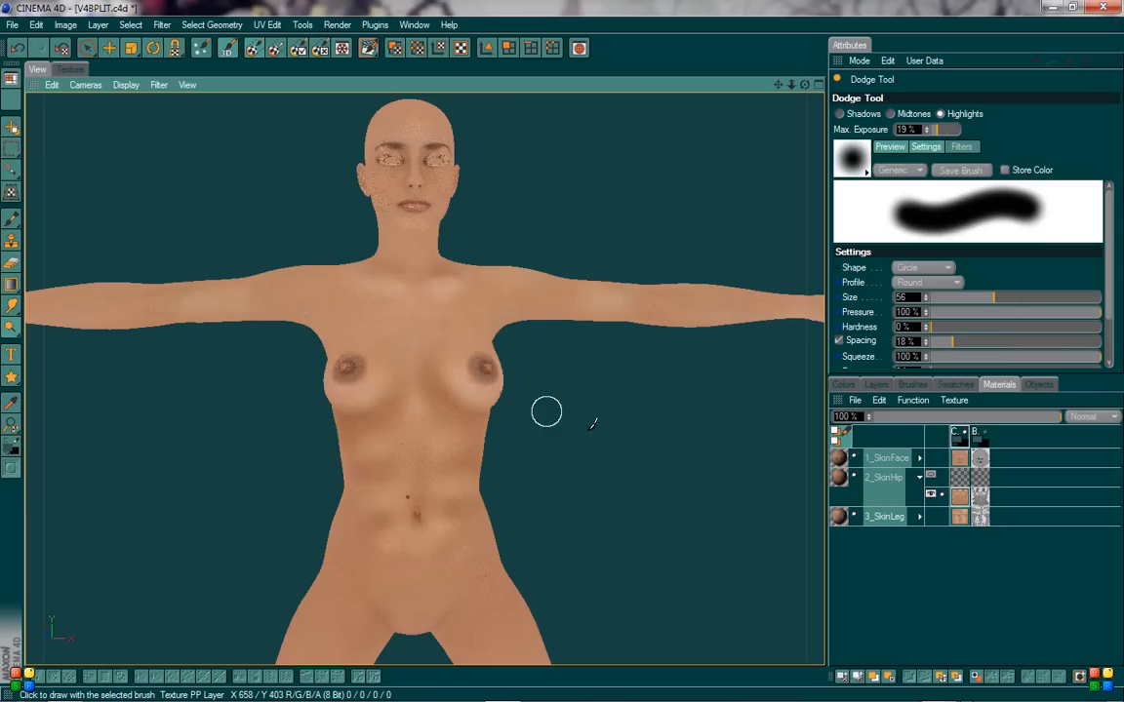
pyautogui.scroll(-1, 594, 351)
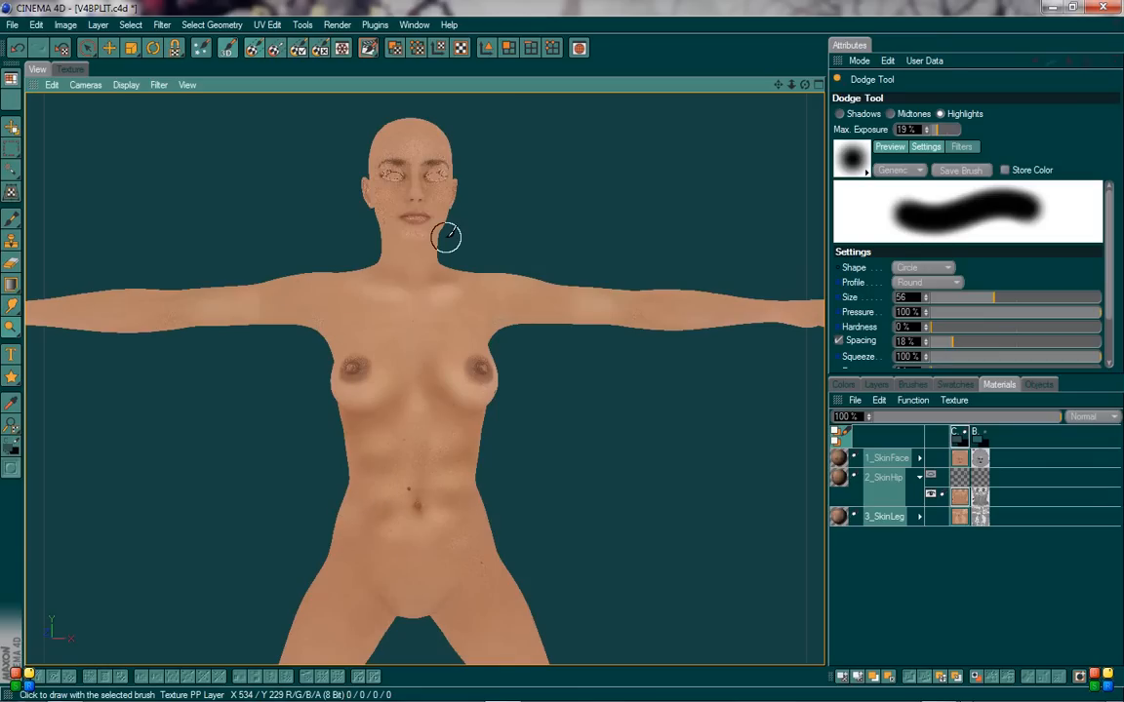
# - Activate the Draw Text tool and bring the figure's upper back into close view
pyautogui.click(10, 354)
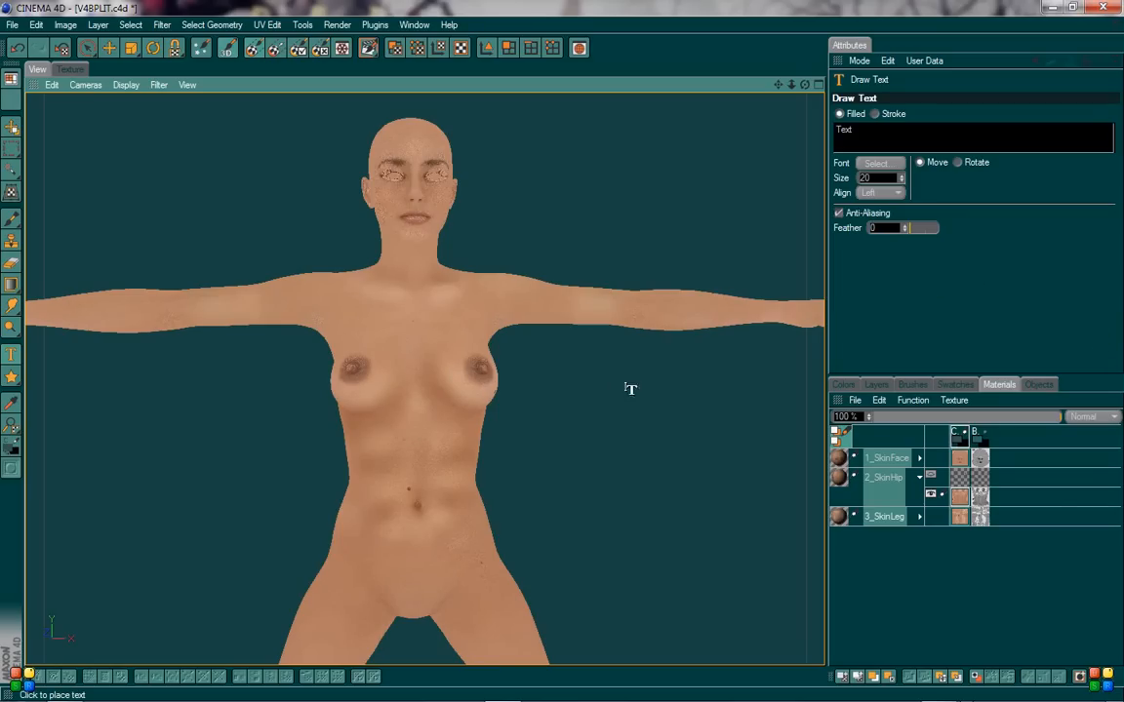
pyautogui.moveTo(614, 406)
pyautogui.keyDown('alt'); pyautogui.mouseDown()
pyautogui.moveTo(366, 421)
pyautogui.moveTo(373, 376)
pyautogui.moveTo(624, 378)
pyautogui.mouseUp(); pyautogui.keyUp('alt')
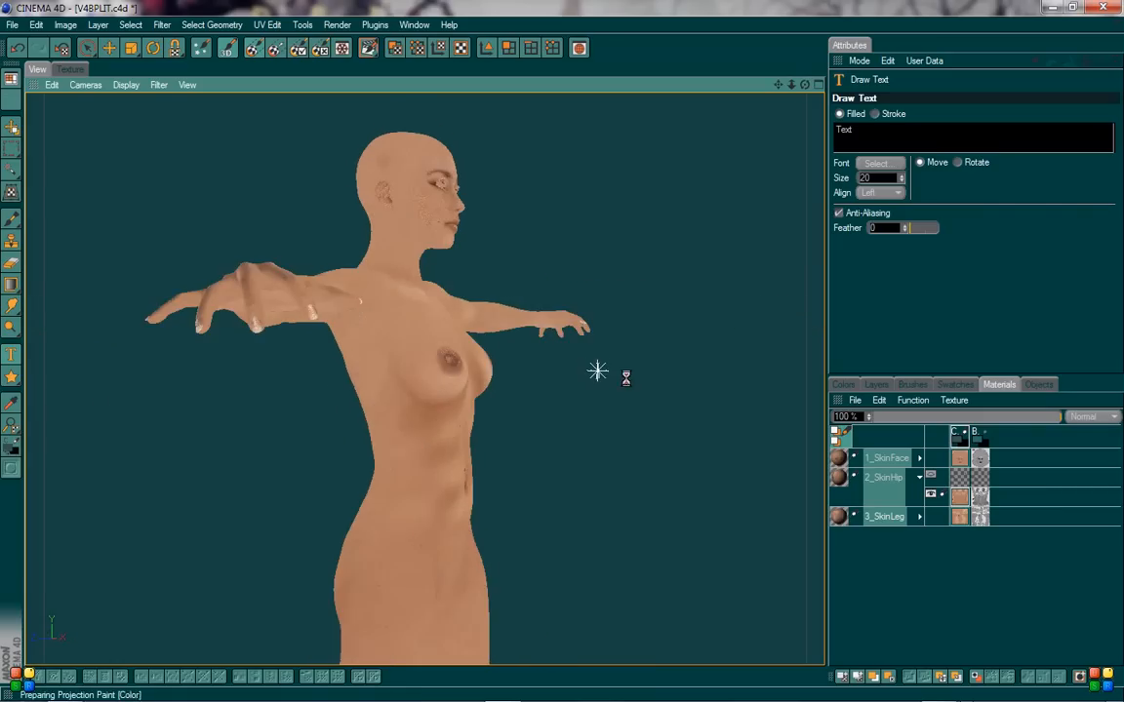
pyautogui.moveTo(356, 411)
pyautogui.keyDown('alt'); pyautogui.mouseDown()
pyautogui.moveTo(391, 414)
pyautogui.moveTo(51, 448)
pyautogui.moveTo(741, 383)
pyautogui.moveTo(394, 389)
pyautogui.moveTo(492, 281)
pyautogui.moveTo(474, 273)
pyautogui.moveTo(465, 306)
pyautogui.mouseUp(); pyautogui.keyUp('alt')
pyautogui.scroll(5, 457, 313)
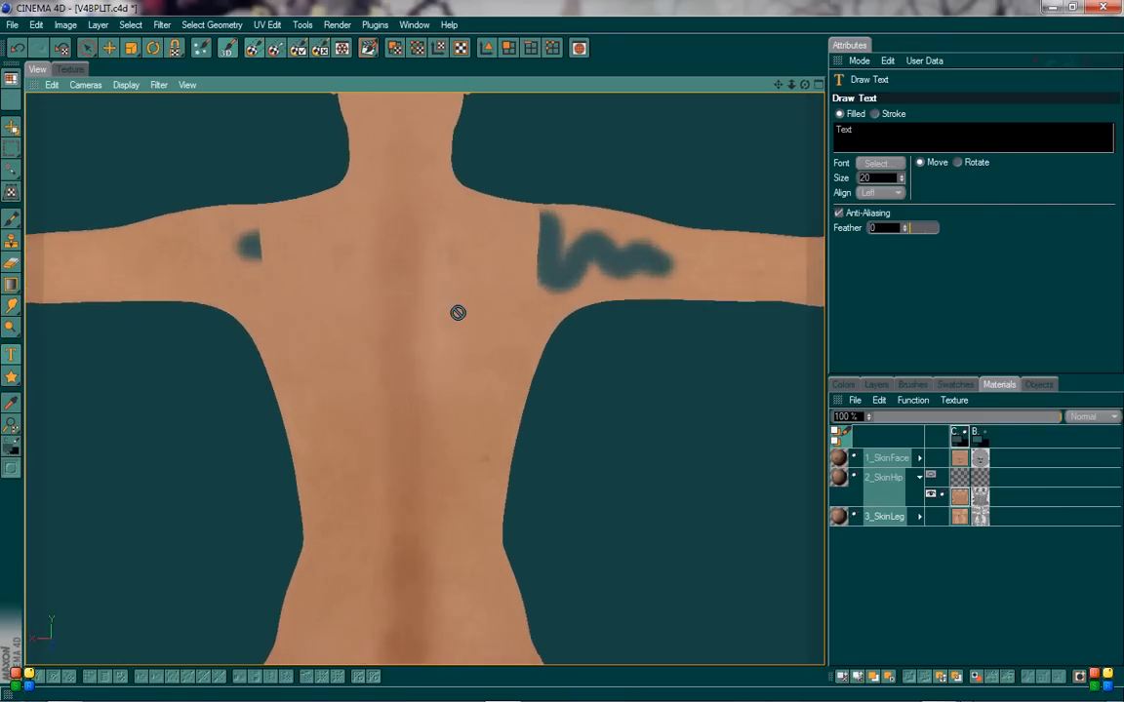
pyautogui.scroll(-5, 456, 310)
pyautogui.scroll(4, 458, 300)
pyautogui.scroll(-4, 458, 291)
pyautogui.scroll(4, 458, 291)
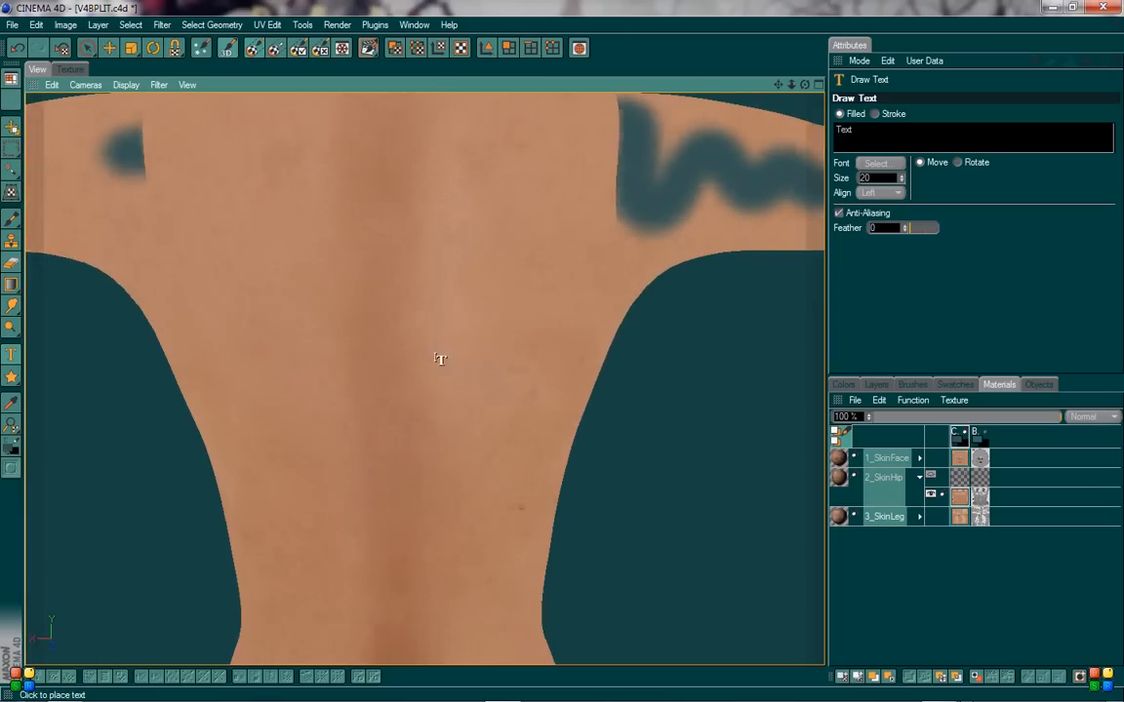
pyautogui.scroll(-1, 449, 376)
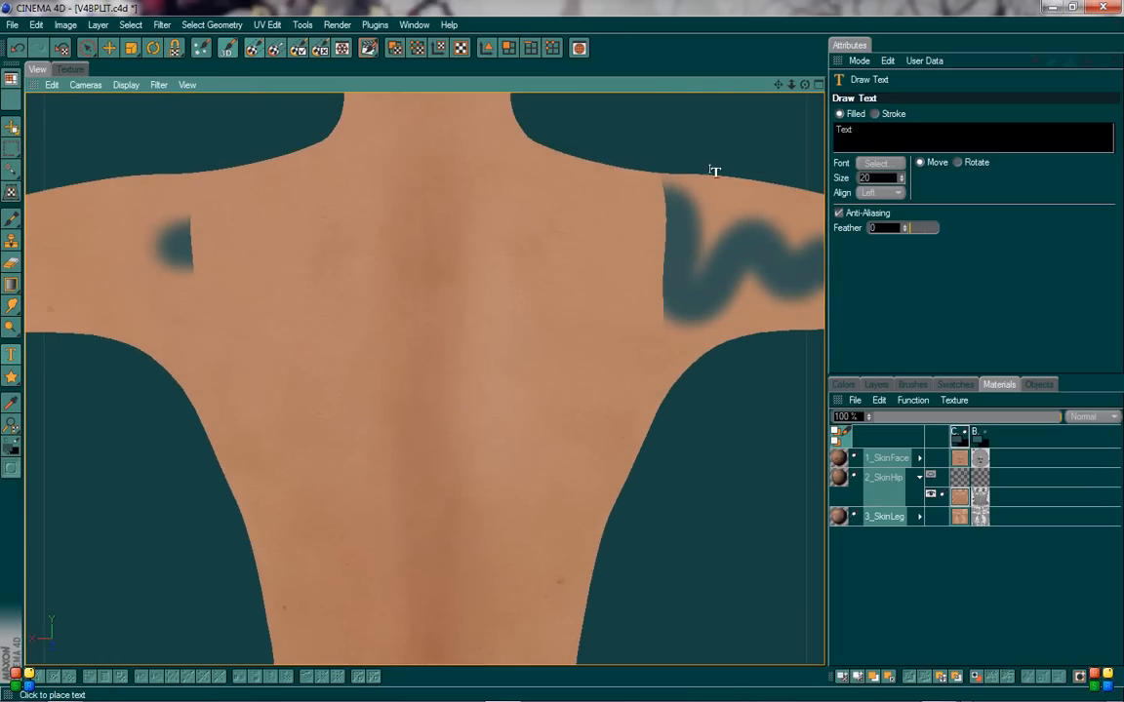
# - Set the Draw Text font to the decorative typeface listed between Block and Boulder
pyautogui.click(878, 162)
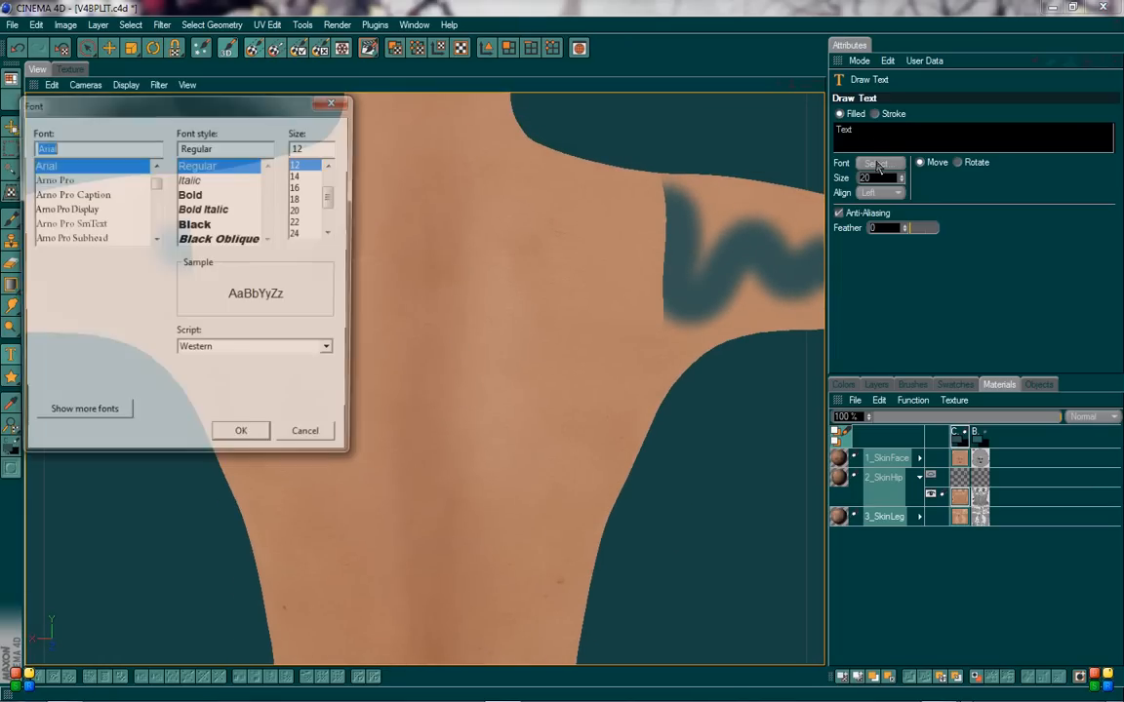
pyautogui.scroll(-4, 85, 242)
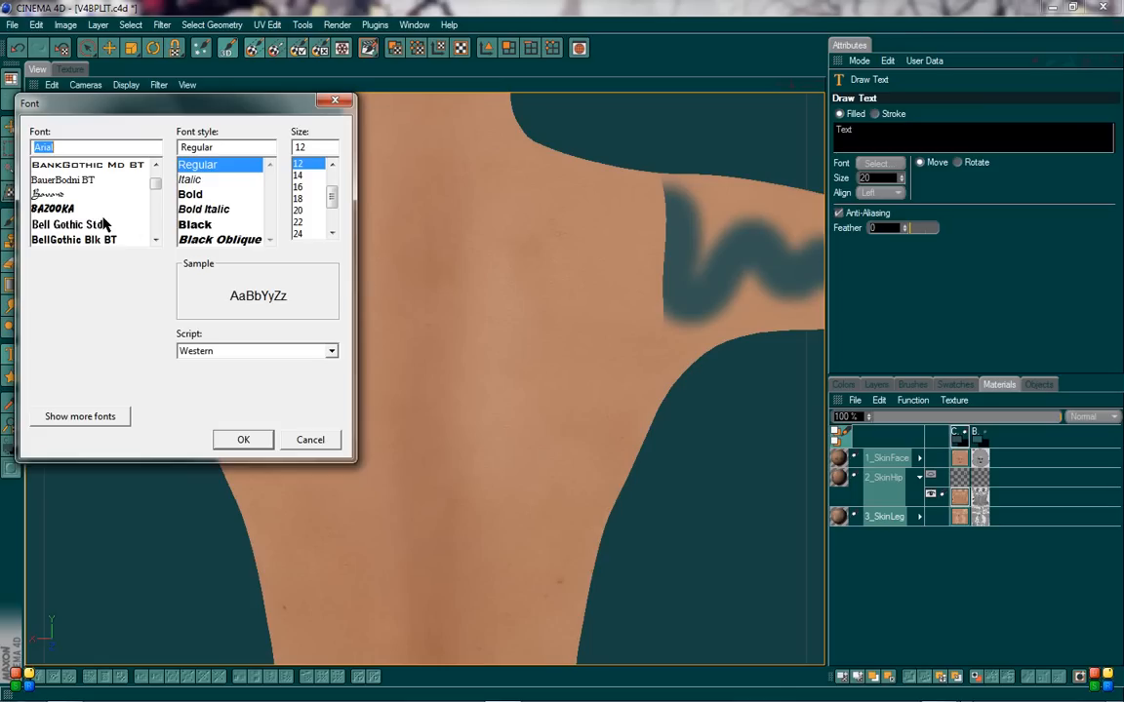
pyautogui.scroll(-8, 103, 220)
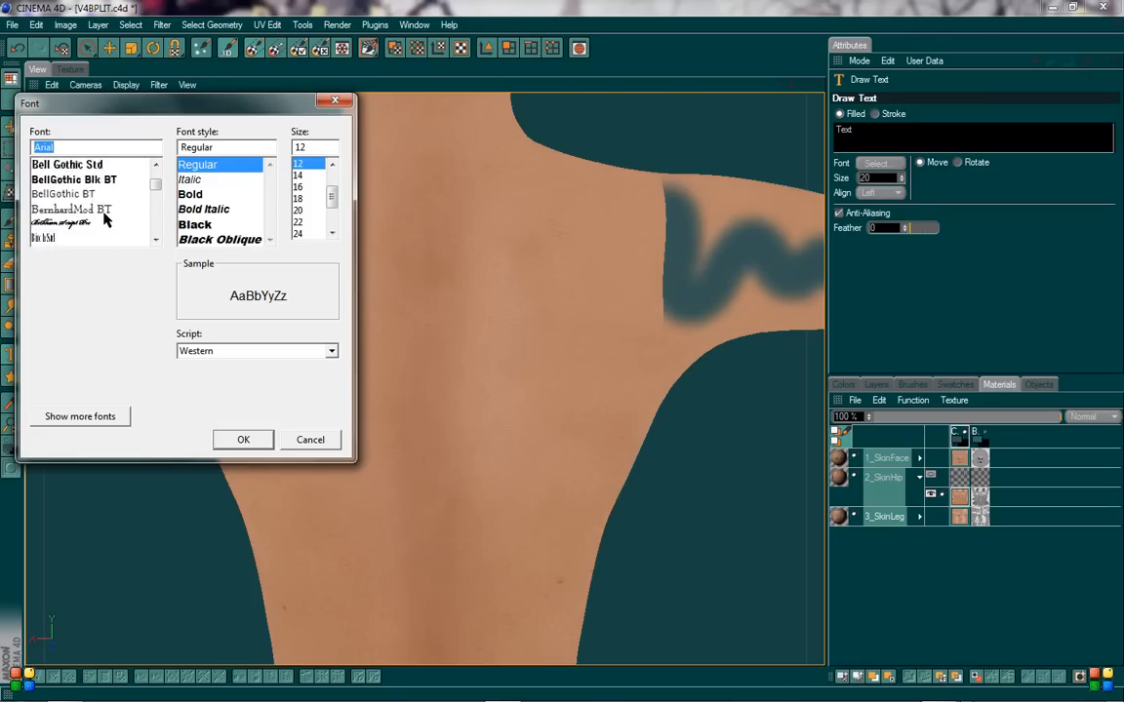
pyautogui.scroll(-2, 103, 222)
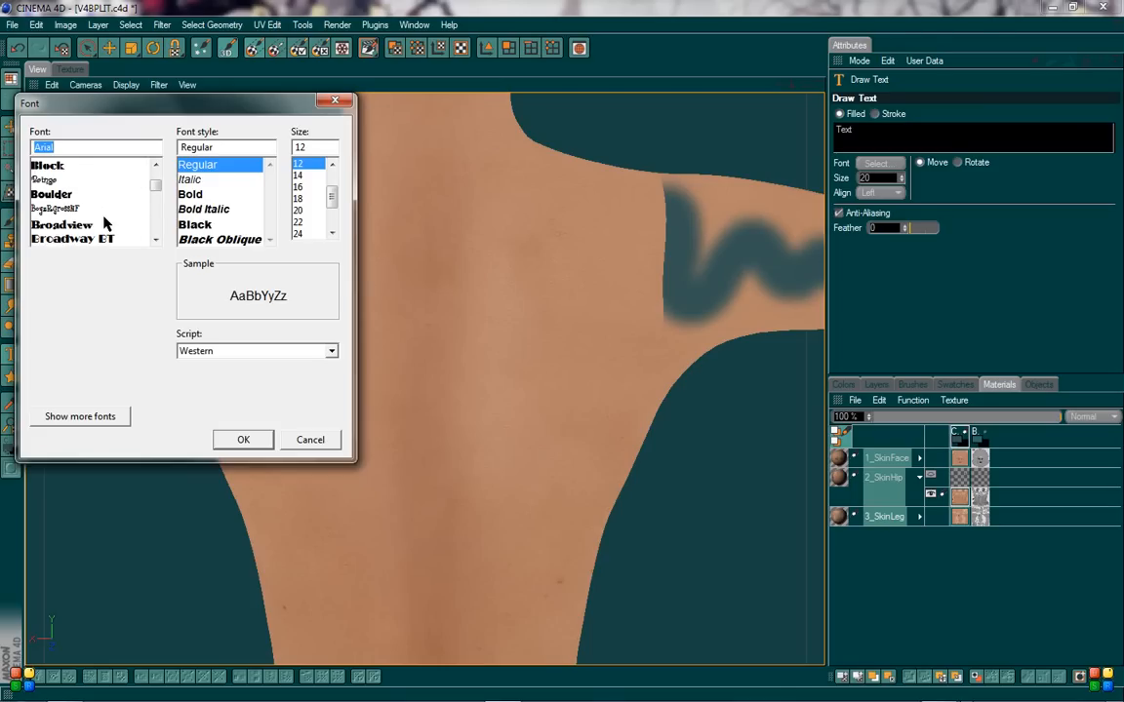
pyautogui.click(54, 179)
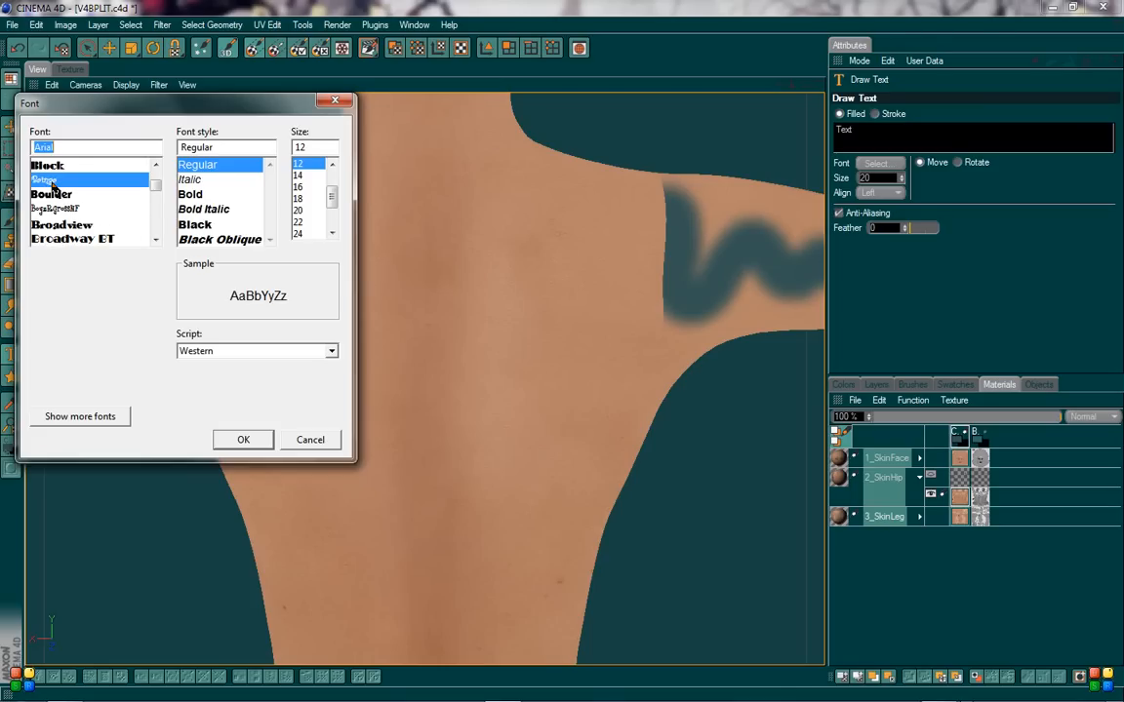
pyautogui.click(244, 440)
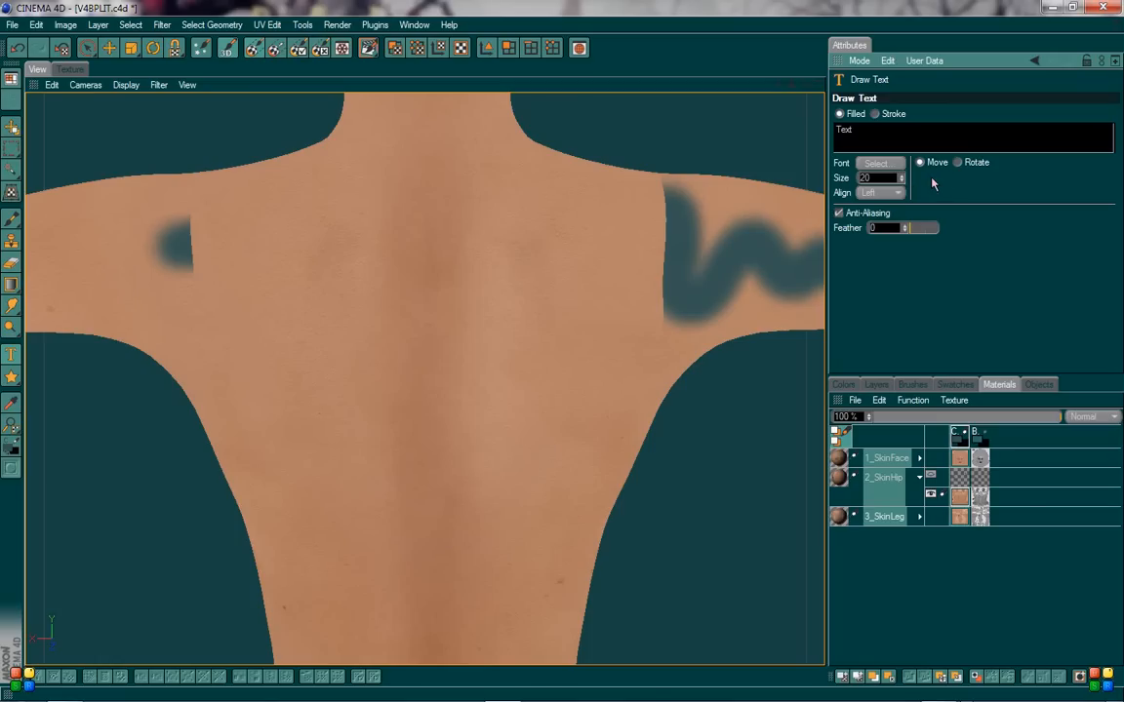
# - Stamp the default word "Text" at size 20 on the middle of the upper back and check it up close
pyautogui.click(437, 349)
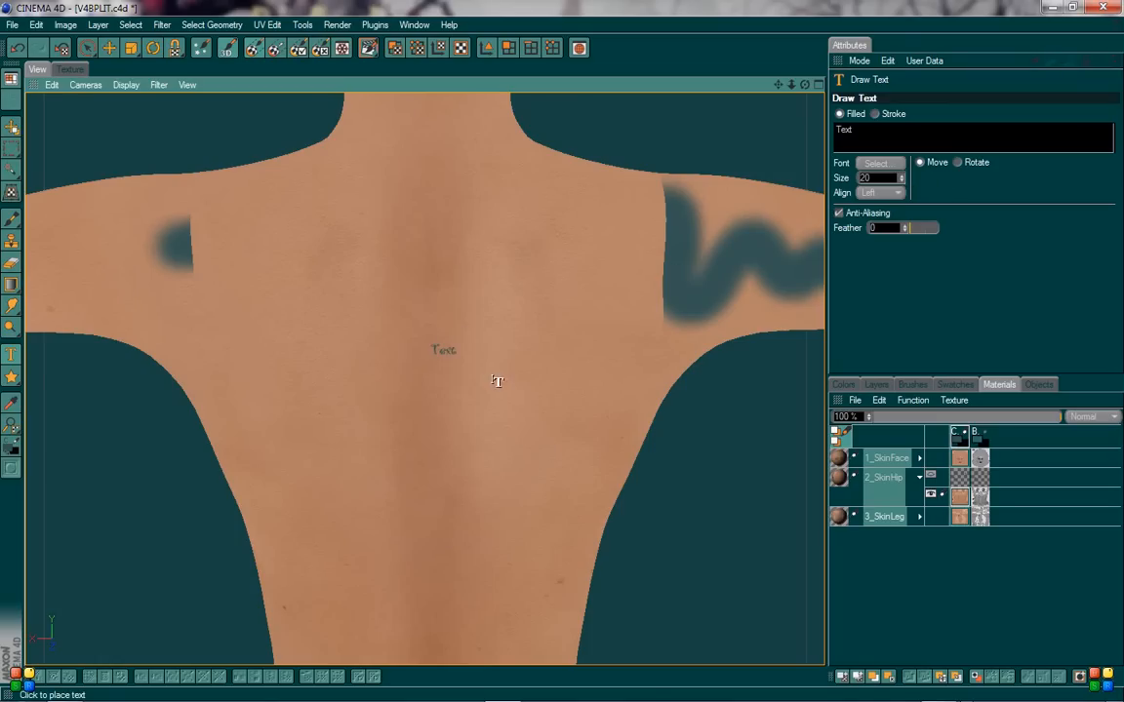
pyautogui.scroll(-2, 534, 363)
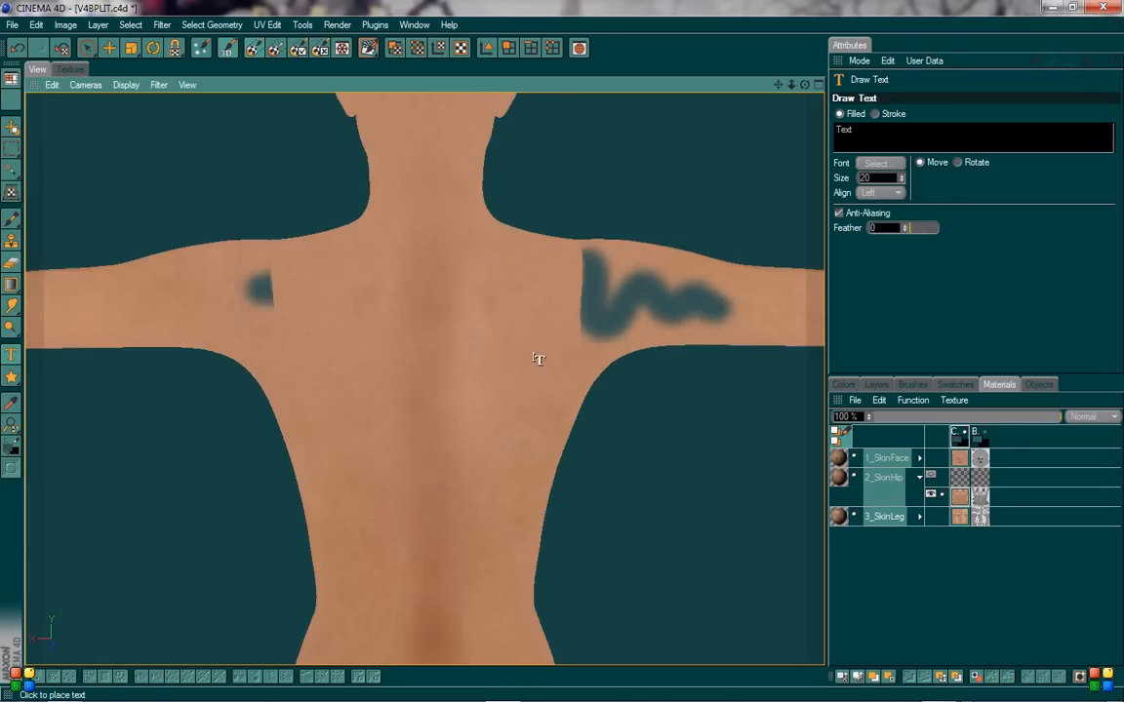
pyautogui.scroll(5, 534, 363)
pyautogui.scroll(-3, 533, 363)
pyautogui.scroll(3, 534, 363)
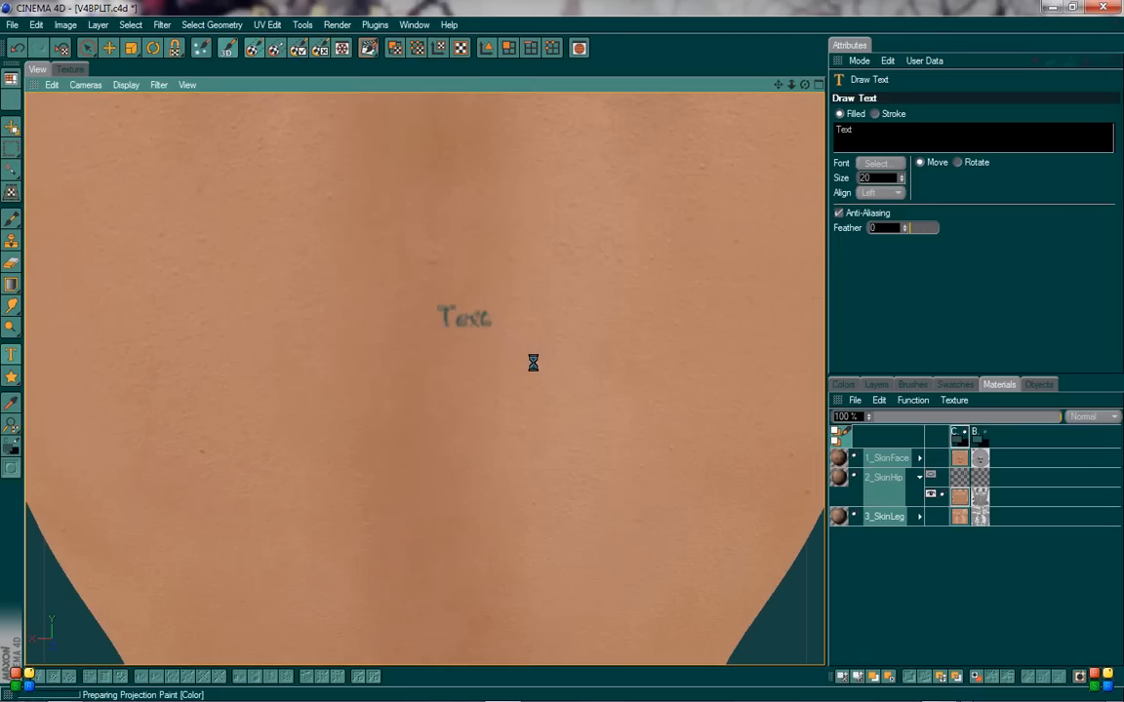
# - Replace the default Draw Text wording with a short nickname in capitals and set its size to 153
pyautogui.doubleClick(871, 134)
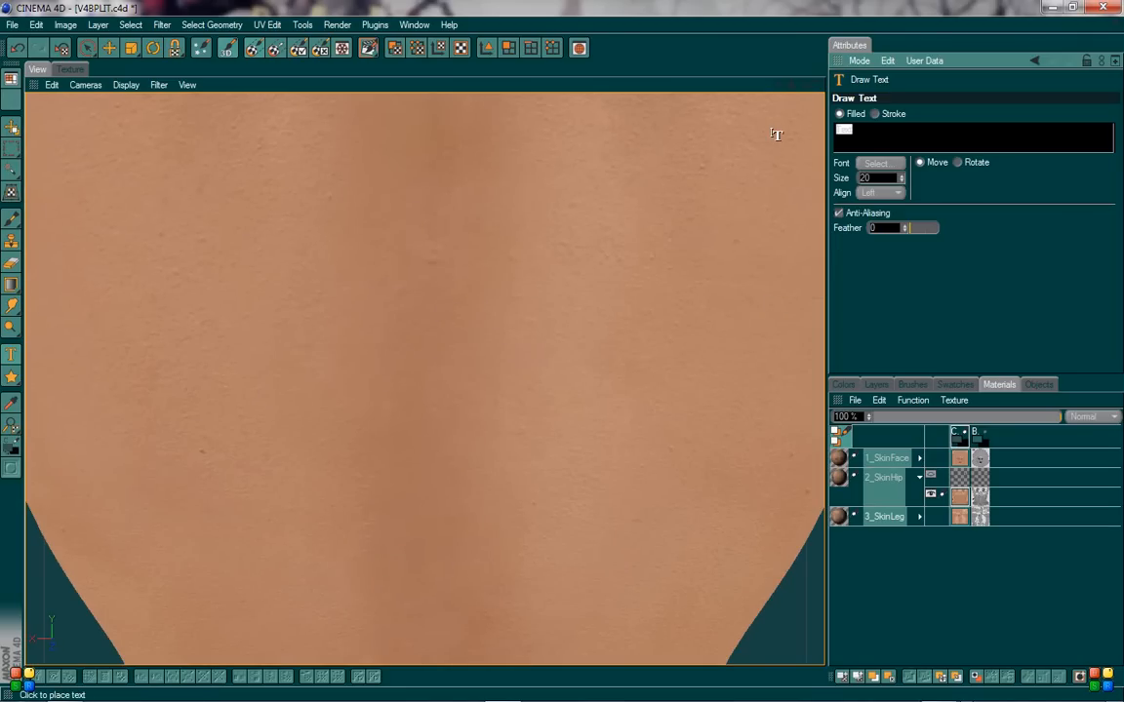
pyautogui.press('BackSpace')
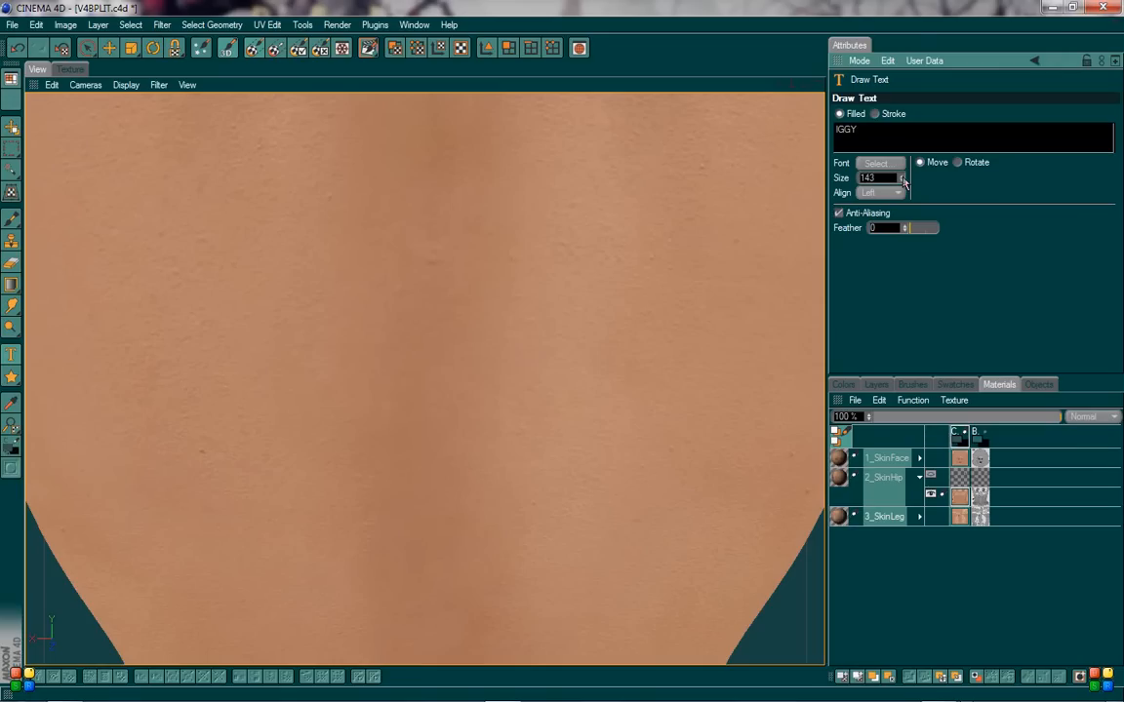
pyautogui.moveTo(902, 182); pyautogui.dragTo(902, 174)
# - Stamp the nickname text repeatedly over the back, neck base, shoulder and waist of the figure
pyautogui.click(439, 304)
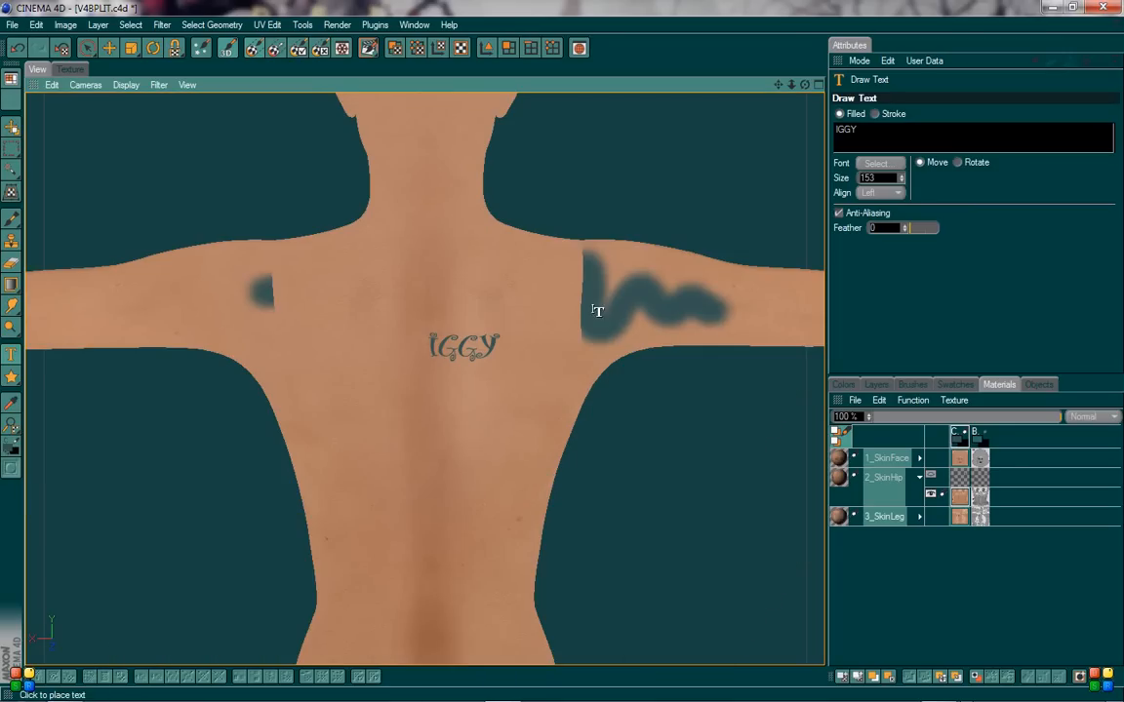
pyautogui.click(421, 320)
pyautogui.click(366, 421)
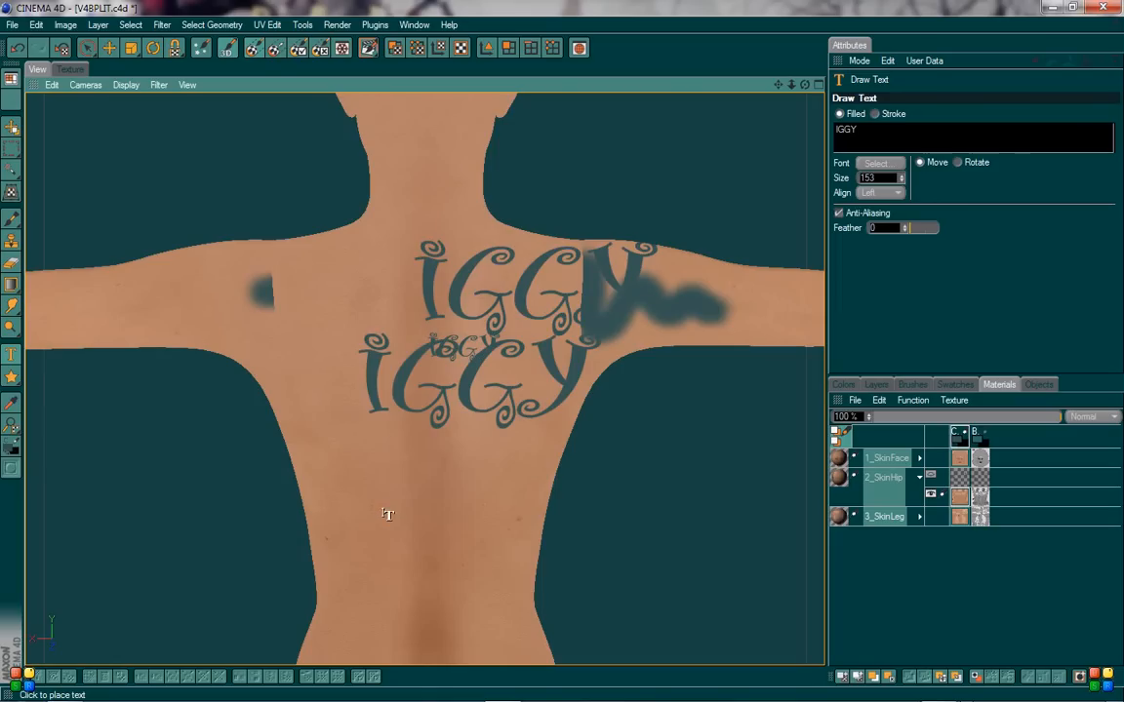
pyautogui.click(388, 514)
pyautogui.click(395, 606)
pyautogui.click(293, 374)
pyautogui.click(258, 255)
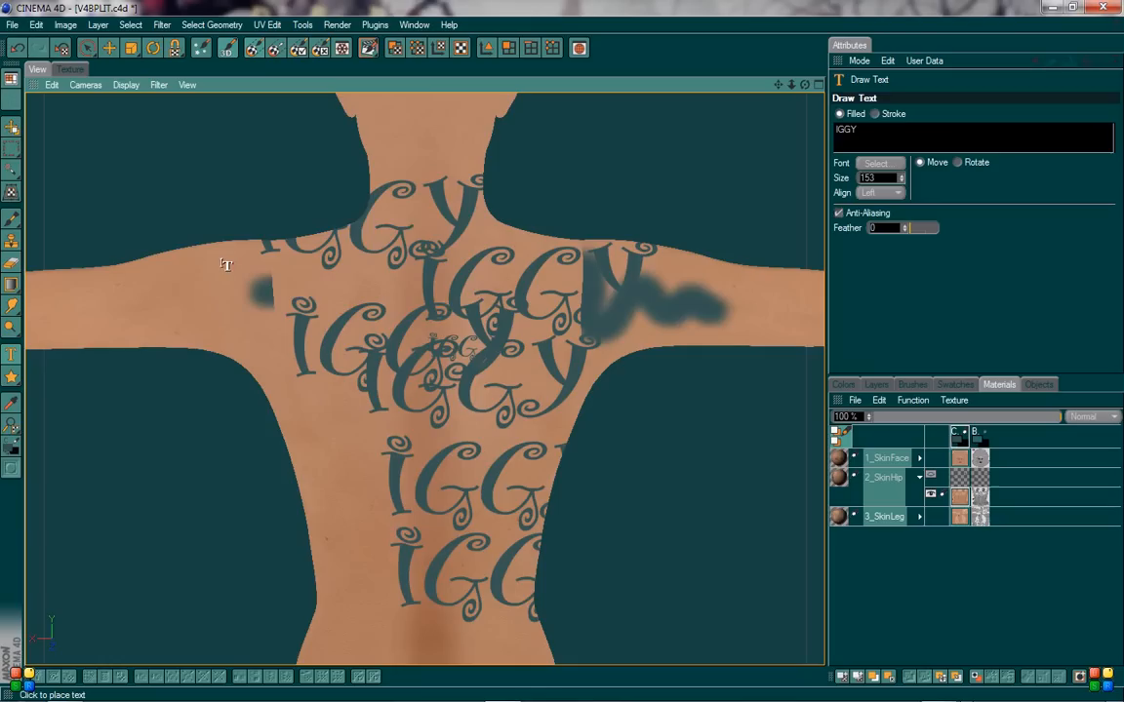
pyautogui.click(174, 290)
pyautogui.click(173, 348)
pyautogui.click(295, 374)
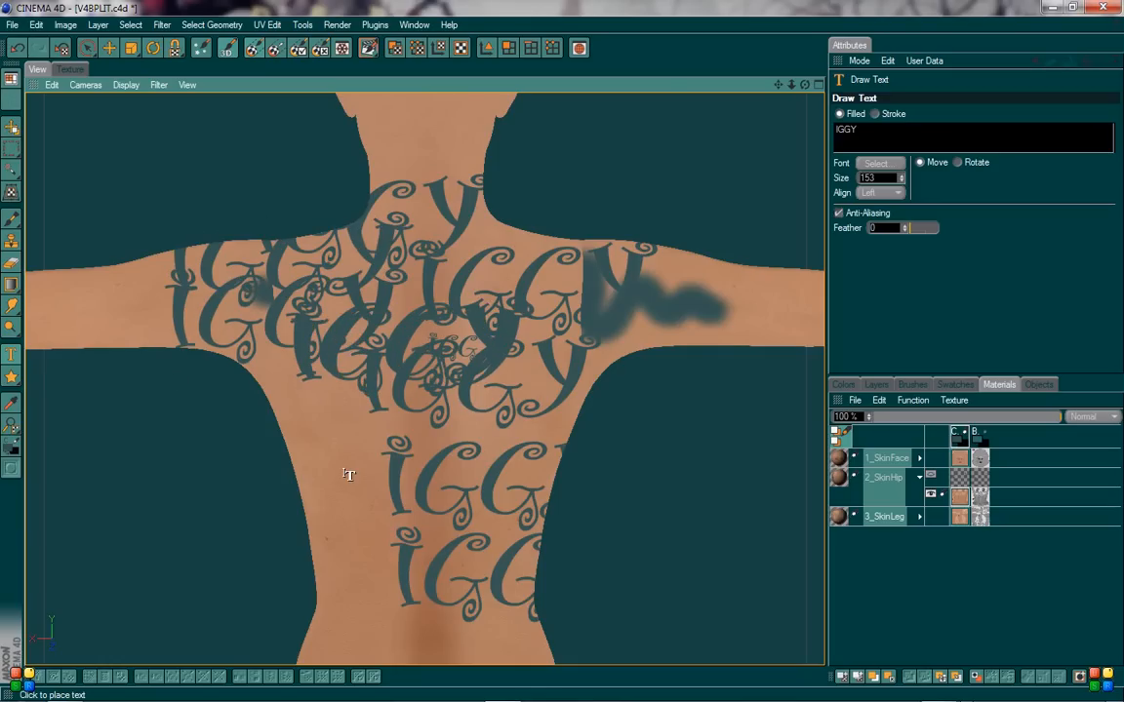
pyautogui.click(314, 429)
# - Undo all the nickname stamps on the figure's back, shoulder and waist
pyautogui.hotkey('ctrl', 'z')
pyautogui.hotkey('ctrl', 'z')
pyautogui.hotkey('ctrl', 'z')
pyautogui.hotkey('ctrl', 'z')
pyautogui.hotkey('ctrl', 'z')
pyautogui.hotkey('ctrl', 'z')
pyautogui.hotkey('ctrl', 'z')
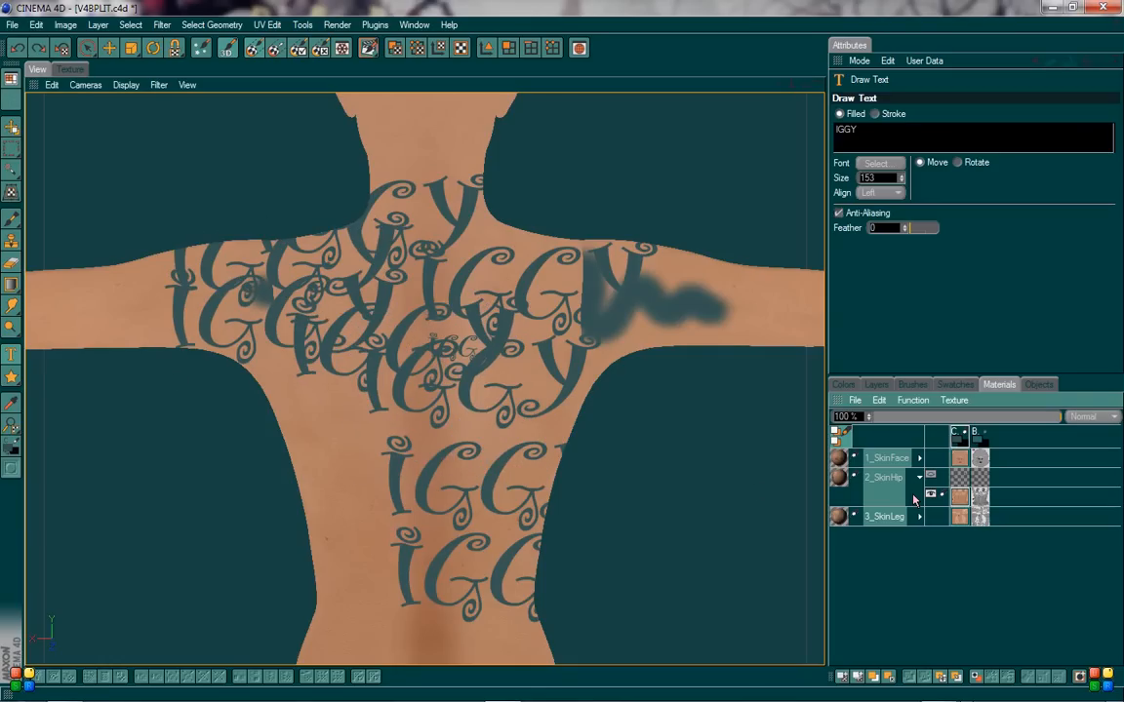
pyautogui.hotkey('ctrl', 'z')
pyautogui.hotkey('ctrl', 'z')
pyautogui.hotkey('ctrl', 'z')
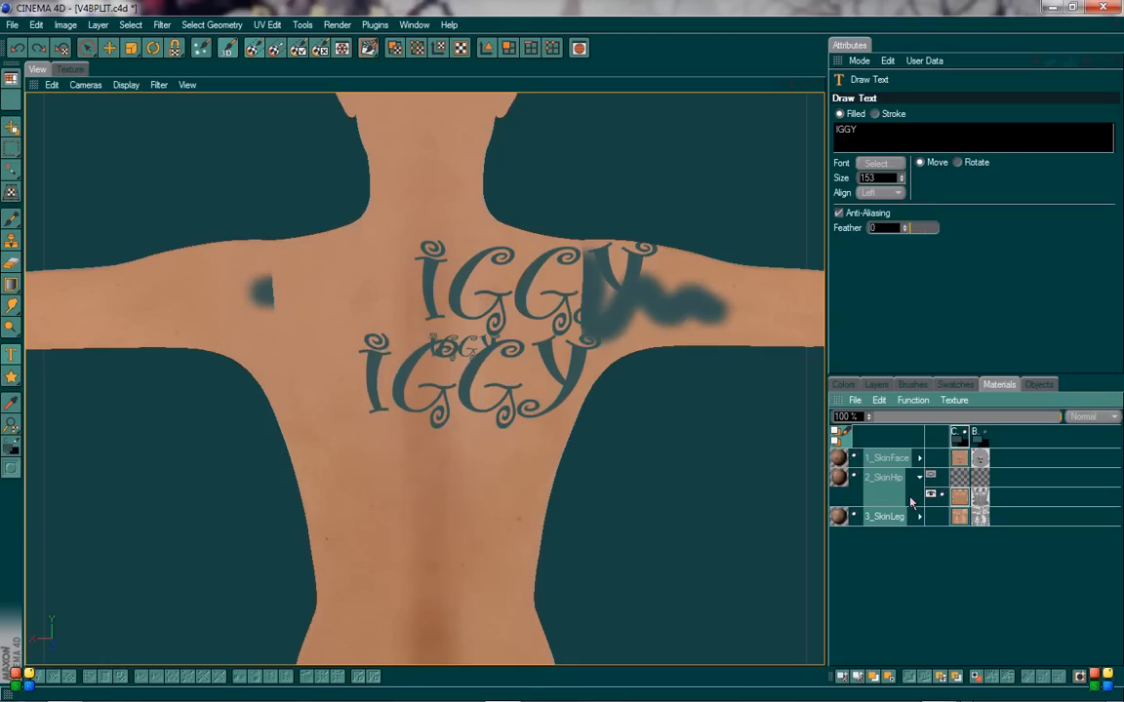
pyautogui.hotkey('ctrl', 'z')
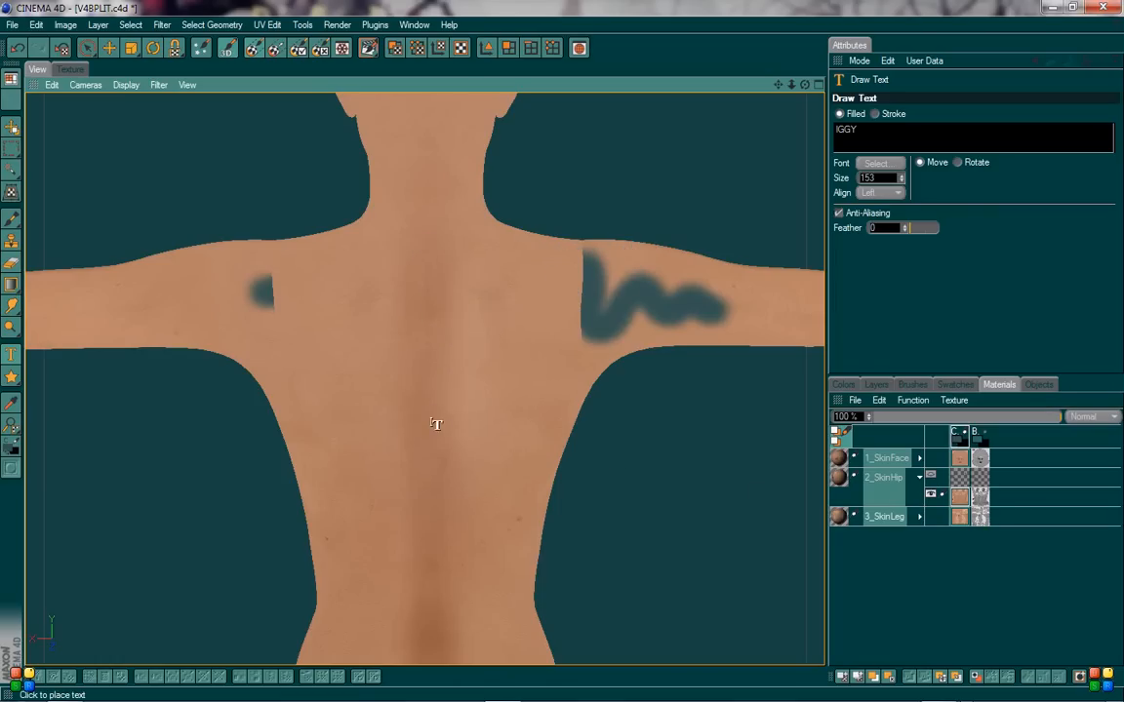
# - Place the size 153 nickname text once, centred across the back just below the shoulder blades
pyautogui.click(410, 424)
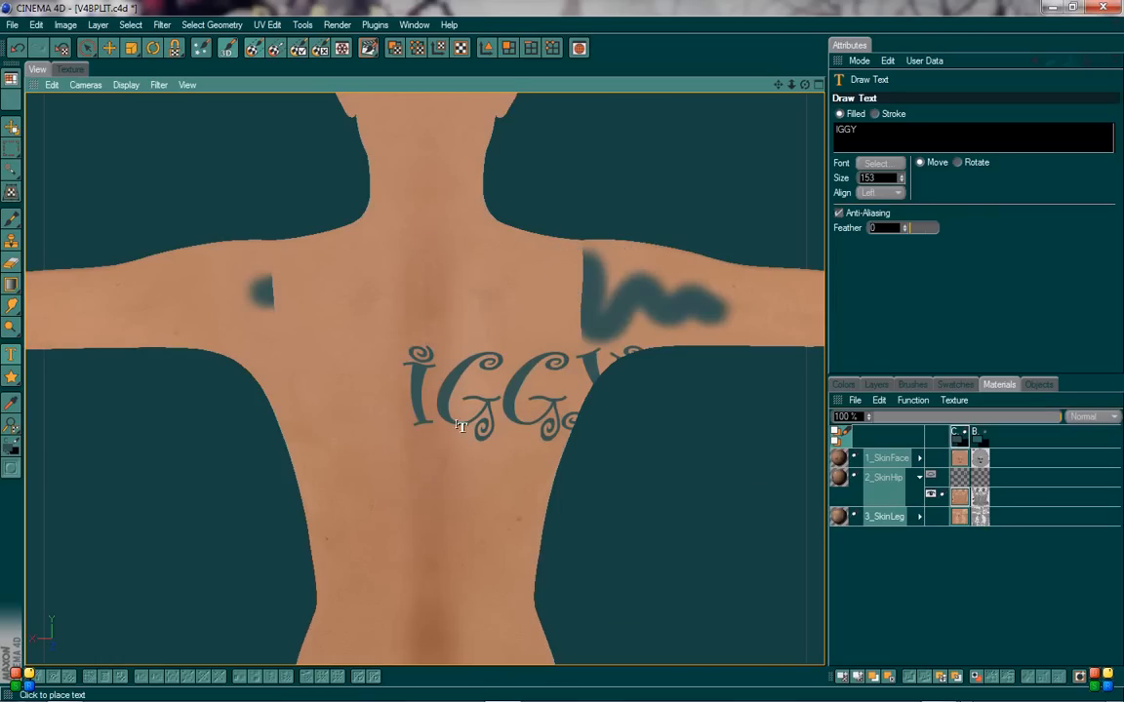
pyautogui.hotkey('ctrl', 'z')
pyautogui.click(312, 434)
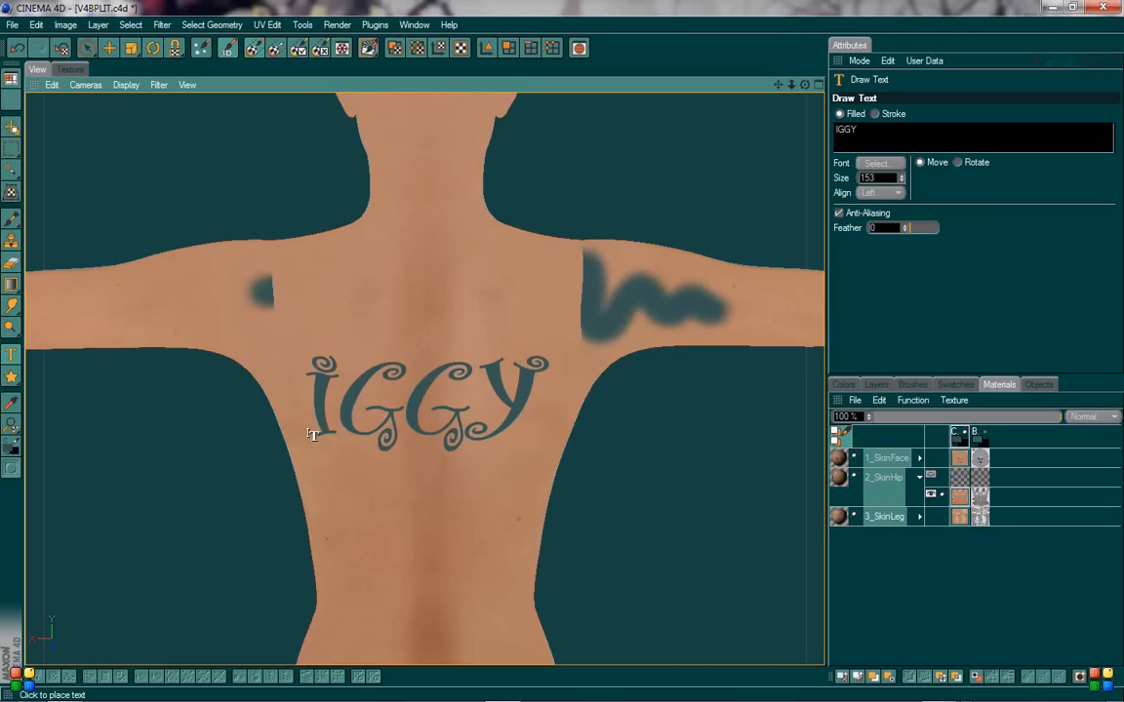
pyautogui.hotkey('ctrl', 'z')
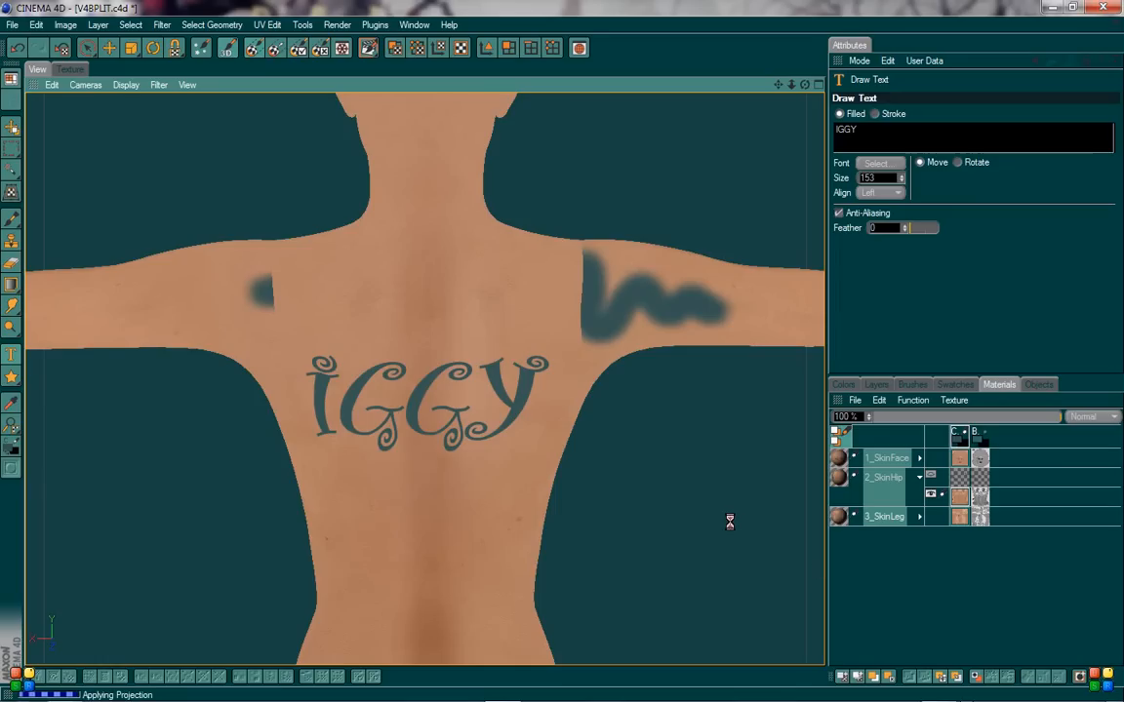
pyautogui.scroll(6, 731, 522)
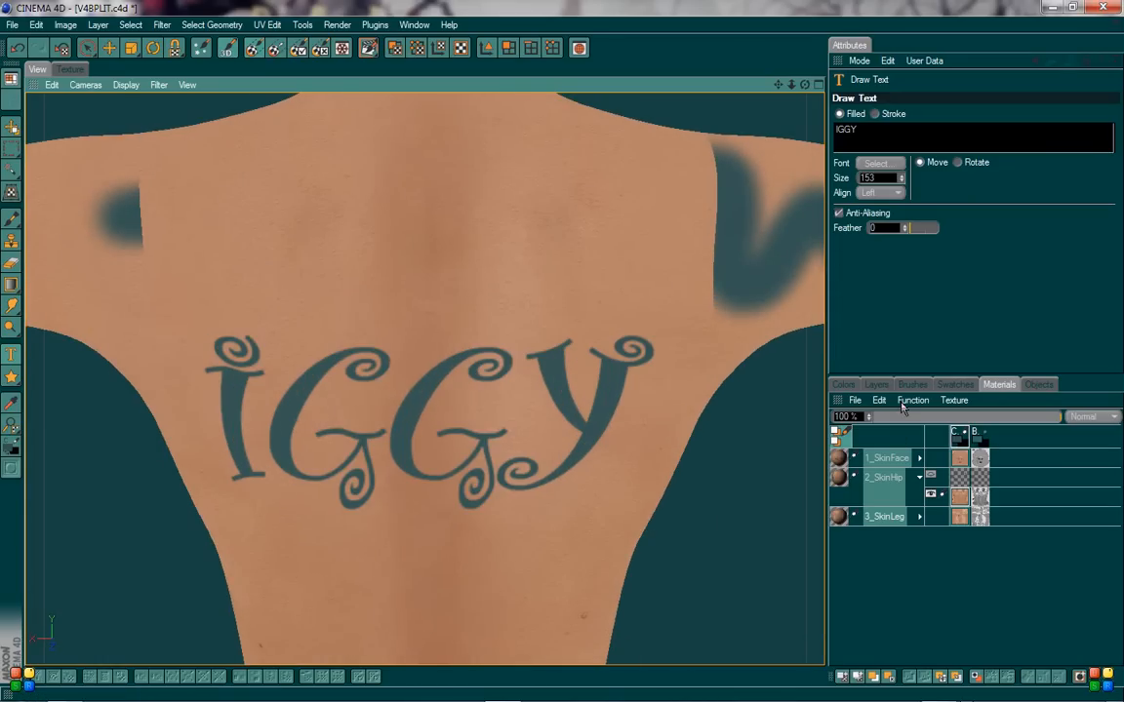
# - Set the Draw Text font to Star Things in the Normal style
pyautogui.click(879, 163)
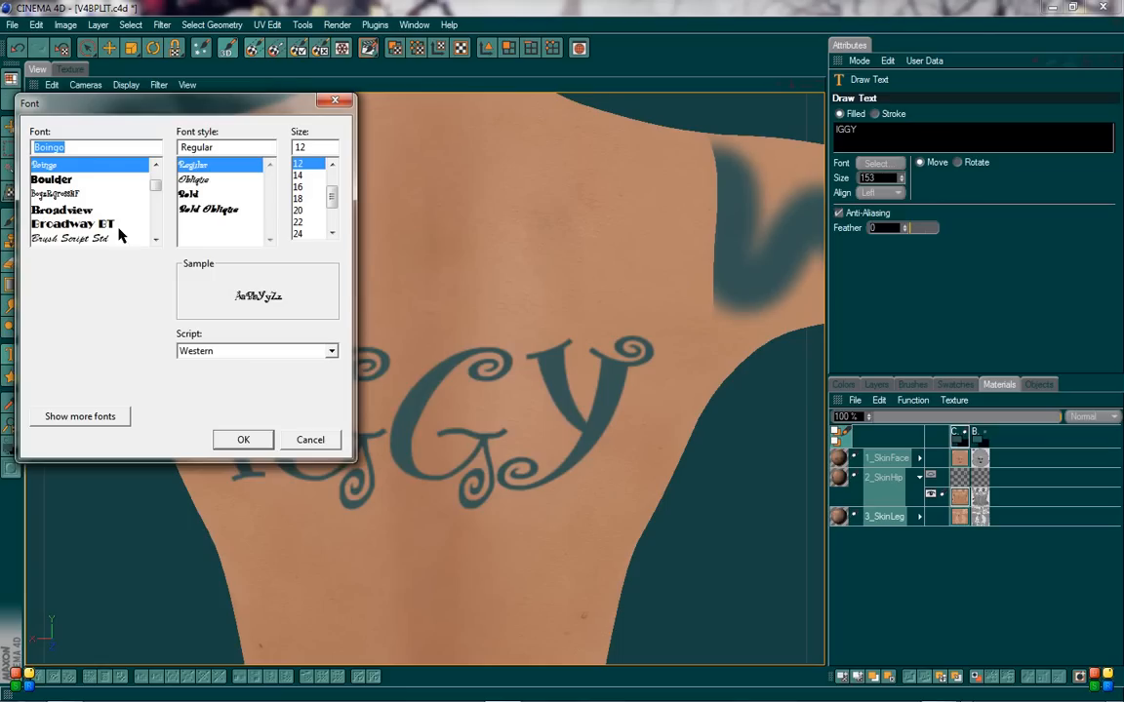
pyautogui.moveTo(156, 185); pyautogui.dragTo(156, 225)
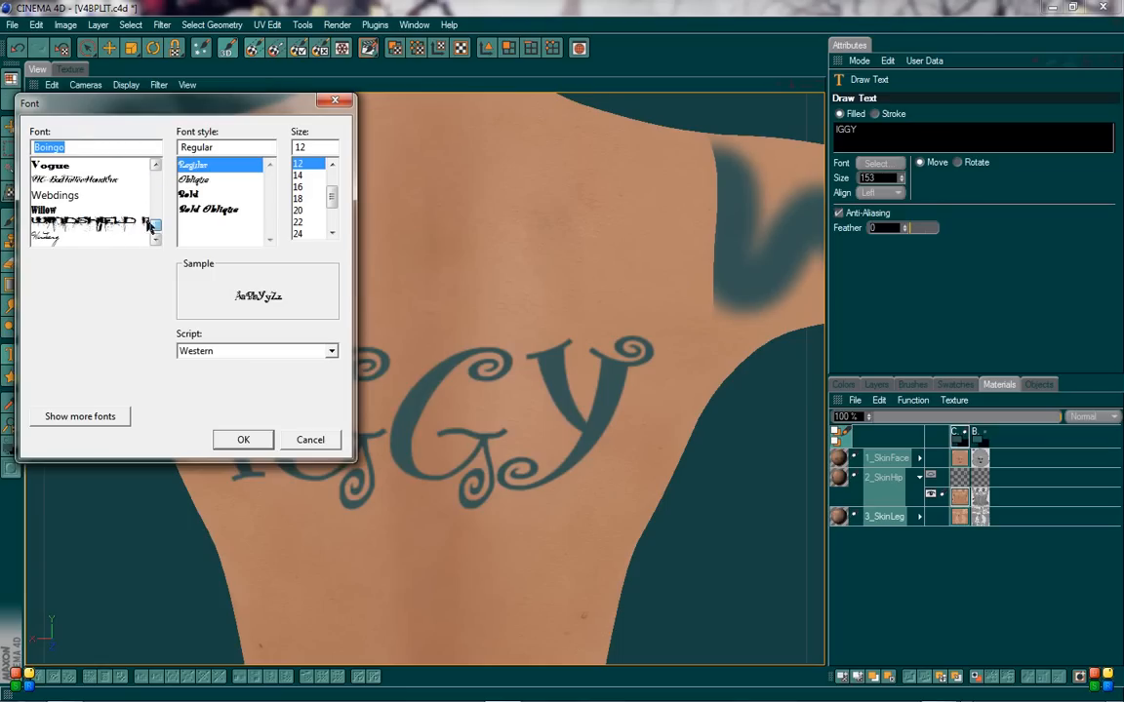
pyautogui.scroll(6, 90, 239)
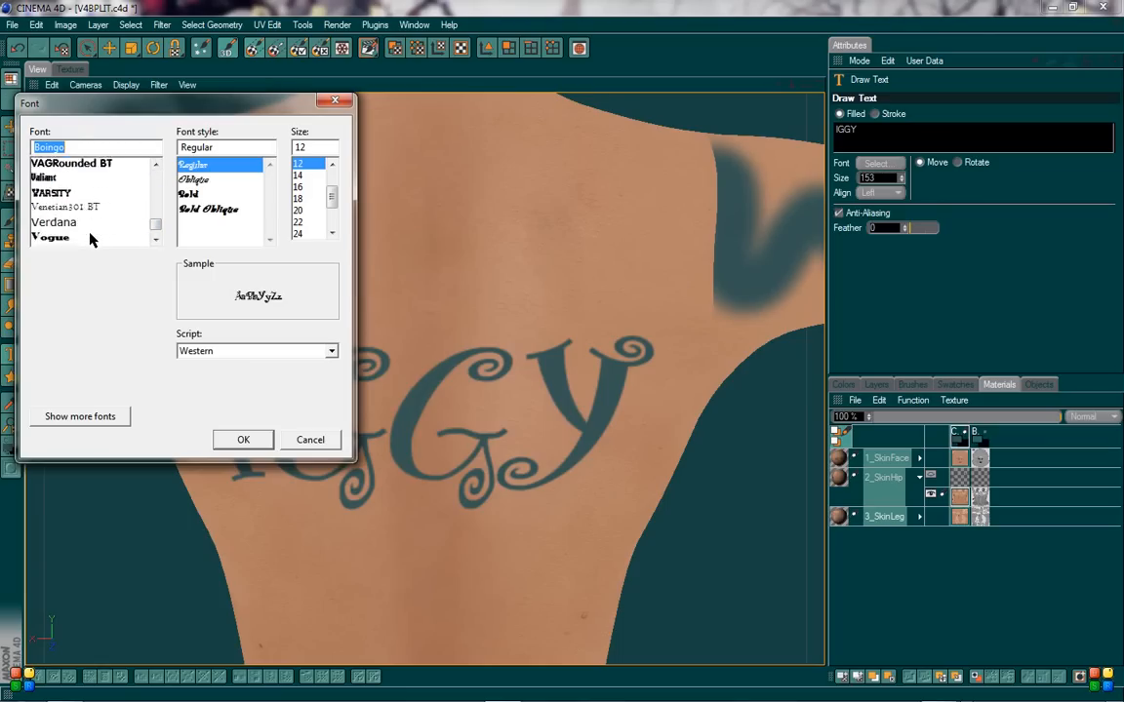
pyautogui.scroll(6, 89, 234)
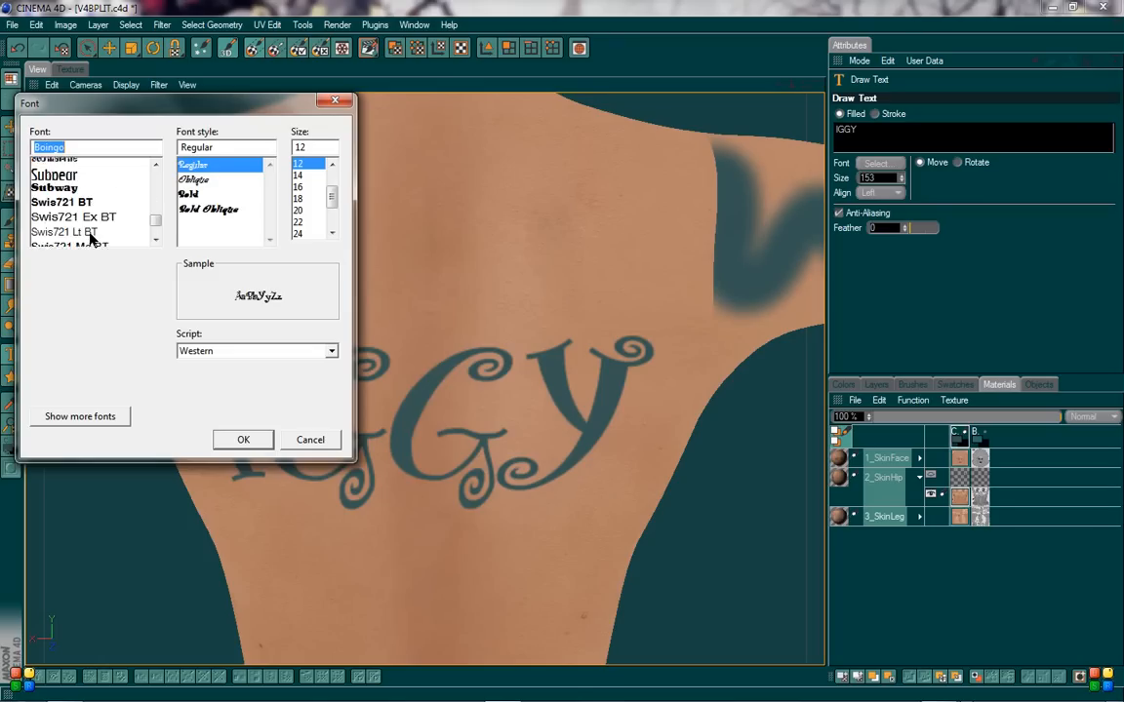
pyautogui.click(91, 226)
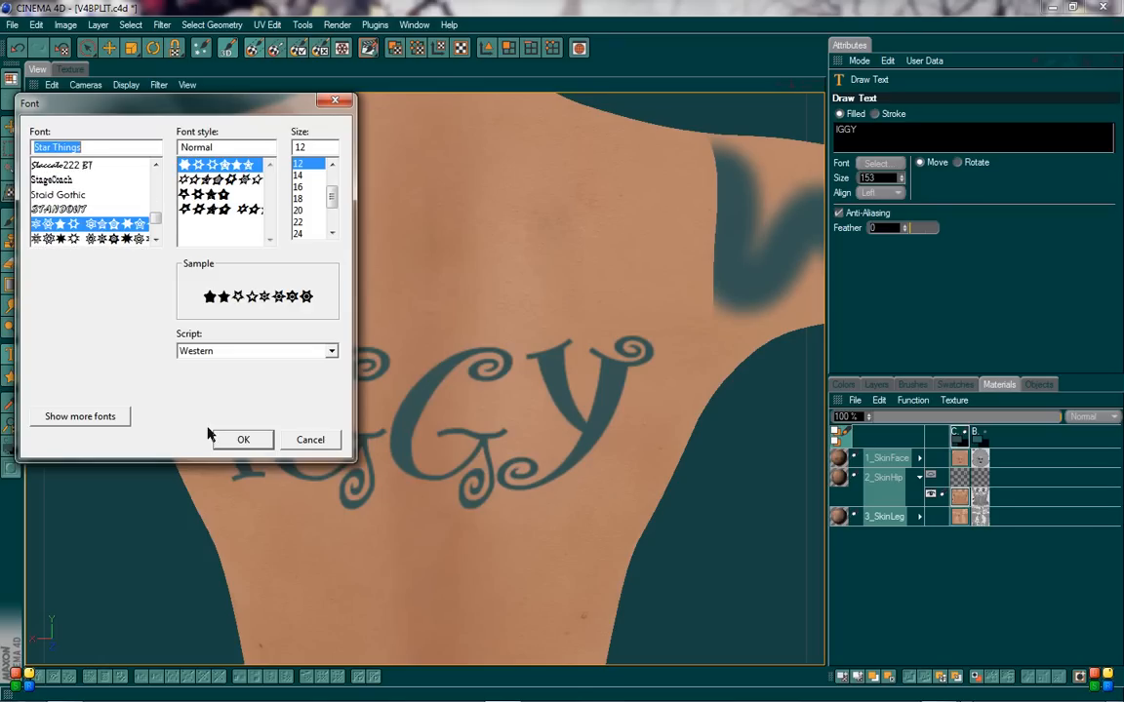
pyautogui.click(243, 440)
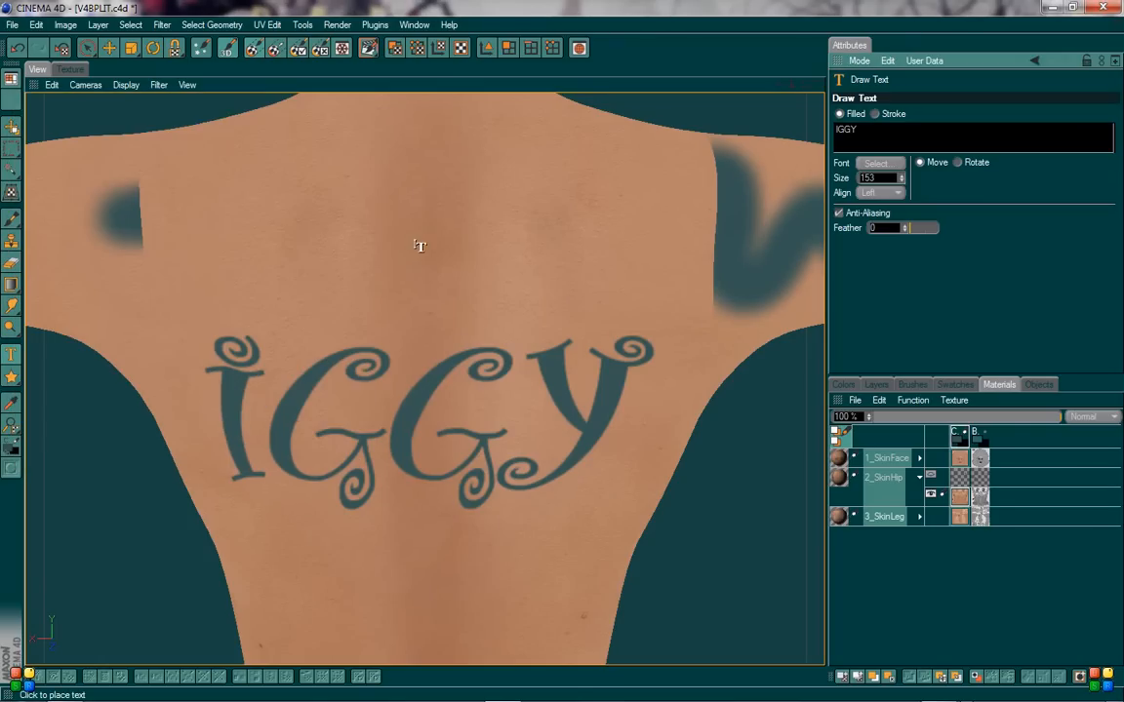
# - Try several placements of the star symbols across the upper back and shoulders, undoing each one
pyautogui.click(417, 244)
pyautogui.scroll(3, 281, 301)
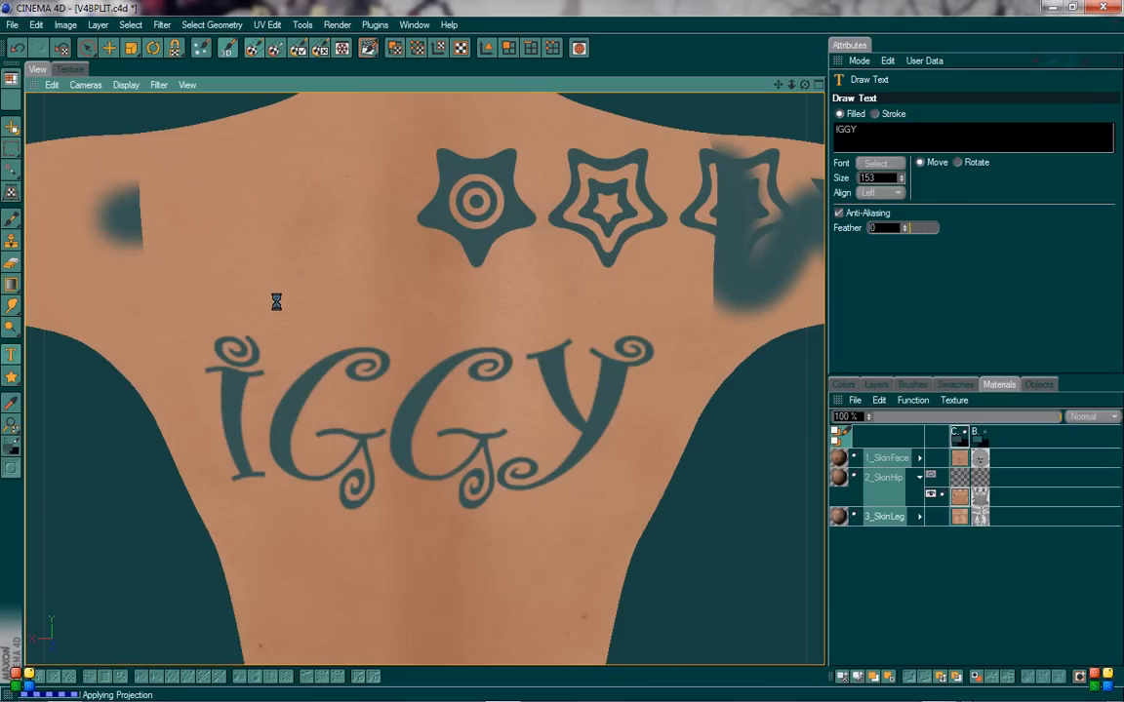
pyautogui.scroll(-5, 279, 300)
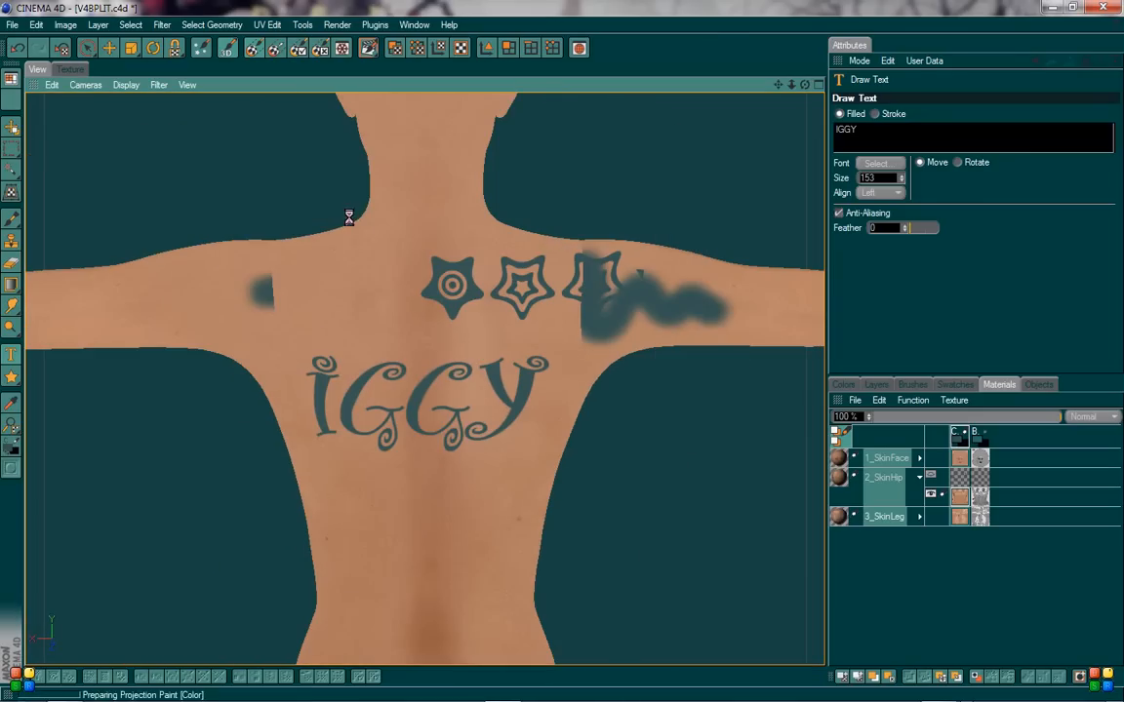
pyautogui.hotkey('ctrl', 'z')
pyautogui.click(311, 281)
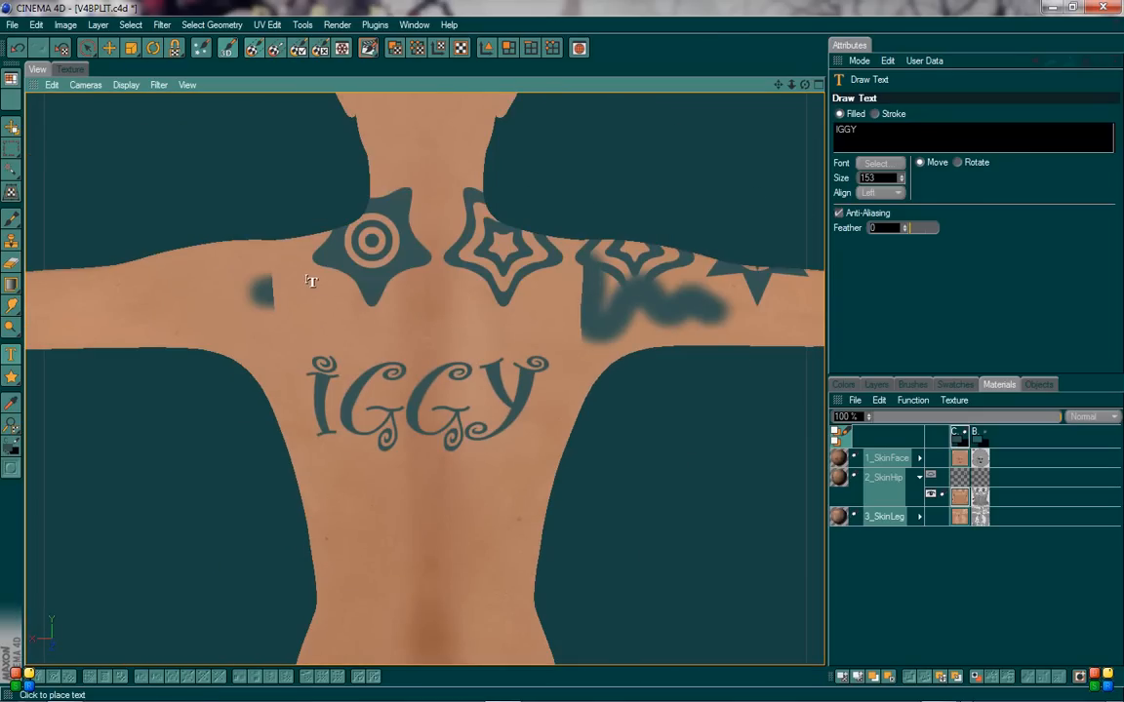
pyautogui.hotkey('ctrl', 'z')
pyautogui.click(201, 307)
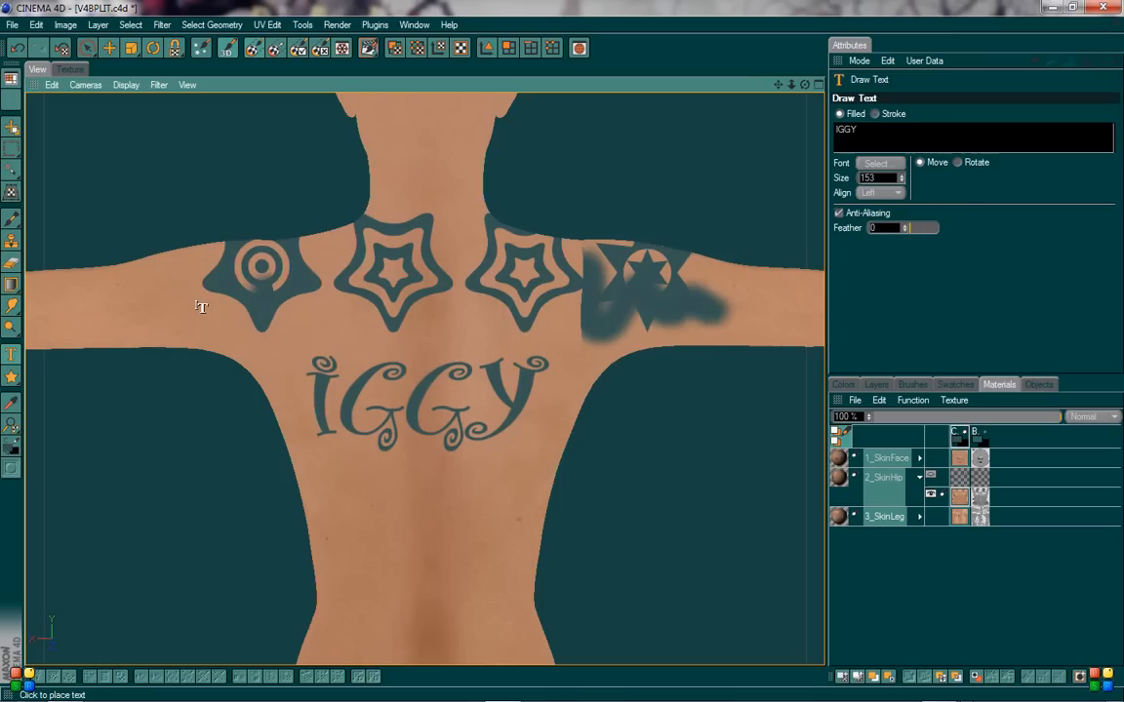
pyautogui.hotkey('ctrl', 'z')
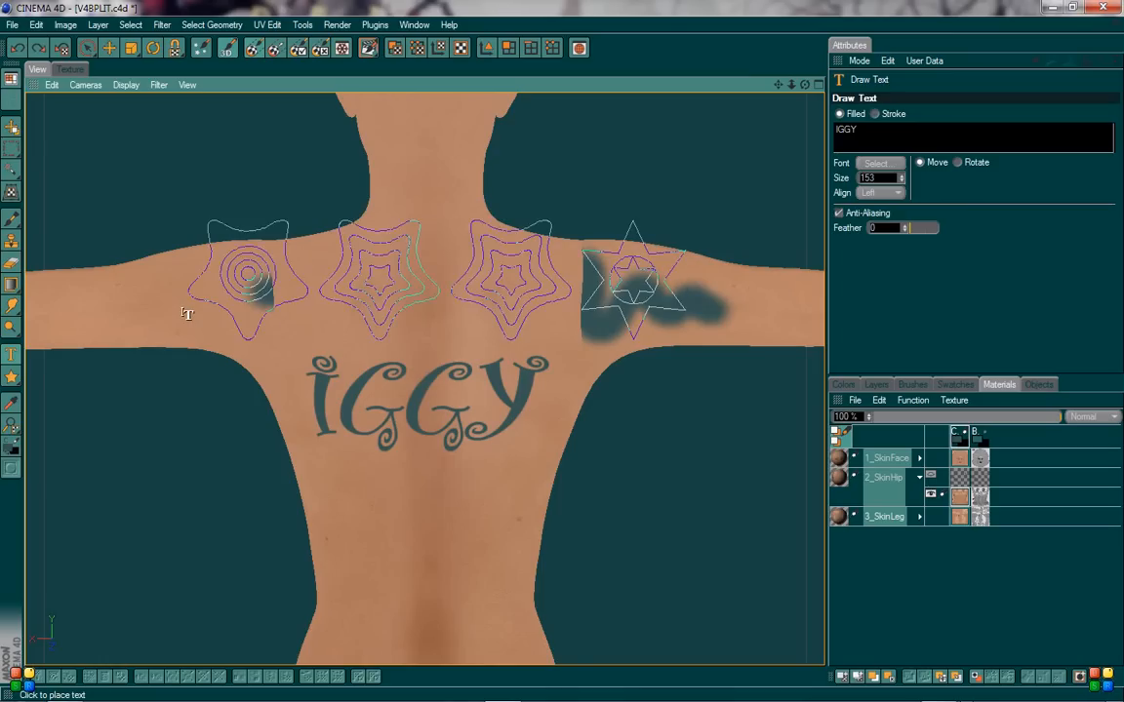
pyautogui.click(186, 313)
pyautogui.hotkey('ctrl', 'z')
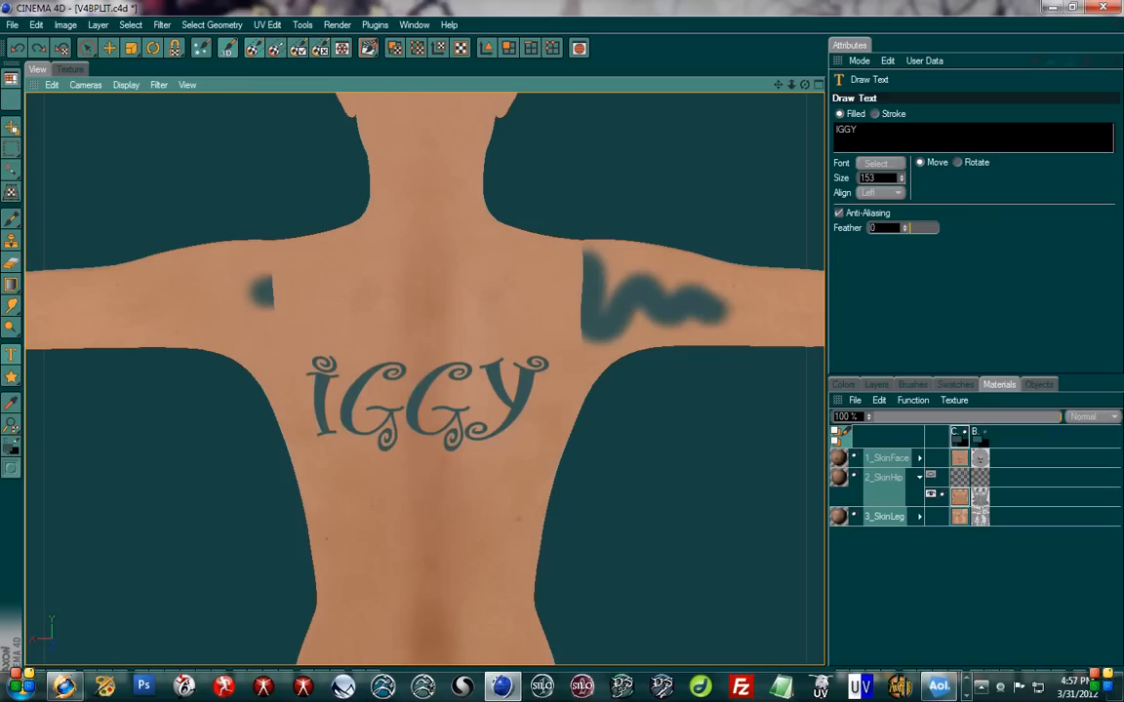
pyautogui.click(967, 697)
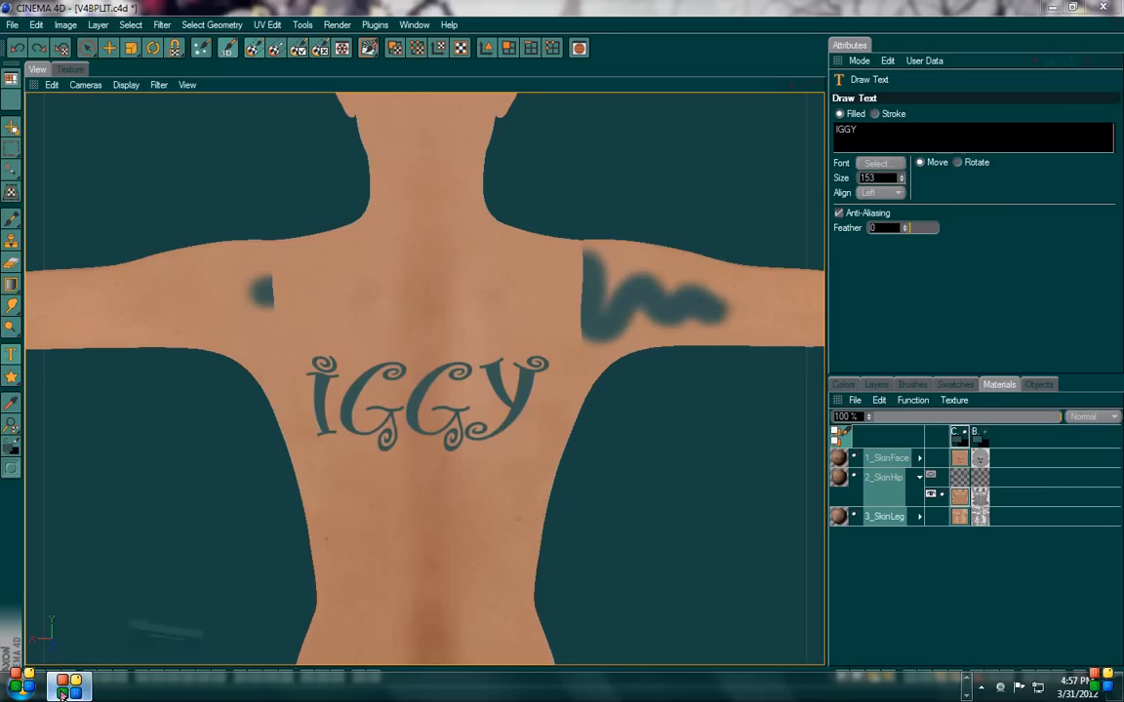